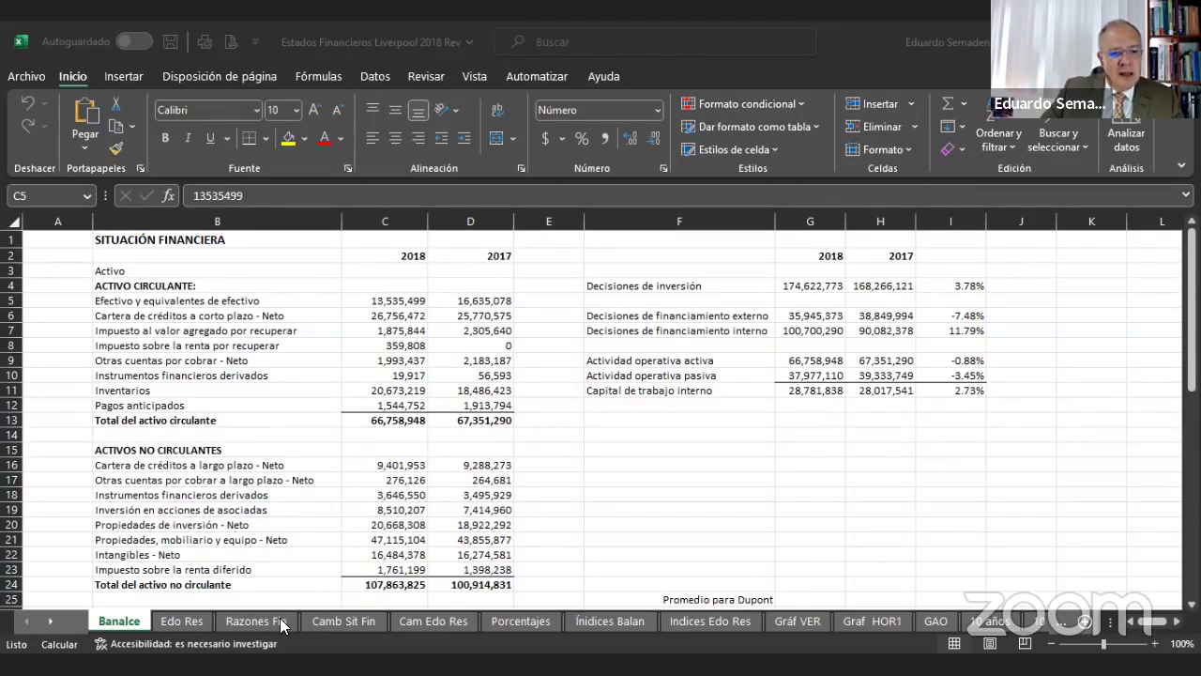
{"action": "left_click", "coordinate": [246, 623]}
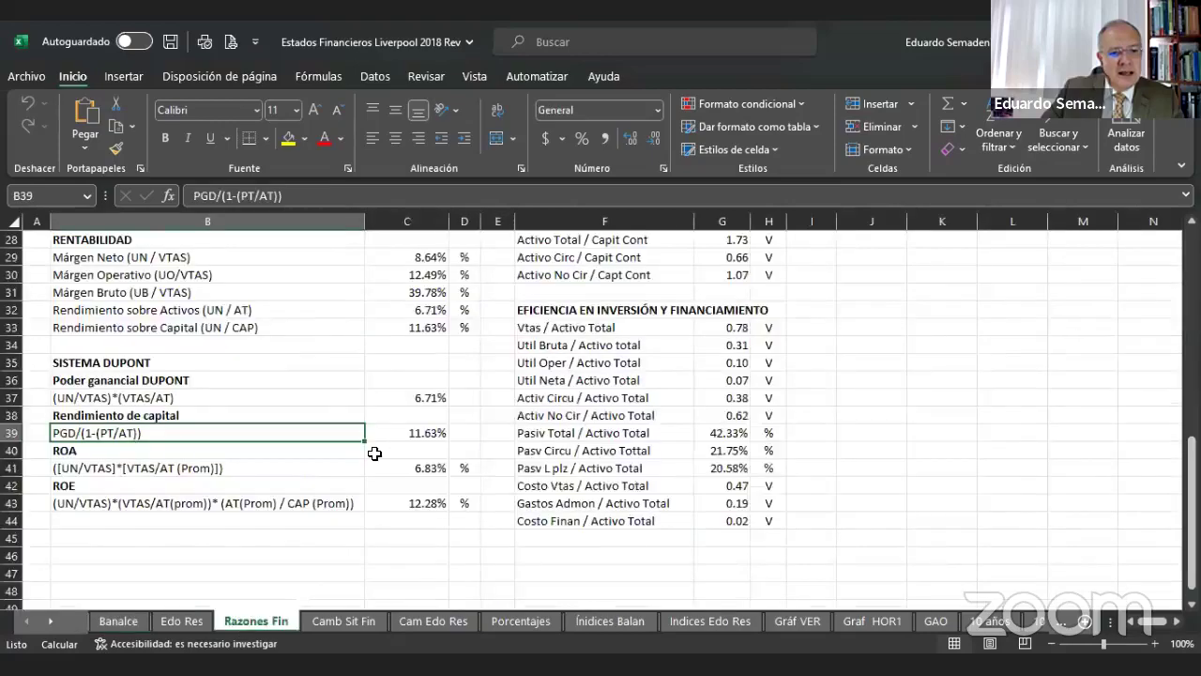
{"action": "scroll", "coordinate": [549, 422], "scroll_direction": "up", "scroll_amount": 4}
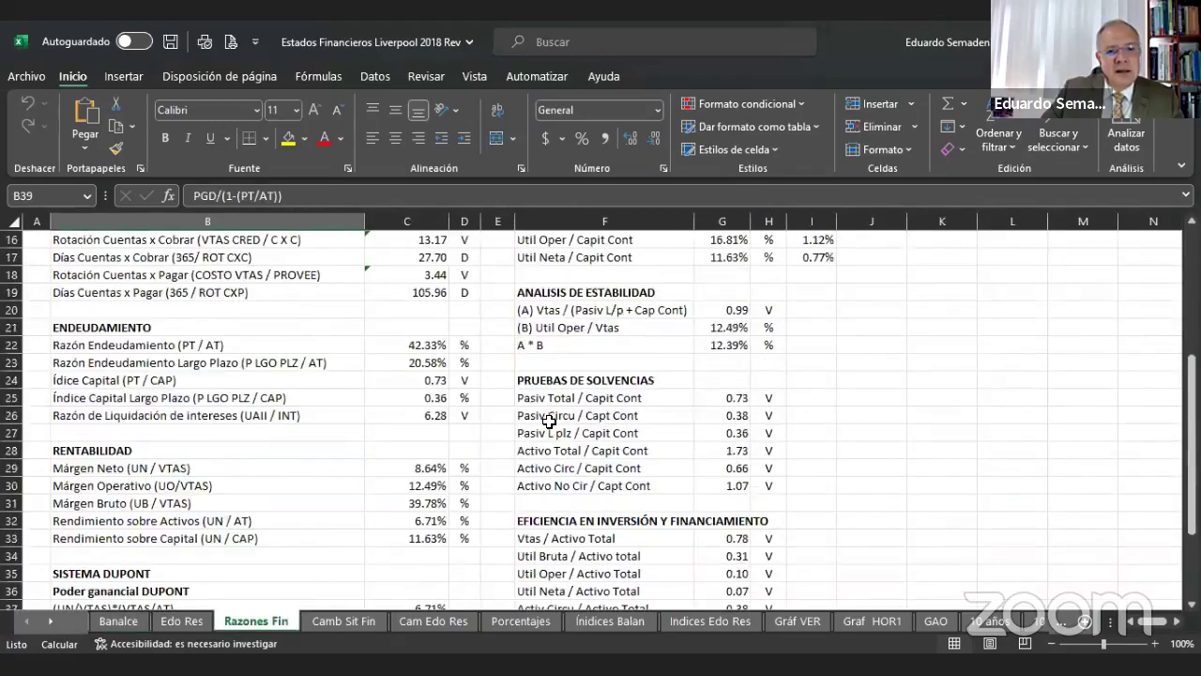
{"action": "left_click", "coordinate": [1155, 645]}
{"action": "left_click", "coordinate": [1155, 644]}
{"action": "left_click", "coordinate": [1155, 645]}
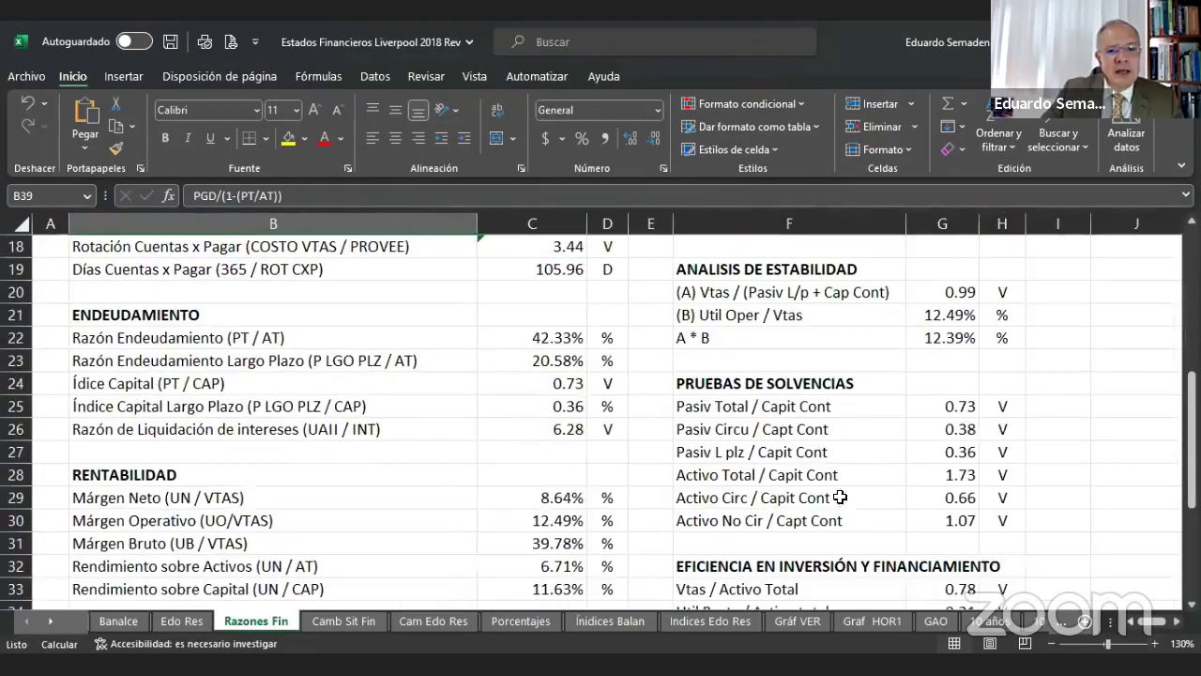
{"action": "scroll", "coordinate": [693, 451], "scroll_direction": "up", "scroll_amount": 3}
{"action": "scroll", "coordinate": [520, 410], "scroll_direction": "down", "scroll_amount": 2}
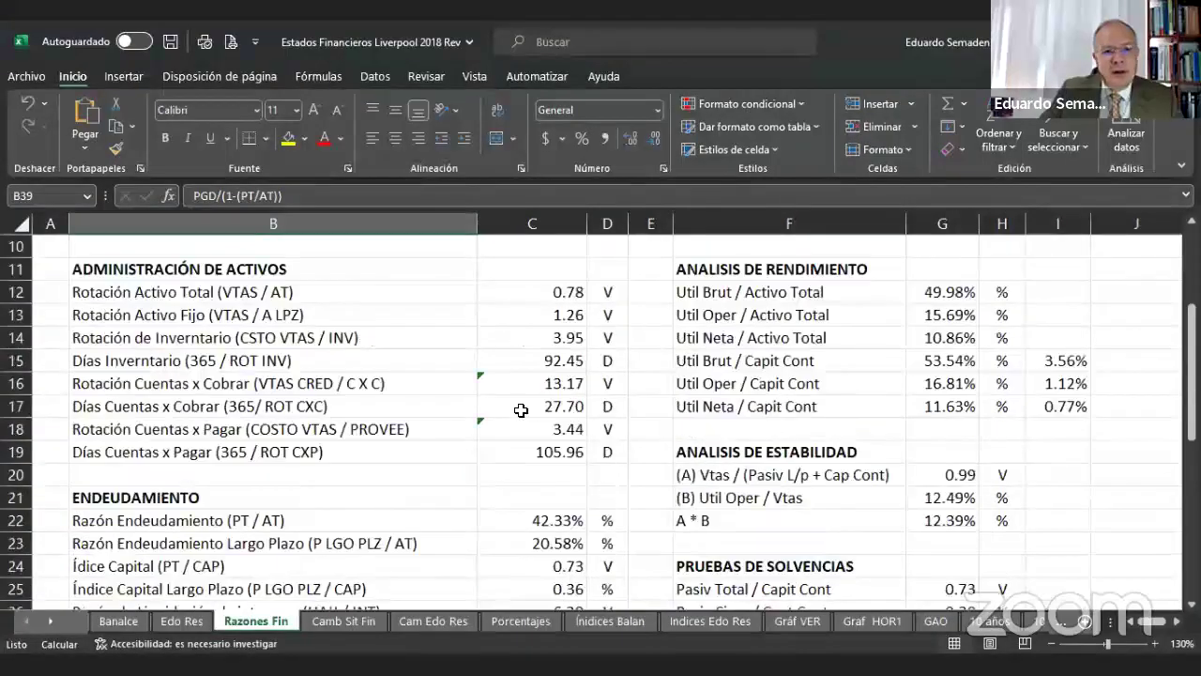
{"action": "scroll", "coordinate": [524, 402], "scroll_direction": "down", "scroll_amount": 4}
{"action": "scroll", "coordinate": [525, 403], "scroll_direction": "up", "scroll_amount": 4}
{"action": "scroll", "coordinate": [558, 413], "scroll_direction": "up", "scroll_amount": 4}
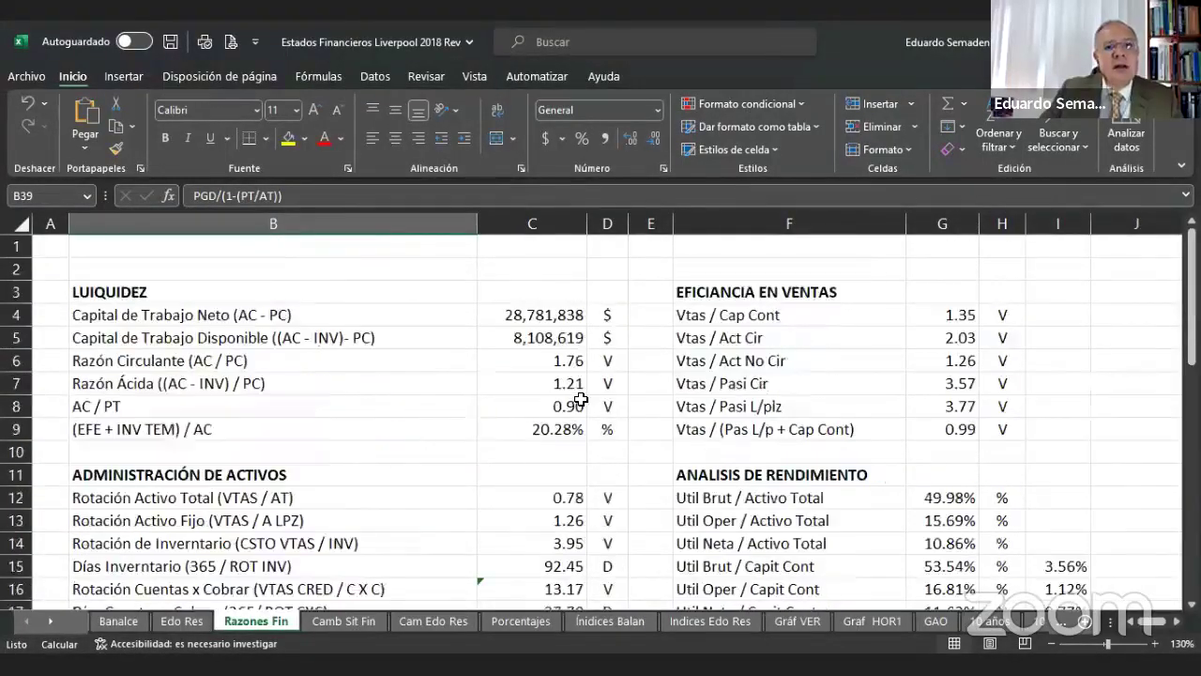
Switch to the Camb Sit Fin sheet and zoom it to 140%.
{"action": "left_click", "coordinate": [343, 621]}
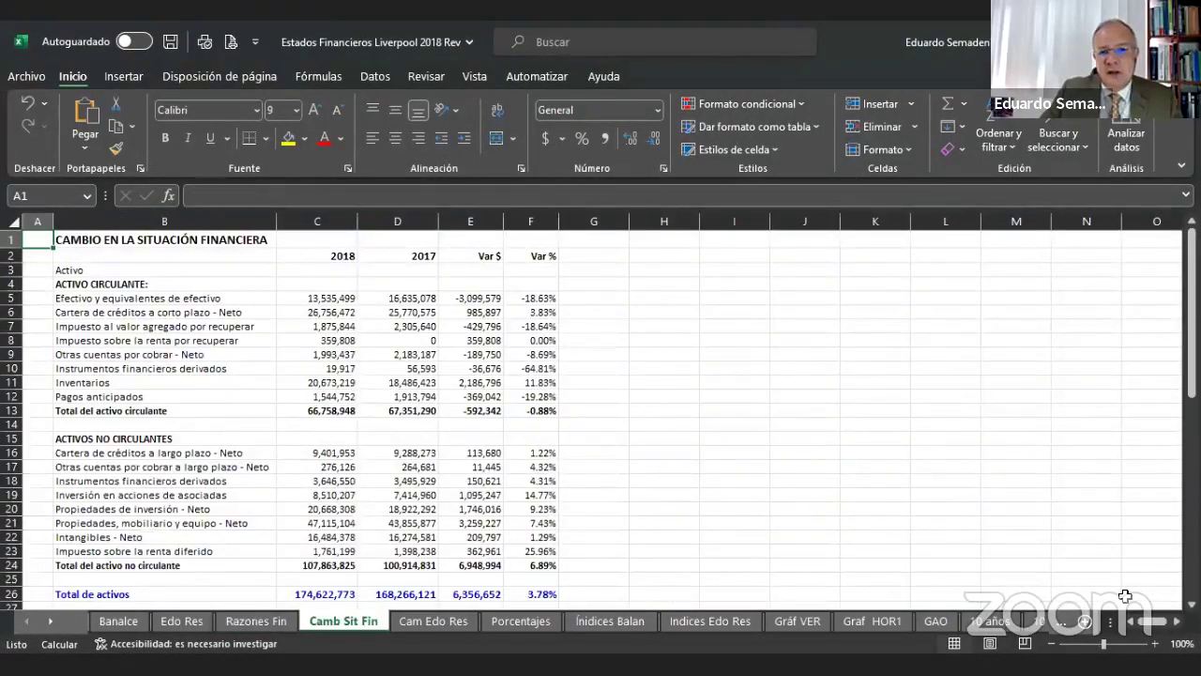
{"action": "left_click", "coordinate": [1156, 643]}
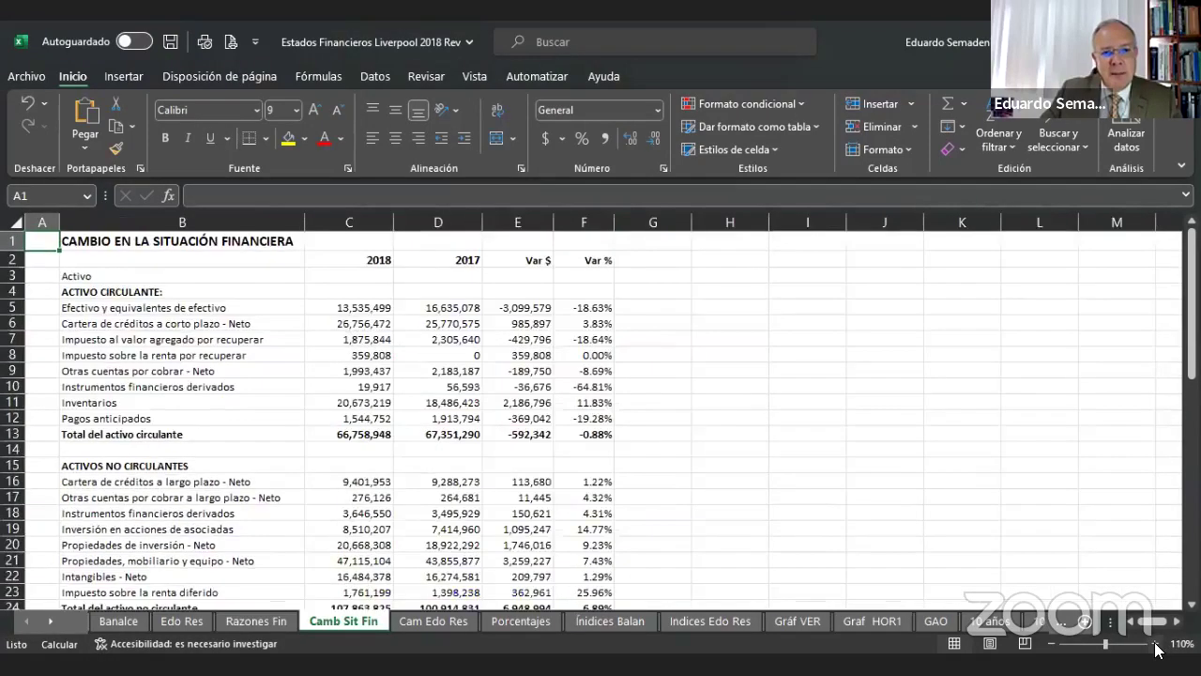
{"action": "left_click", "coordinate": [1155, 643]}
{"action": "left_click", "coordinate": [1156, 643]}
{"action": "left_click", "coordinate": [1155, 644]}
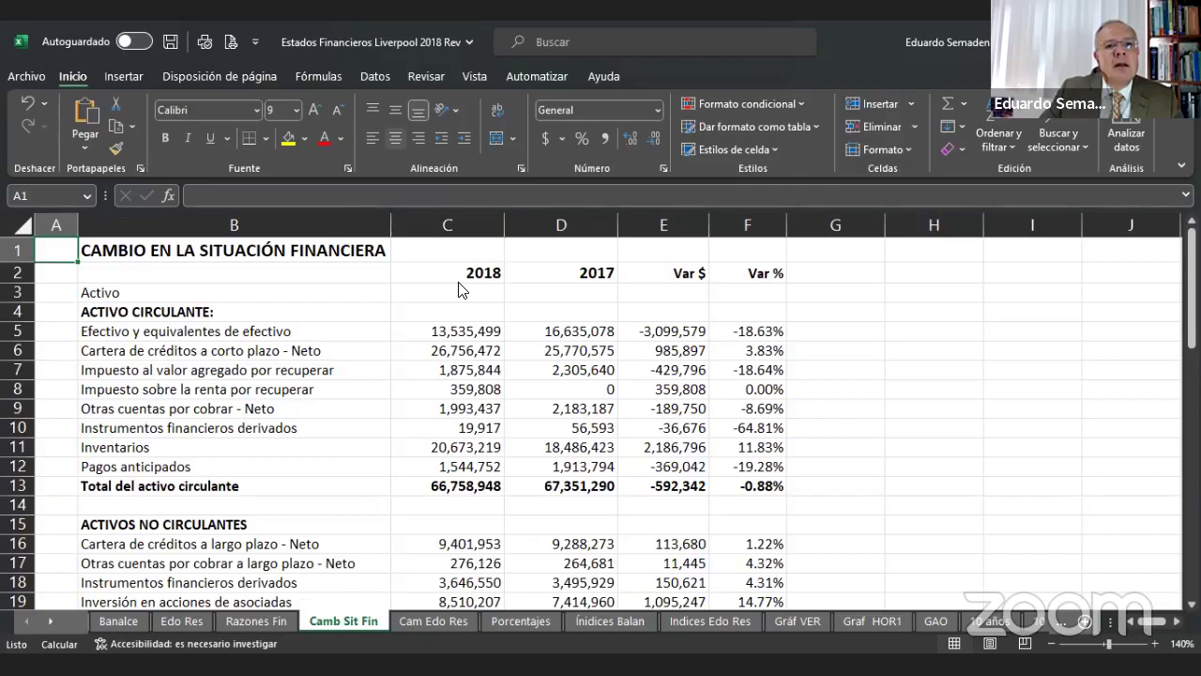
Inspect the cash value in C5 and the Var % and Var $ formulas in F5, F13 and E13.
{"action": "left_click", "coordinate": [461, 334]}
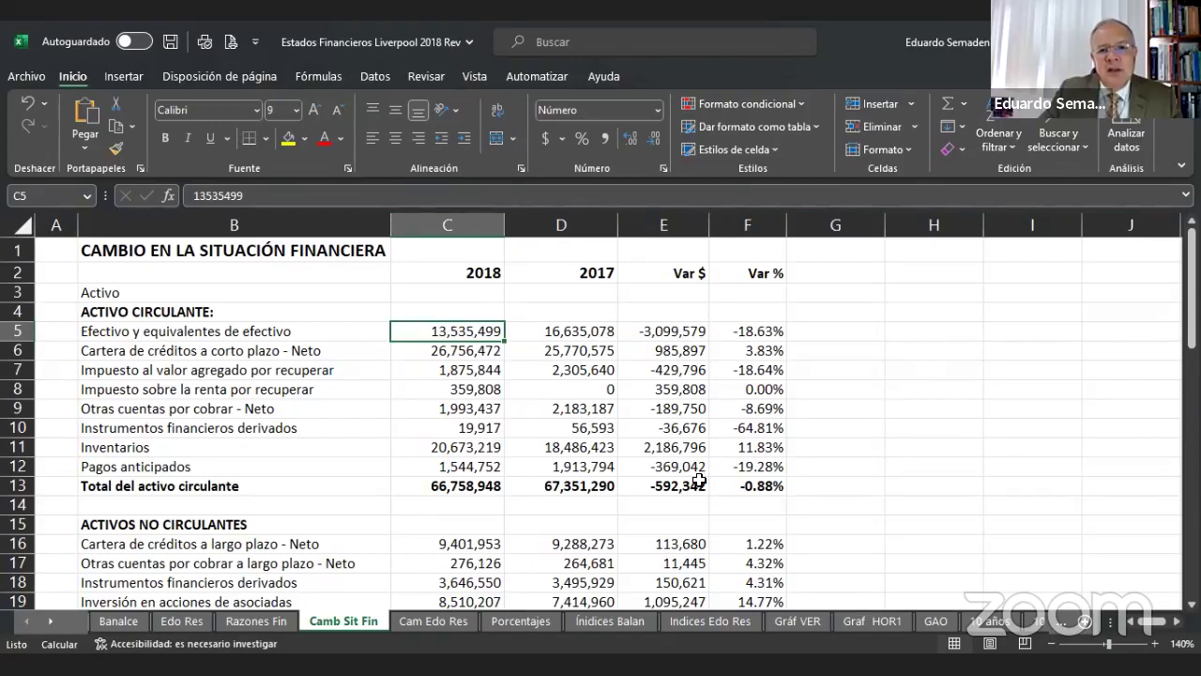
{"action": "left_click", "coordinate": [744, 333]}
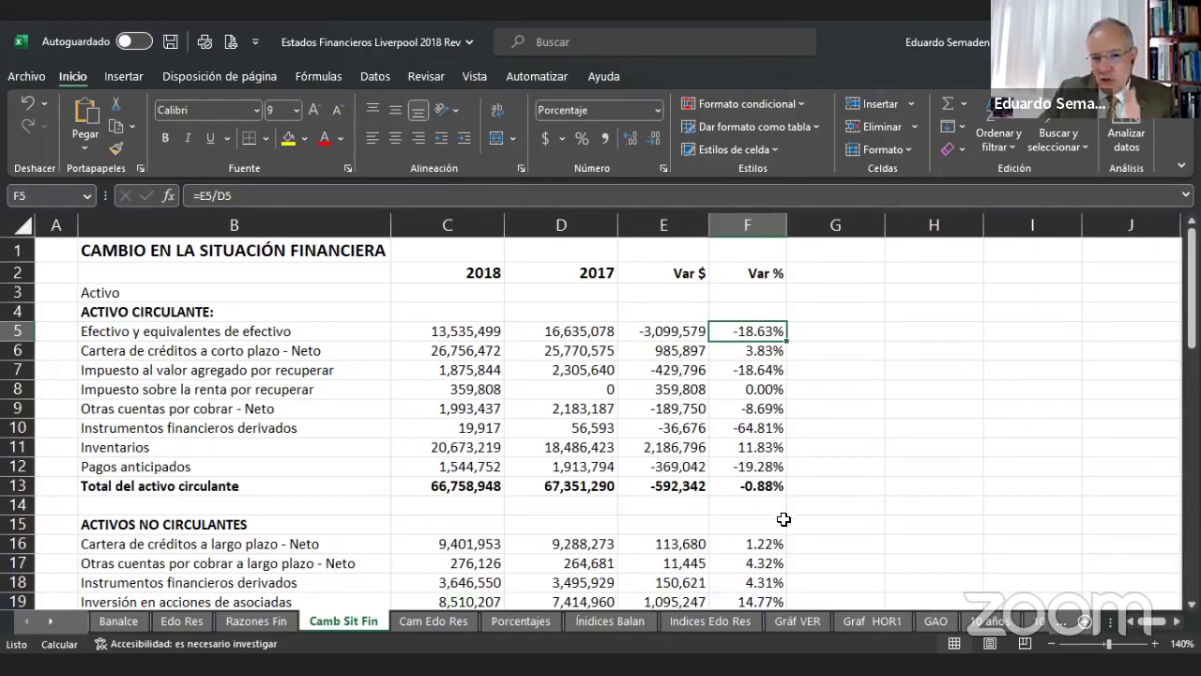
{"action": "left_click", "coordinate": [766, 486]}
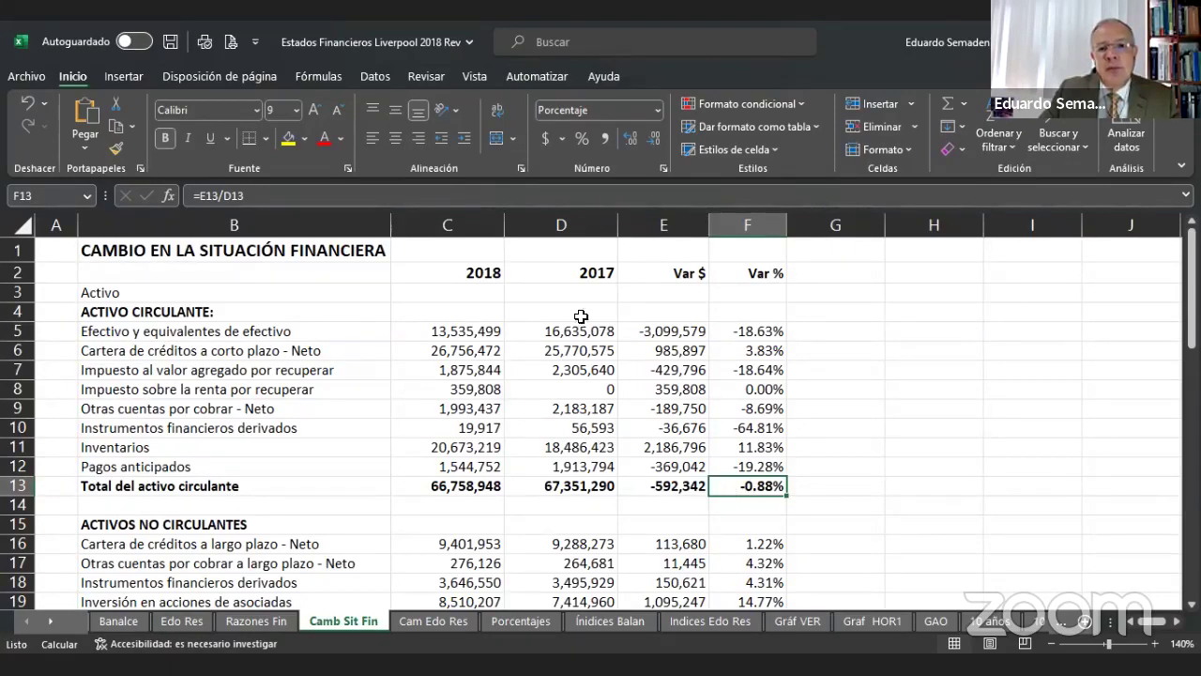
{"action": "left_click", "coordinate": [669, 490]}
{"action": "left_click", "coordinate": [782, 487]}
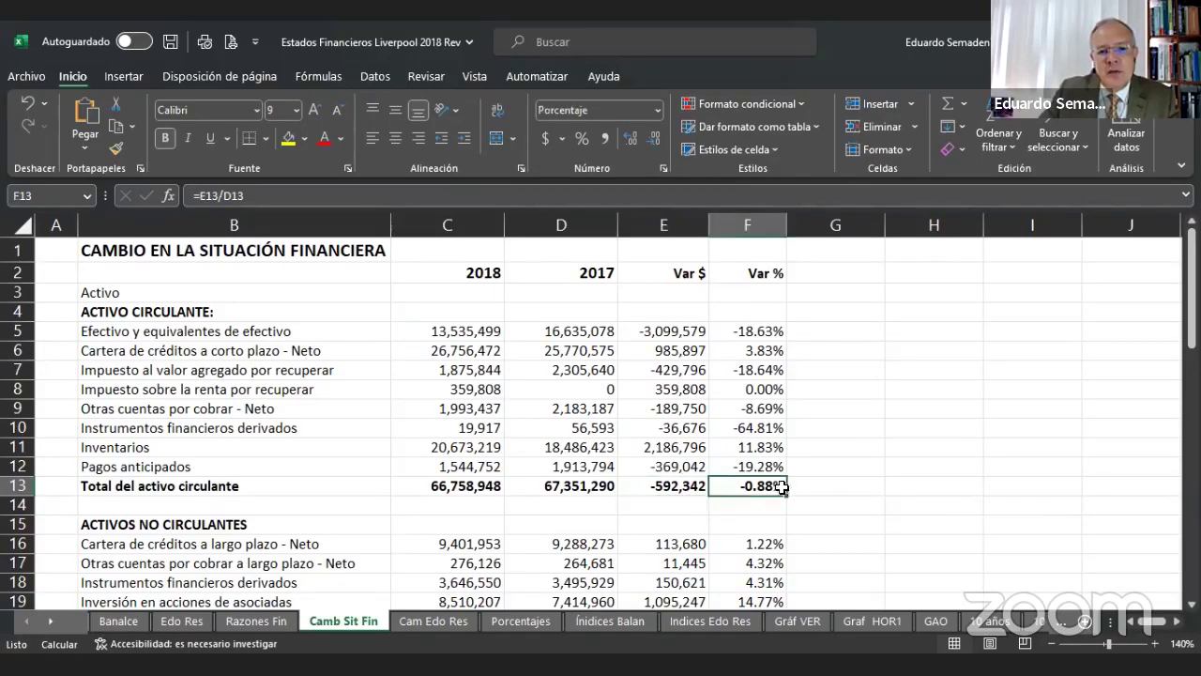
Scroll down and inspect the Var % formula for total non-current assets in F24.
{"action": "scroll", "coordinate": [840, 479], "scroll_direction": "down", "scroll_amount": 1}
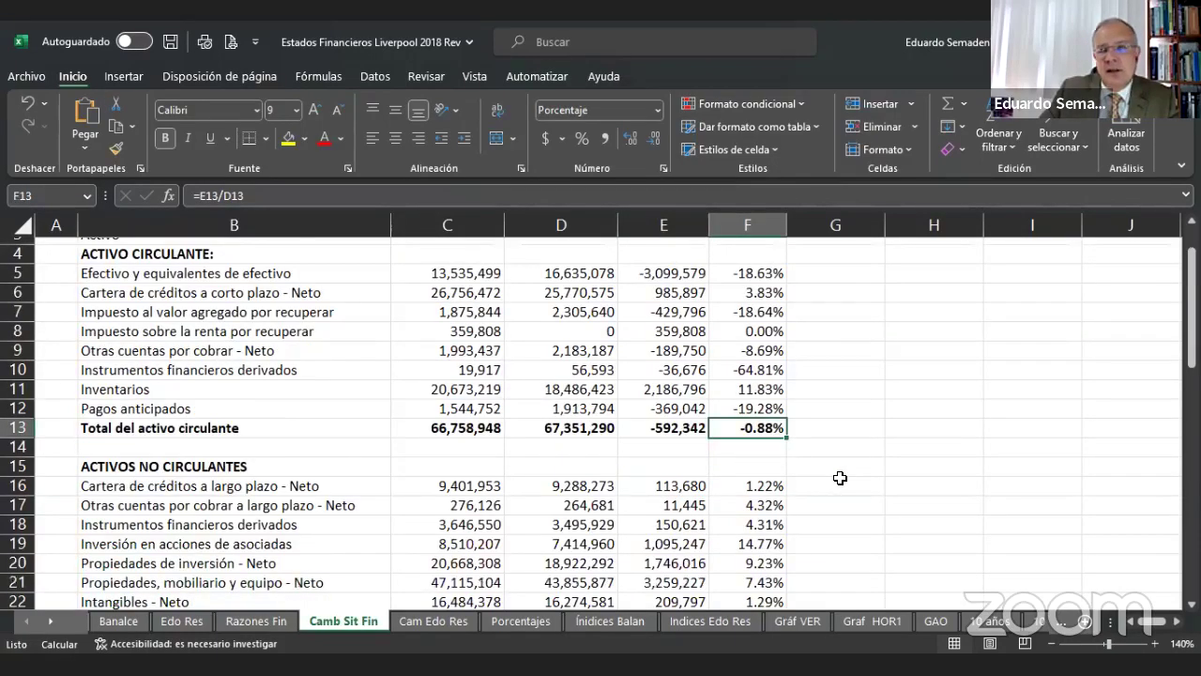
{"action": "scroll", "coordinate": [840, 479], "scroll_direction": "down", "scroll_amount": 2}
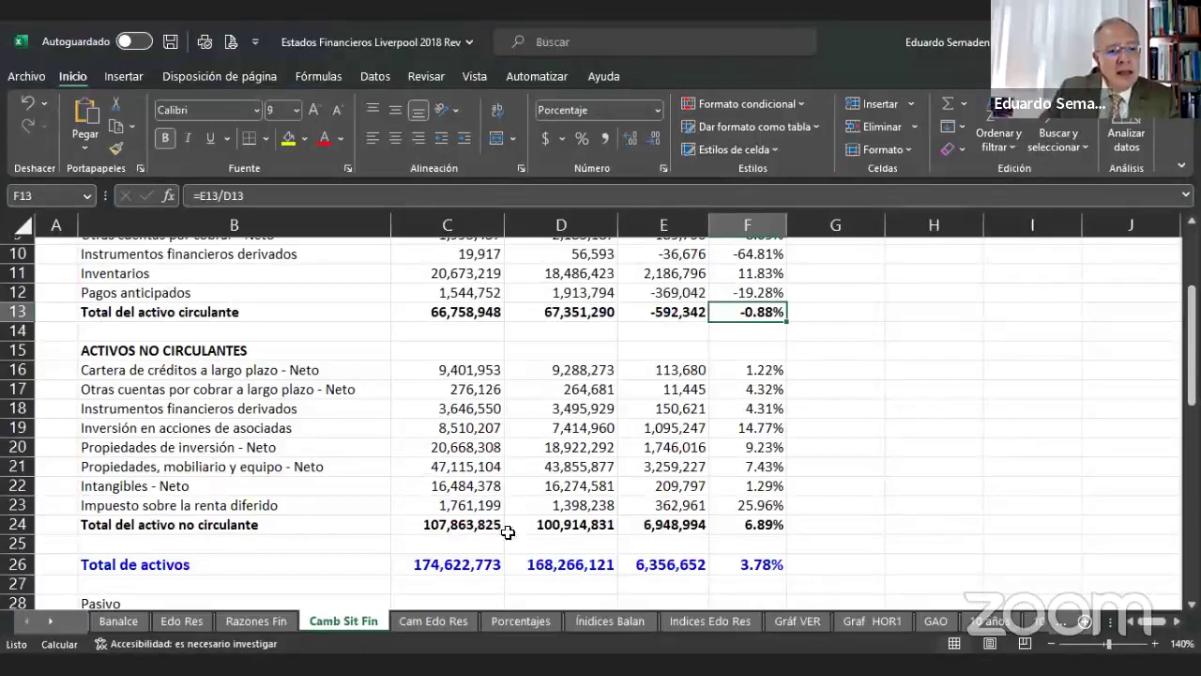
{"action": "left_click", "coordinate": [742, 524]}
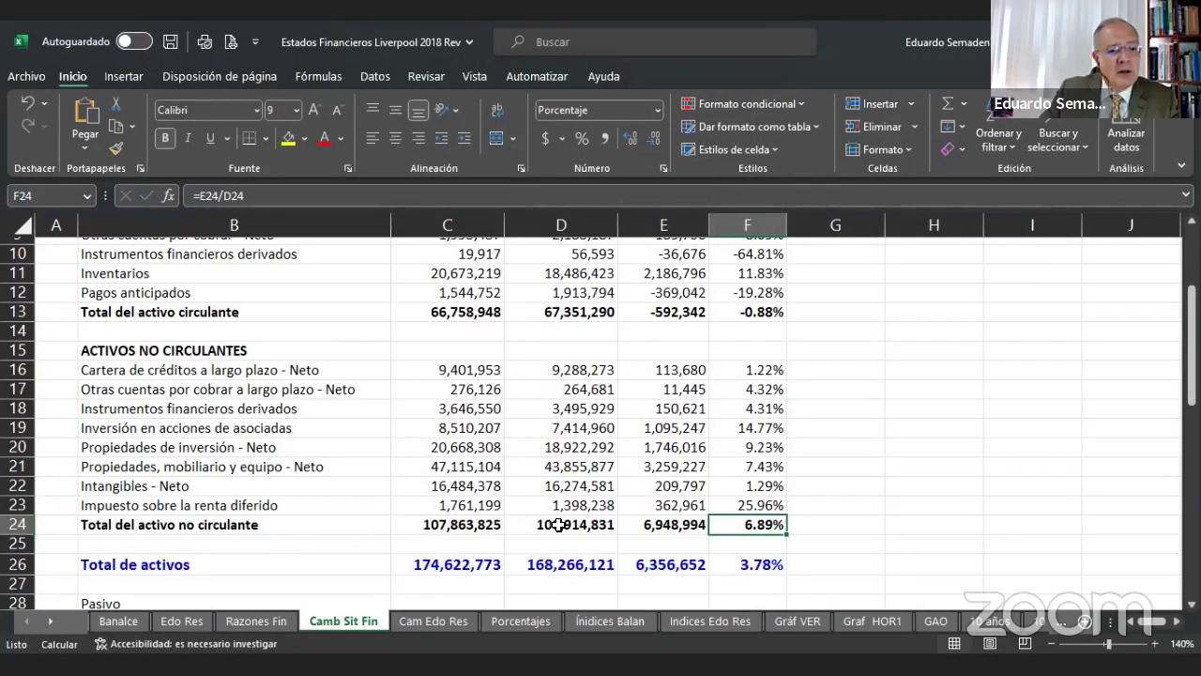
{"action": "scroll", "coordinate": [844, 506], "scroll_direction": "down", "scroll_amount": 1}
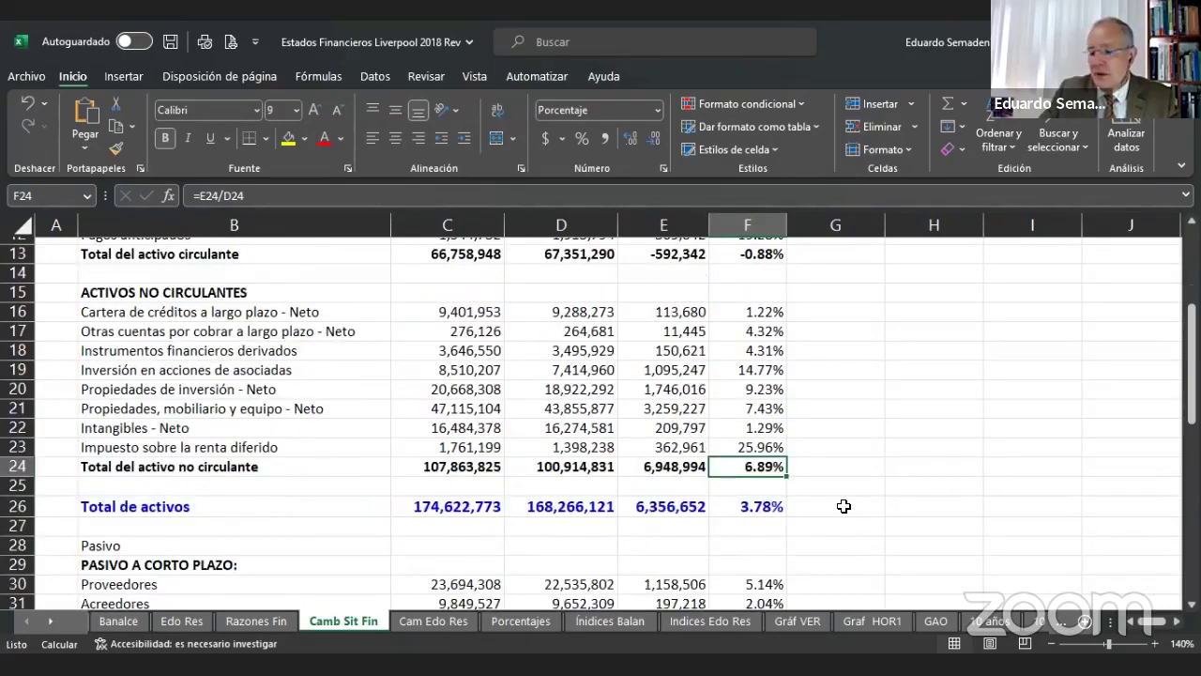
{"action": "scroll", "coordinate": [843, 506], "scroll_direction": "down", "scroll_amount": 1}
{"action": "scroll", "coordinate": [844, 506], "scroll_direction": "up", "scroll_amount": 2}
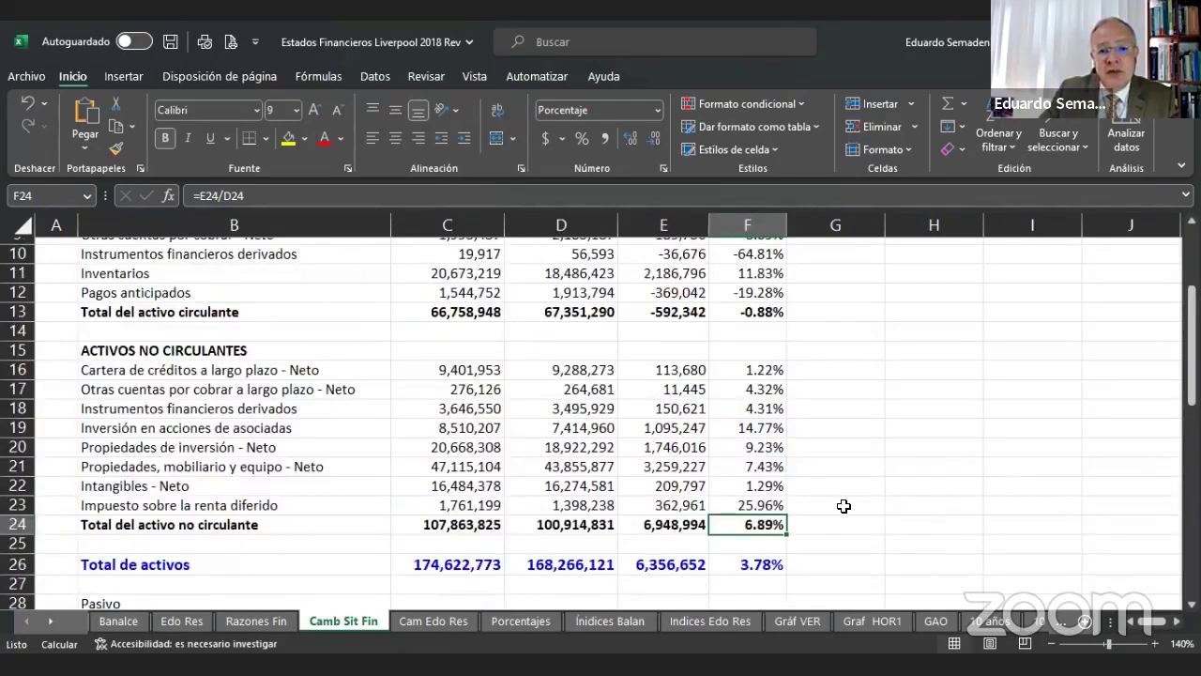
{"action": "left_click", "coordinate": [752, 562]}
{"action": "scroll", "coordinate": [838, 485], "scroll_direction": "up", "scroll_amount": 3}
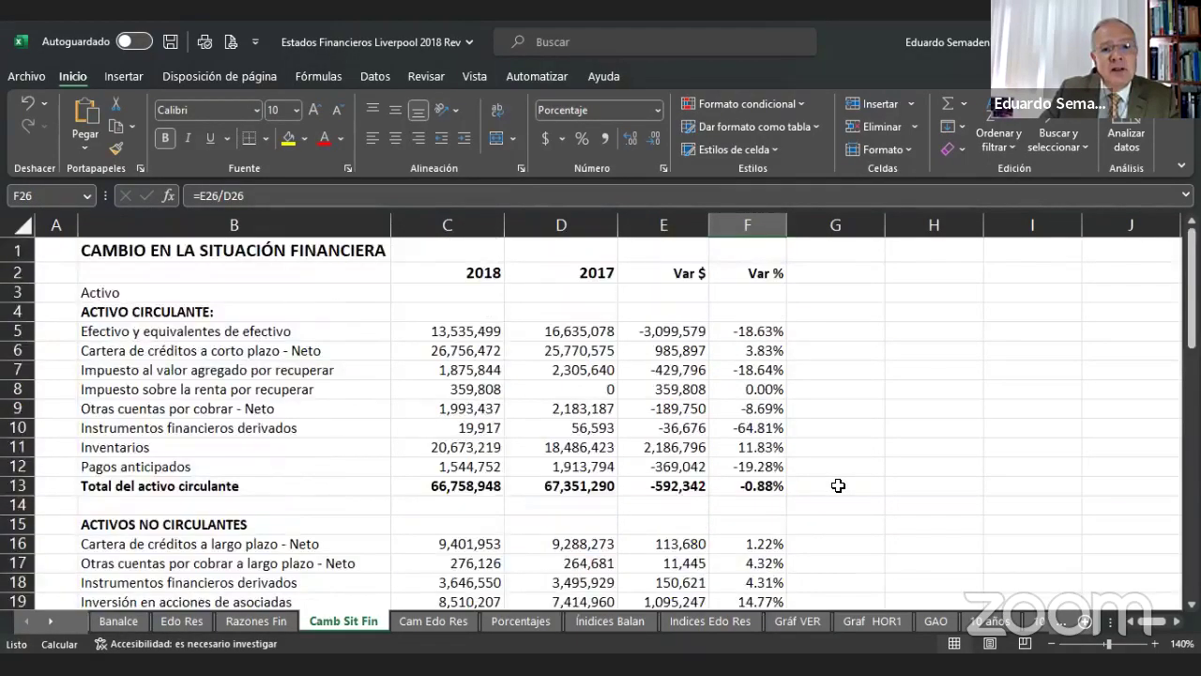
{"action": "scroll", "coordinate": [838, 485], "scroll_direction": "down", "scroll_amount": 4}
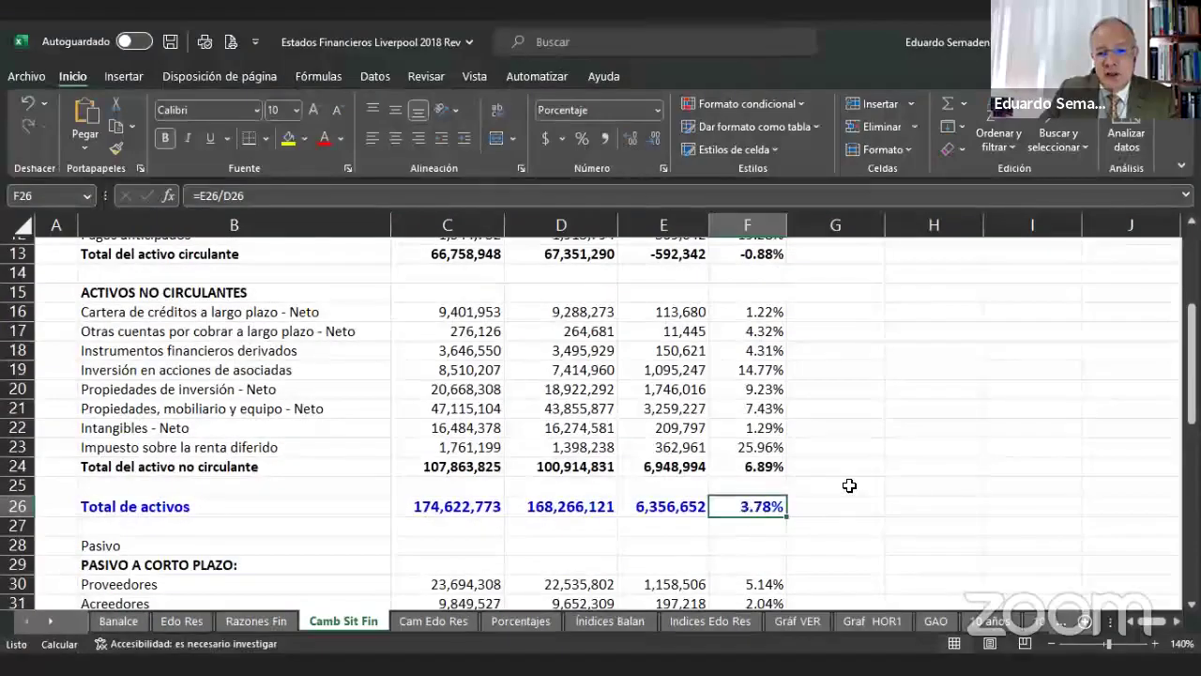
{"action": "scroll", "coordinate": [850, 485], "scroll_direction": "down", "scroll_amount": 2}
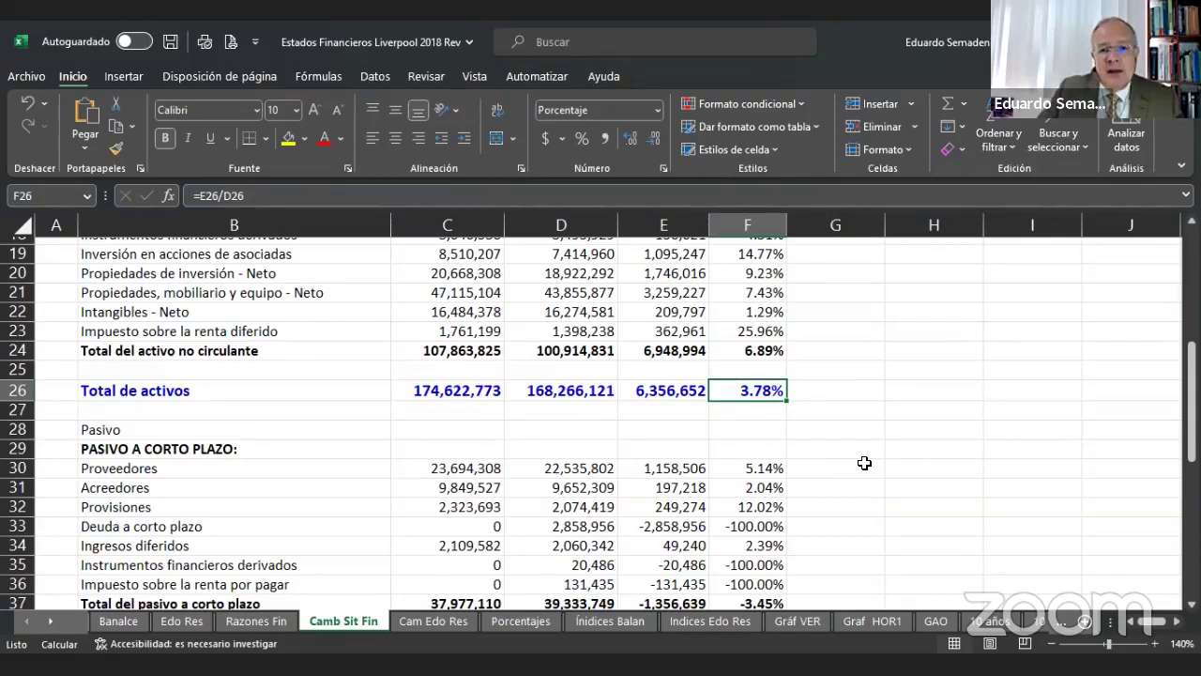
{"action": "scroll", "coordinate": [860, 423], "scroll_direction": "up", "scroll_amount": 3}
{"action": "scroll", "coordinate": [860, 423], "scroll_direction": "up", "scroll_amount": 2}
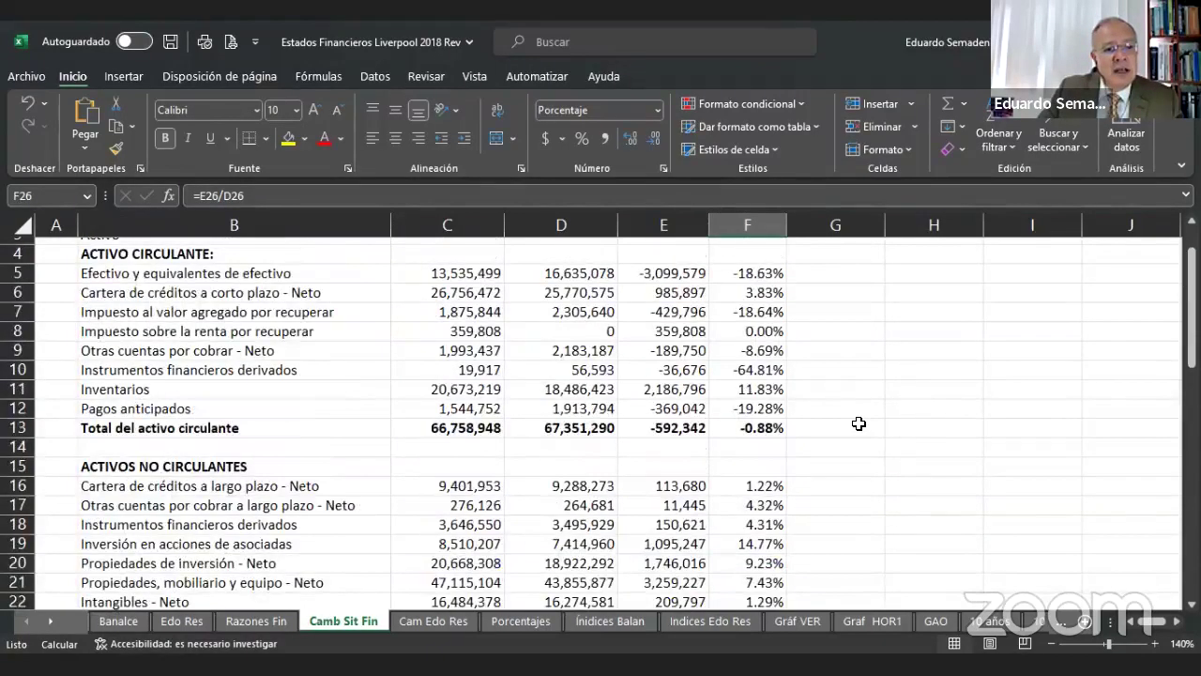
{"action": "scroll", "coordinate": [859, 424], "scroll_direction": "up", "scroll_amount": 1}
{"action": "left_click", "coordinate": [757, 486]}
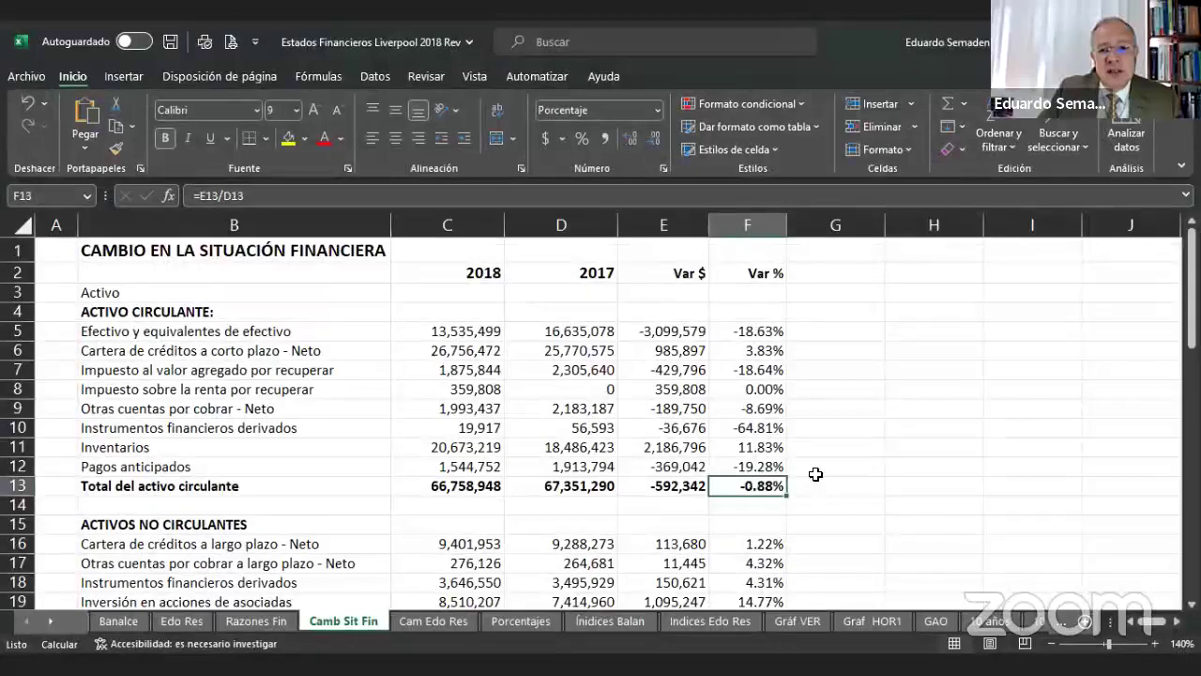
{"action": "scroll", "coordinate": [813, 472], "scroll_direction": "down", "scroll_amount": 2}
{"action": "scroll", "coordinate": [797, 450], "scroll_direction": "down", "scroll_amount": 3}
{"action": "left_click", "coordinate": [769, 409]}
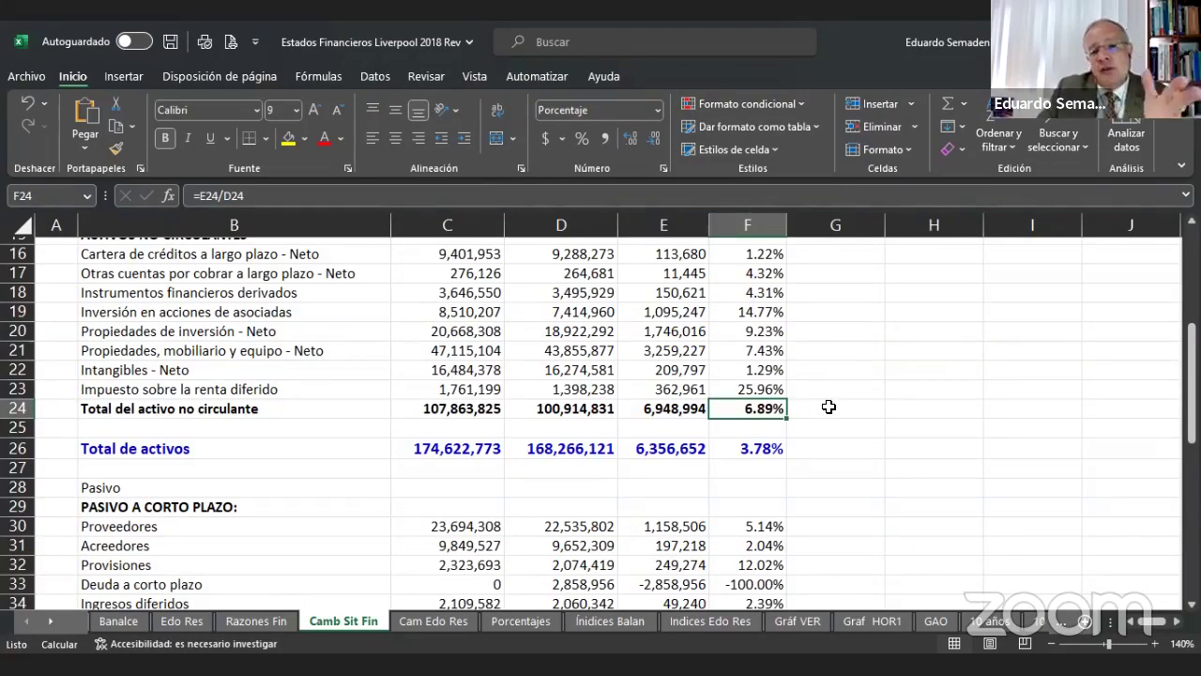
Review the Var % formulas for total short-term and long-term liabilities in F46 and F57.
{"action": "scroll", "coordinate": [828, 407], "scroll_direction": "down", "scroll_amount": 3}
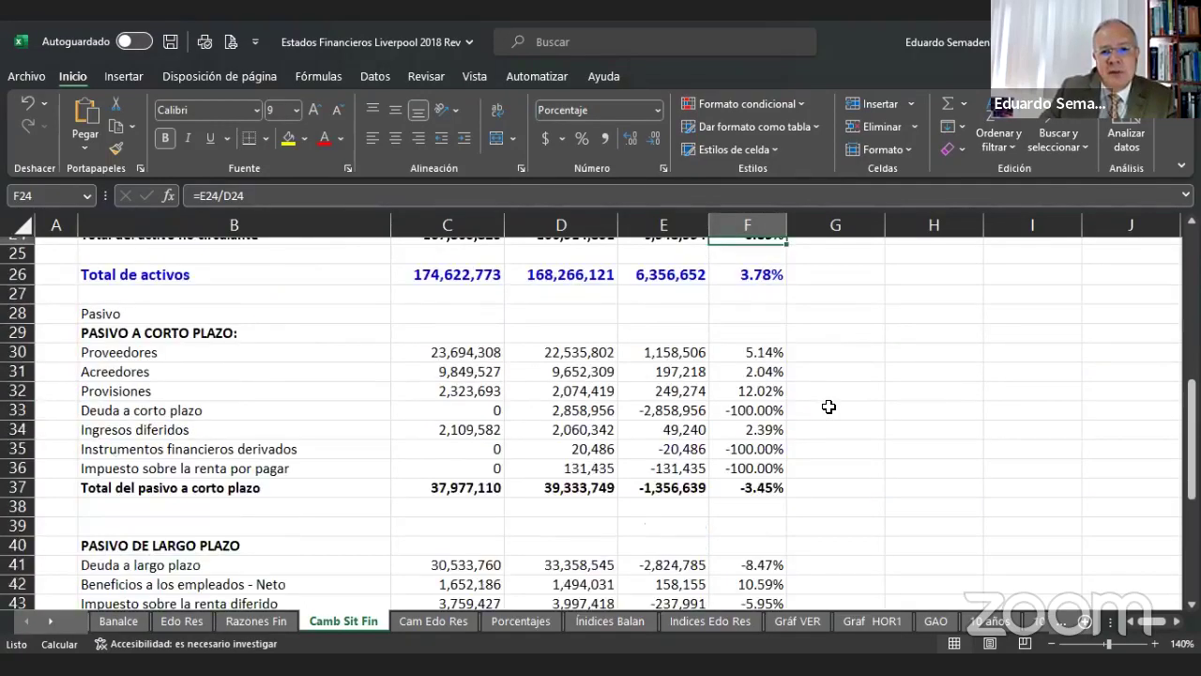
{"action": "left_click", "coordinate": [766, 489]}
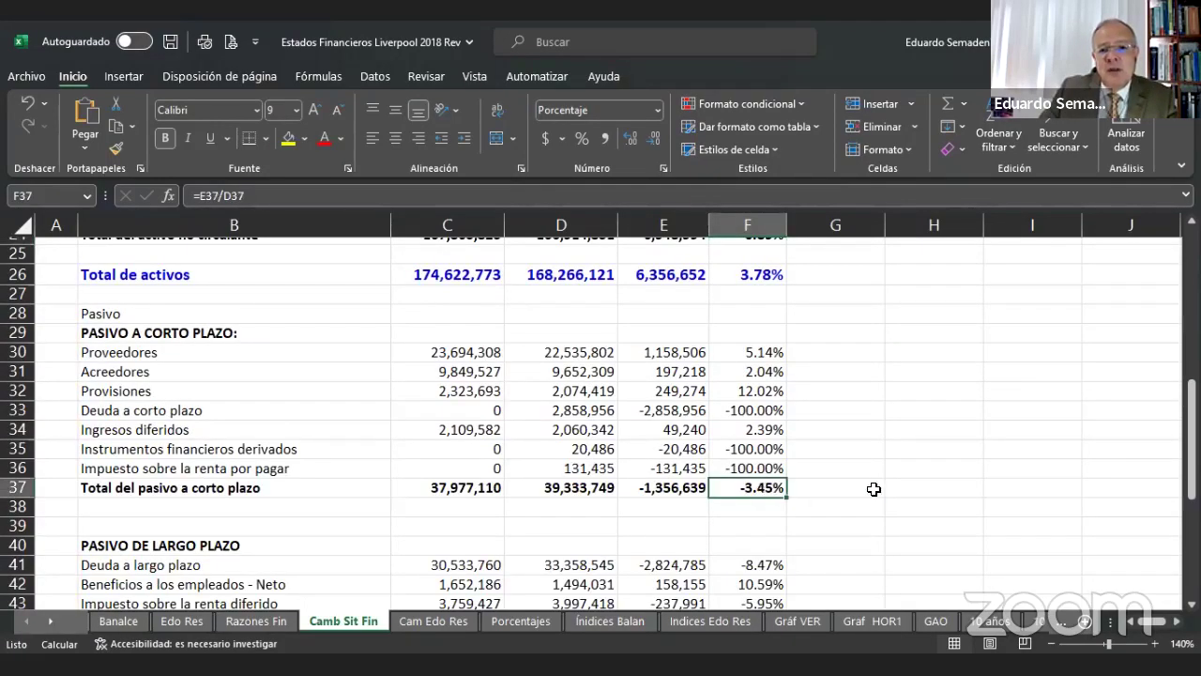
{"action": "scroll", "coordinate": [855, 481], "scroll_direction": "down", "scroll_amount": 3}
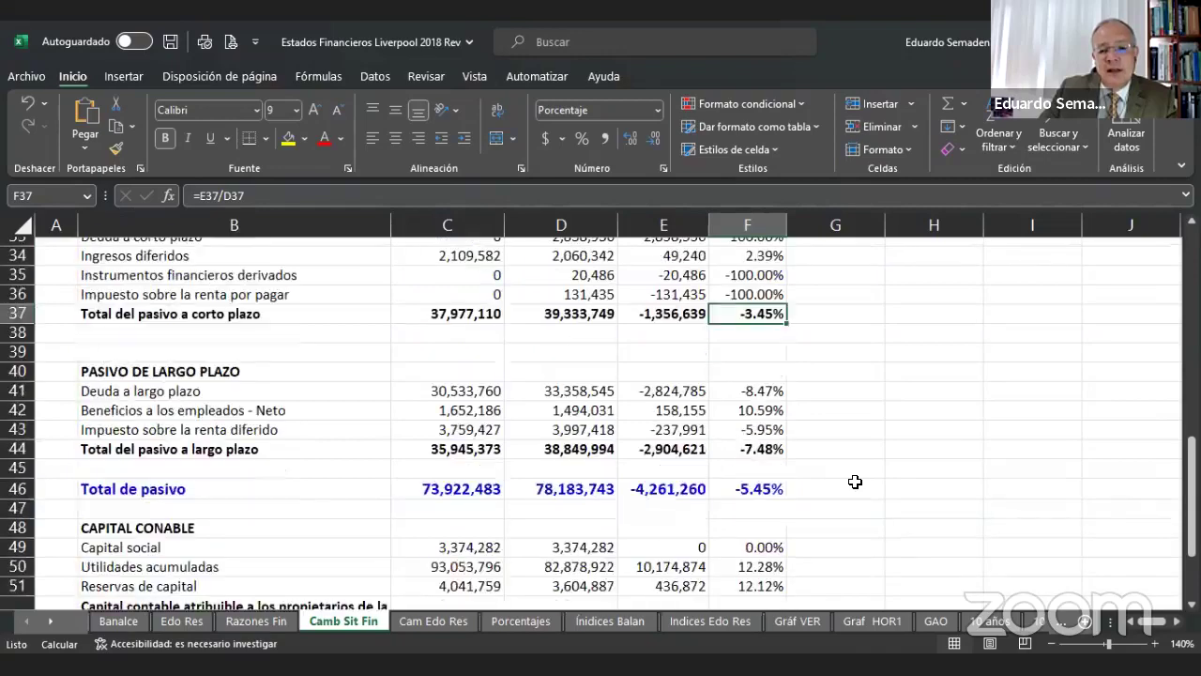
{"action": "left_click", "coordinate": [733, 449]}
{"action": "scroll", "coordinate": [874, 422], "scroll_direction": "up", "scroll_amount": 2}
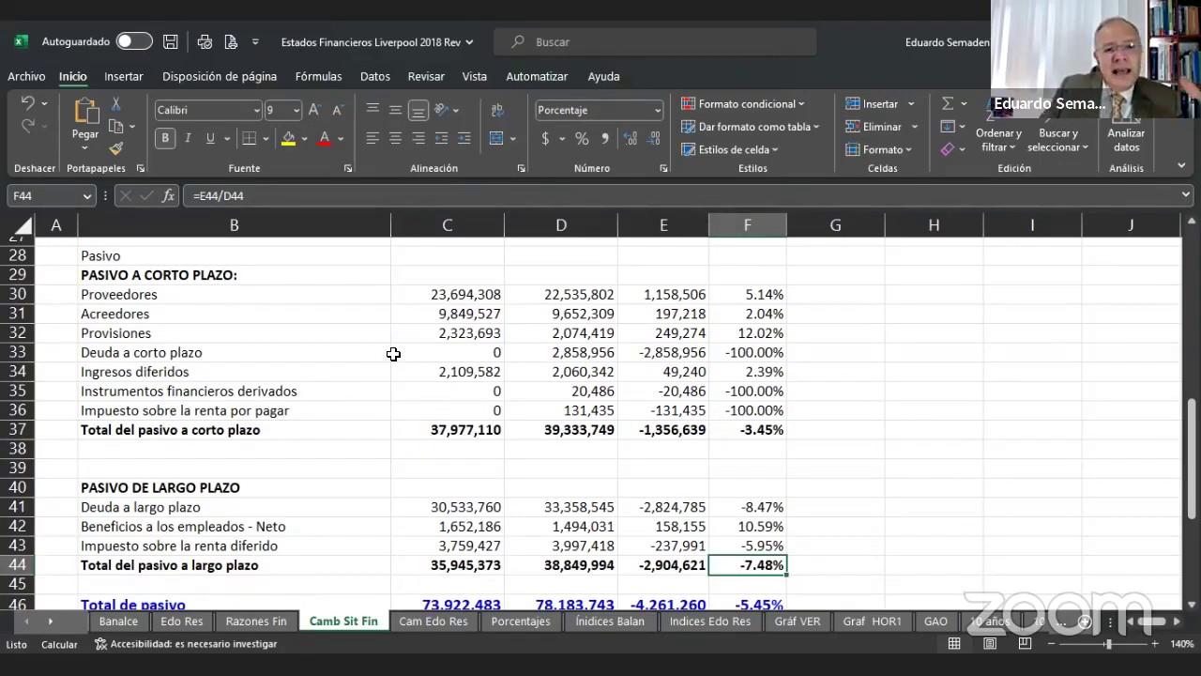
Check the change formulas for Total de pasivo and total liabilities plus equity, then open Porcentajes.
{"action": "scroll", "coordinate": [442, 346], "scroll_direction": "up", "scroll_amount": 2}
{"action": "scroll", "coordinate": [765, 358], "scroll_direction": "down", "scroll_amount": 1}
{"action": "scroll", "coordinate": [826, 368], "scroll_direction": "down", "scroll_amount": 2}
{"action": "scroll", "coordinate": [864, 378], "scroll_direction": "up", "scroll_amount": 1}
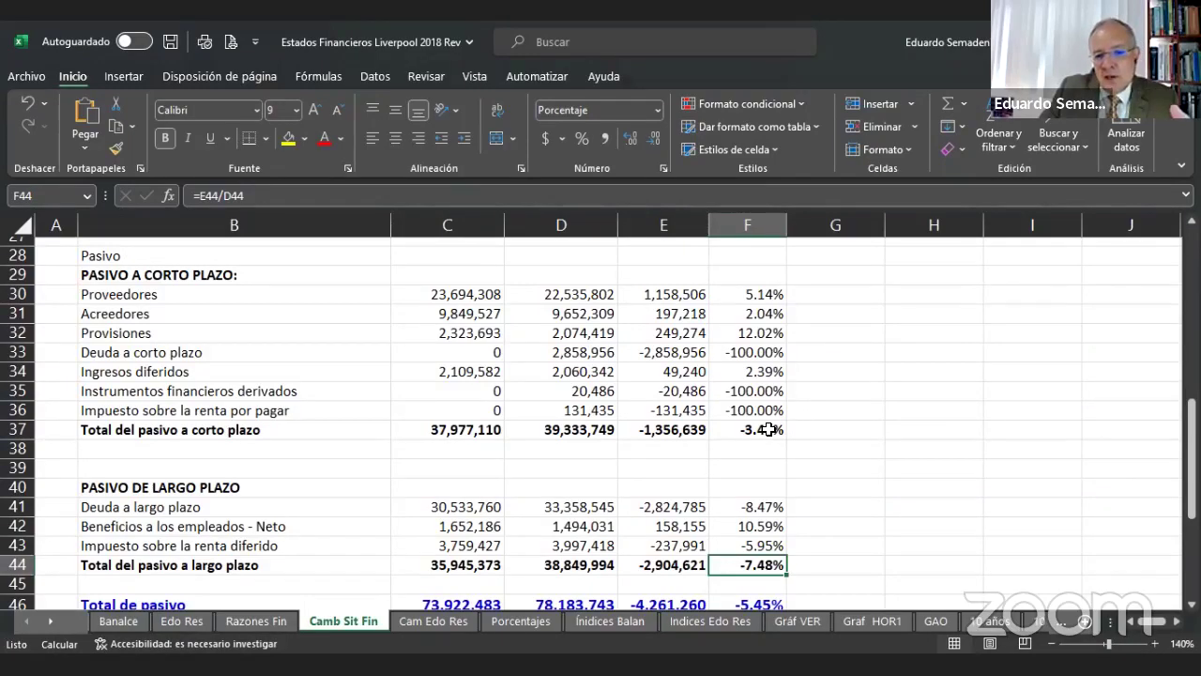
{"action": "scroll", "coordinate": [838, 421], "scroll_direction": "down", "scroll_amount": 2}
{"action": "scroll", "coordinate": [838, 421], "scroll_direction": "down", "scroll_amount": 2}
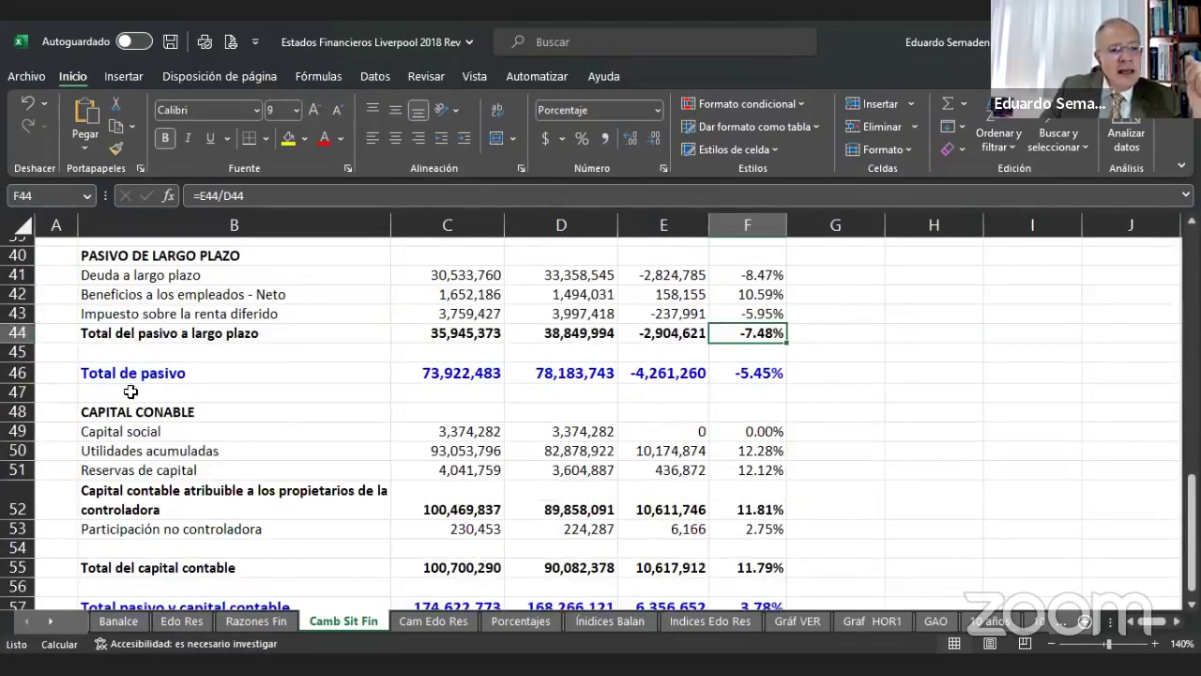
{"action": "left_click", "coordinate": [753, 374]}
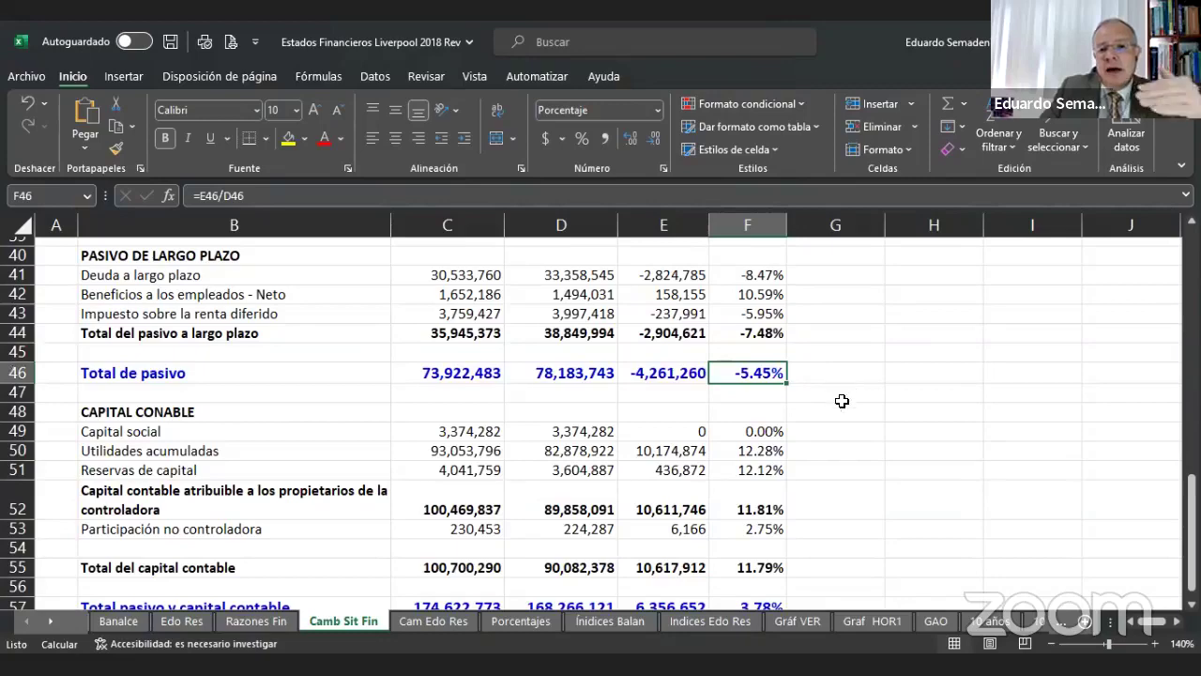
{"action": "scroll", "coordinate": [842, 421], "scroll_direction": "down", "scroll_amount": 2}
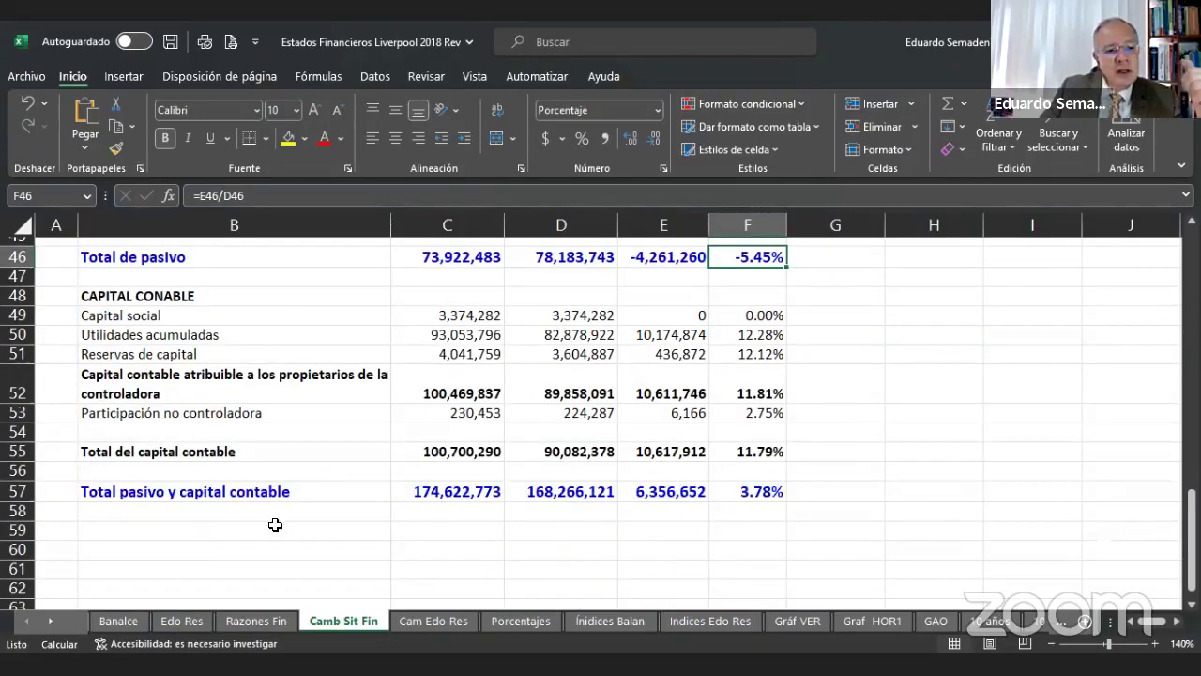
{"action": "left_click", "coordinate": [759, 490]}
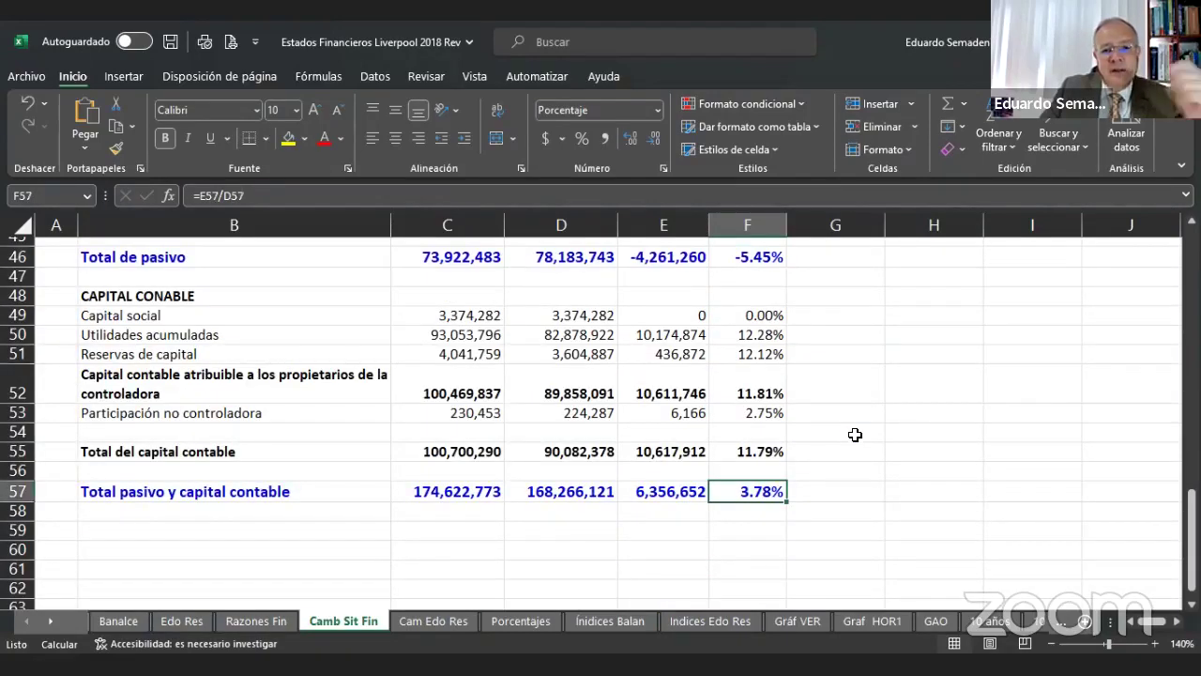
{"action": "scroll", "coordinate": [810, 434], "scroll_direction": "up", "scroll_amount": 5}
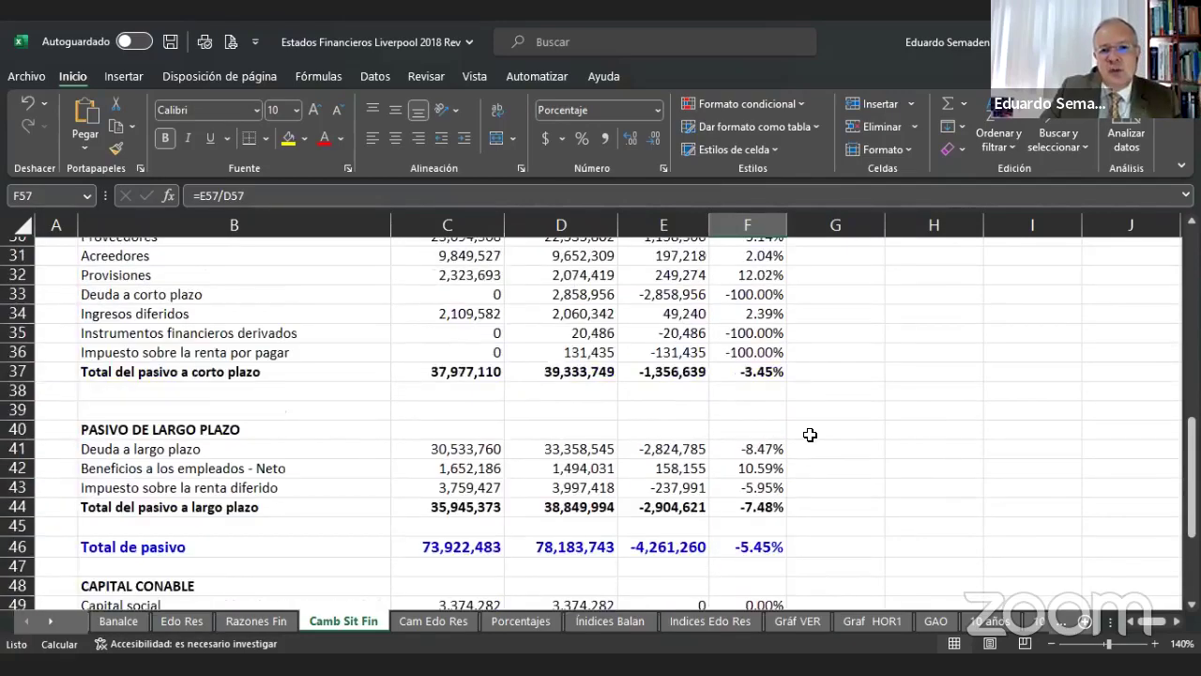
{"action": "left_click", "coordinate": [521, 621]}
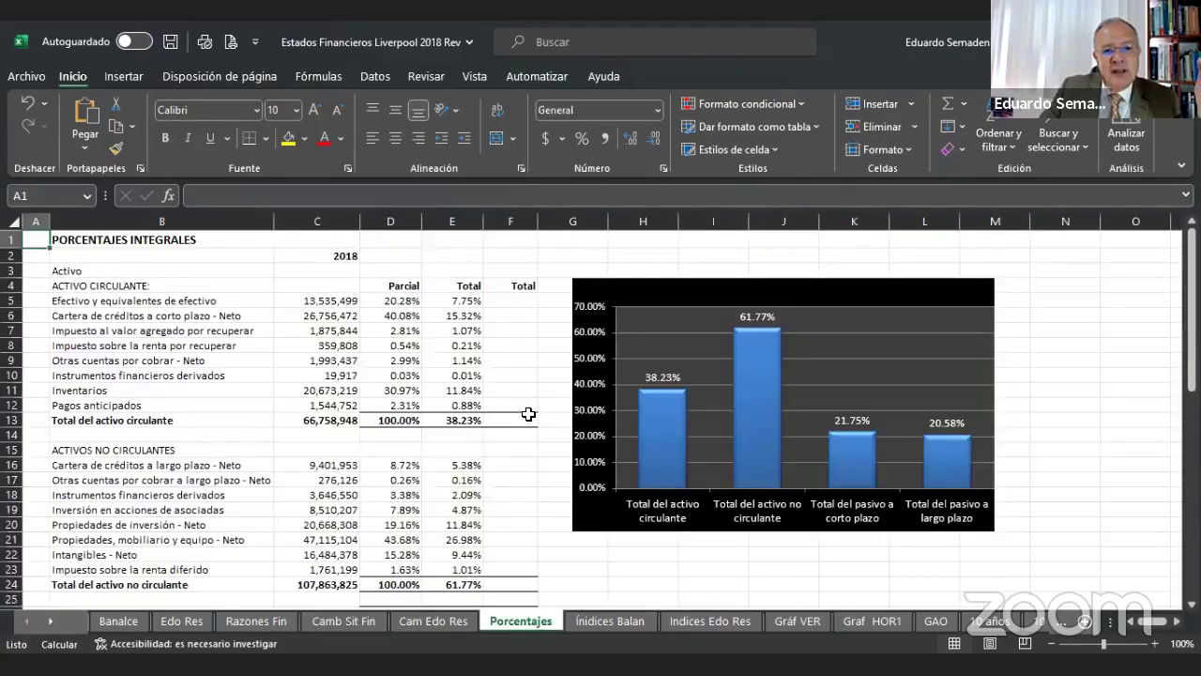
Zoom the Porcentajes sheet in to 150%.
{"action": "left_click", "coordinate": [1154, 644]}
{"action": "left_click", "coordinate": [1154, 643]}
{"action": "left_click", "coordinate": [1154, 644]}
{"action": "left_click", "coordinate": [1154, 643]}
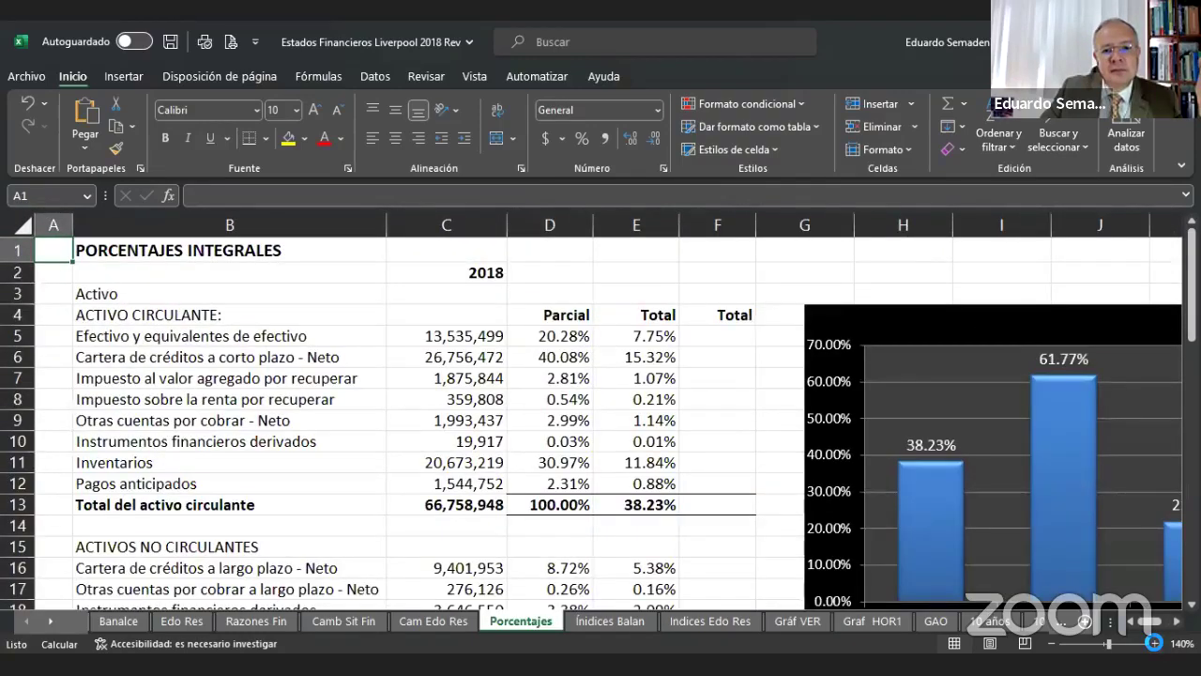
{"action": "left_click", "coordinate": [1154, 644]}
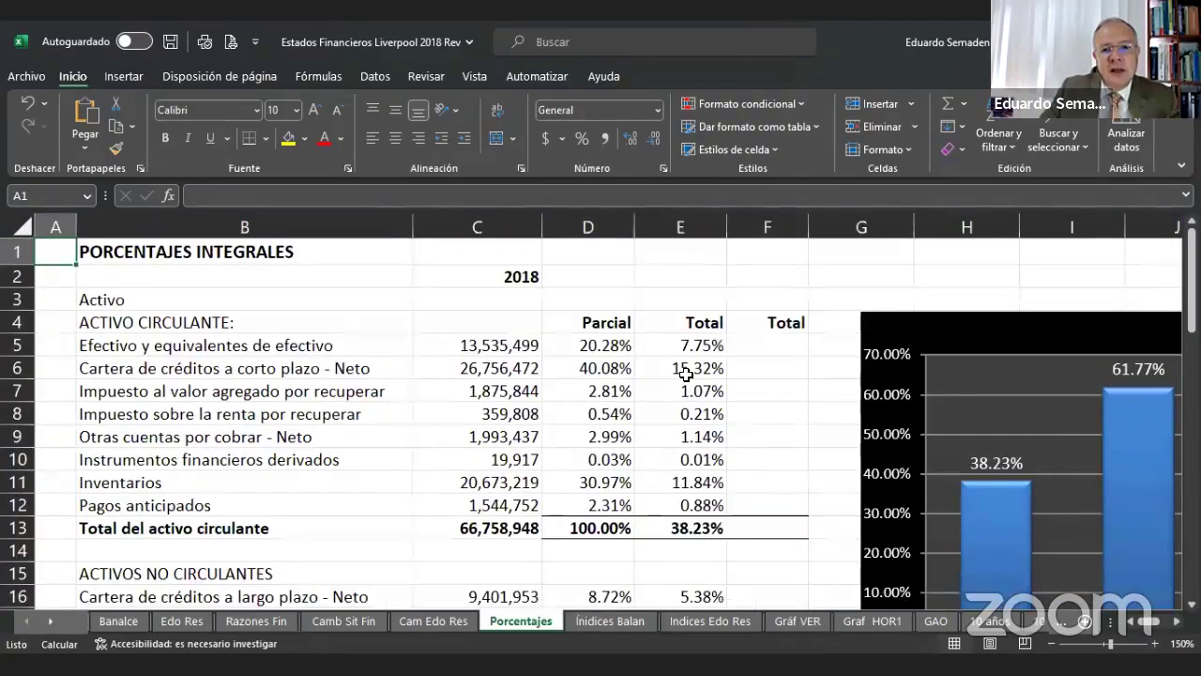
Compare the Parcial and Total formulas for receivables and Inventarios, and the current-asset total sum.
{"action": "left_click", "coordinate": [615, 369]}
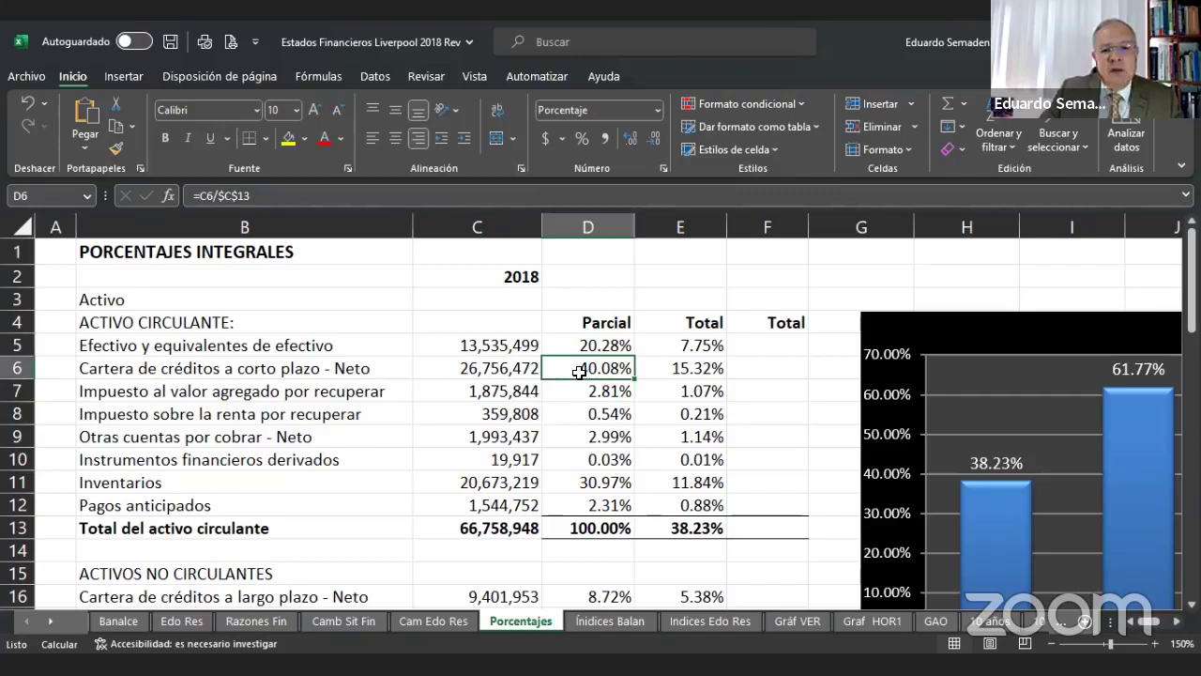
{"action": "left_click", "coordinate": [597, 481]}
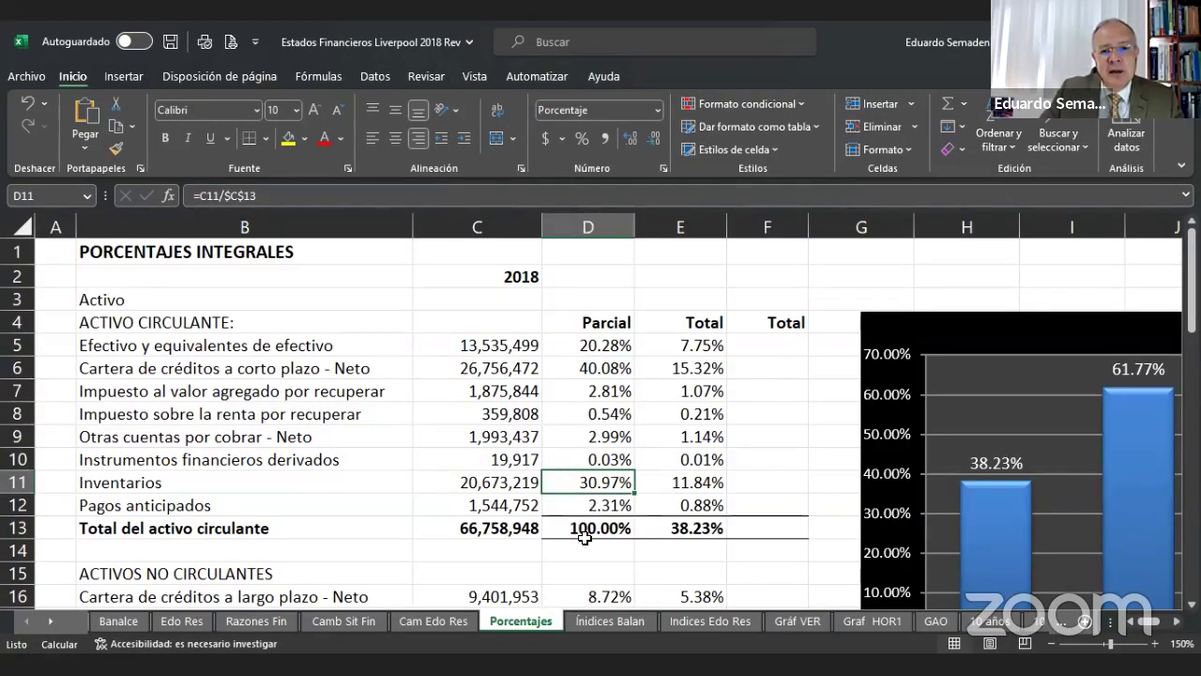
{"action": "left_click", "coordinate": [696, 370]}
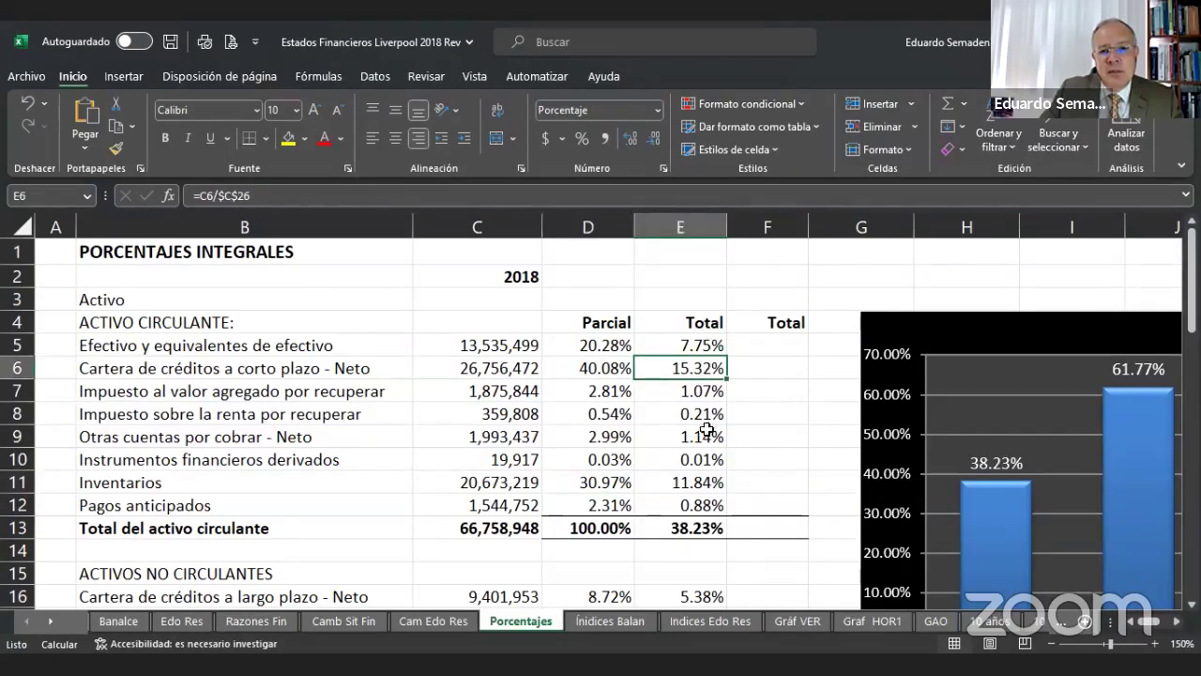
{"action": "left_click", "coordinate": [704, 479]}
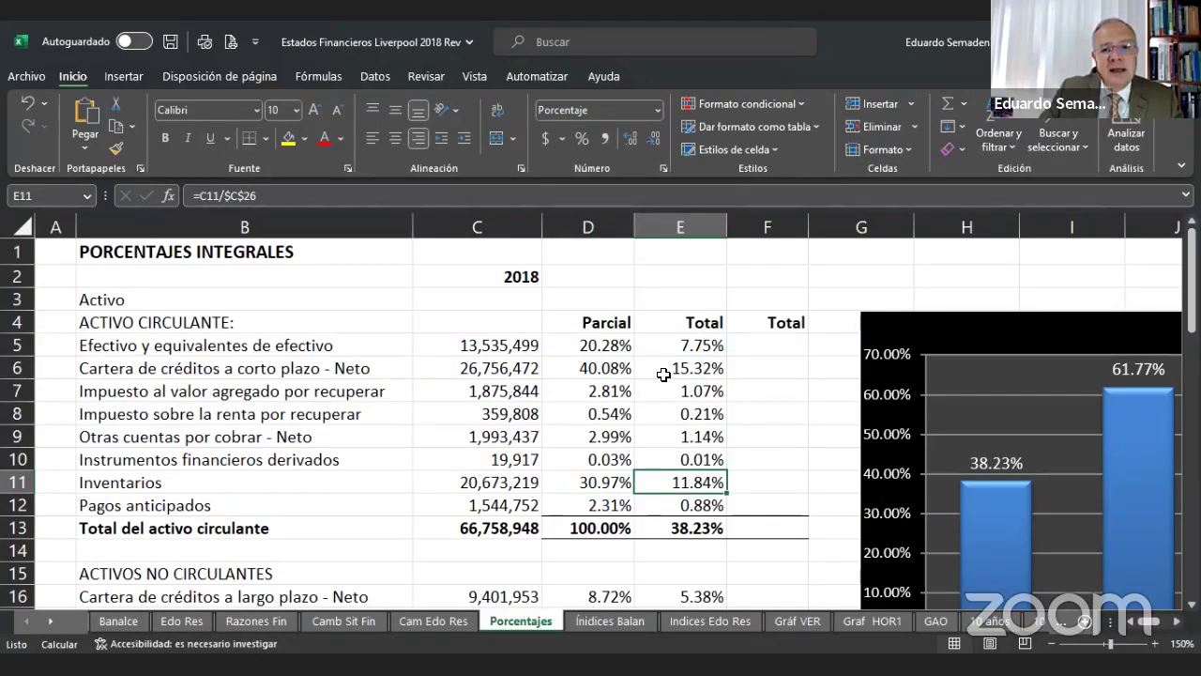
{"action": "left_click", "coordinate": [696, 369]}
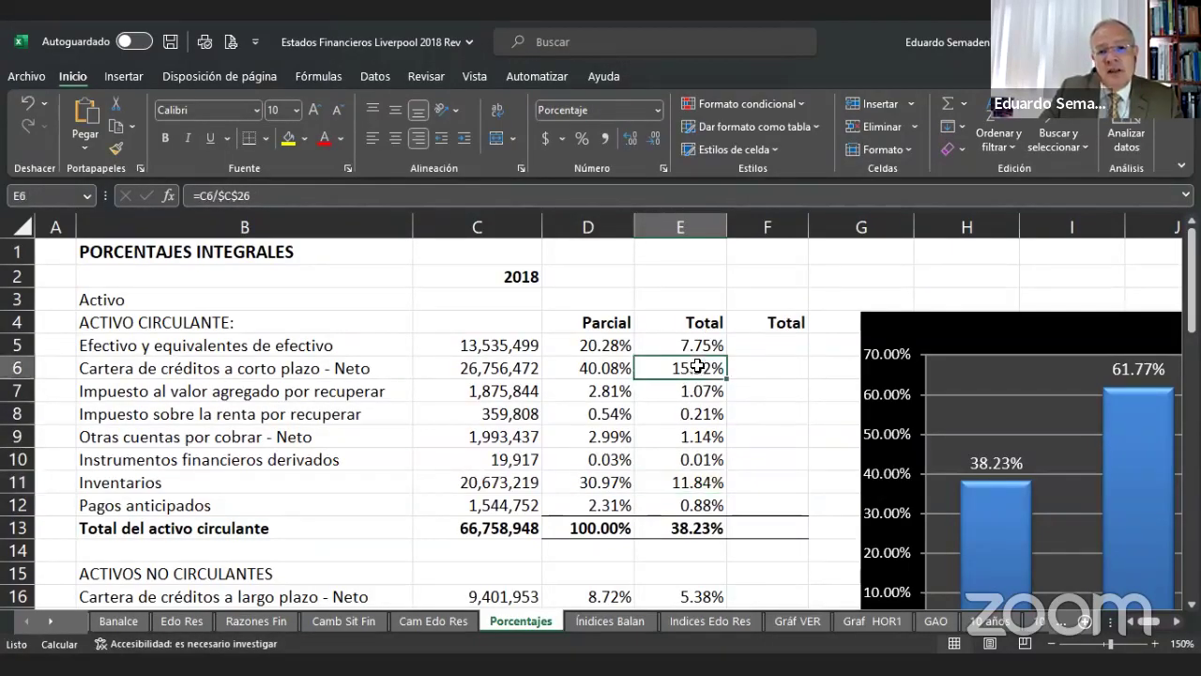
{"action": "left_click", "coordinate": [694, 476]}
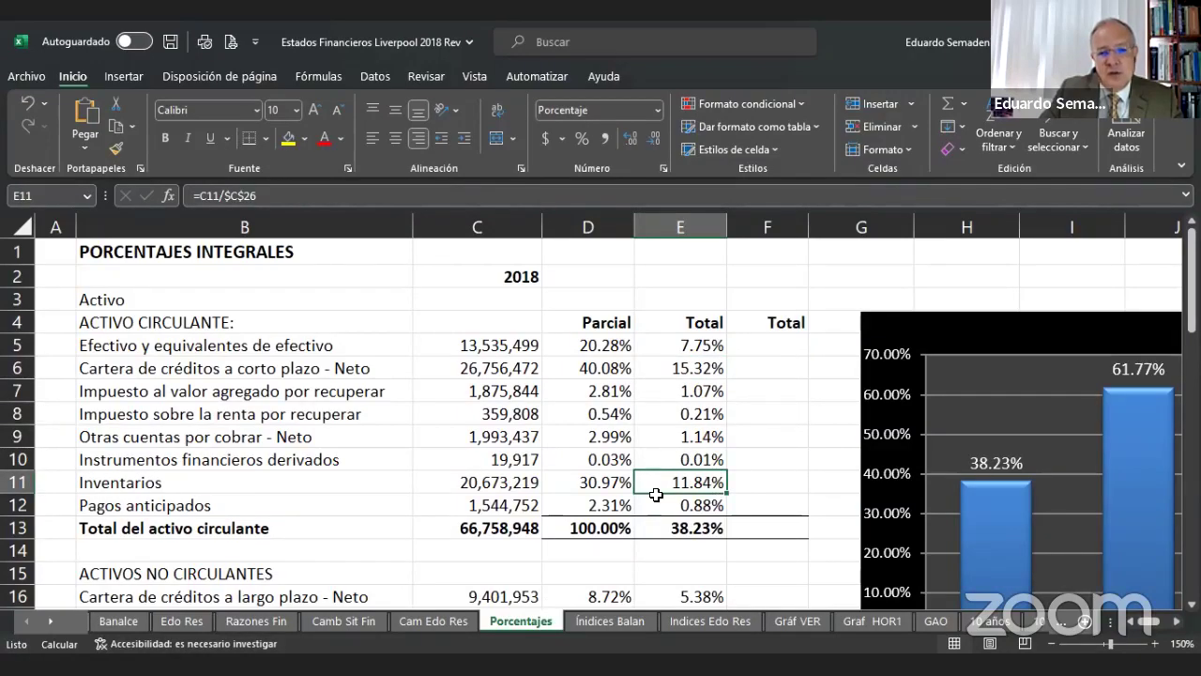
{"action": "left_click", "coordinate": [699, 530]}
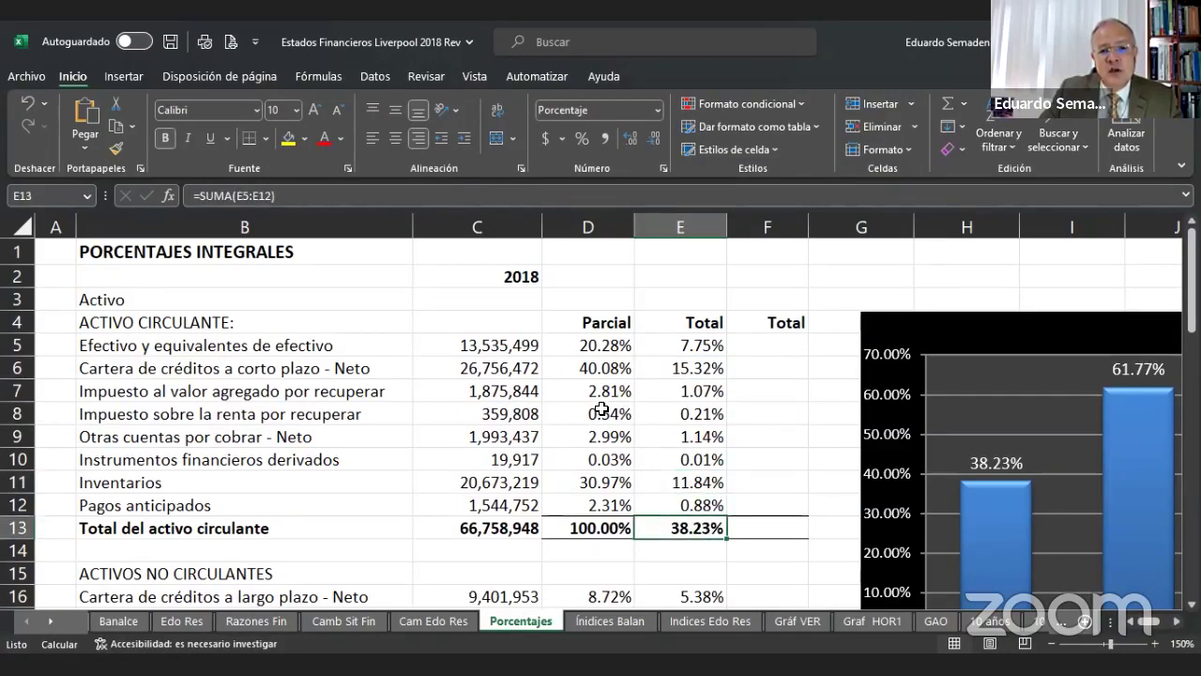
Inspect the non-current asset Parcial formulas, including Intangibles and deferred income tax, and their Total sum.
{"action": "scroll", "coordinate": [602, 409], "scroll_direction": "down", "scroll_amount": 3}
{"action": "scroll", "coordinate": [606, 410], "scroll_direction": "down", "scroll_amount": 1}
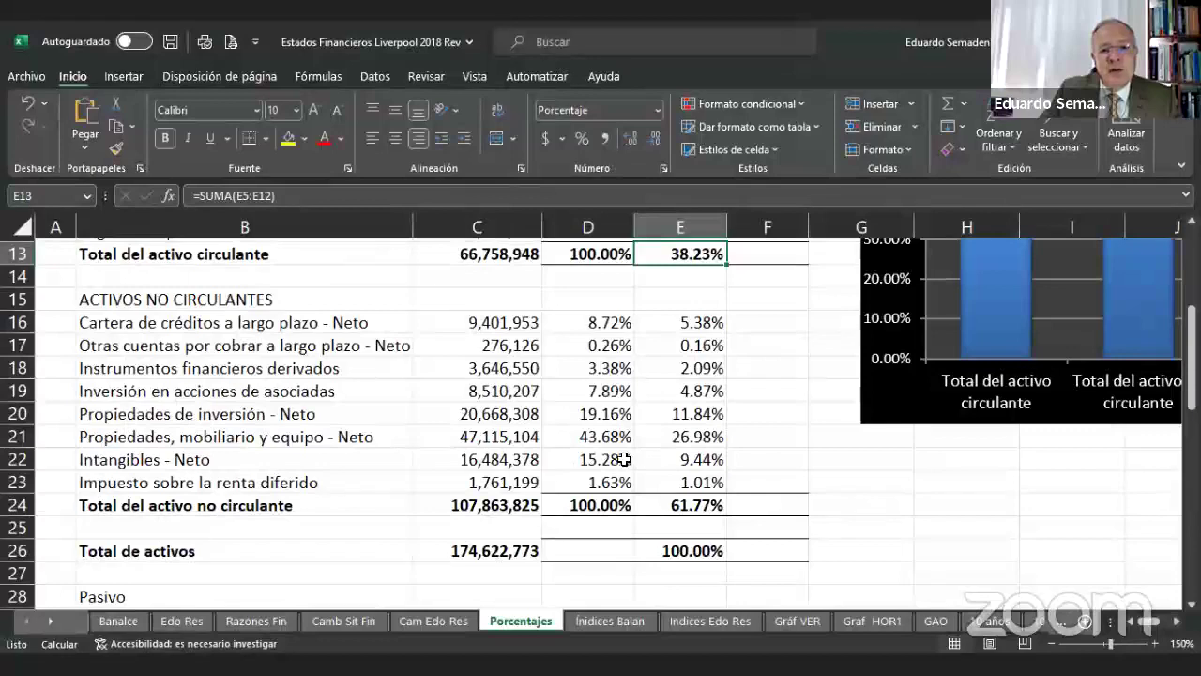
{"action": "left_click", "coordinate": [605, 415]}
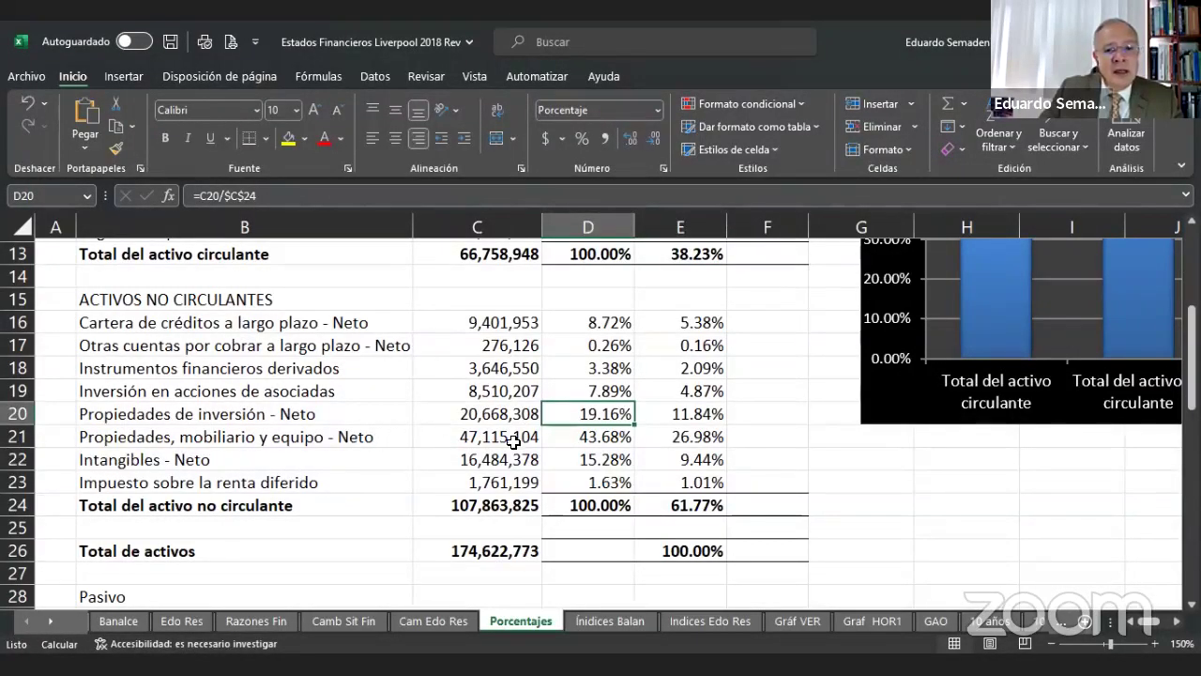
{"action": "left_click", "coordinate": [594, 443]}
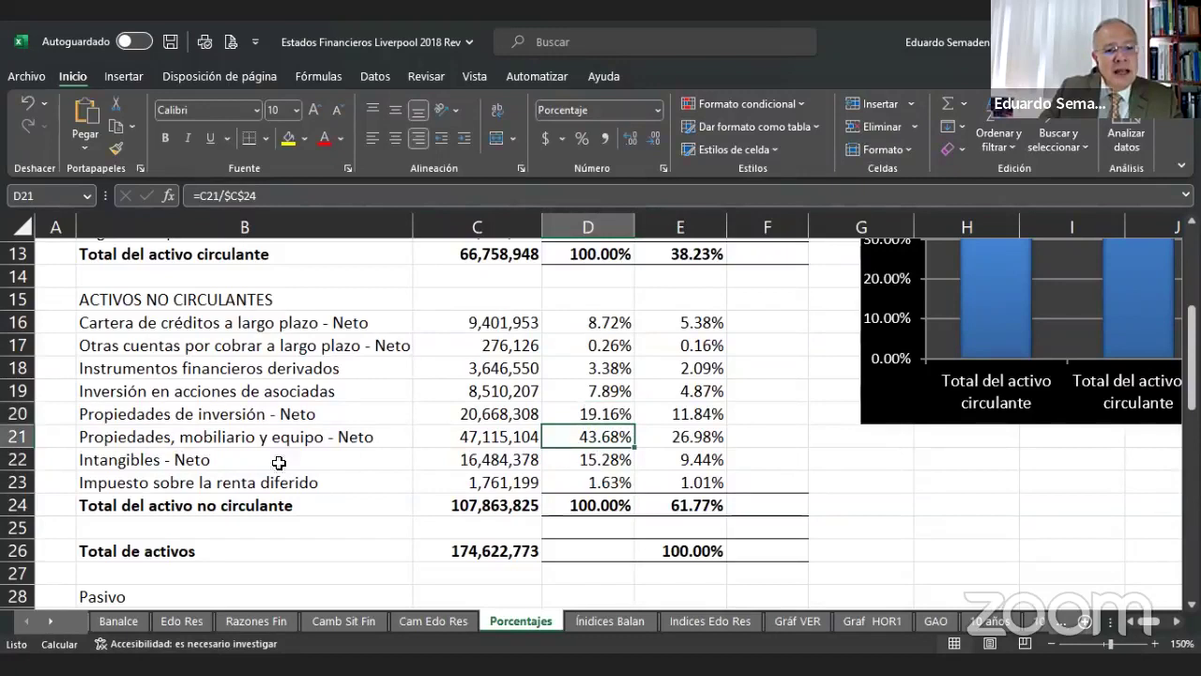
{"action": "left_click", "coordinate": [557, 464]}
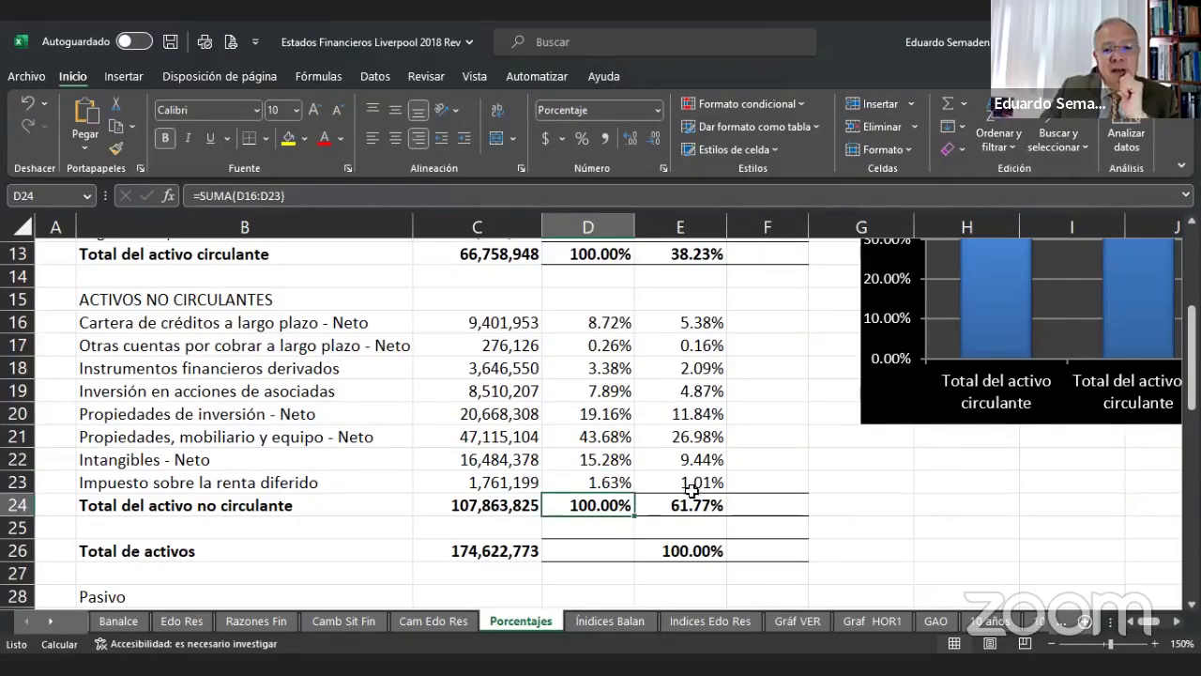
{"action": "left_click", "coordinate": [593, 483]}
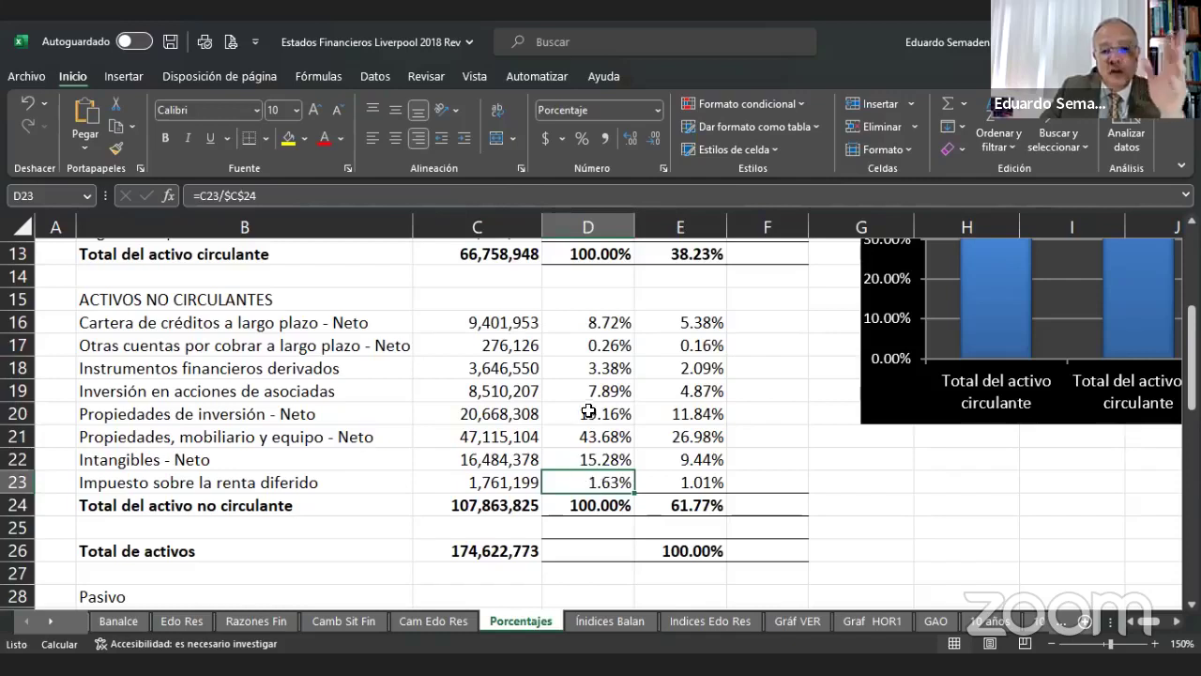
{"action": "left_click", "coordinate": [702, 503]}
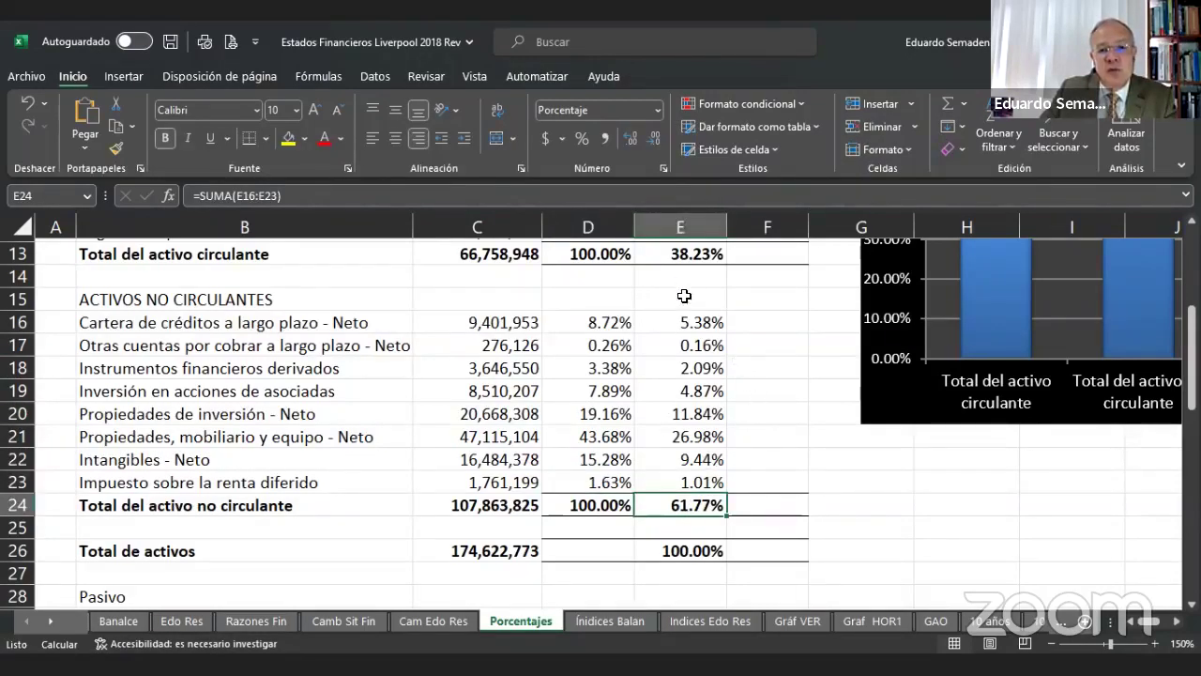
{"action": "left_click", "coordinate": [684, 255]}
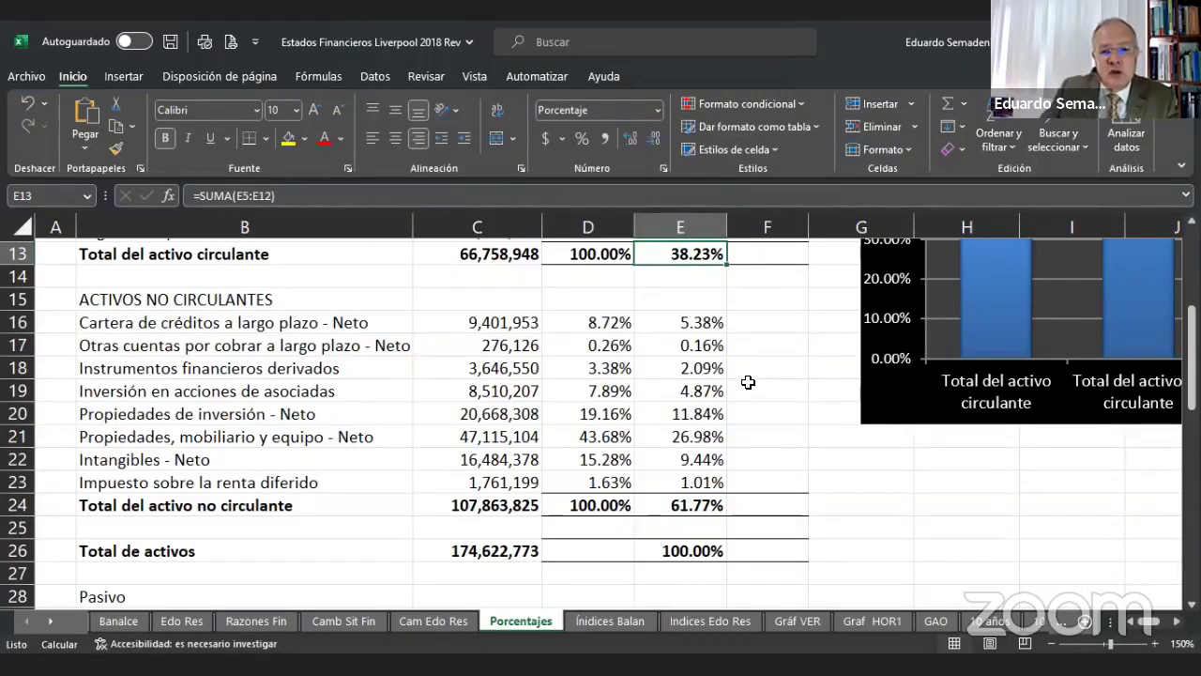
{"action": "scroll", "coordinate": [747, 382], "scroll_direction": "down", "scroll_amount": 1}
Check the Proveedores and Acreedores percentages and the sum of short-term liability percentages.
{"action": "scroll", "coordinate": [748, 382], "scroll_direction": "down", "scroll_amount": 2}
{"action": "scroll", "coordinate": [748, 382], "scroll_direction": "down", "scroll_amount": 2}
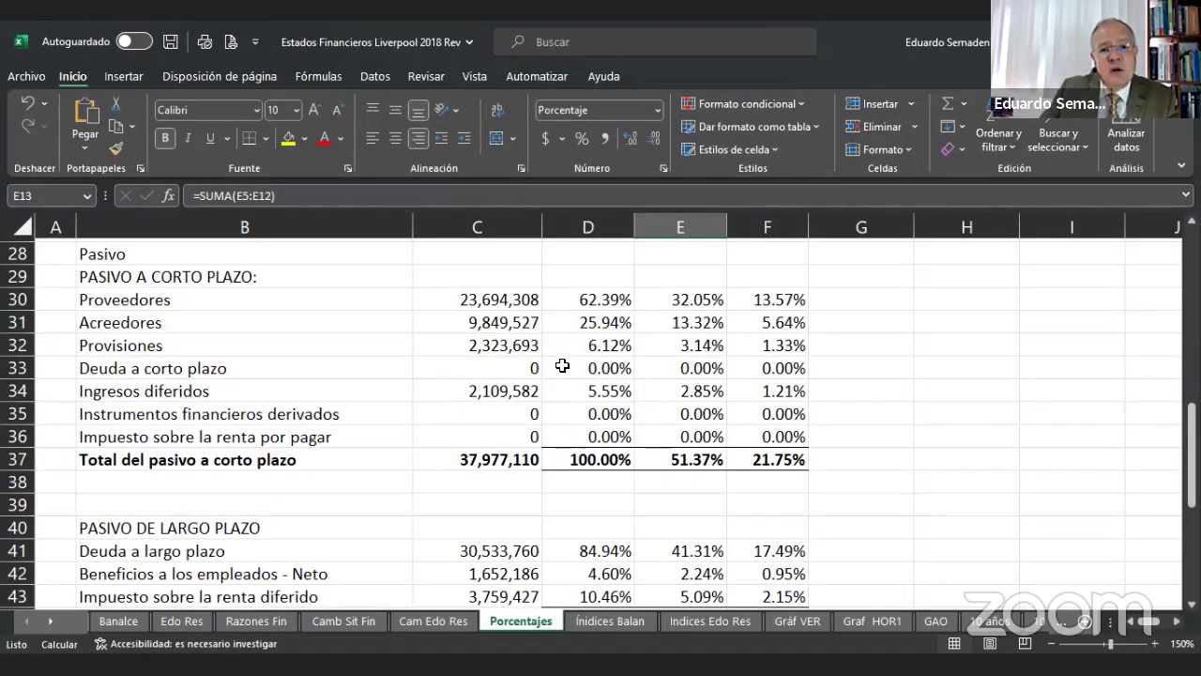
{"action": "left_click", "coordinate": [689, 300]}
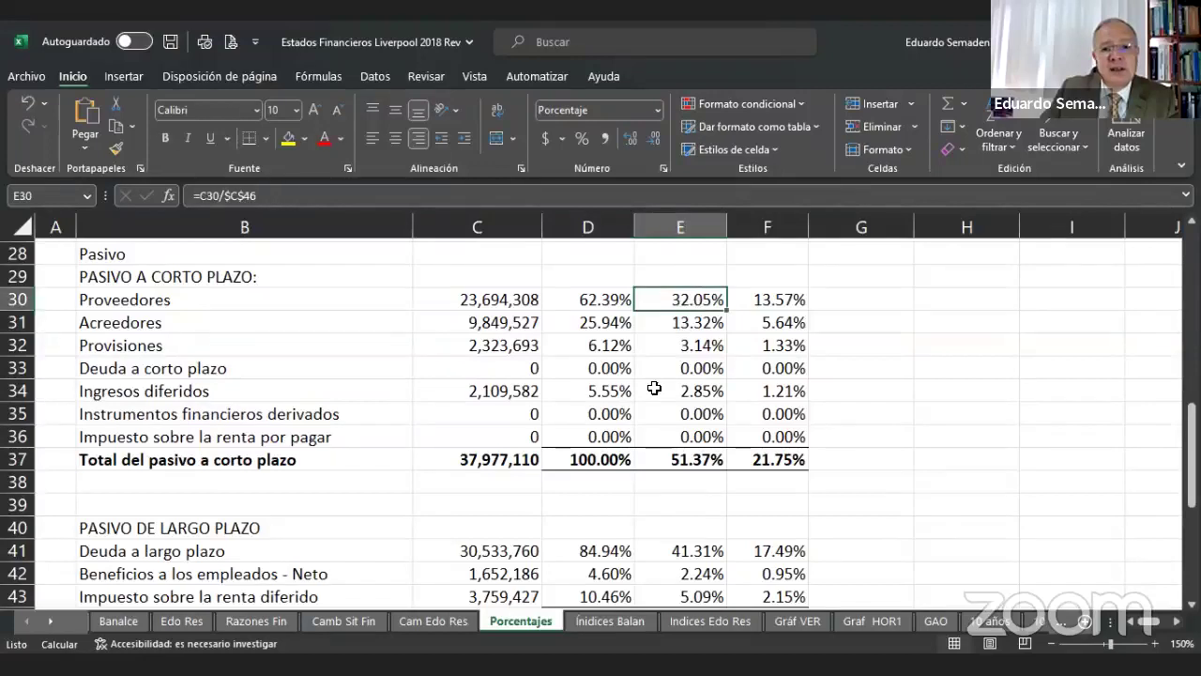
{"action": "left_click", "coordinate": [669, 323]}
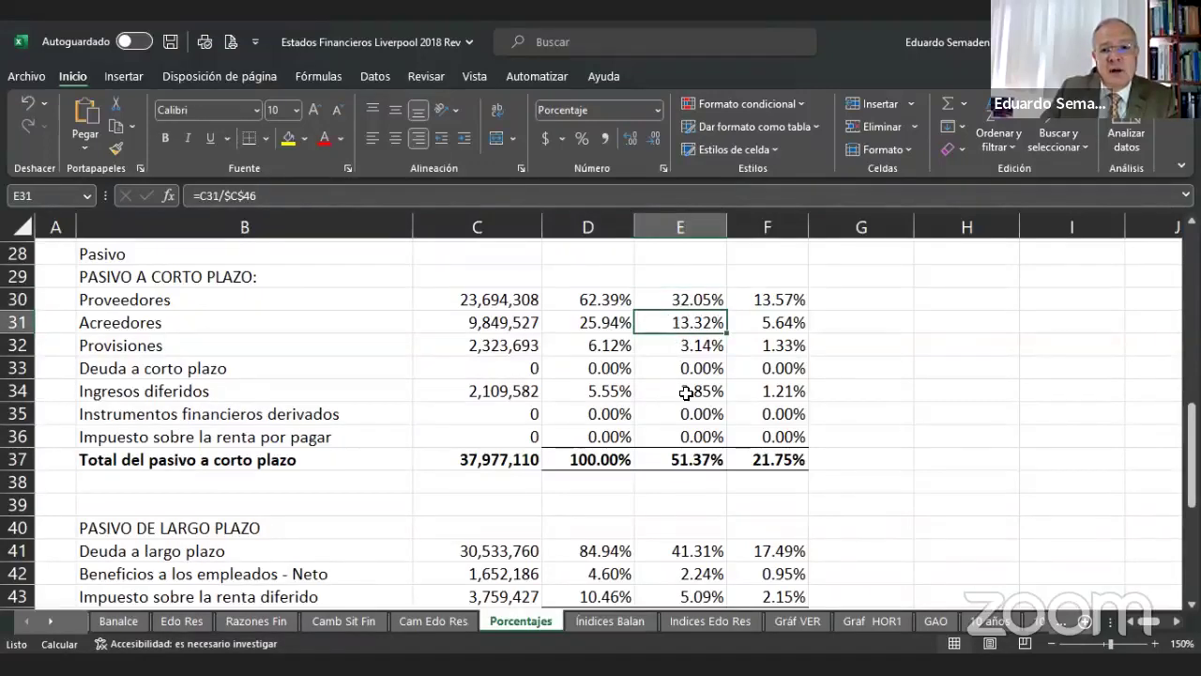
{"action": "left_click", "coordinate": [756, 458]}
Inspect the long-term debt percentages: 41.31% of total liabilities and 84.94% via =C41/$C$44.
{"action": "scroll", "coordinate": [872, 391], "scroll_direction": "down", "scroll_amount": 1}
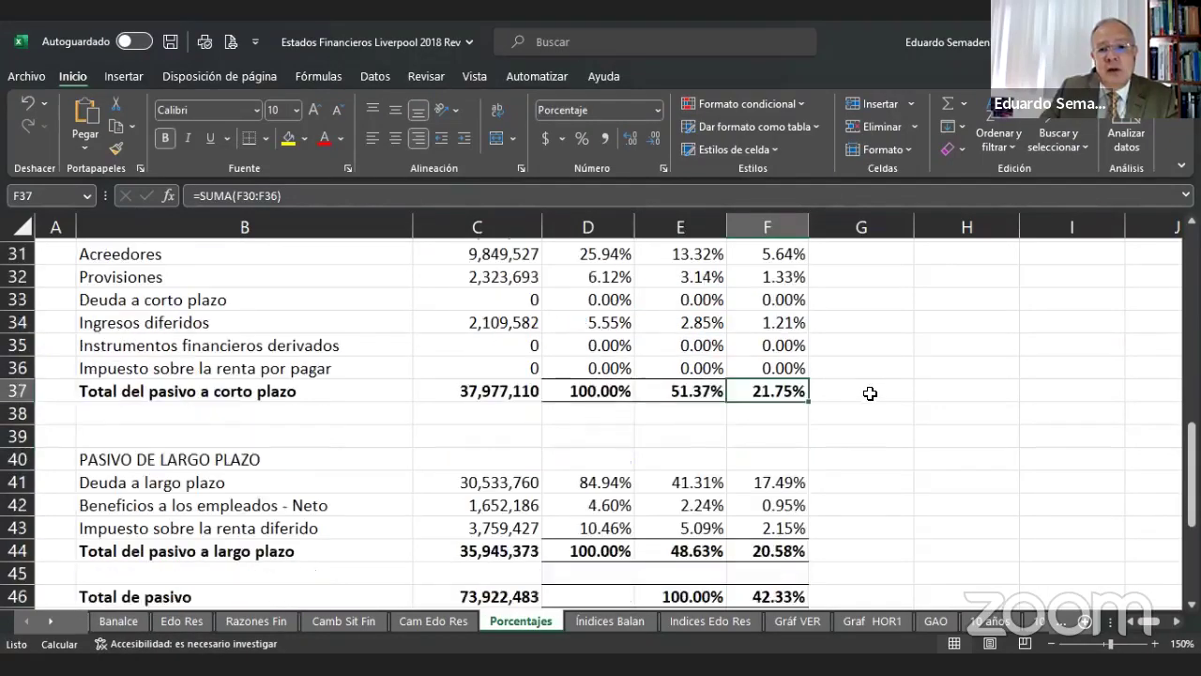
{"action": "scroll", "coordinate": [870, 393], "scroll_direction": "down", "scroll_amount": 1}
{"action": "scroll", "coordinate": [870, 394], "scroll_direction": "down", "scroll_amount": 1}
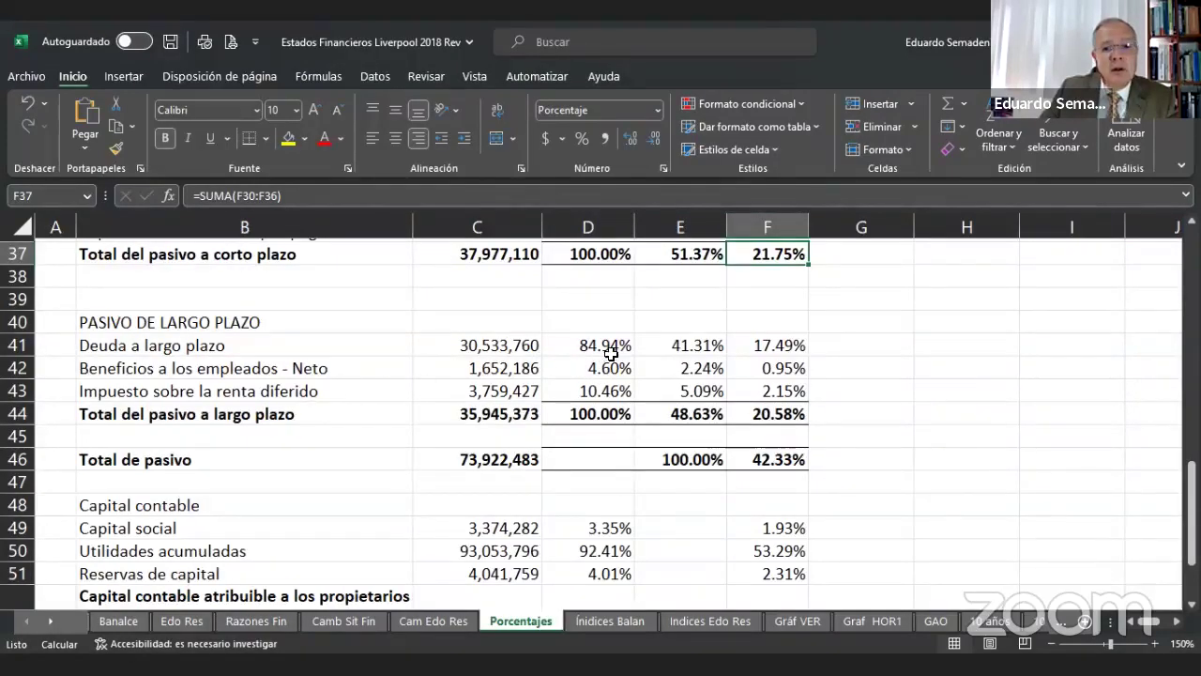
{"action": "left_click", "coordinate": [700, 349]}
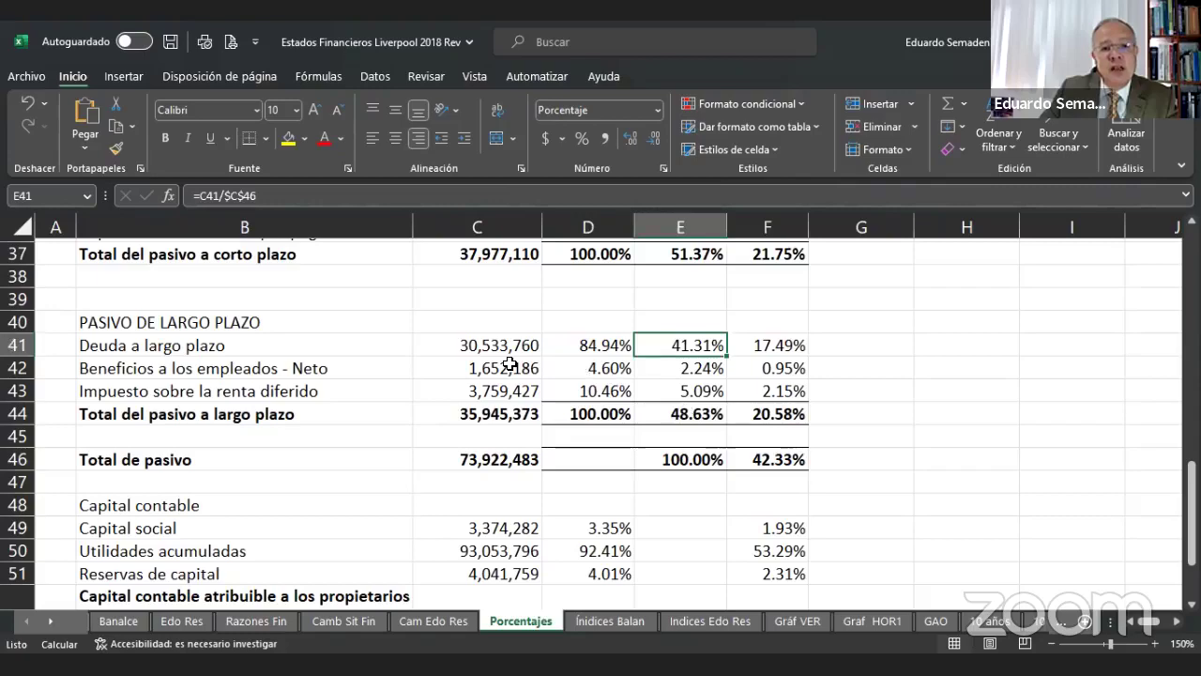
{"action": "scroll", "coordinate": [695, 392], "scroll_direction": "up", "scroll_amount": 2}
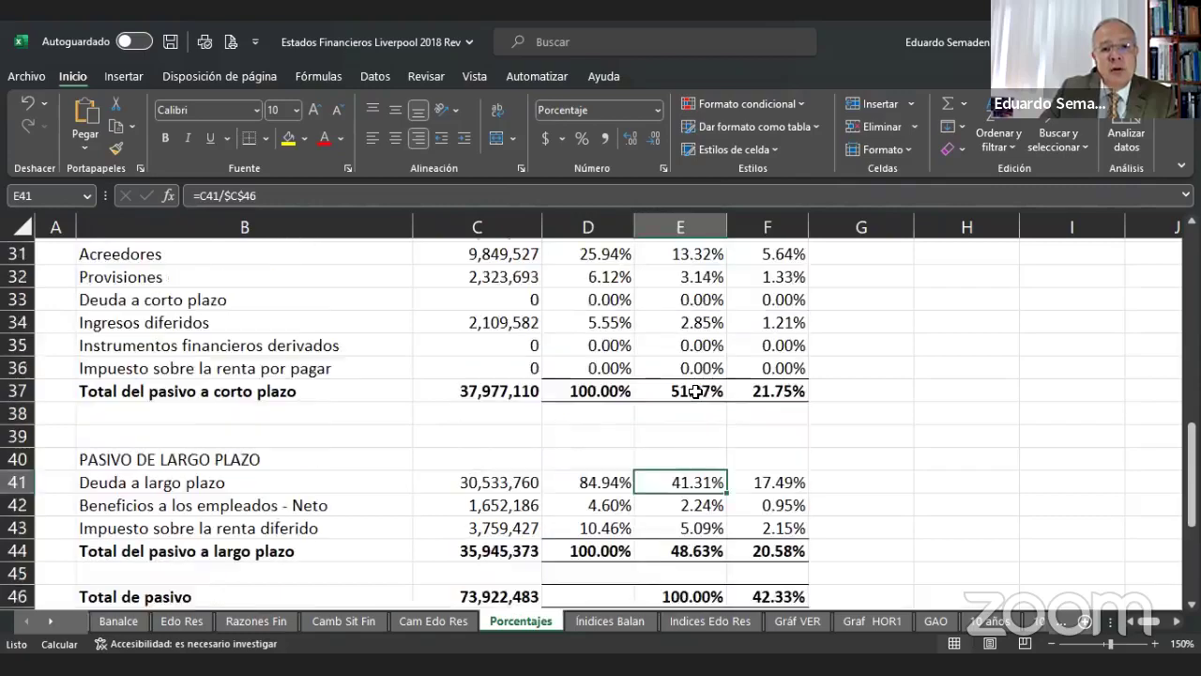
{"action": "left_click", "coordinate": [597, 480]}
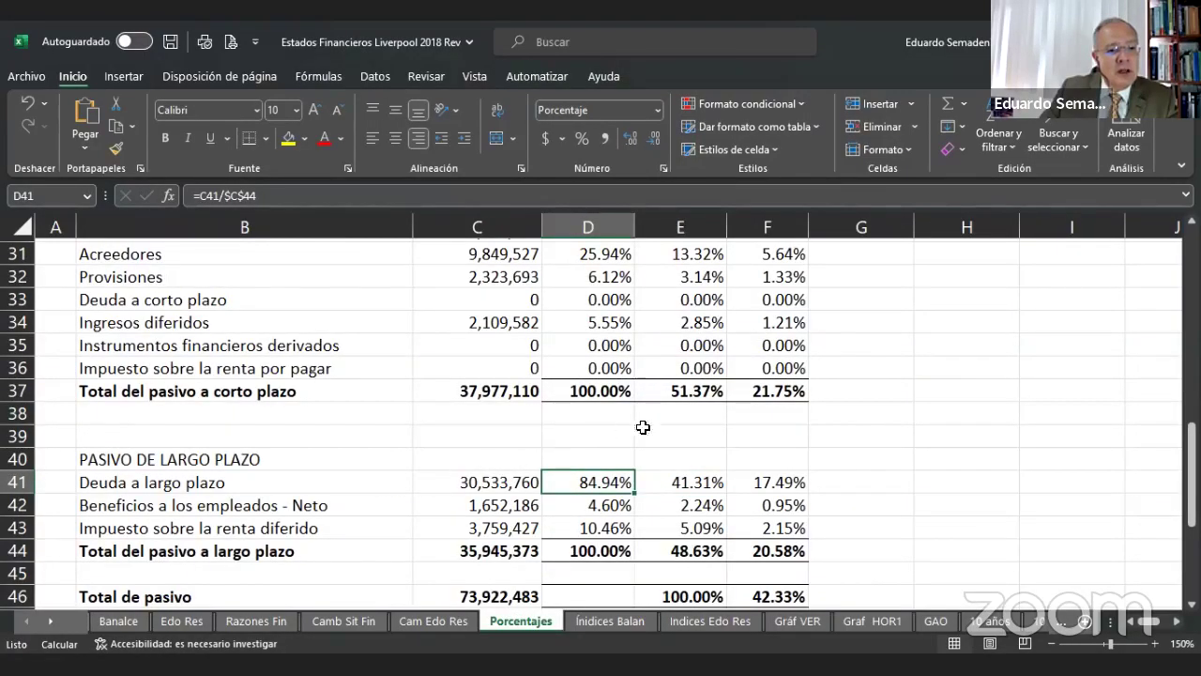
{"action": "scroll", "coordinate": [574, 516], "scroll_direction": "down", "scroll_amount": 1}
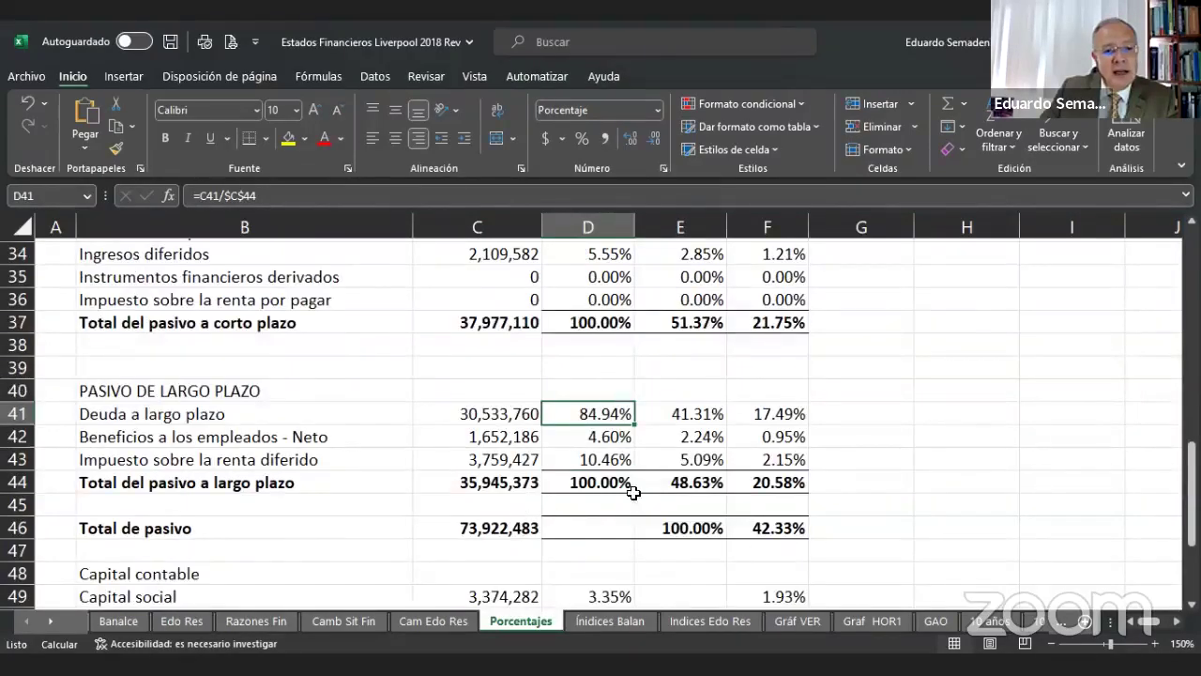
{"action": "left_click", "coordinate": [686, 413]}
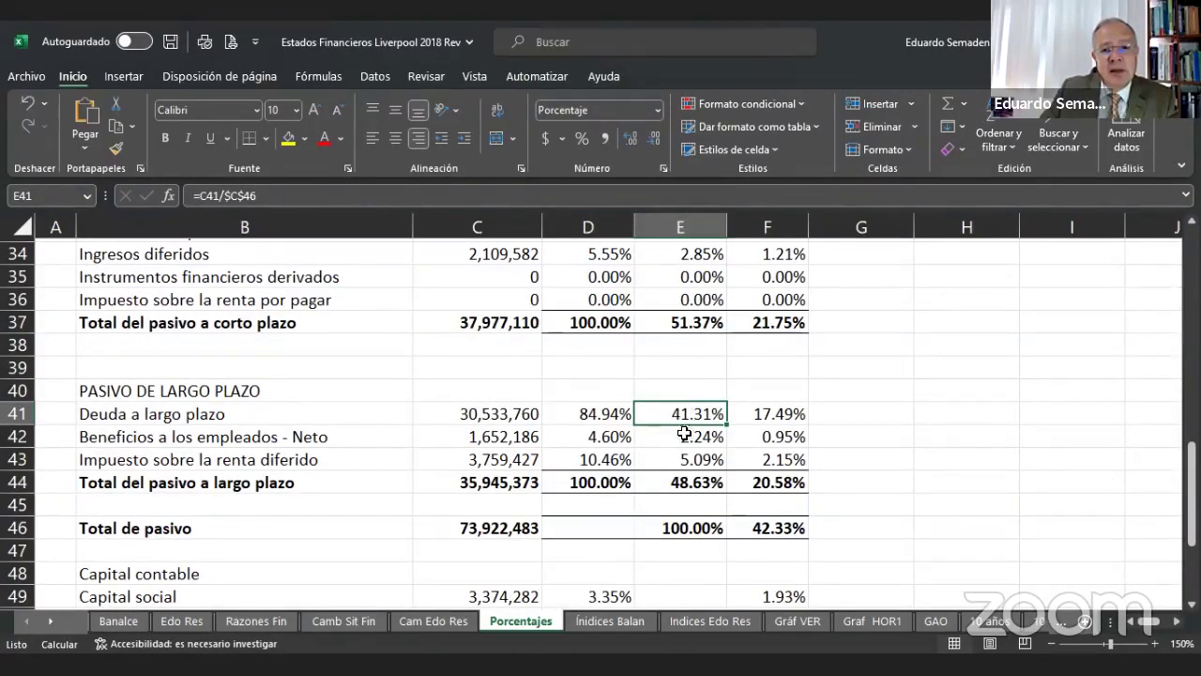
{"action": "left_click", "coordinate": [606, 413]}
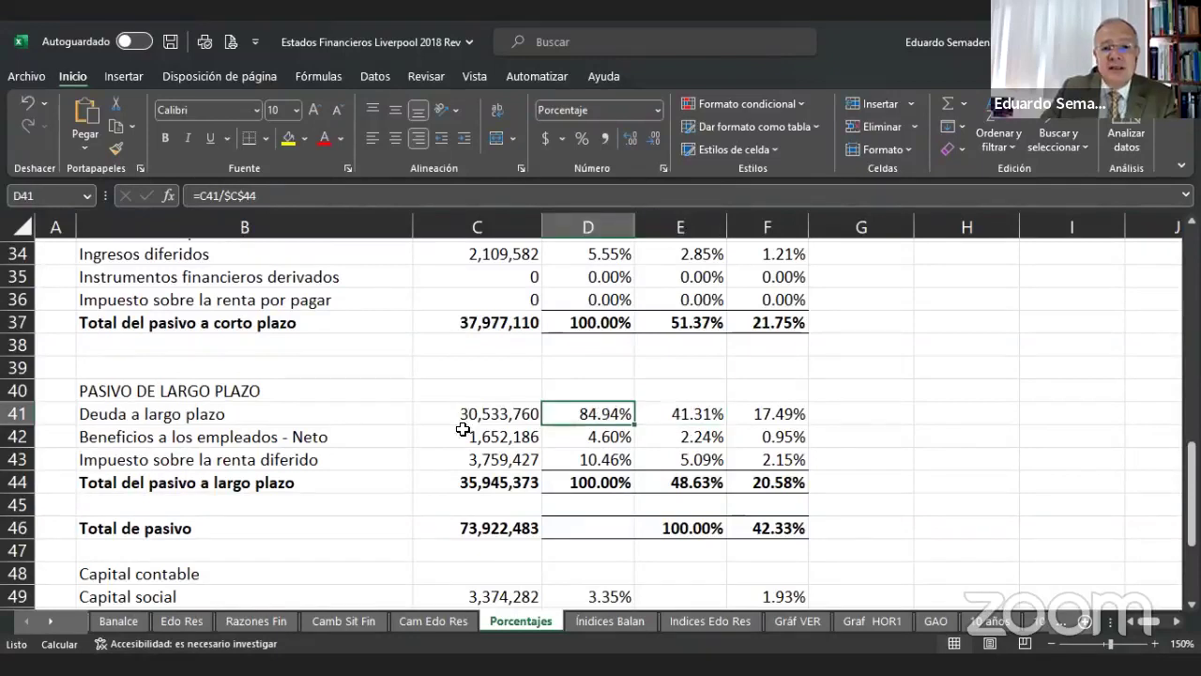
{"action": "left_click", "coordinate": [235, 416]}
{"action": "left_click", "coordinate": [285, 437]}
{"action": "left_click", "coordinate": [293, 413]}
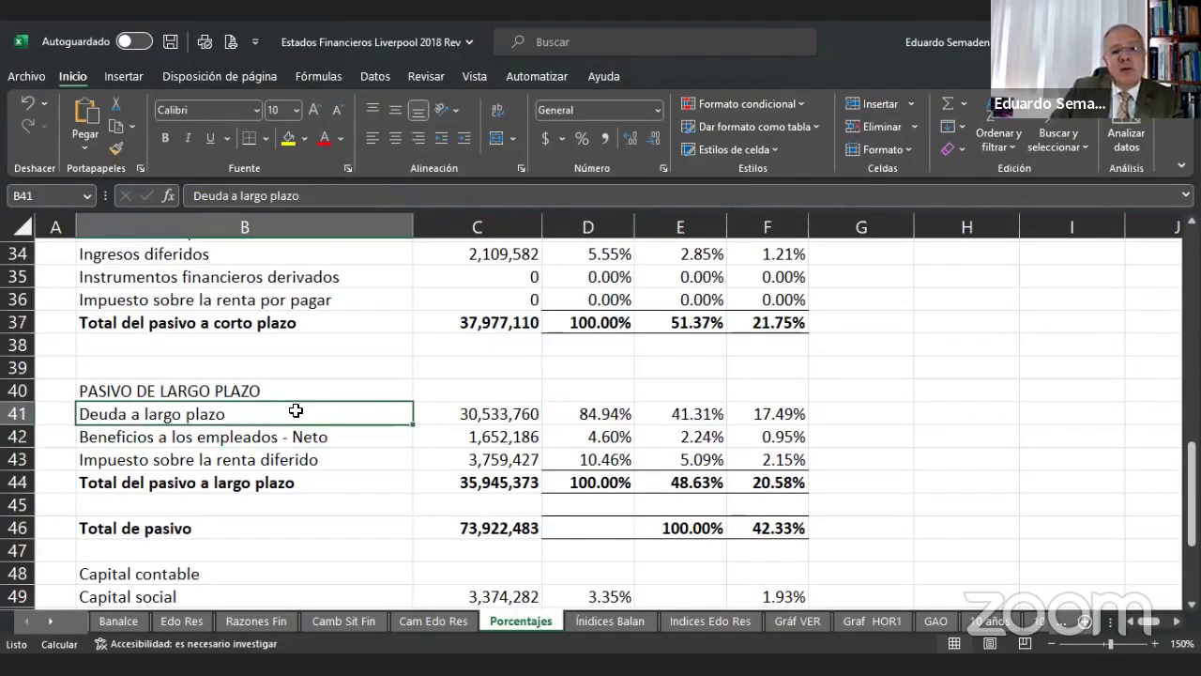
{"action": "left_click", "coordinate": [243, 441]}
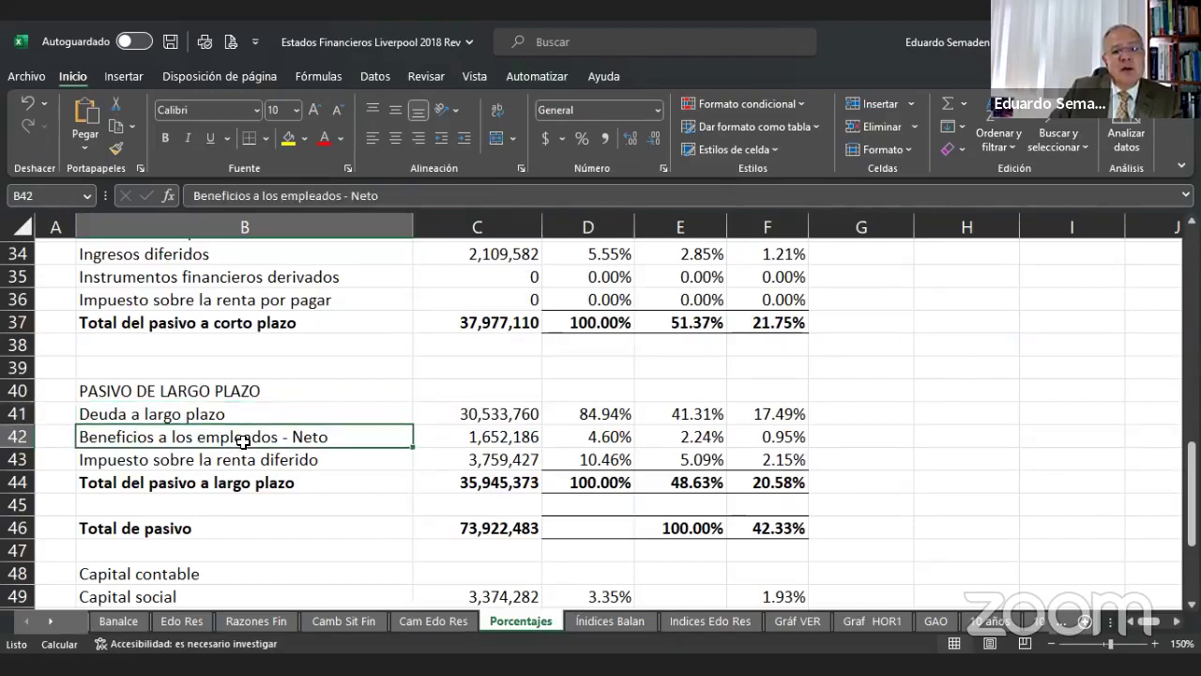
{"action": "left_click", "coordinate": [247, 418]}
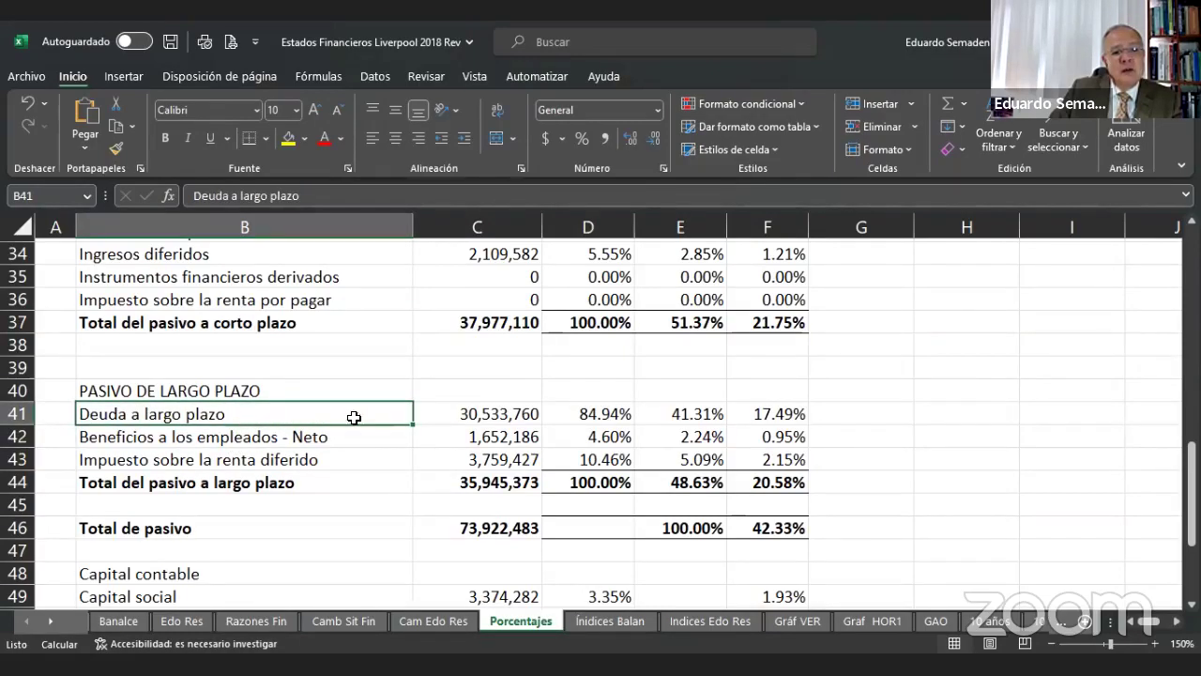
{"action": "left_click", "coordinate": [484, 414]}
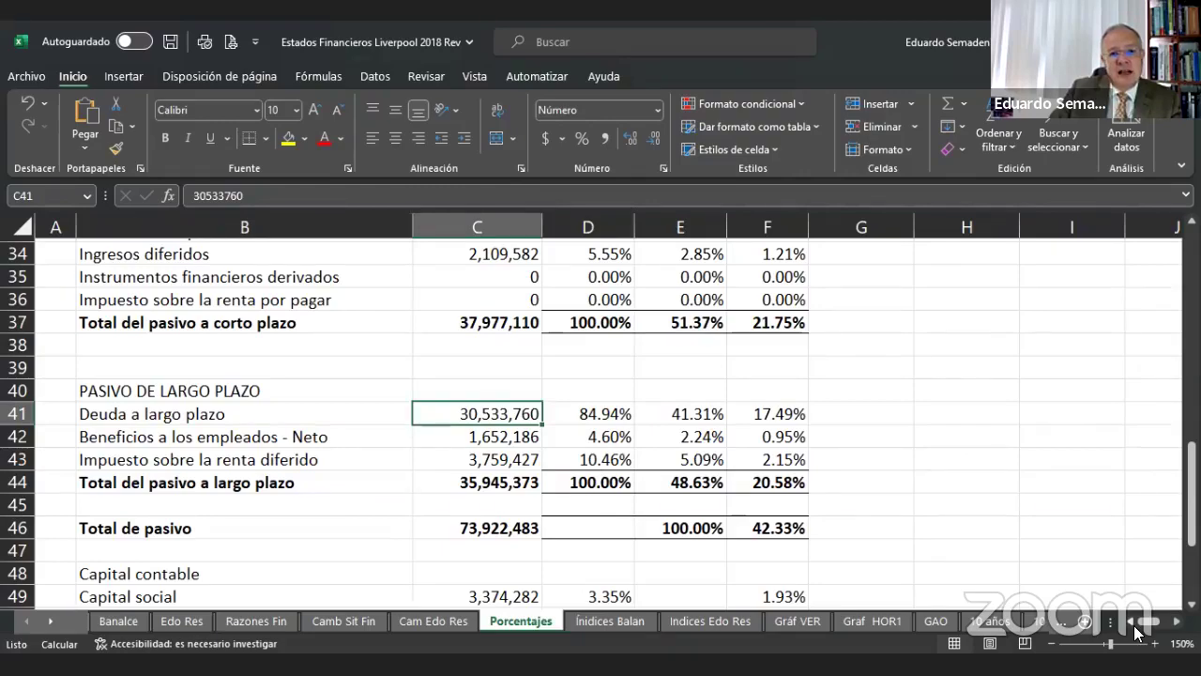
{"action": "scroll", "coordinate": [812, 491], "scroll_direction": "up", "scroll_amount": 2}
{"action": "scroll", "coordinate": [812, 491], "scroll_direction": "up", "scroll_amount": 2}
{"action": "scroll", "coordinate": [799, 488], "scroll_direction": "down", "scroll_amount": 4}
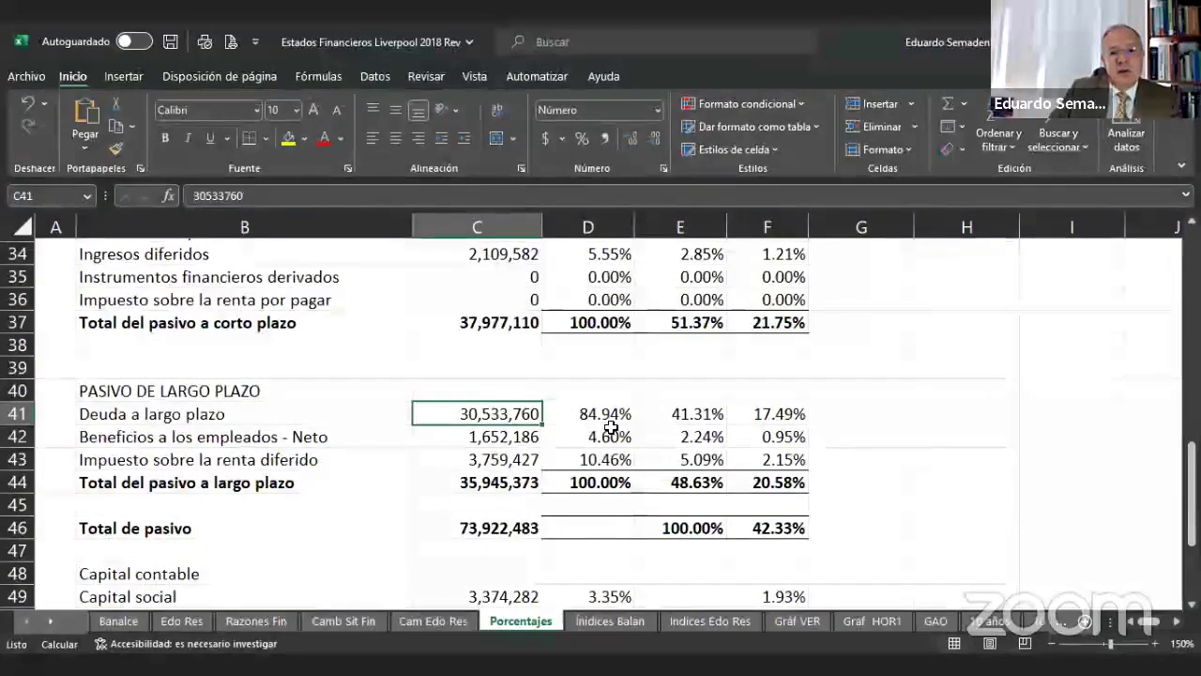
{"action": "left_click", "coordinate": [675, 415]}
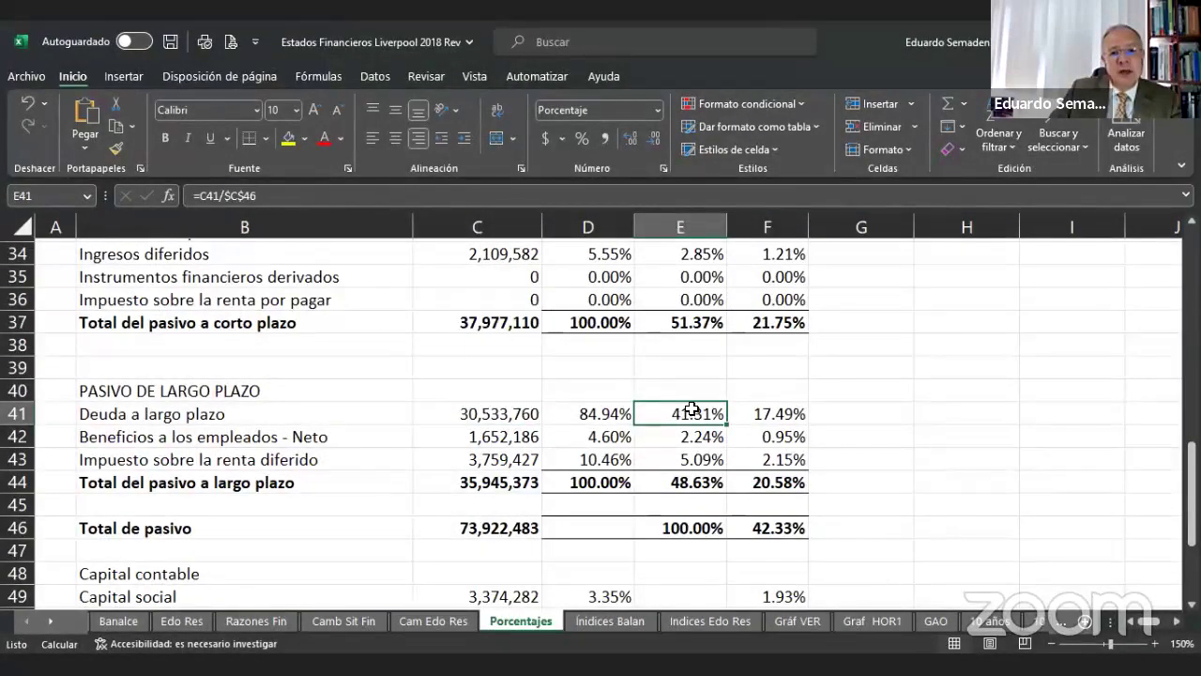
{"action": "left_click", "coordinate": [584, 412]}
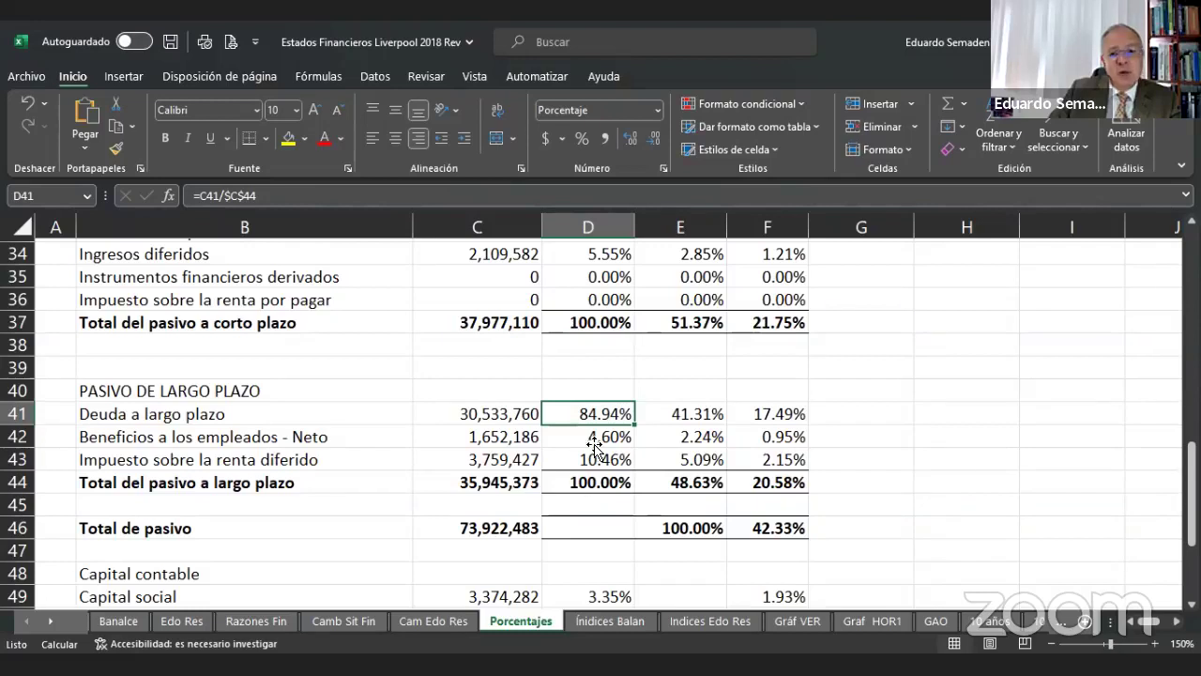
{"action": "left_click", "coordinate": [688, 413]}
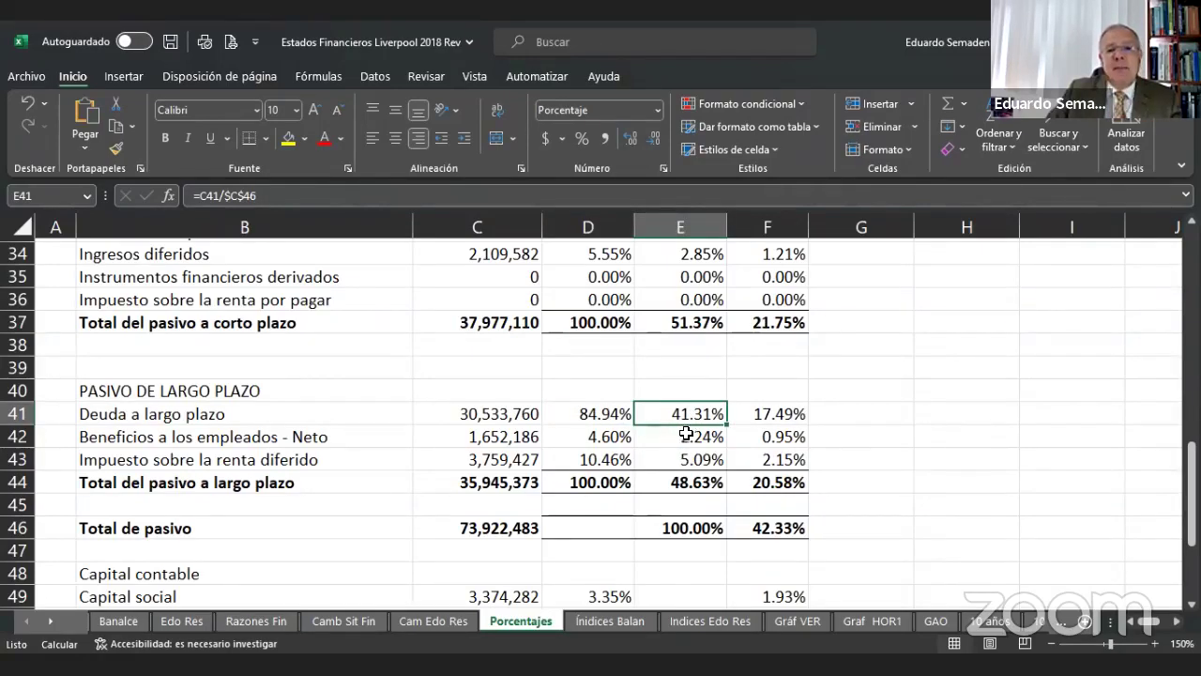
{"action": "left_click", "coordinate": [705, 480]}
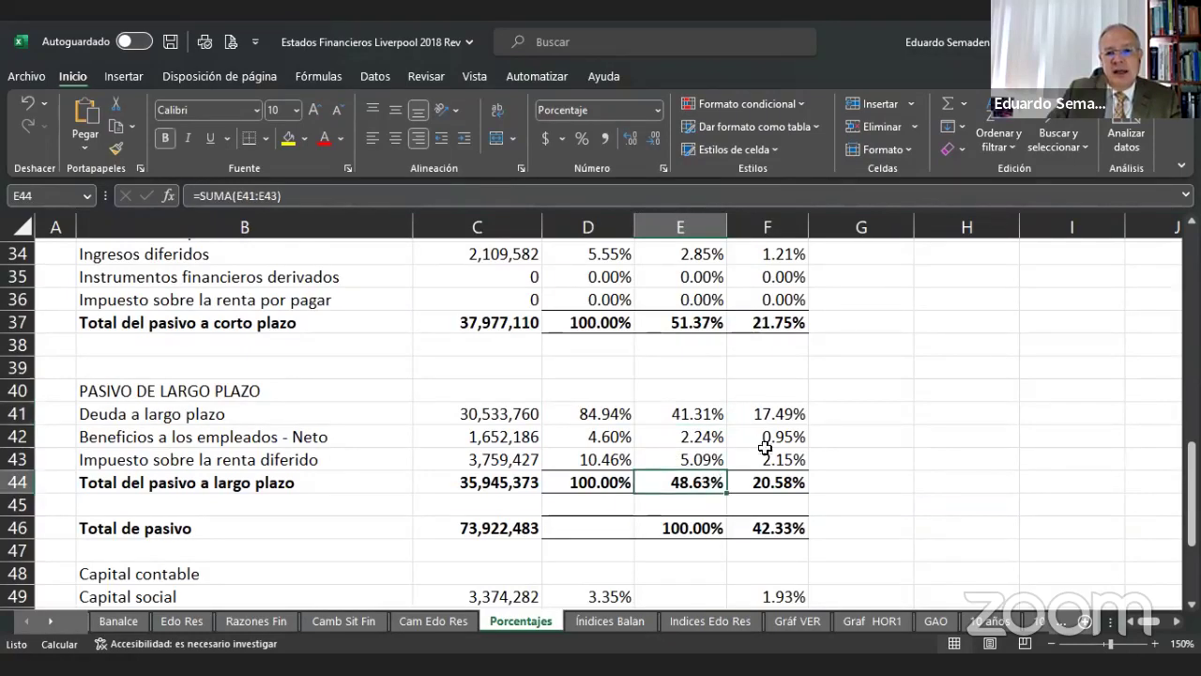
{"action": "left_click", "coordinate": [682, 530]}
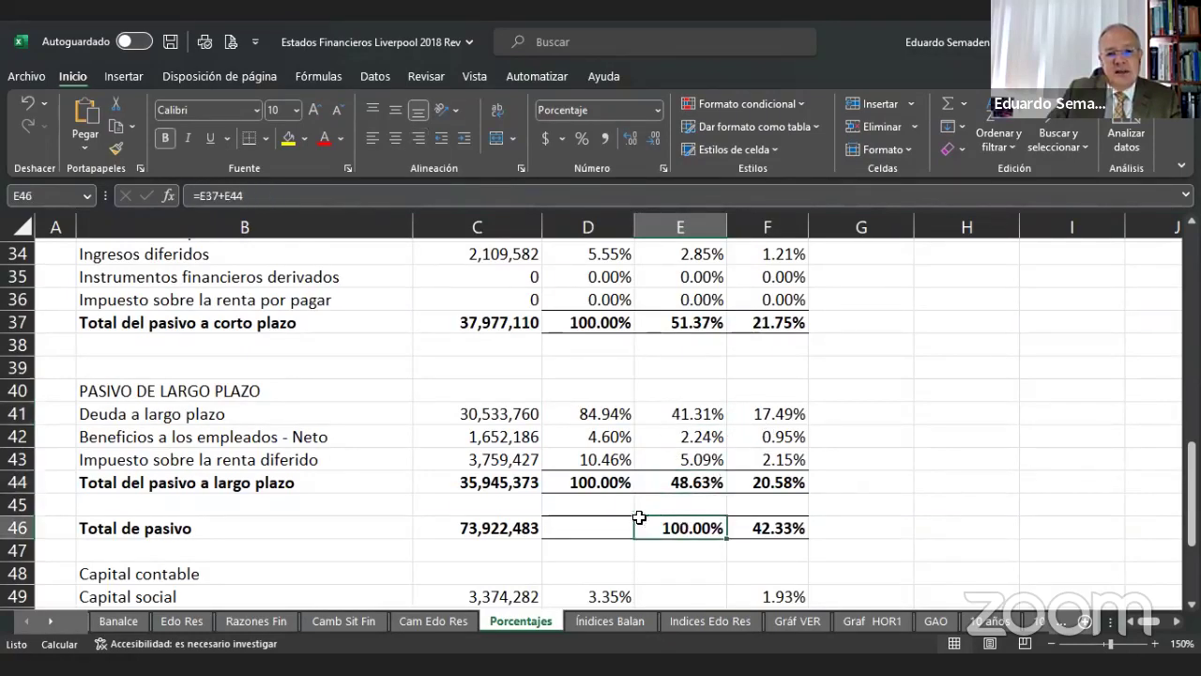
{"action": "left_click", "coordinate": [681, 480]}
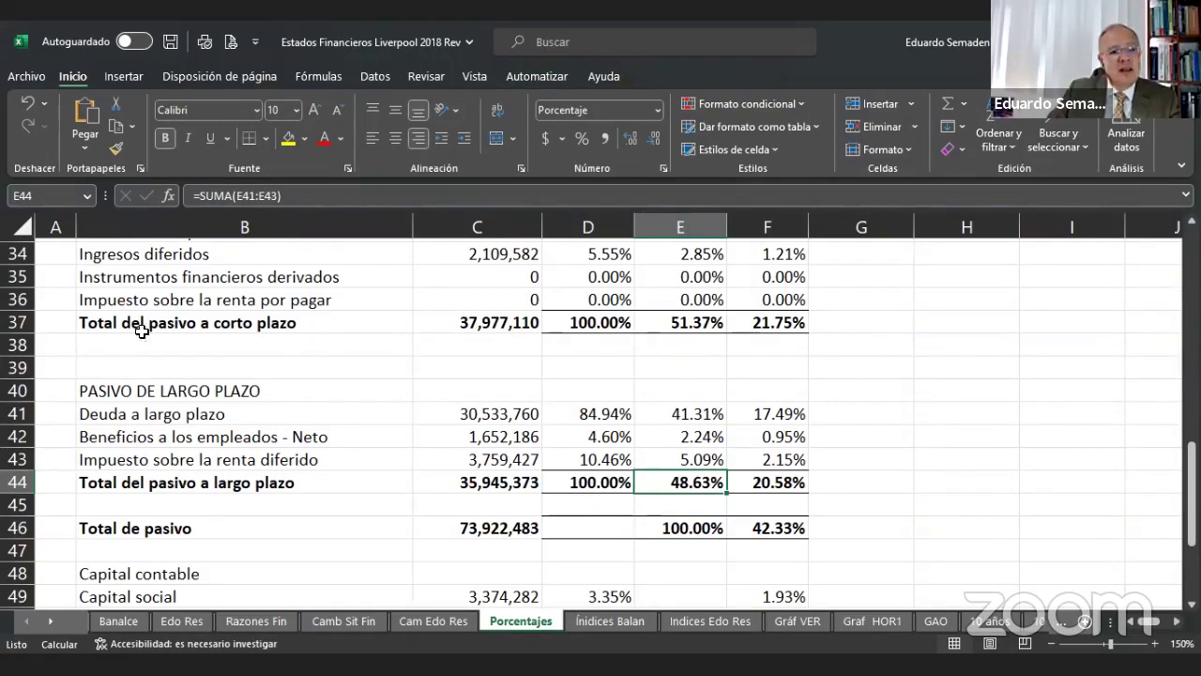
{"action": "left_click", "coordinate": [676, 323]}
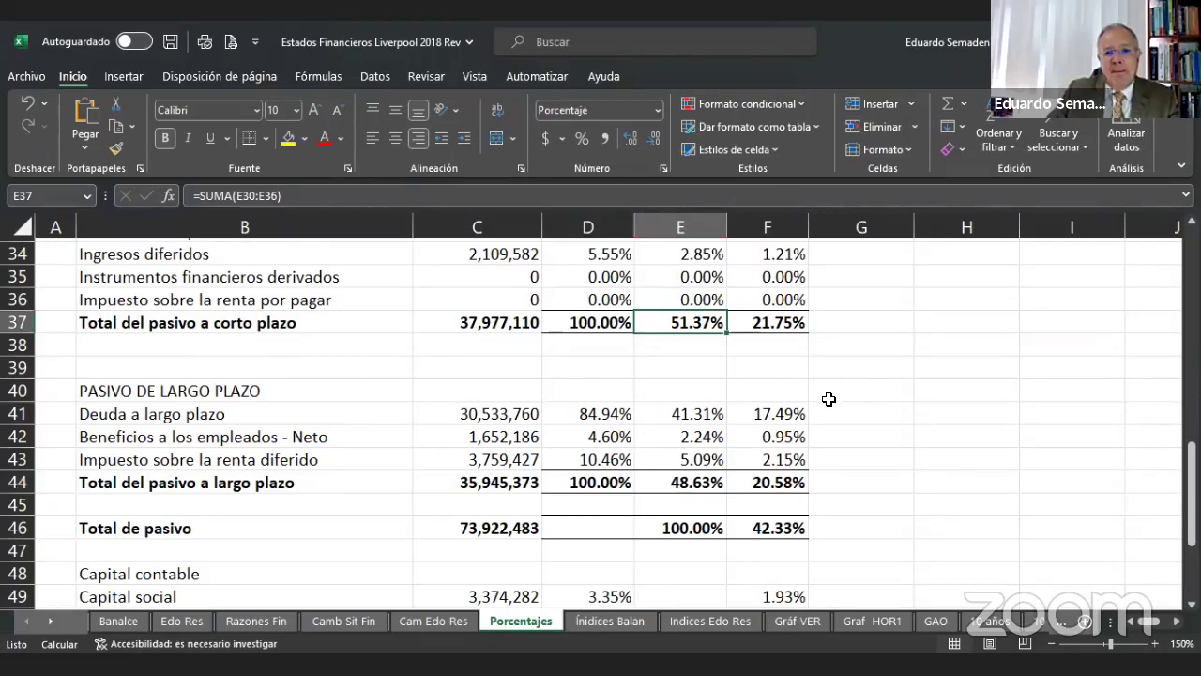
{"action": "scroll", "coordinate": [832, 397], "scroll_direction": "down", "scroll_amount": 1}
{"action": "scroll", "coordinate": [829, 398], "scroll_direction": "down", "scroll_amount": 2}
{"action": "scroll", "coordinate": [826, 401], "scroll_direction": "down", "scroll_amount": 1}
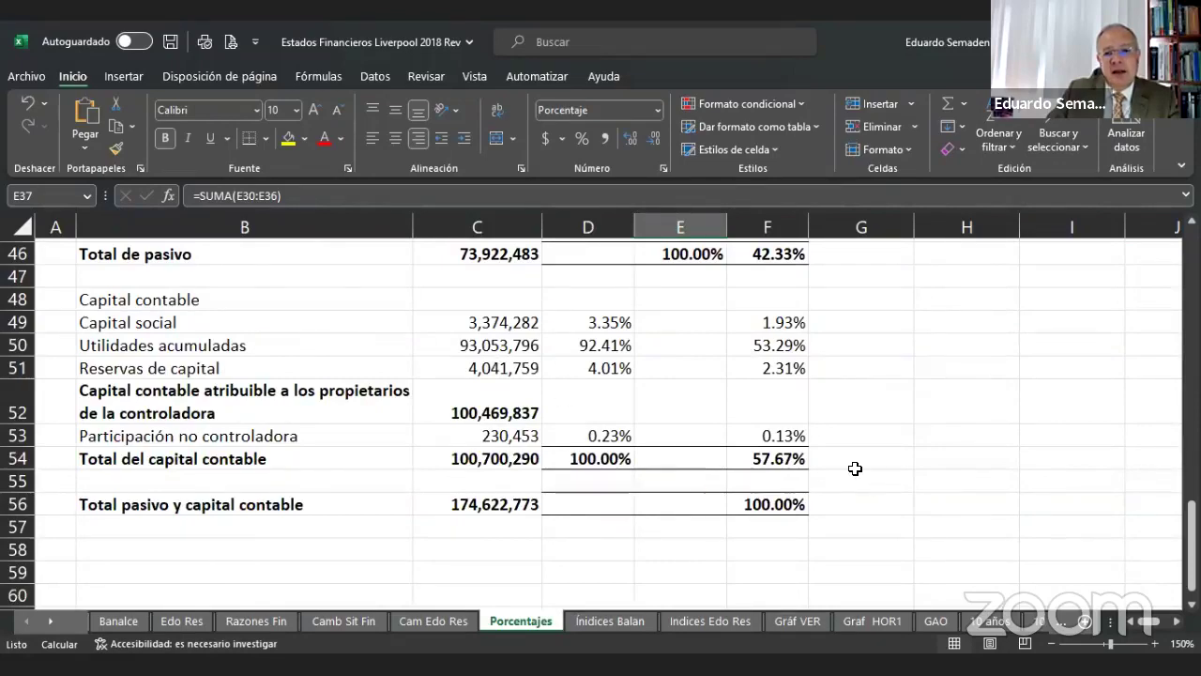
{"action": "scroll", "coordinate": [854, 469], "scroll_direction": "up", "scroll_amount": 4}
{"action": "scroll", "coordinate": [852, 459], "scroll_direction": "up", "scroll_amount": 3}
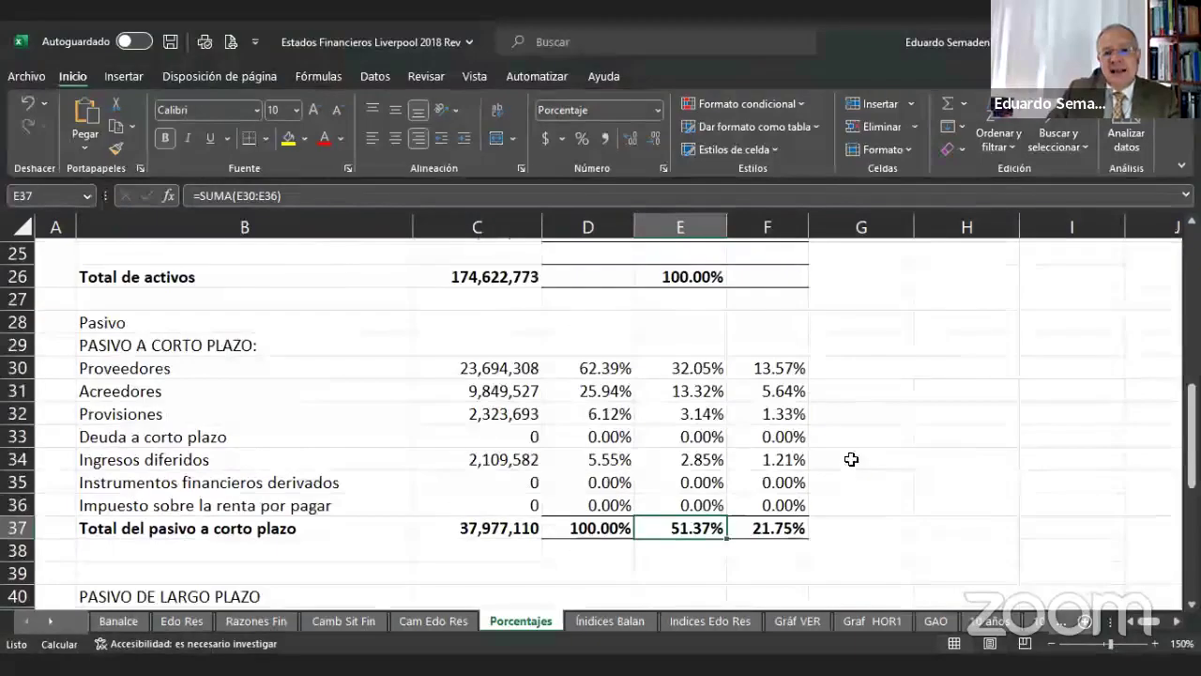
{"action": "left_click", "coordinate": [776, 368]}
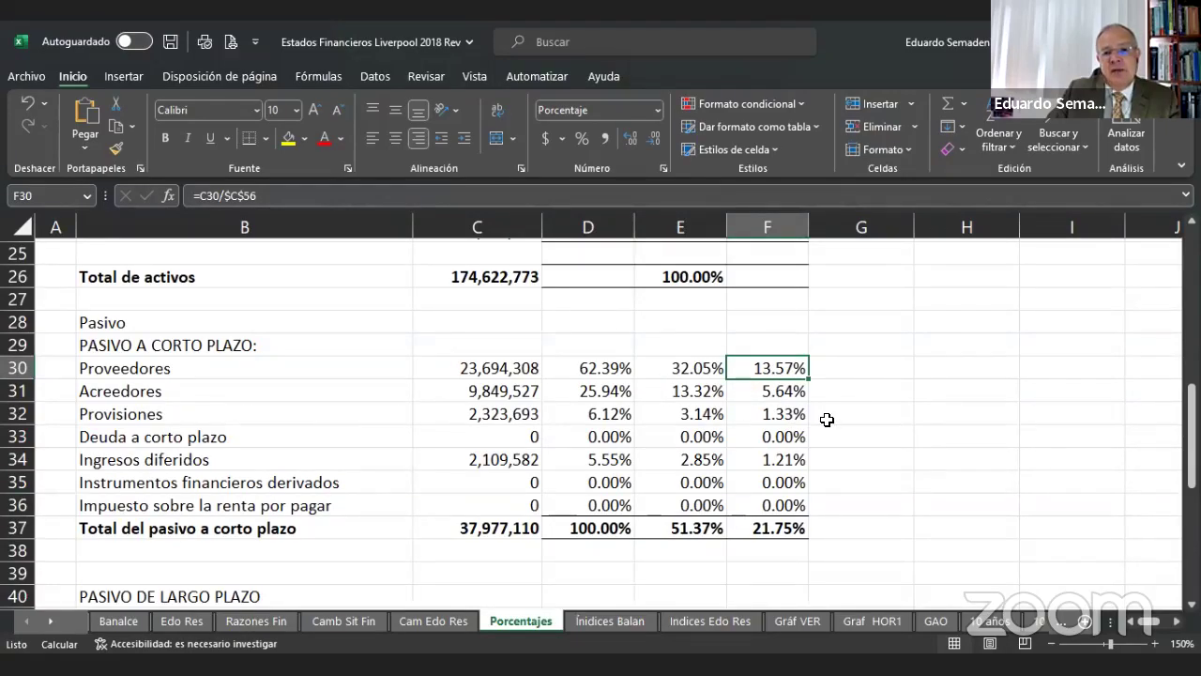
{"action": "scroll", "coordinate": [829, 419], "scroll_direction": "down", "scroll_amount": 1}
{"action": "scroll", "coordinate": [795, 375], "scroll_direction": "up", "scroll_amount": 2}
{"action": "scroll", "coordinate": [797, 388], "scroll_direction": "down", "scroll_amount": 3}
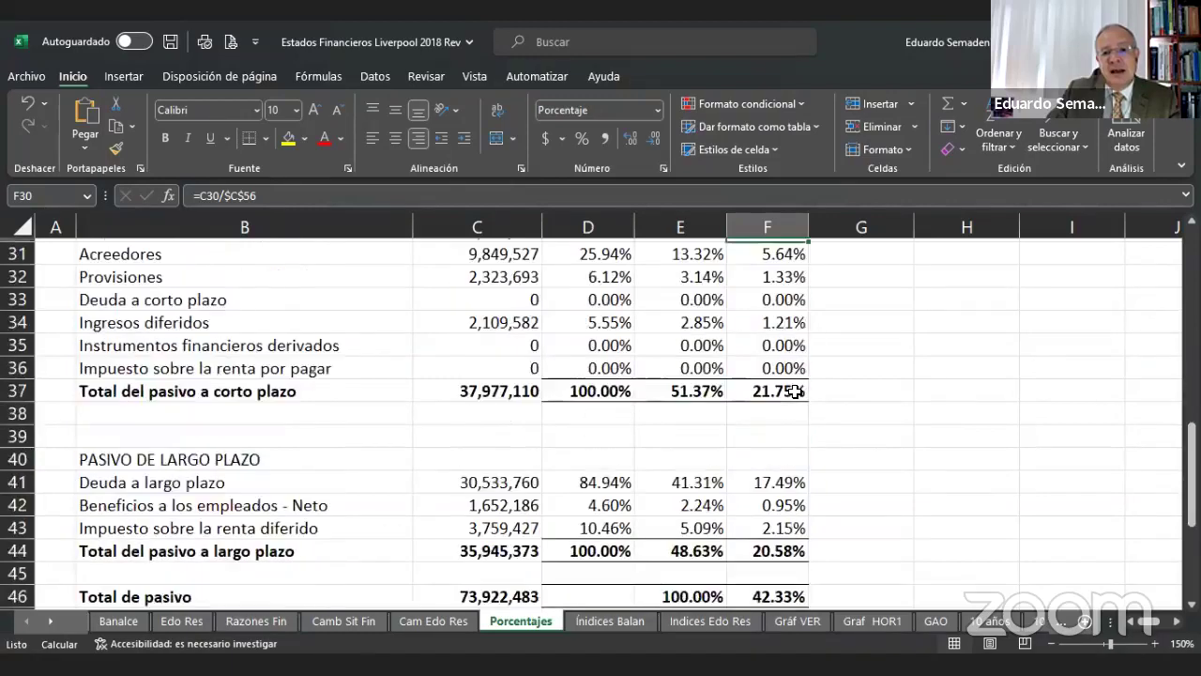
{"action": "scroll", "coordinate": [796, 388], "scroll_direction": "down", "scroll_amount": 2}
{"action": "scroll", "coordinate": [797, 505], "scroll_direction": "down", "scroll_amount": 2}
{"action": "scroll", "coordinate": [798, 507], "scroll_direction": "down", "scroll_amount": 1}
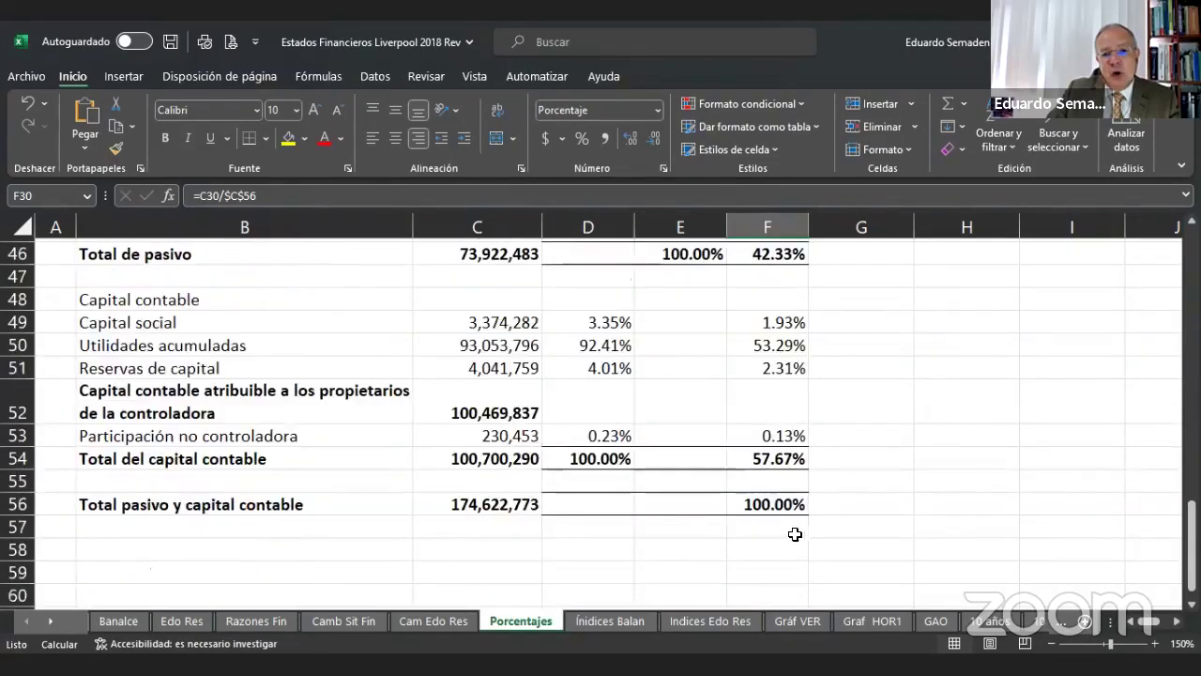
{"action": "left_click", "coordinate": [777, 504]}
{"action": "key", "text": "F2"}
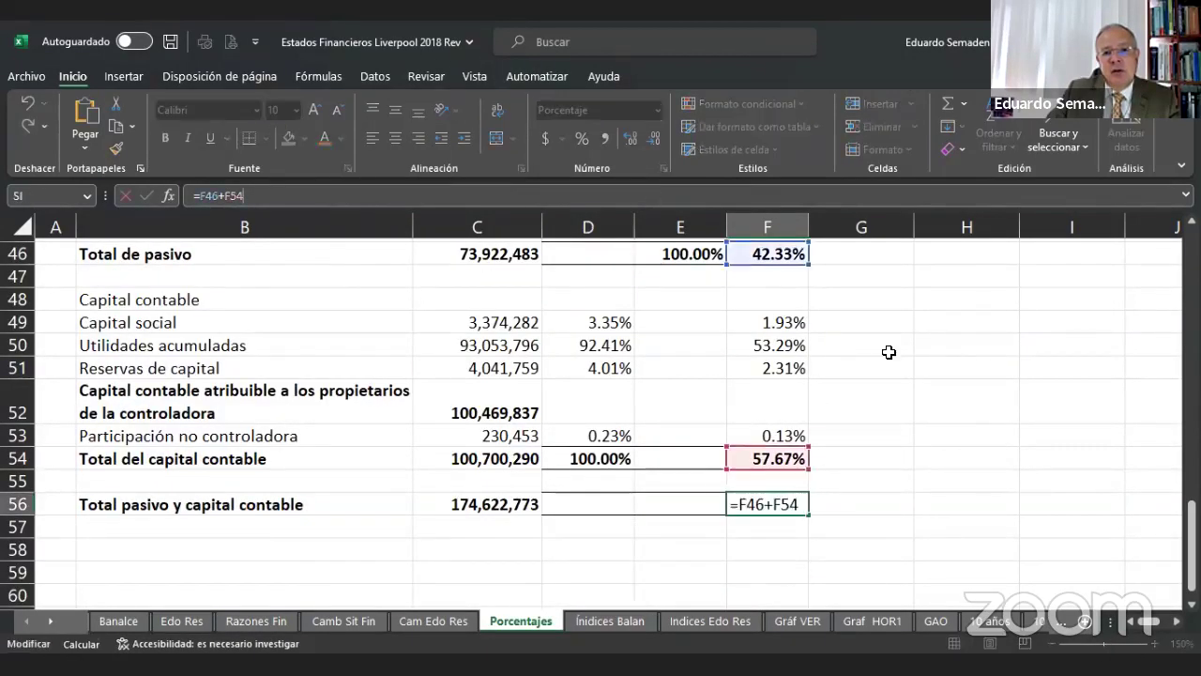
{"action": "scroll", "coordinate": [892, 371], "scroll_direction": "up", "scroll_amount": 1}
{"action": "scroll", "coordinate": [896, 377], "scroll_direction": "up", "scroll_amount": 2}
{"action": "scroll", "coordinate": [897, 376], "scroll_direction": "up", "scroll_amount": 3}
{"action": "scroll", "coordinate": [896, 377], "scroll_direction": "up", "scroll_amount": 2}
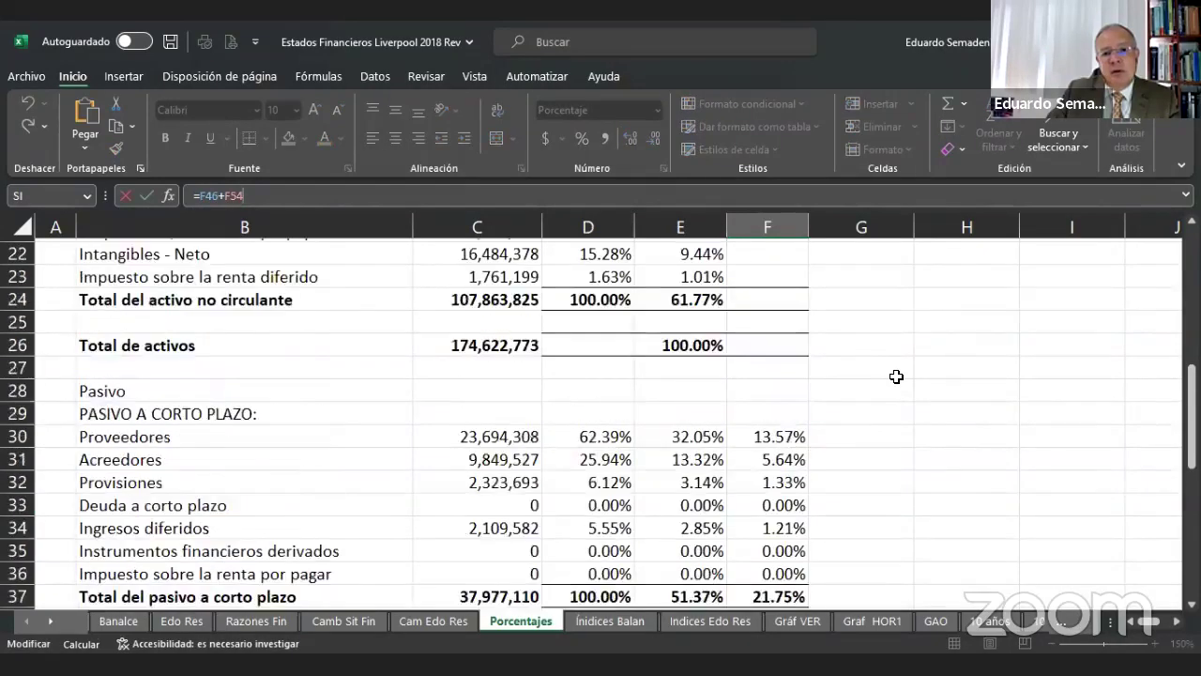
{"action": "scroll", "coordinate": [896, 377], "scroll_direction": "down", "scroll_amount": 4}
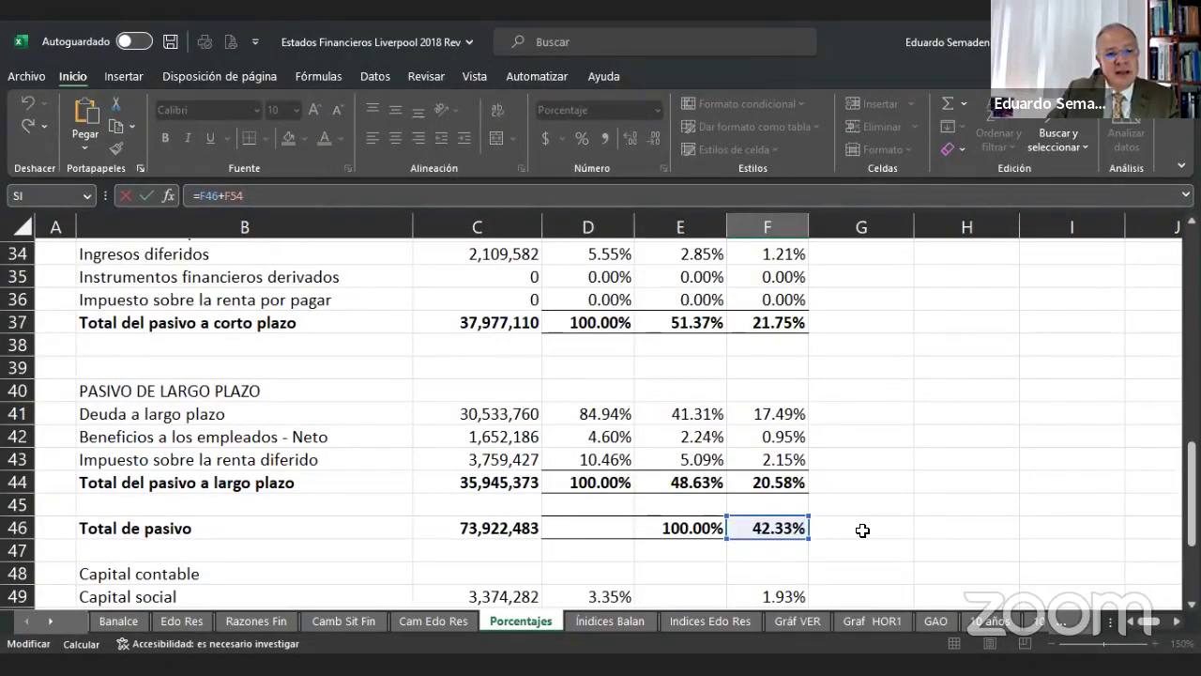
{"action": "scroll", "coordinate": [862, 531], "scroll_direction": "down", "scroll_amount": 2}
{"action": "scroll", "coordinate": [863, 530], "scroll_direction": "down", "scroll_amount": 2}
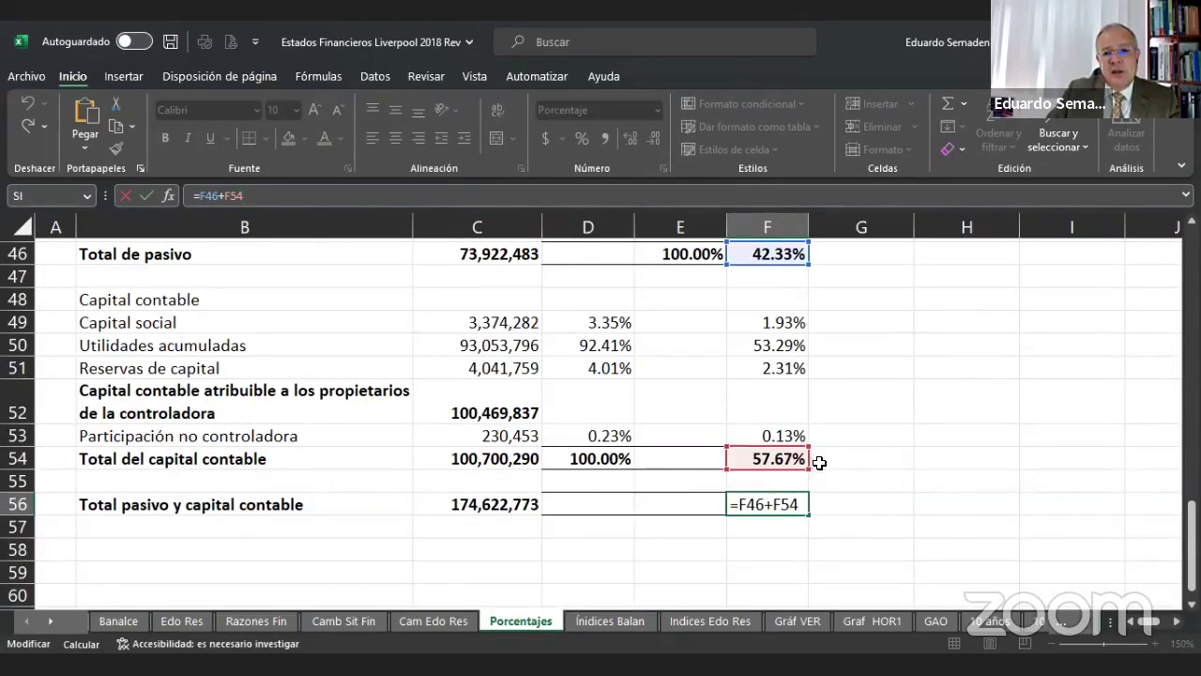
{"action": "left_click", "coordinate": [872, 459]}
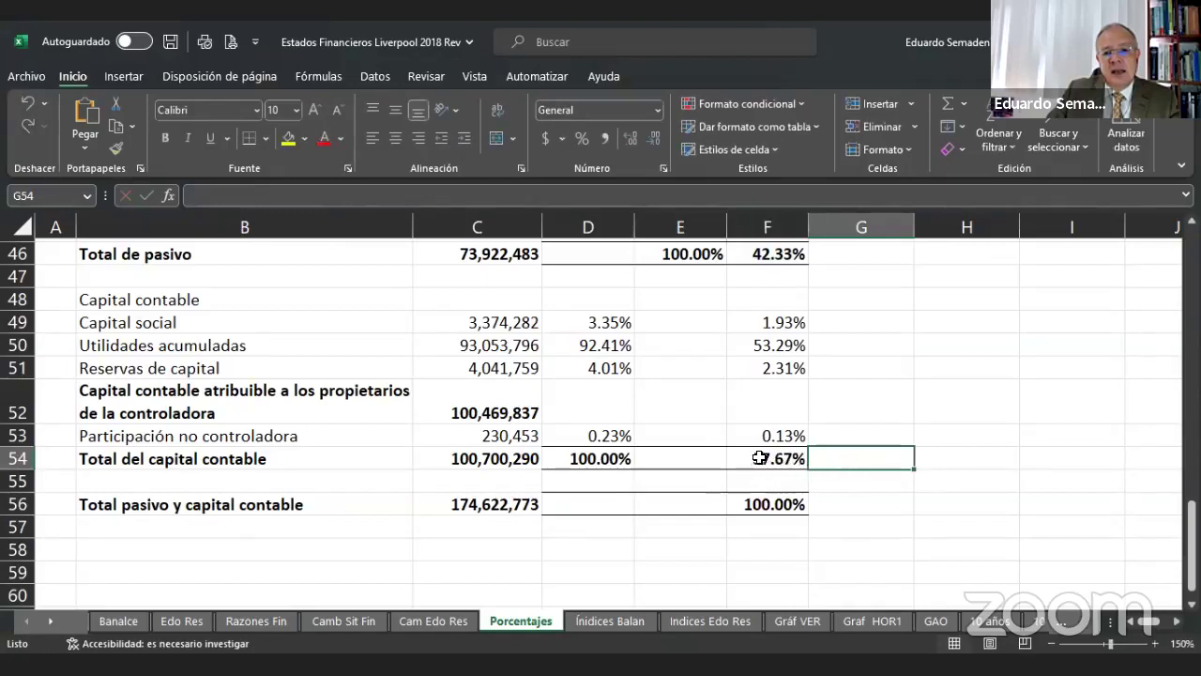
{"action": "left_click", "coordinate": [796, 467]}
{"action": "left_click", "coordinate": [781, 504]}
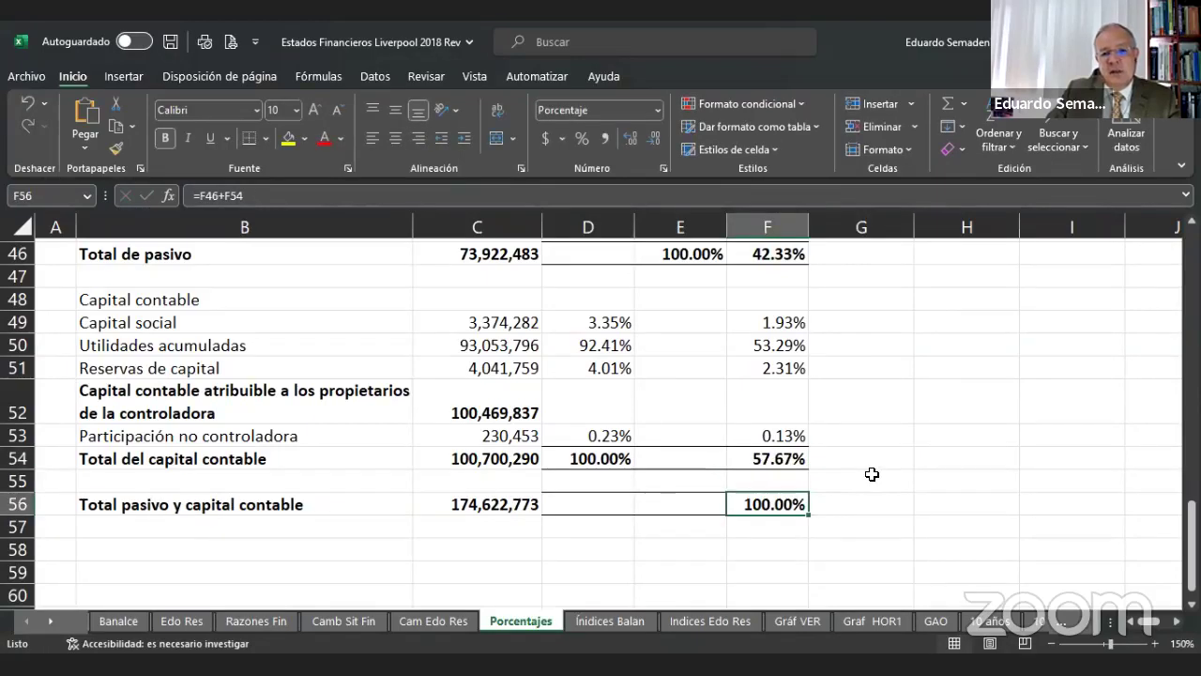
On Razones Fin, inspect the Razón Endeudamiento and long-term debt ratio formulas.
{"action": "left_click", "coordinate": [241, 625]}
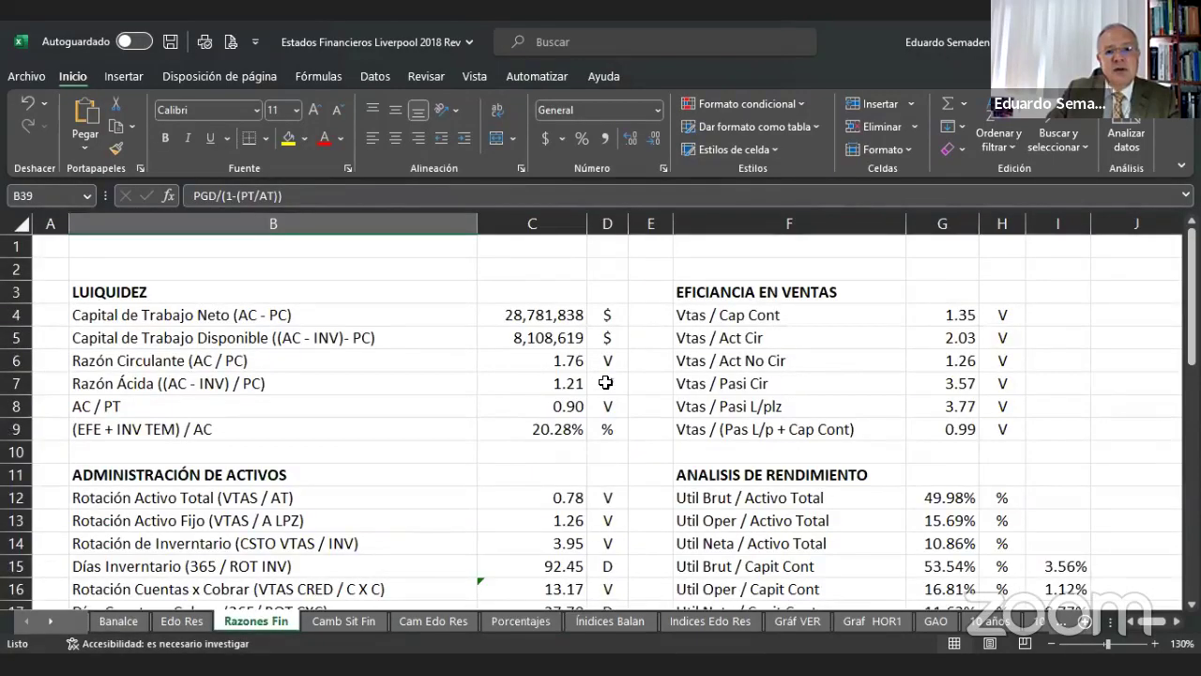
{"action": "scroll", "coordinate": [558, 458], "scroll_direction": "down", "scroll_amount": 2}
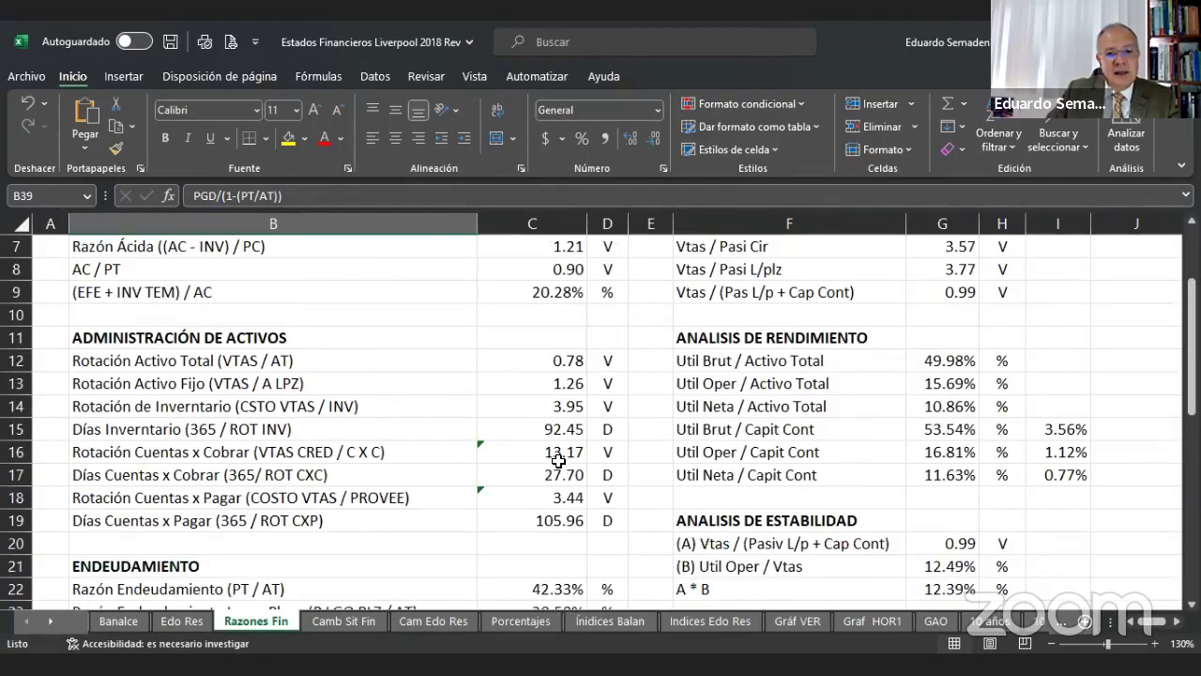
{"action": "scroll", "coordinate": [558, 459], "scroll_direction": "down", "scroll_amount": 2}
{"action": "left_click", "coordinate": [566, 451]}
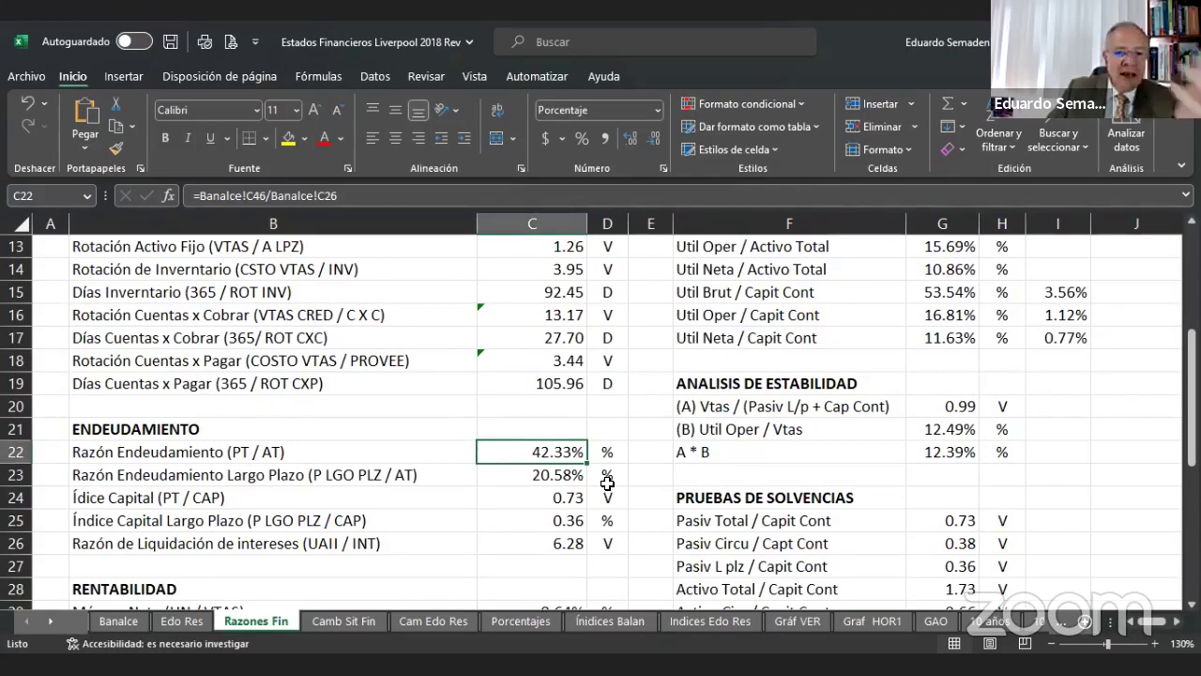
{"action": "left_click", "coordinate": [572, 484]}
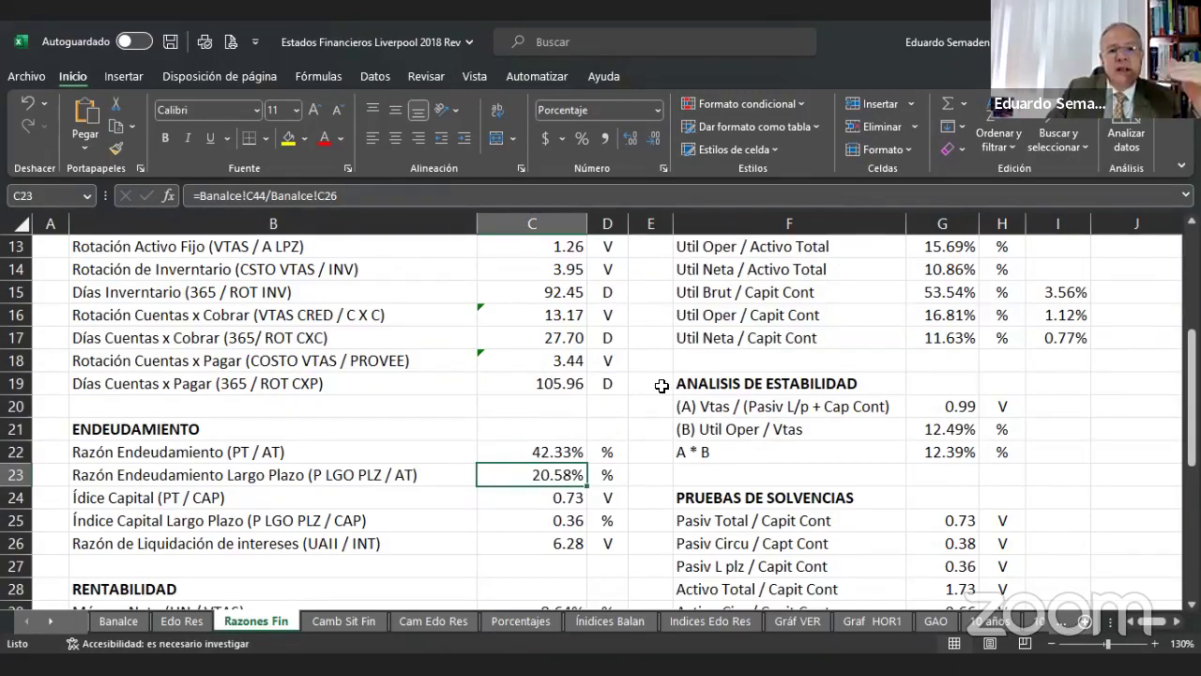
Scroll through the remaining ratios, then switch to the Índices Balan sheet.
{"action": "scroll", "coordinate": [662, 385], "scroll_direction": "up", "scroll_amount": 3}
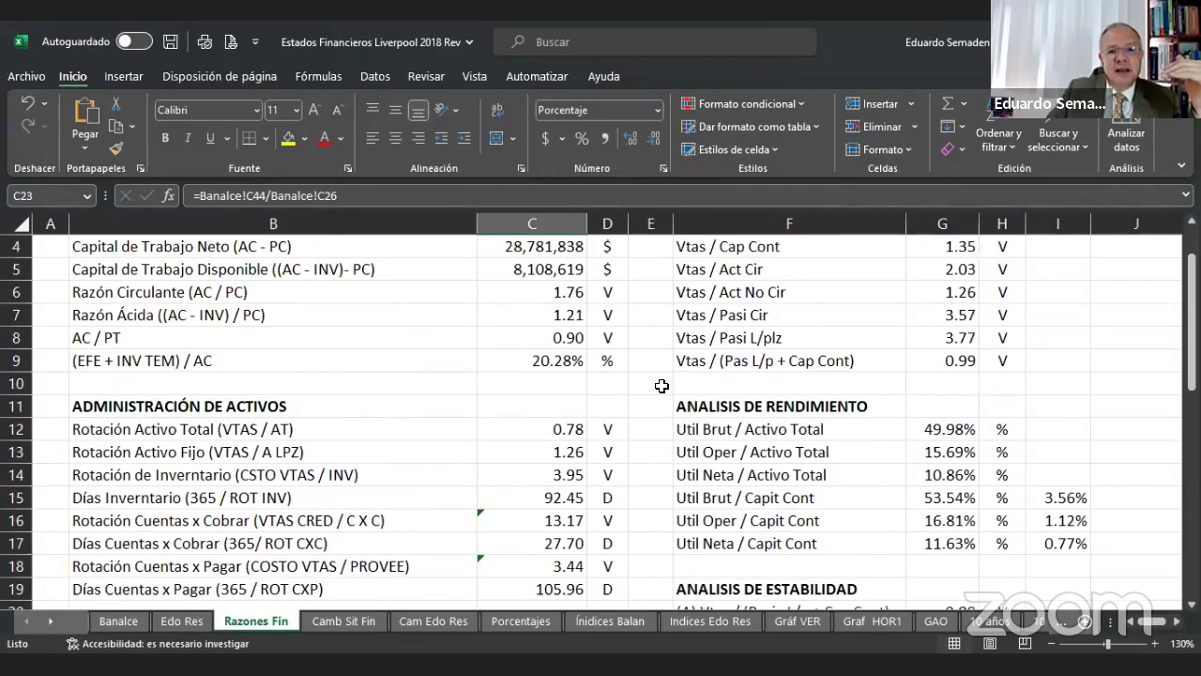
{"action": "scroll", "coordinate": [661, 385], "scroll_direction": "up", "scroll_amount": 1}
{"action": "scroll", "coordinate": [661, 385], "scroll_direction": "down", "scroll_amount": 2}
{"action": "scroll", "coordinate": [661, 385], "scroll_direction": "down", "scroll_amount": 1}
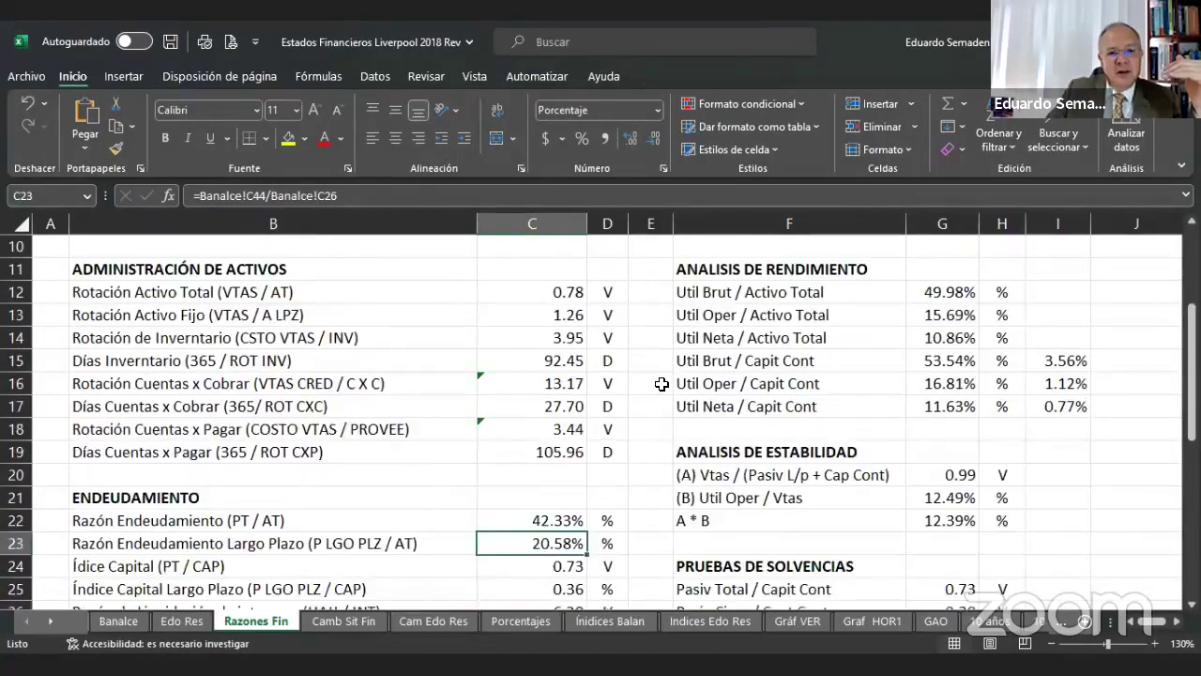
{"action": "scroll", "coordinate": [570, 399], "scroll_direction": "down", "scroll_amount": 3}
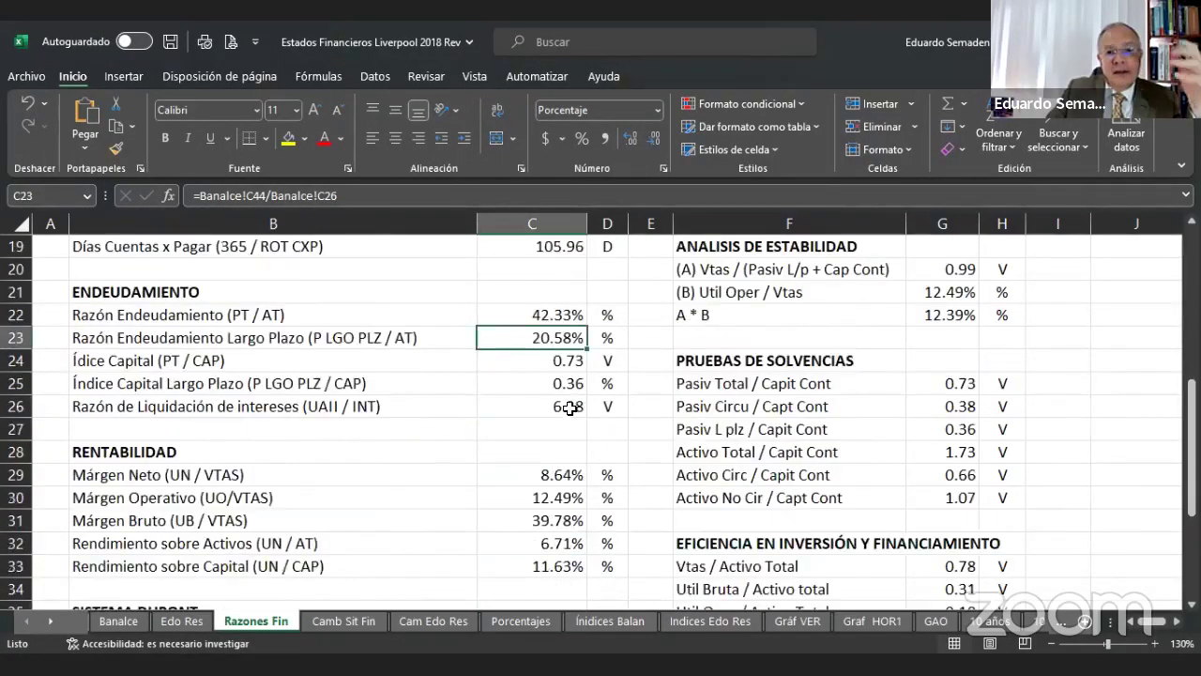
{"action": "scroll", "coordinate": [570, 407], "scroll_direction": "down", "scroll_amount": 2}
{"action": "scroll", "coordinate": [570, 418], "scroll_direction": "down", "scroll_amount": 3}
{"action": "scroll", "coordinate": [570, 421], "scroll_direction": "down", "scroll_amount": 2}
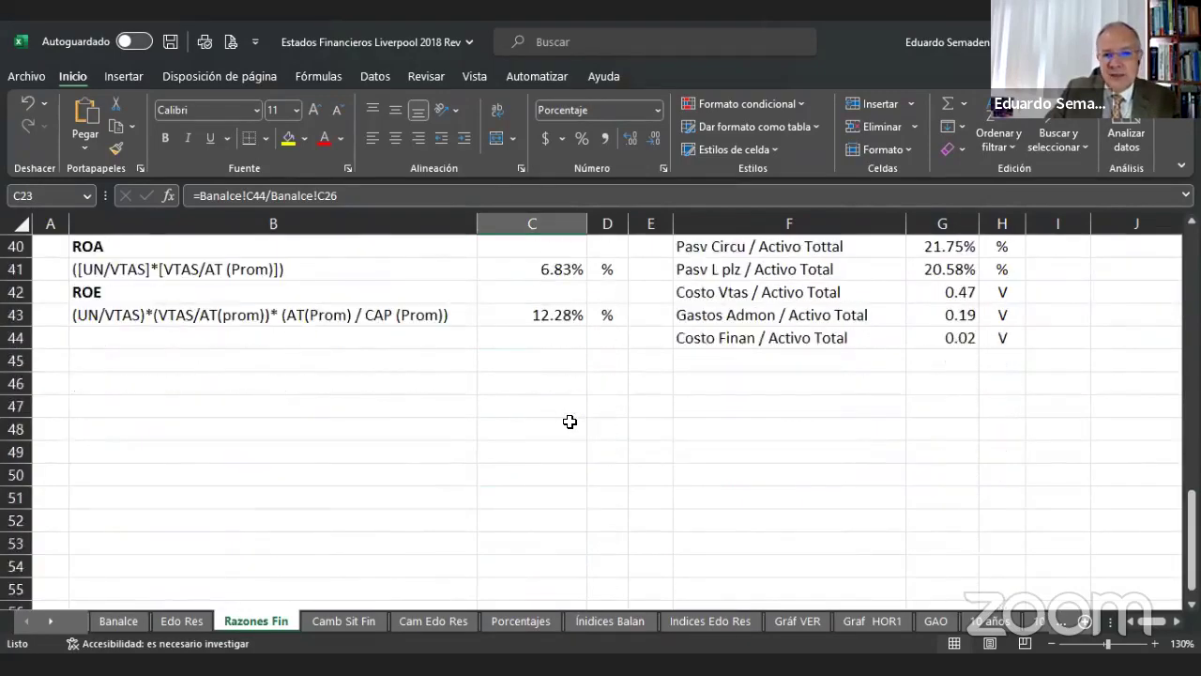
{"action": "scroll", "coordinate": [569, 421], "scroll_direction": "up", "scroll_amount": 10}
{"action": "scroll", "coordinate": [570, 421], "scroll_direction": "up", "scroll_amount": 2}
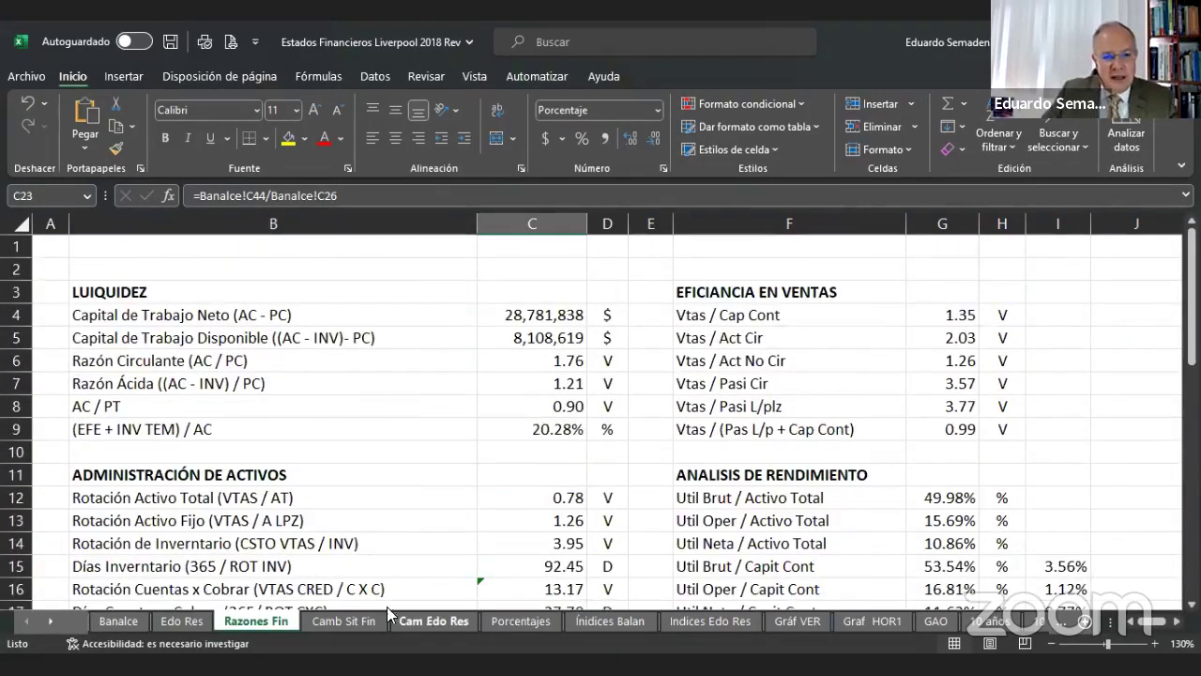
{"action": "left_click", "coordinate": [591, 627]}
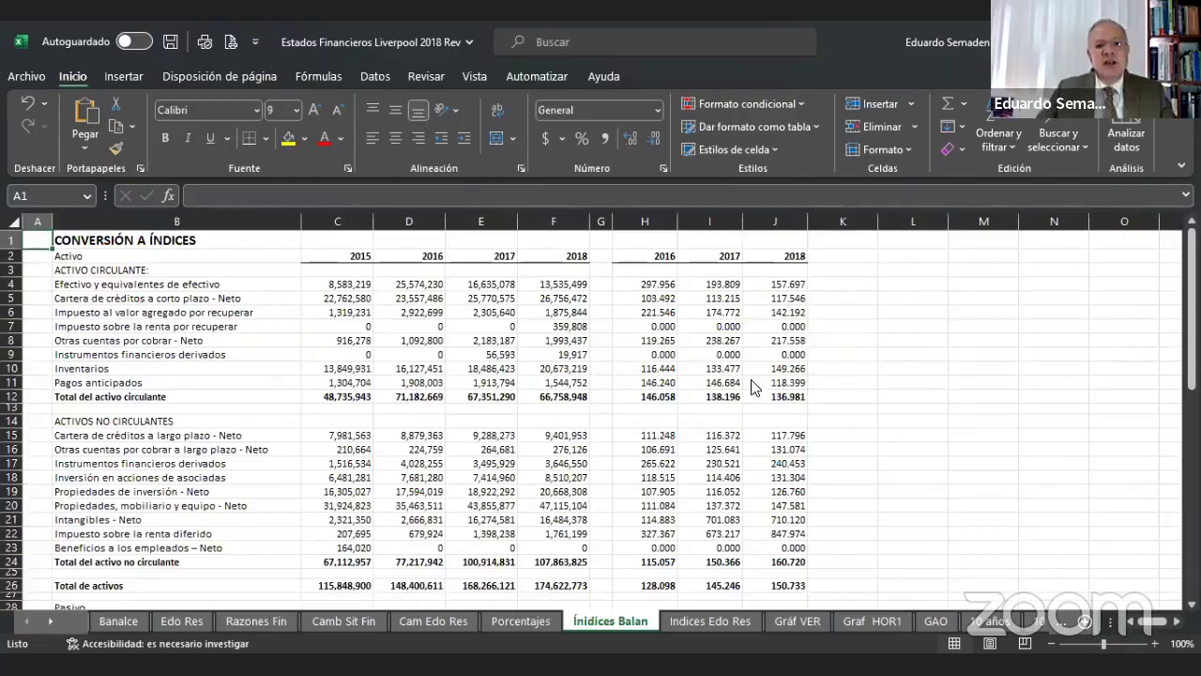
Zoom Índices Balan to 140%, scroll right, and inspect the 2016 index of 297.956 in H4.
{"action": "left_click", "coordinate": [1156, 644]}
{"action": "left_click", "coordinate": [1156, 643]}
{"action": "left_click", "coordinate": [1157, 644]}
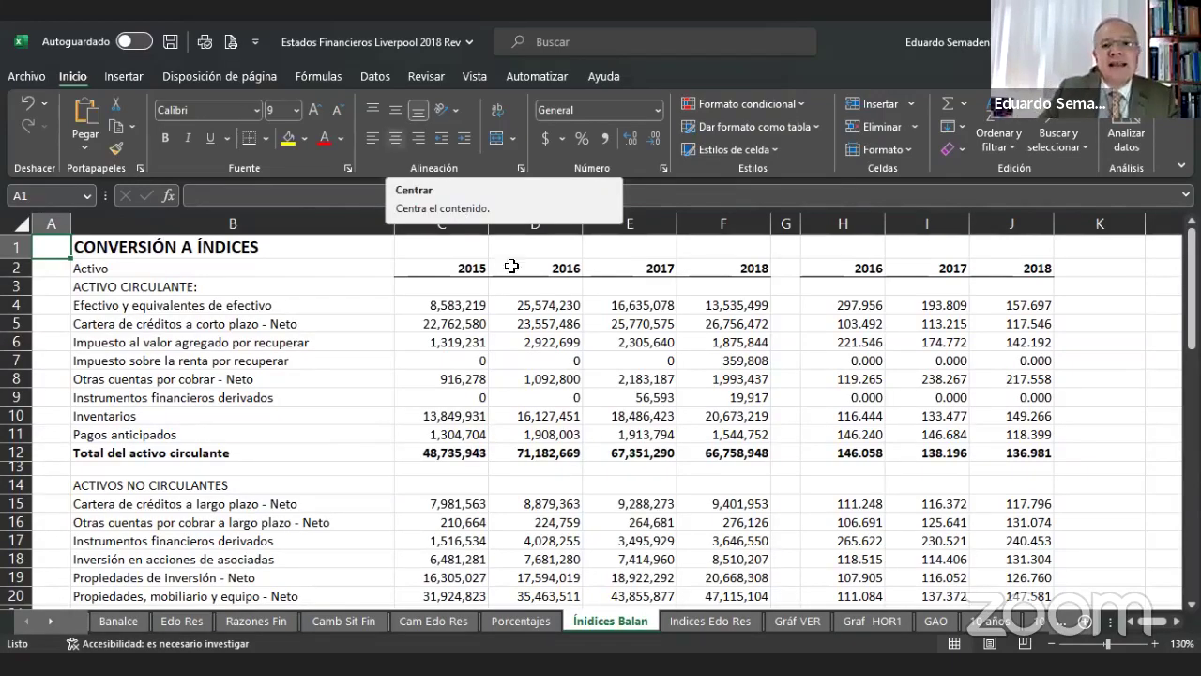
{"action": "left_click", "coordinate": [1155, 644]}
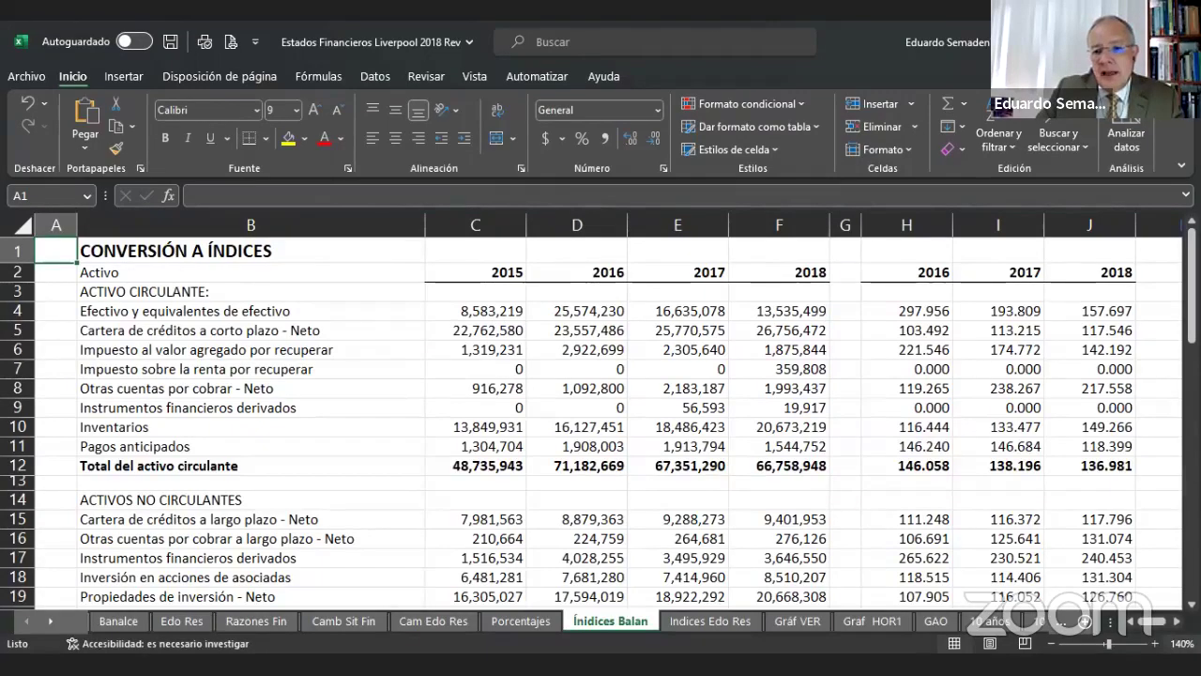
{"action": "scroll", "coordinate": [590, 410], "scroll_direction": "right", "scroll_amount": 1}
{"action": "scroll", "coordinate": [591, 410], "scroll_direction": "right", "scroll_amount": 1}
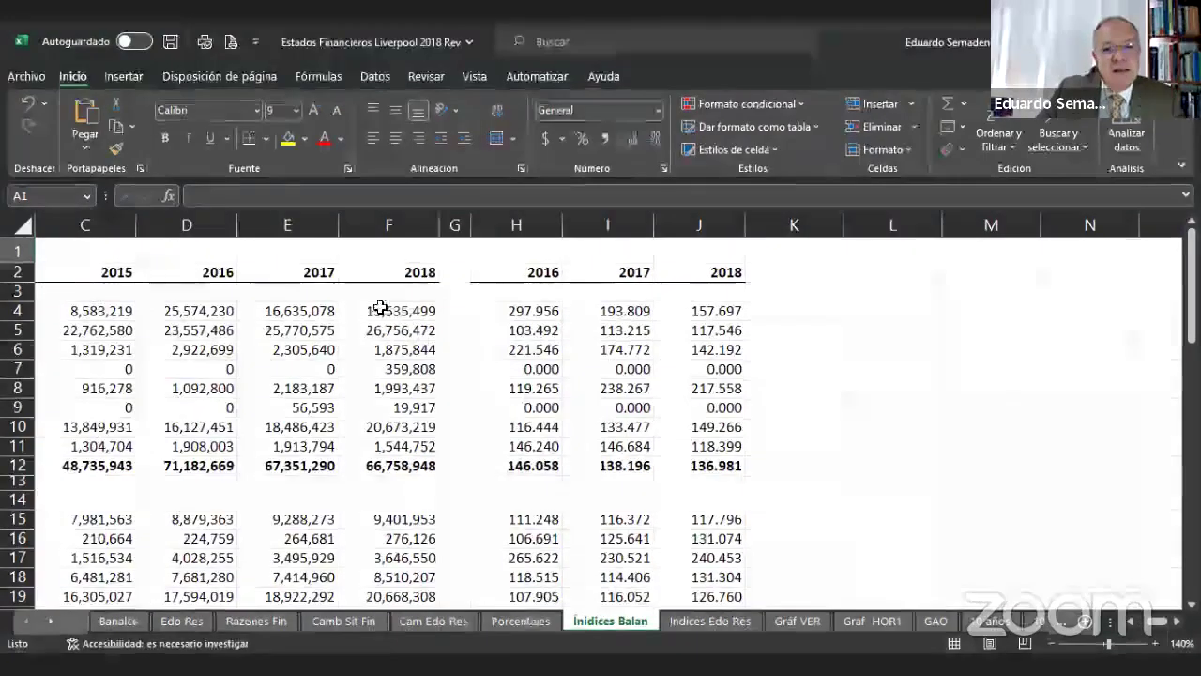
{"action": "left_click", "coordinate": [516, 310]}
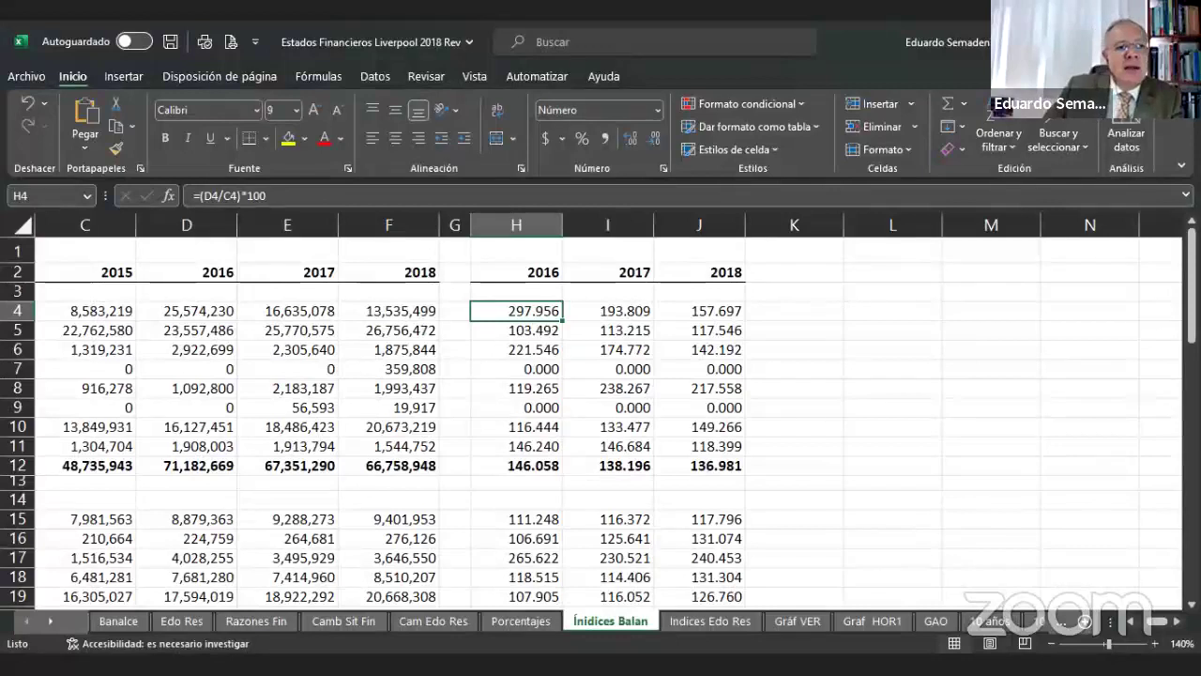
{"action": "left_click", "coordinate": [318, 195]}
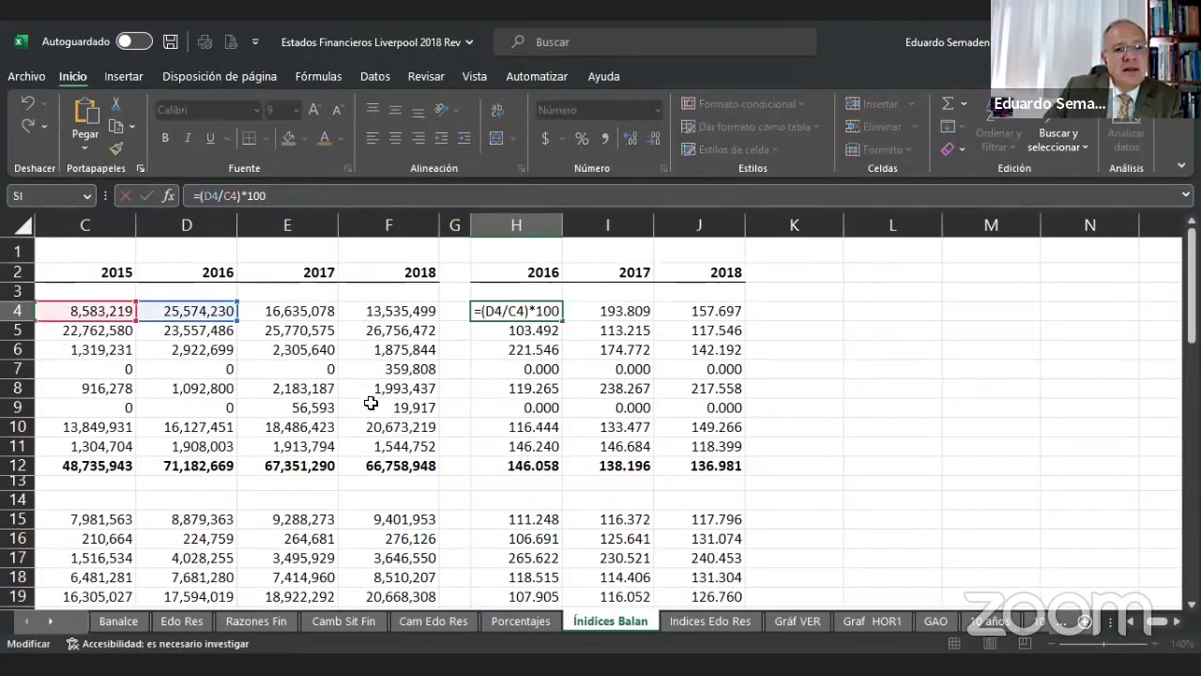
{"action": "left_click", "coordinate": [325, 366]}
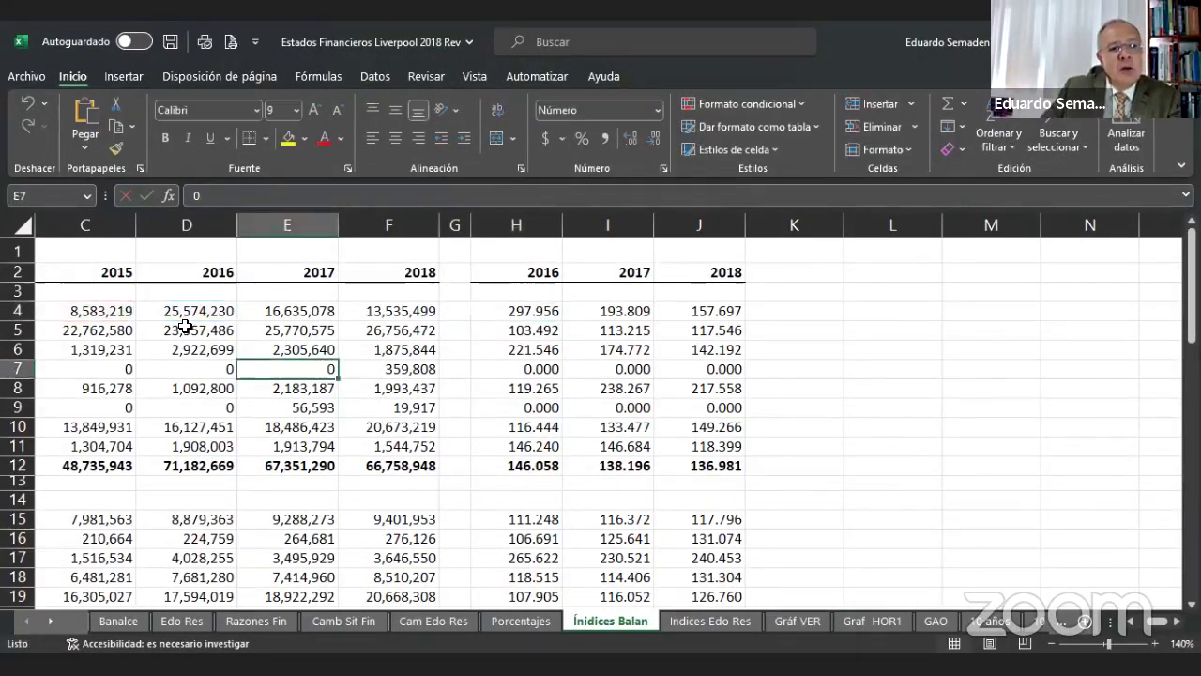
{"action": "left_click", "coordinate": [102, 266]}
{"action": "left_click", "coordinate": [204, 269]}
{"action": "left_click", "coordinate": [255, 257]}
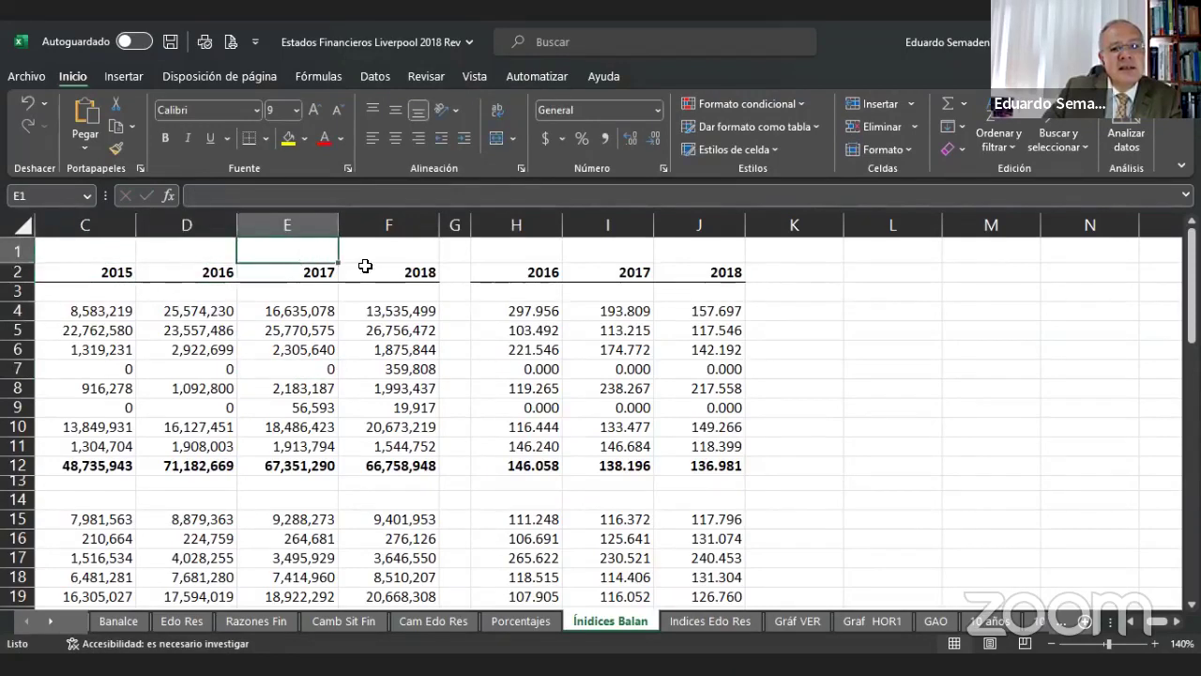
{"action": "left_click", "coordinate": [391, 270]}
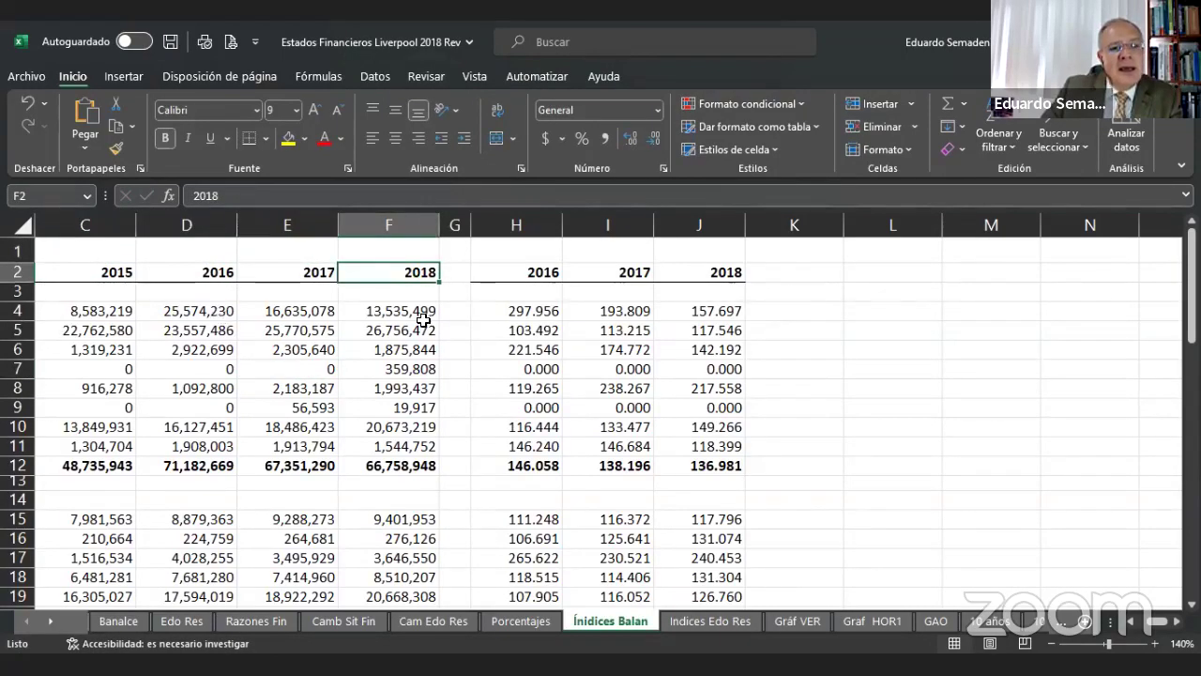
{"action": "left_click", "coordinate": [398, 313]}
{"action": "left_click", "coordinate": [504, 309]}
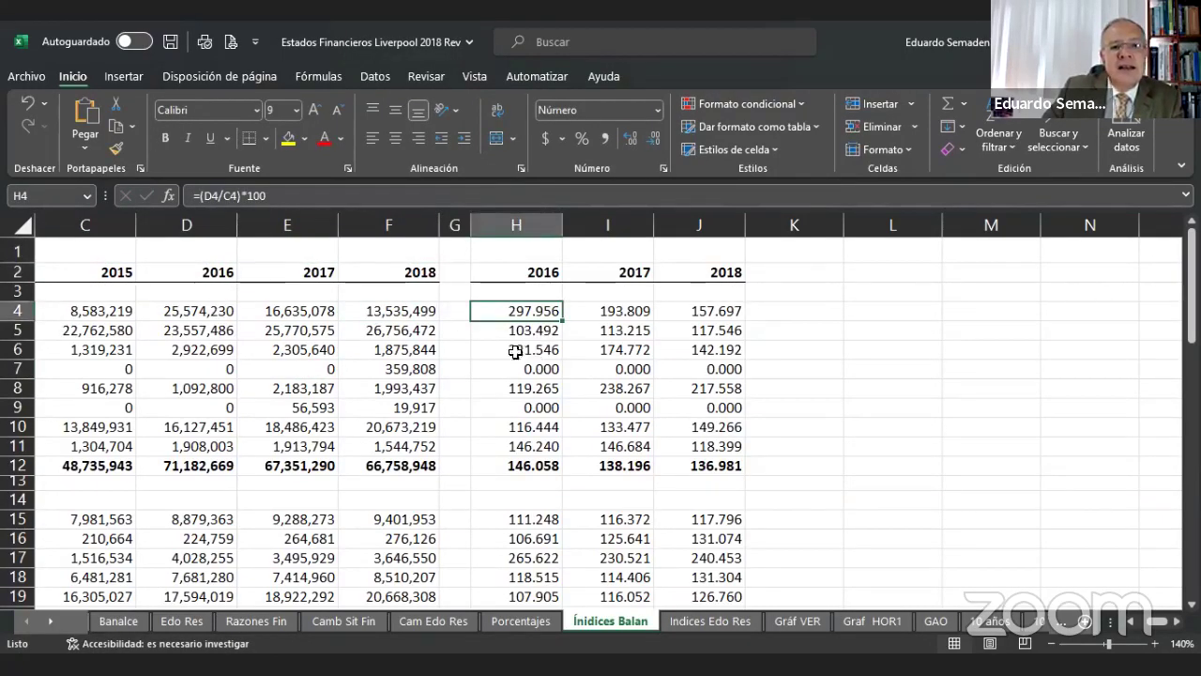
{"action": "left_click", "coordinate": [310, 195]}
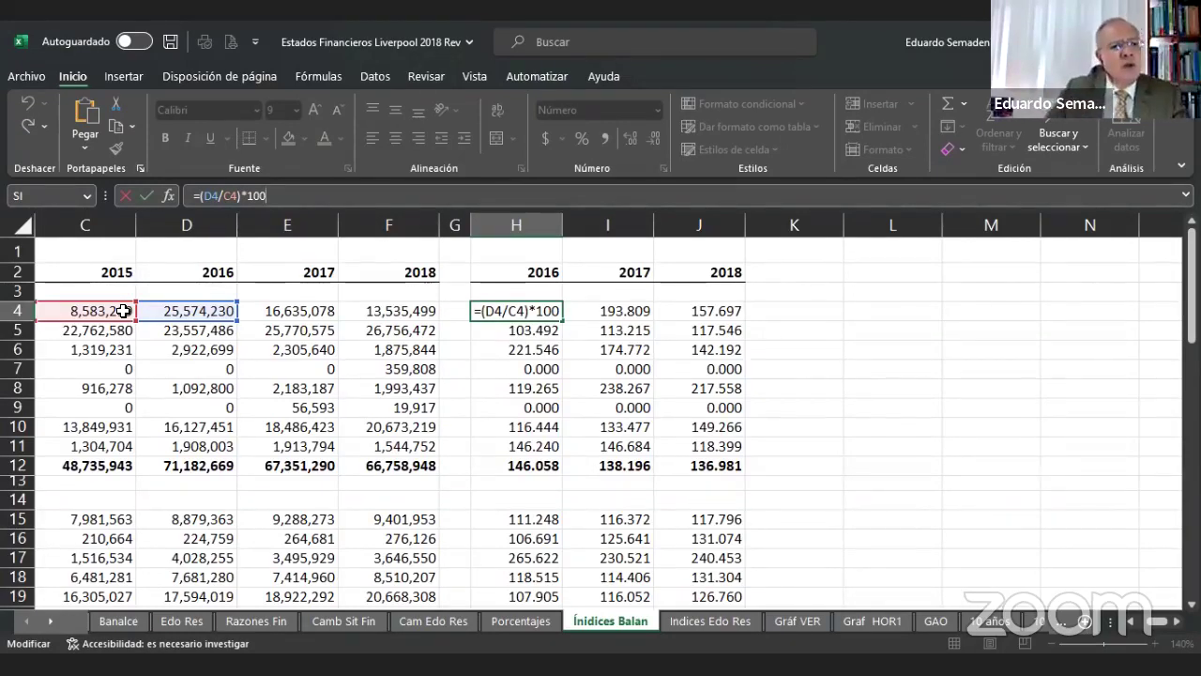
{"action": "left_click", "coordinate": [102, 273]}
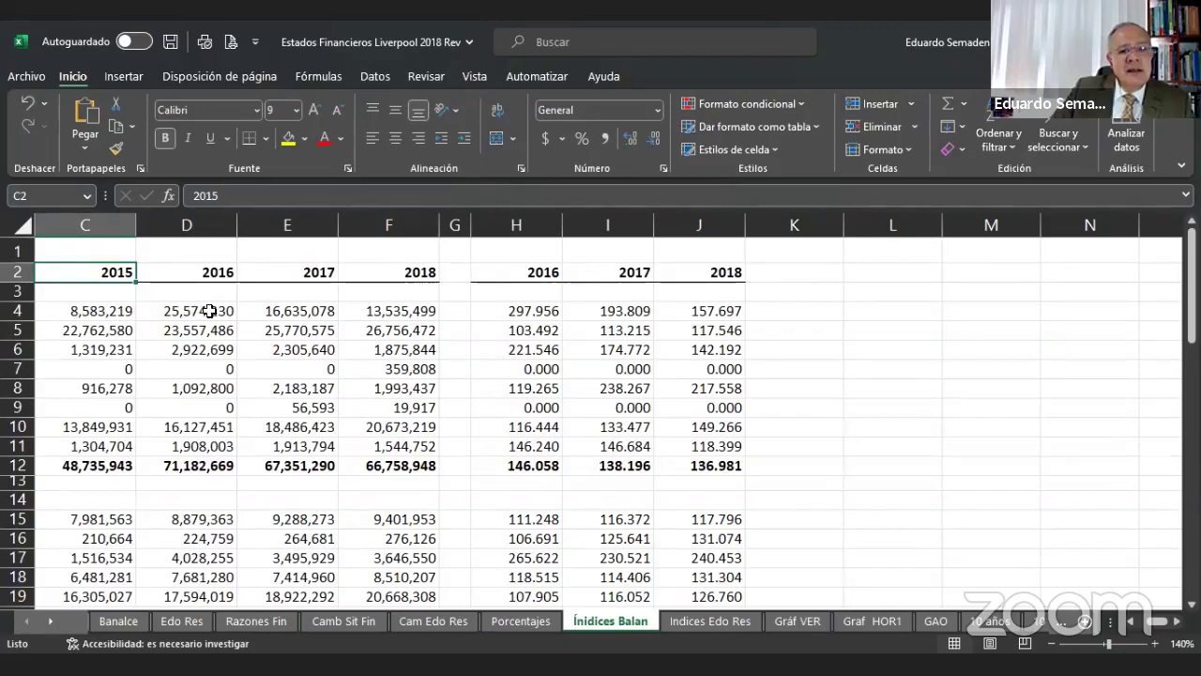
{"action": "left_click", "coordinate": [533, 312]}
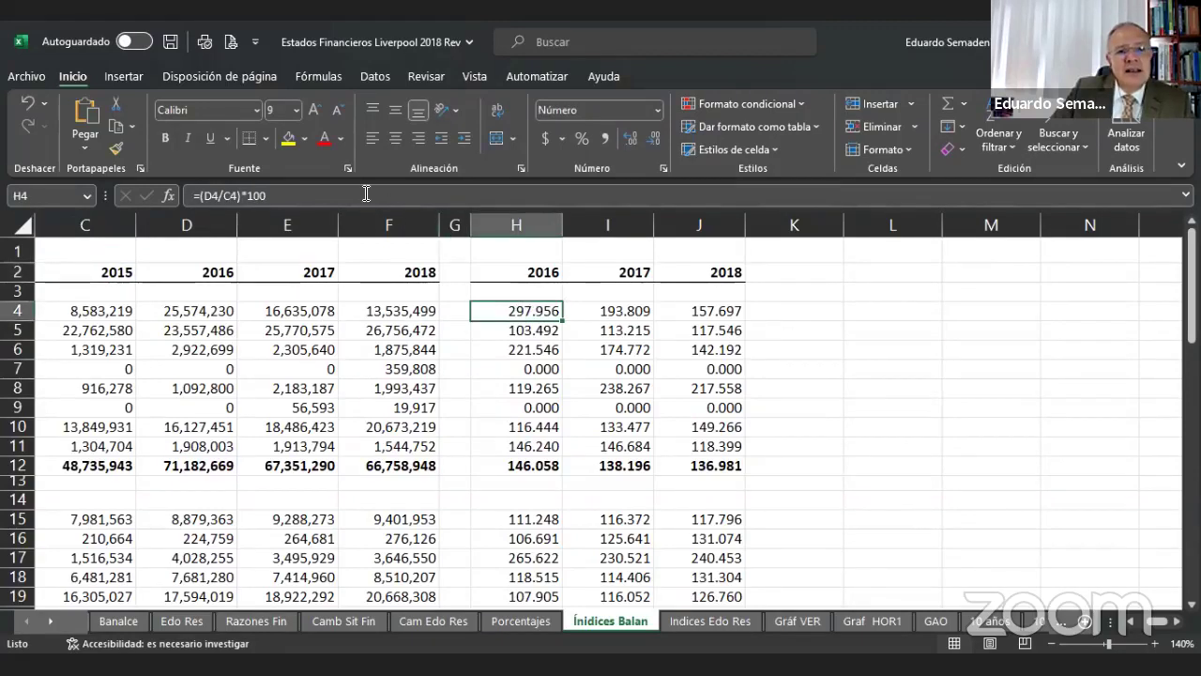
{"action": "double_click", "coordinate": [528, 310]}
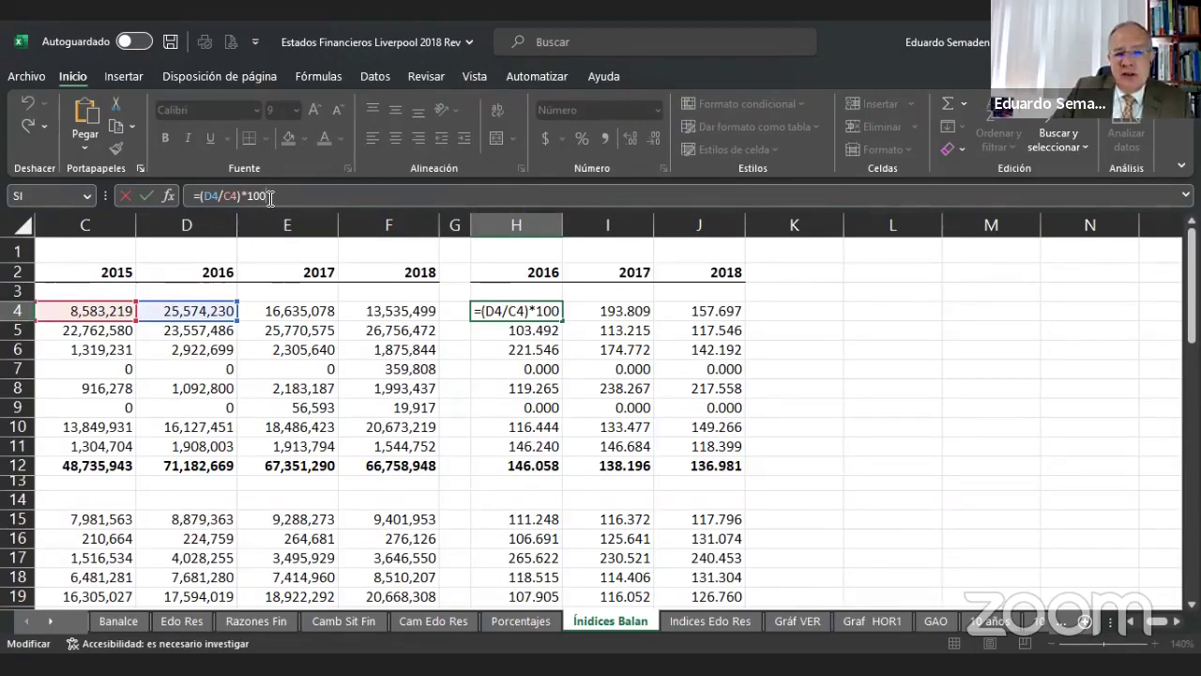
{"action": "left_click", "coordinate": [606, 371]}
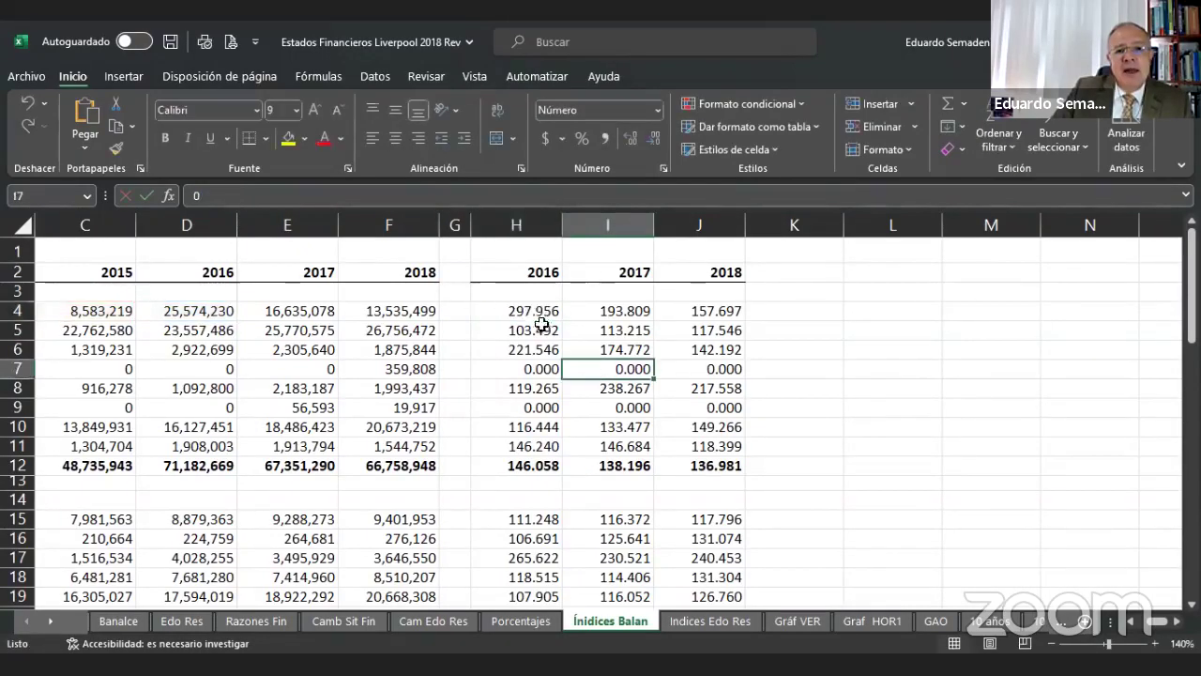
{"action": "left_click", "coordinate": [546, 315]}
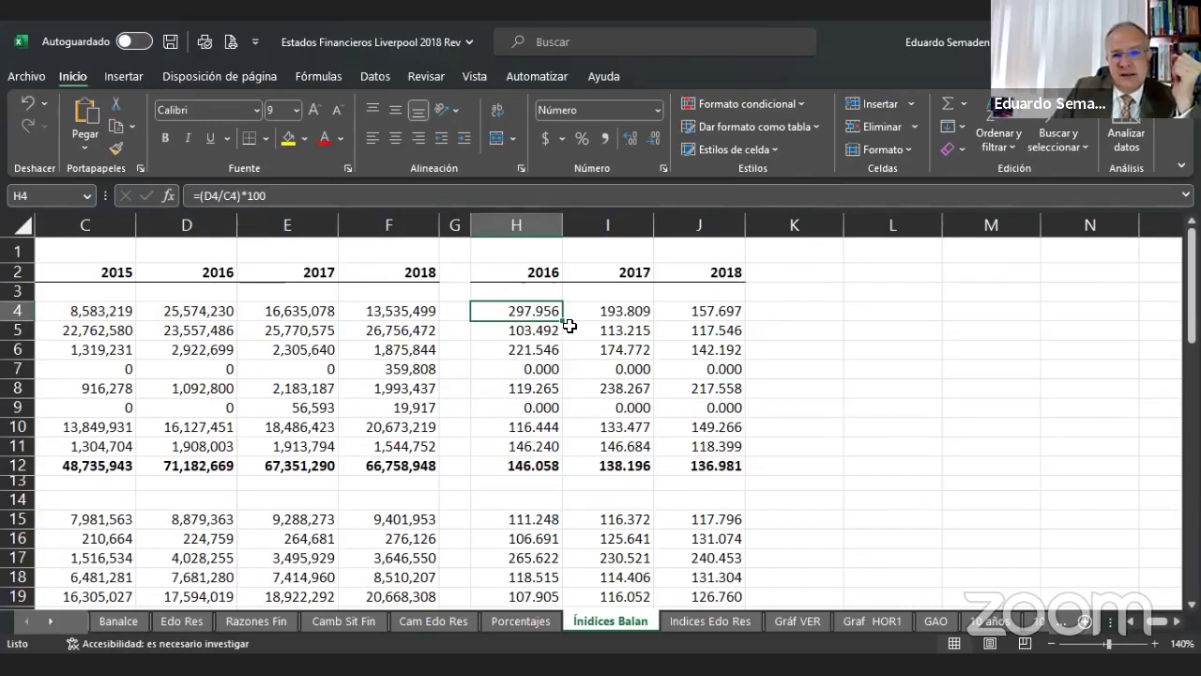
{"action": "left_click", "coordinate": [609, 313]}
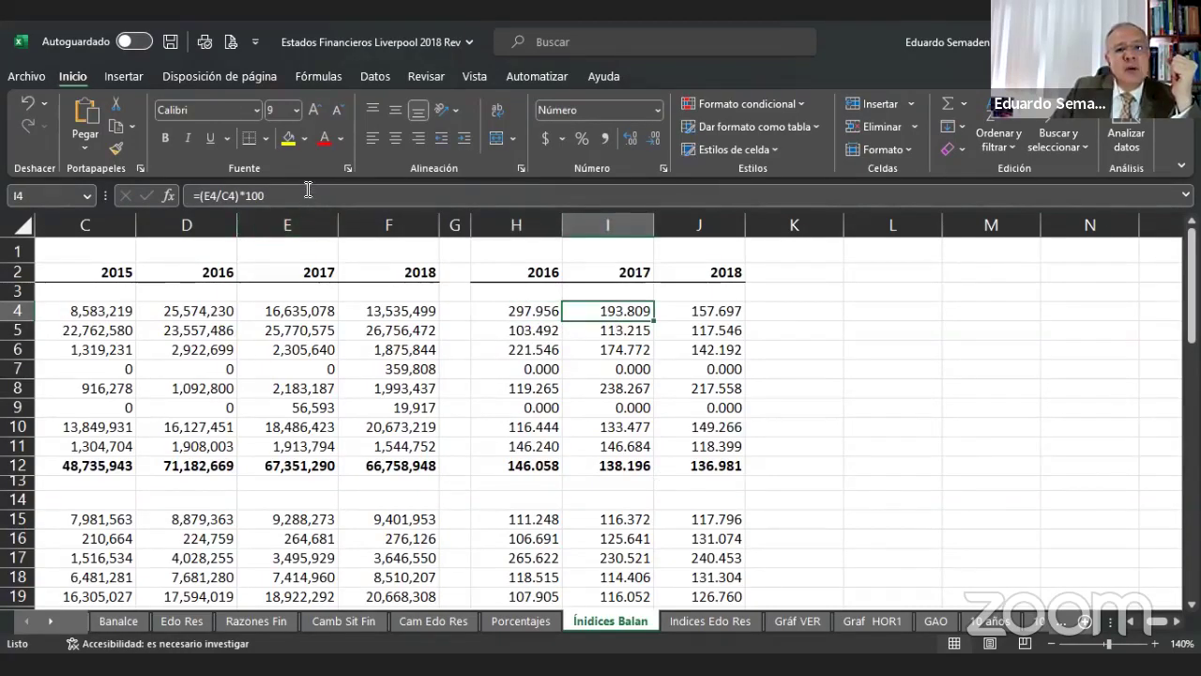
Review the 2017 index formula in I4 against the 2016 formula in H4.
{"action": "left_click", "coordinate": [308, 195]}
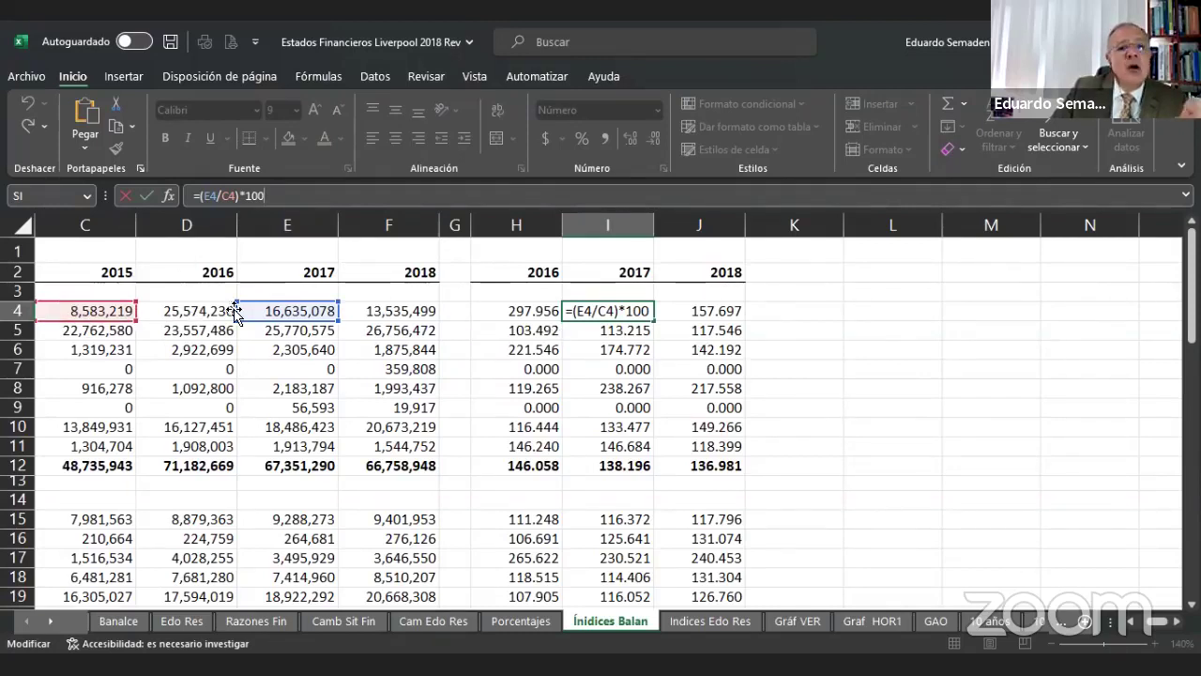
{"action": "left_click", "coordinate": [822, 365]}
{"action": "left_click", "coordinate": [619, 315]}
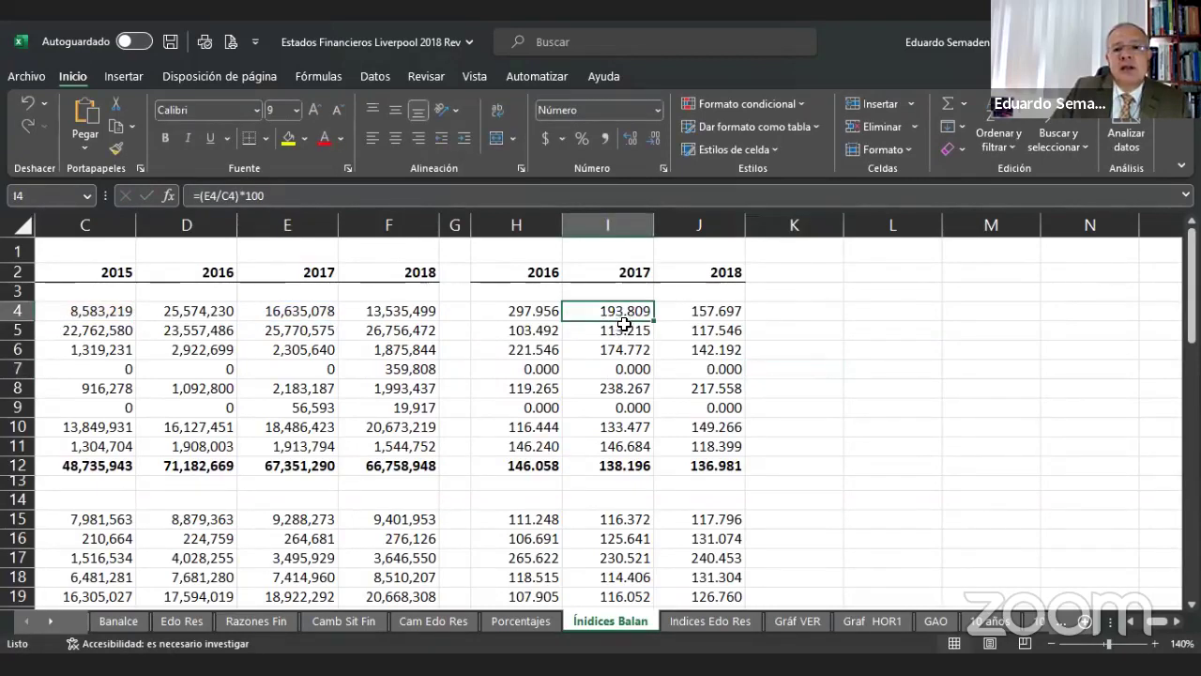
{"action": "left_click", "coordinate": [530, 309]}
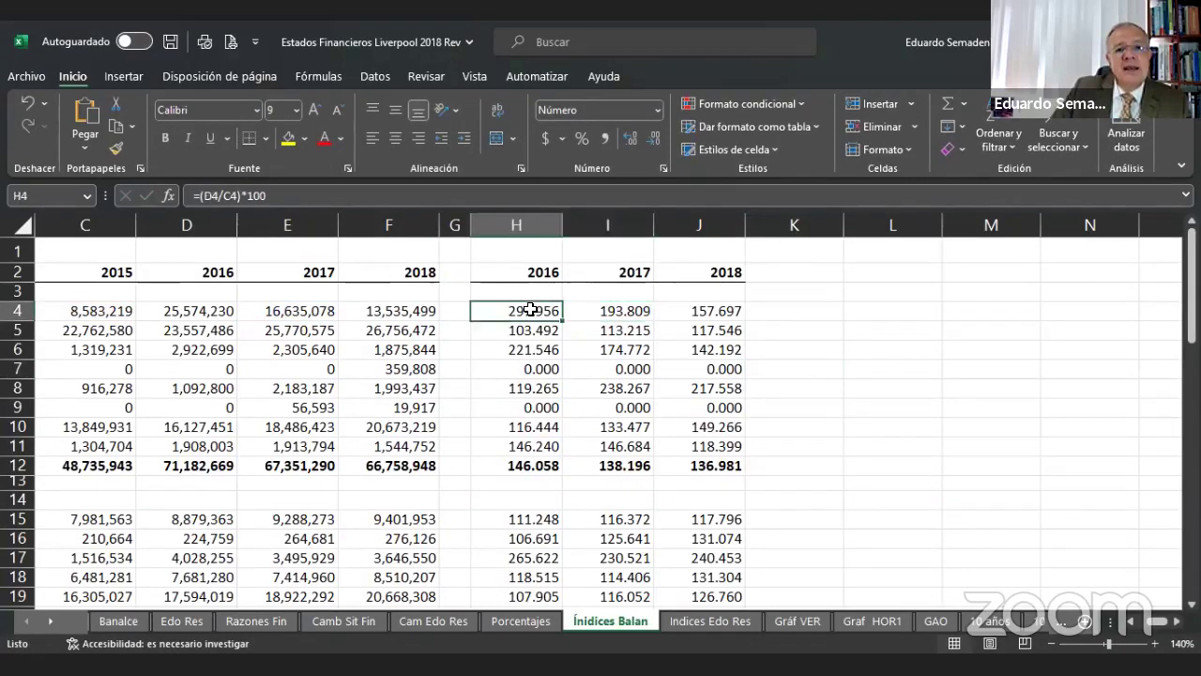
{"action": "left_click", "coordinate": [607, 312]}
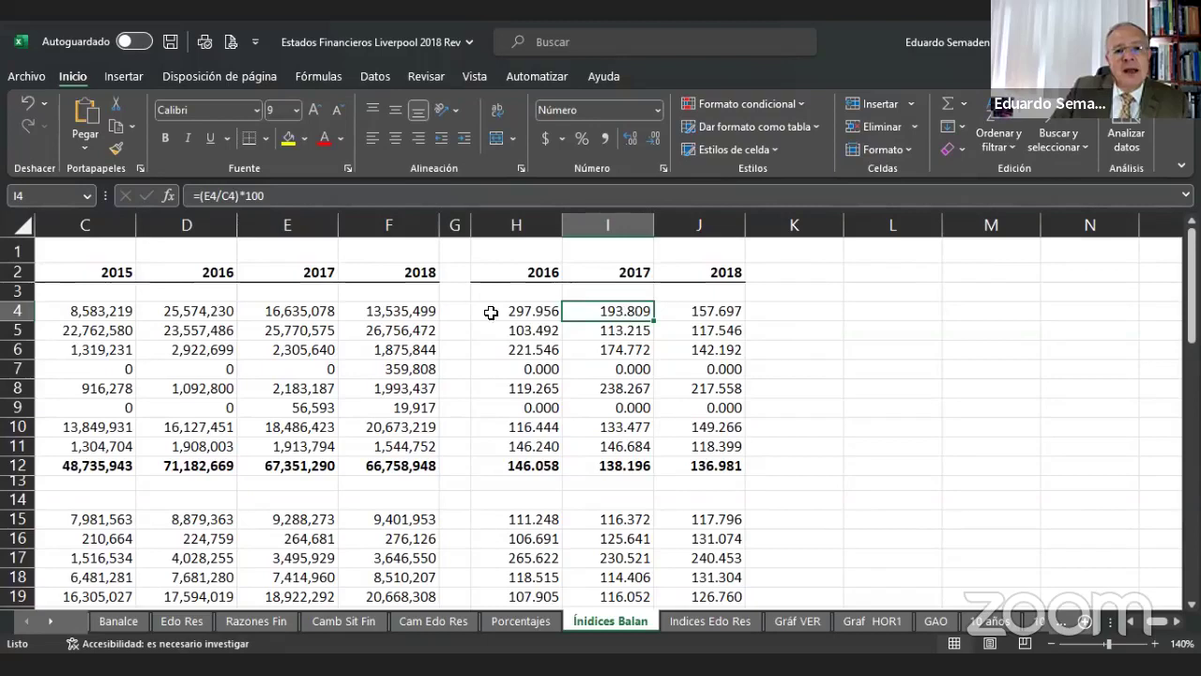
Confirm the 2018 cash index in J4 as =(F4/C4)*100, giving 157.697.
{"action": "left_click", "coordinate": [699, 311]}
{"action": "left_click", "coordinate": [283, 195]}
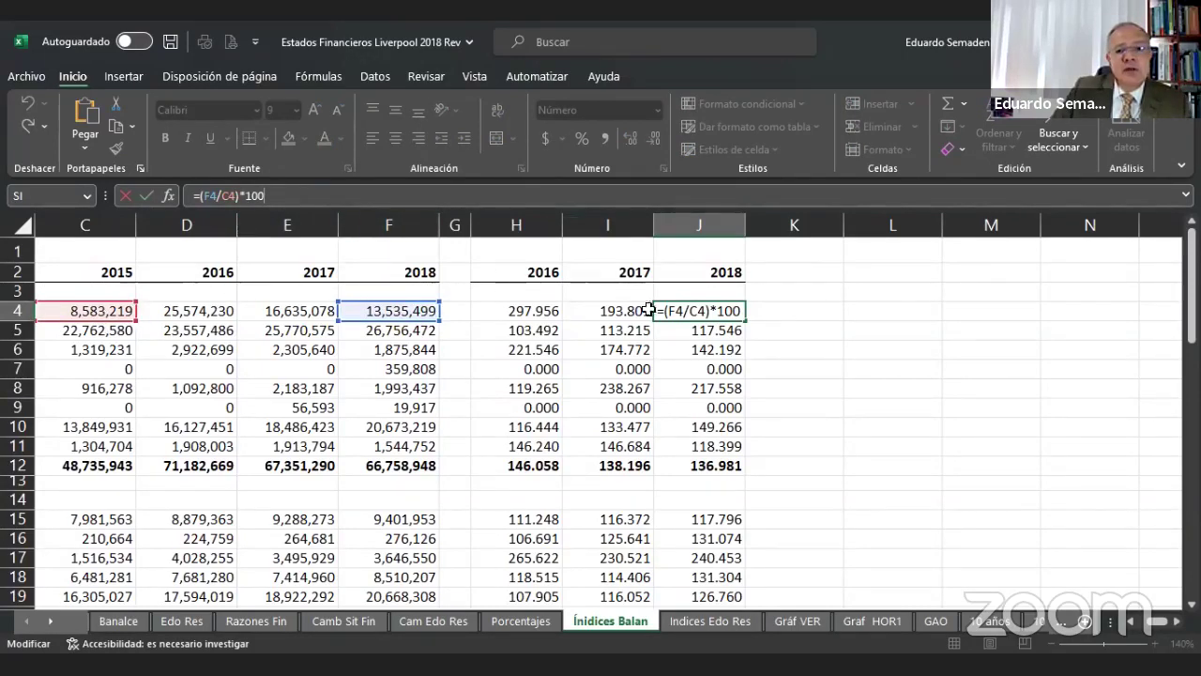
{"action": "left_click", "coordinate": [802, 325]}
{"action": "left_click", "coordinate": [732, 312]}
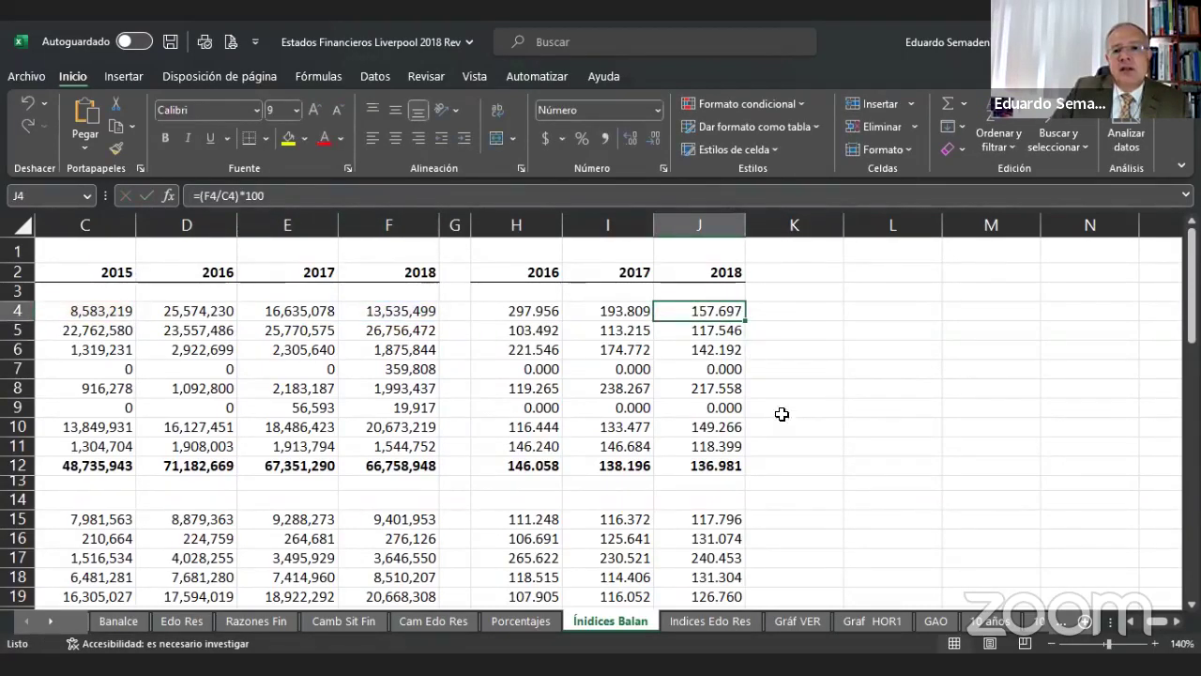
Recheck the cash index formulas dividing E4 and F4 by C4, and select H4:J4.
{"action": "left_click", "coordinate": [629, 310]}
{"action": "left_click", "coordinate": [690, 311]}
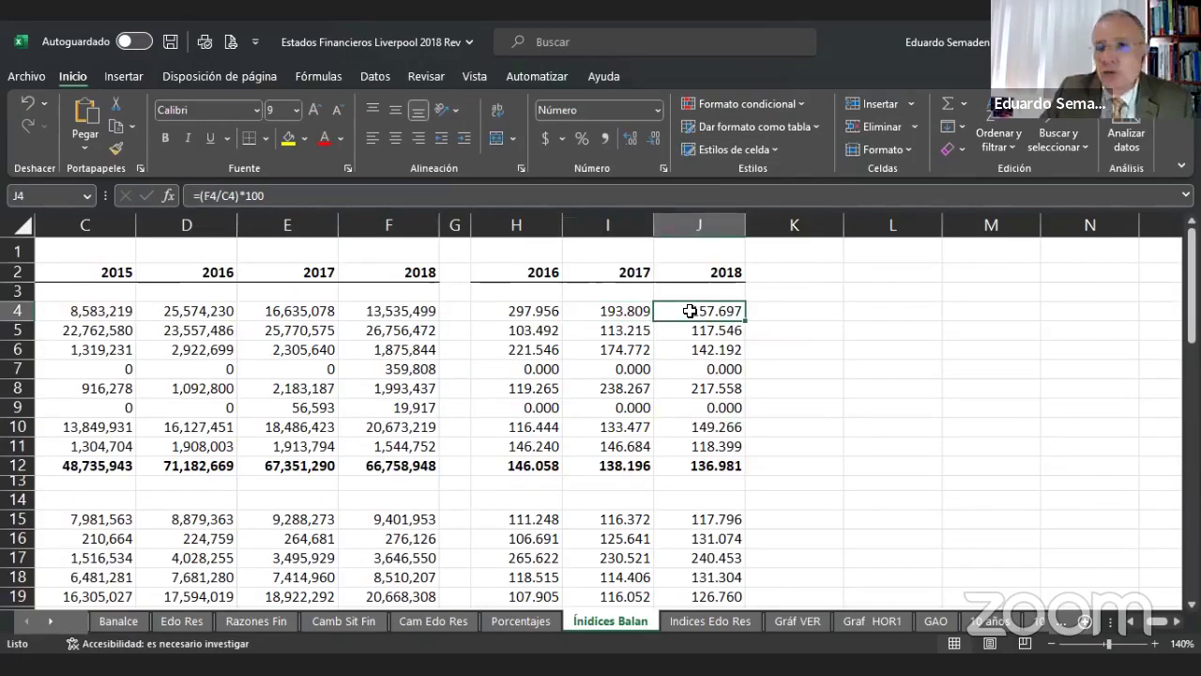
{"action": "left_click", "coordinate": [525, 311]}
{"action": "left_click", "coordinate": [616, 312]}
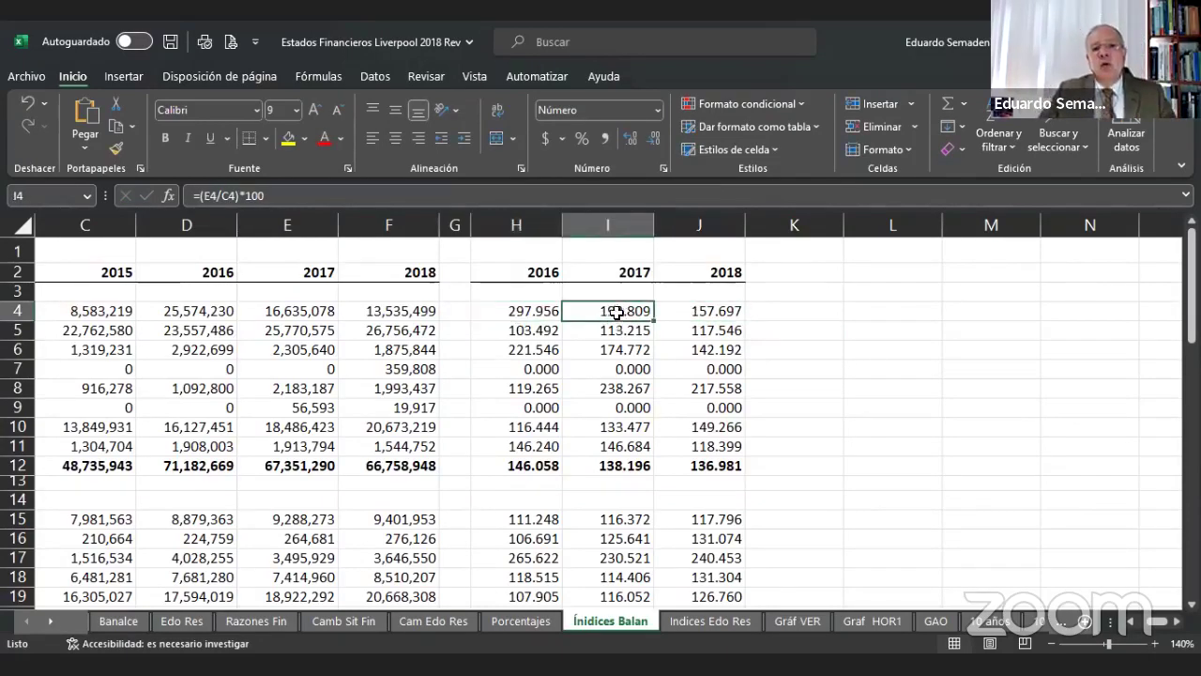
{"action": "left_click", "coordinate": [706, 311]}
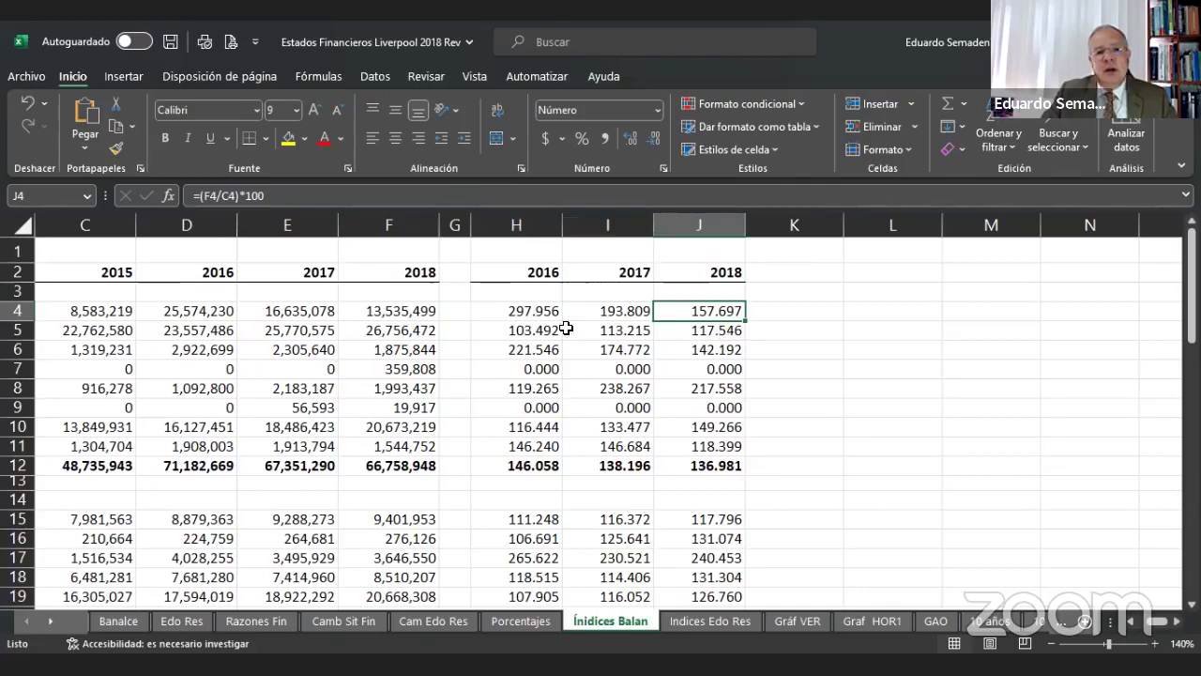
{"action": "left_click_drag", "start_coordinate": [525, 311], "coordinate": [681, 331]}
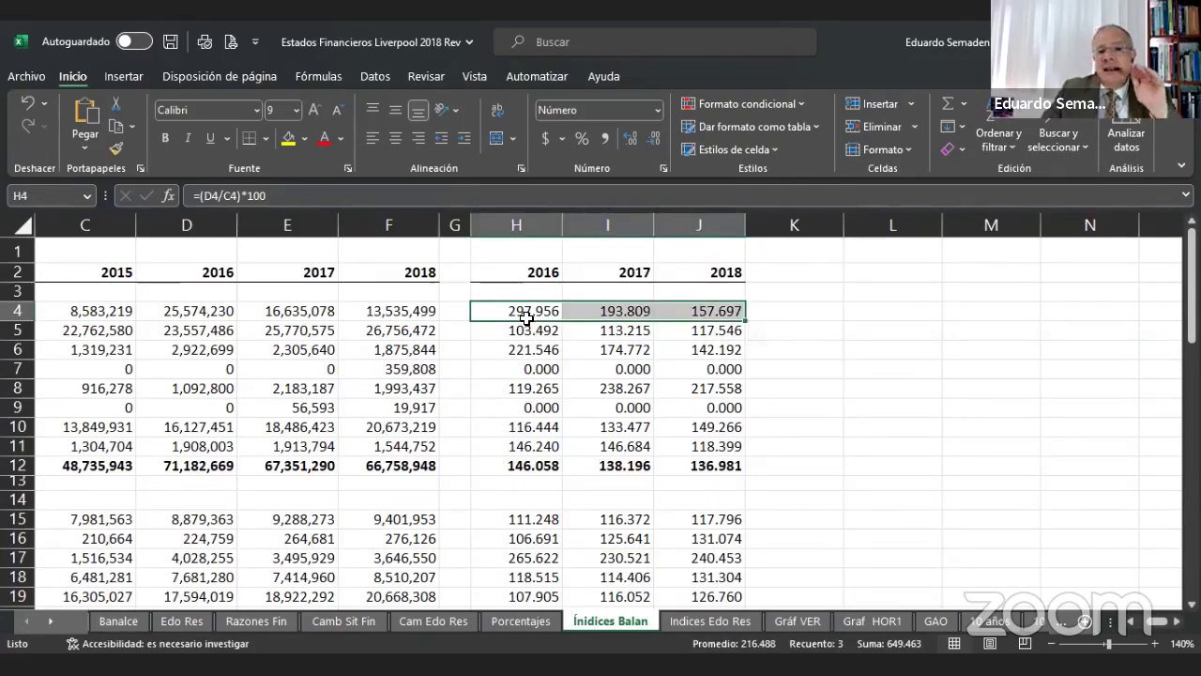
Select the cash indices, then the row 12 current-assets indices 146.058, 138.196 and 136.981.
{"action": "left_click", "coordinate": [556, 313]}
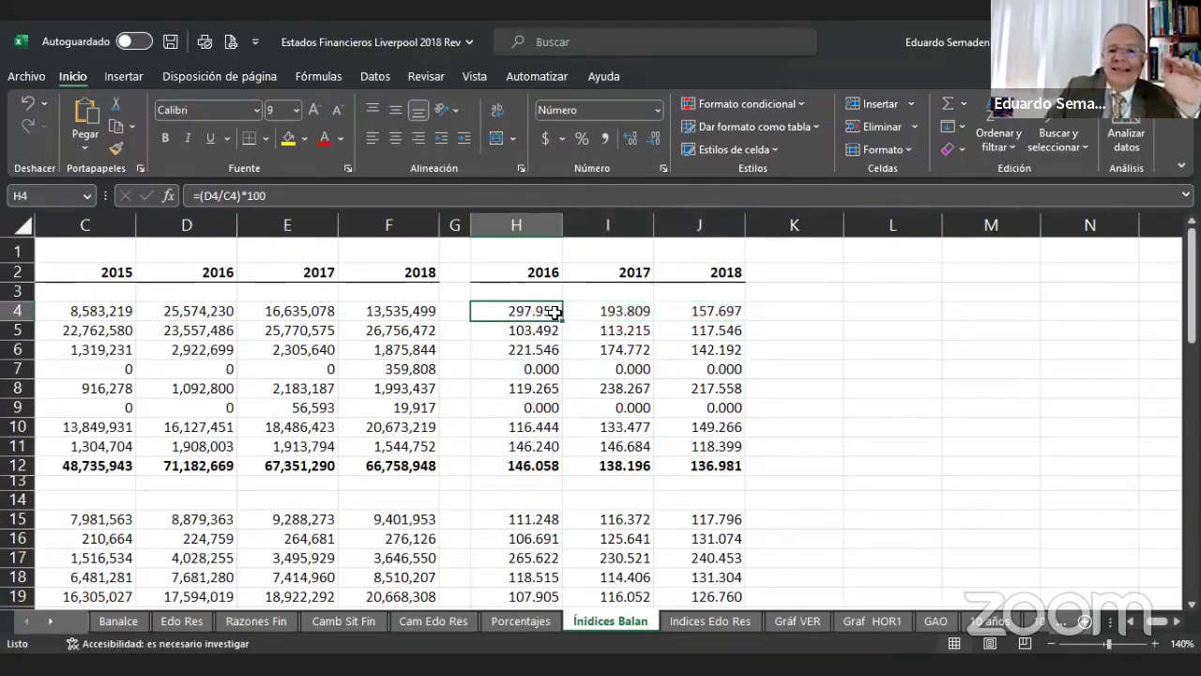
{"action": "left_click_drag", "start_coordinate": [555, 312], "coordinate": [718, 310]}
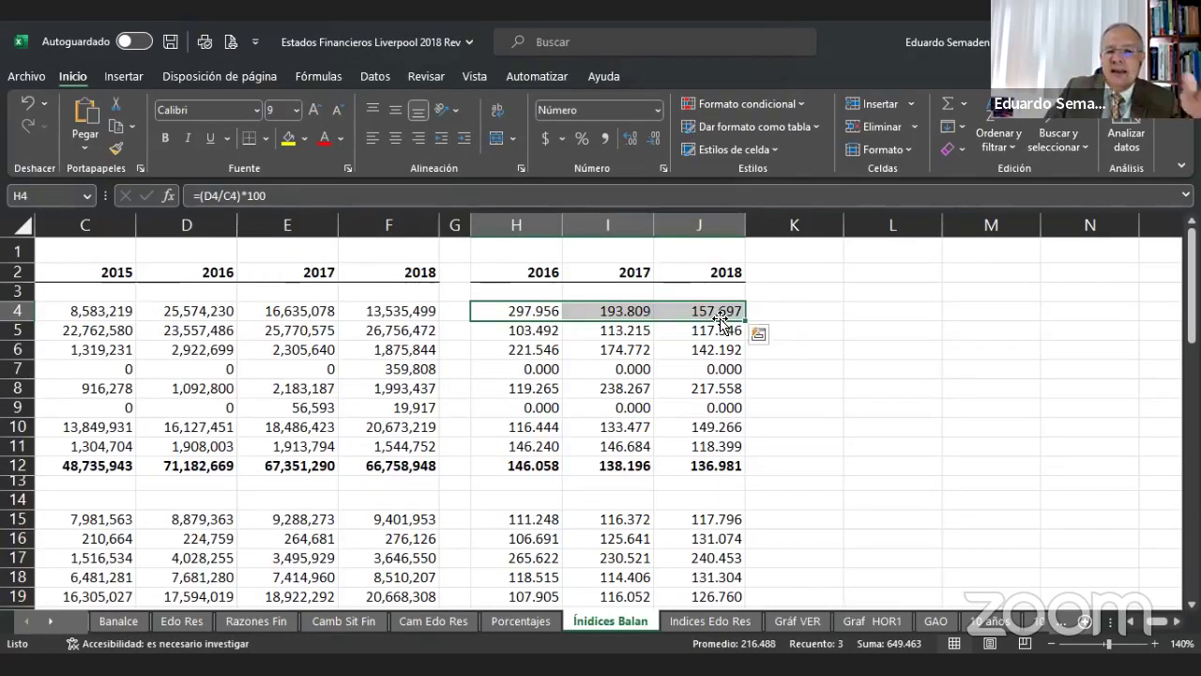
{"action": "left_click", "coordinate": [1131, 622]}
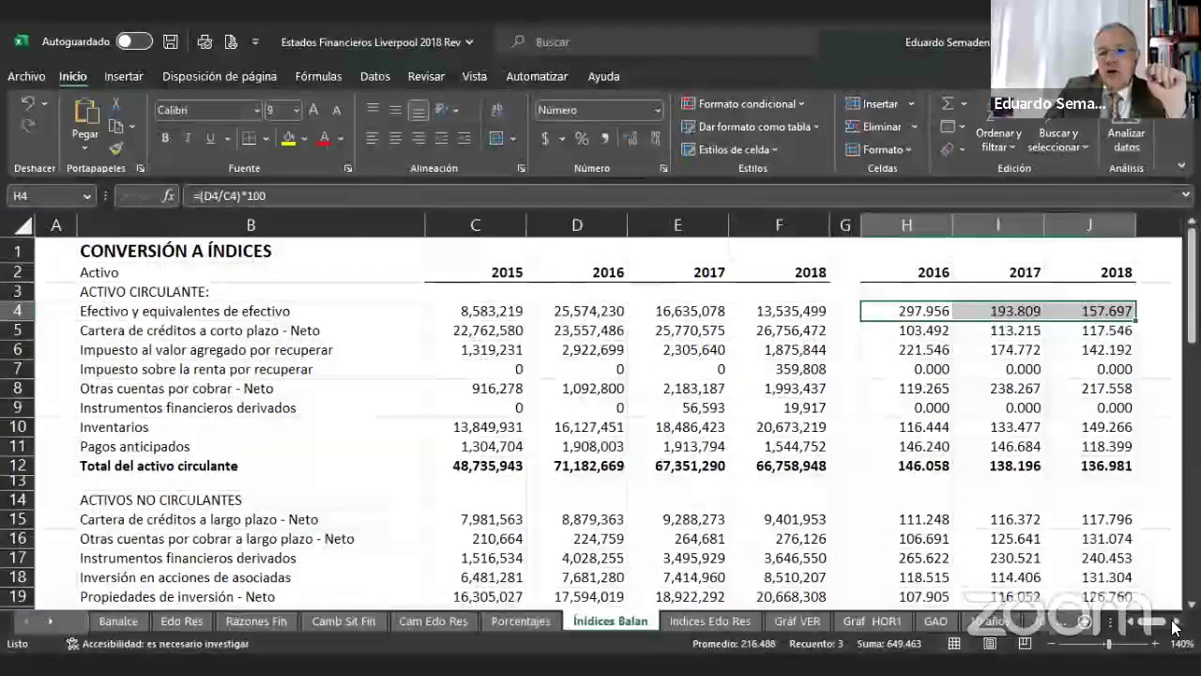
{"action": "scroll", "coordinate": [1175, 627], "scroll_direction": "right", "scroll_amount": 2}
{"action": "left_click", "coordinate": [514, 465]}
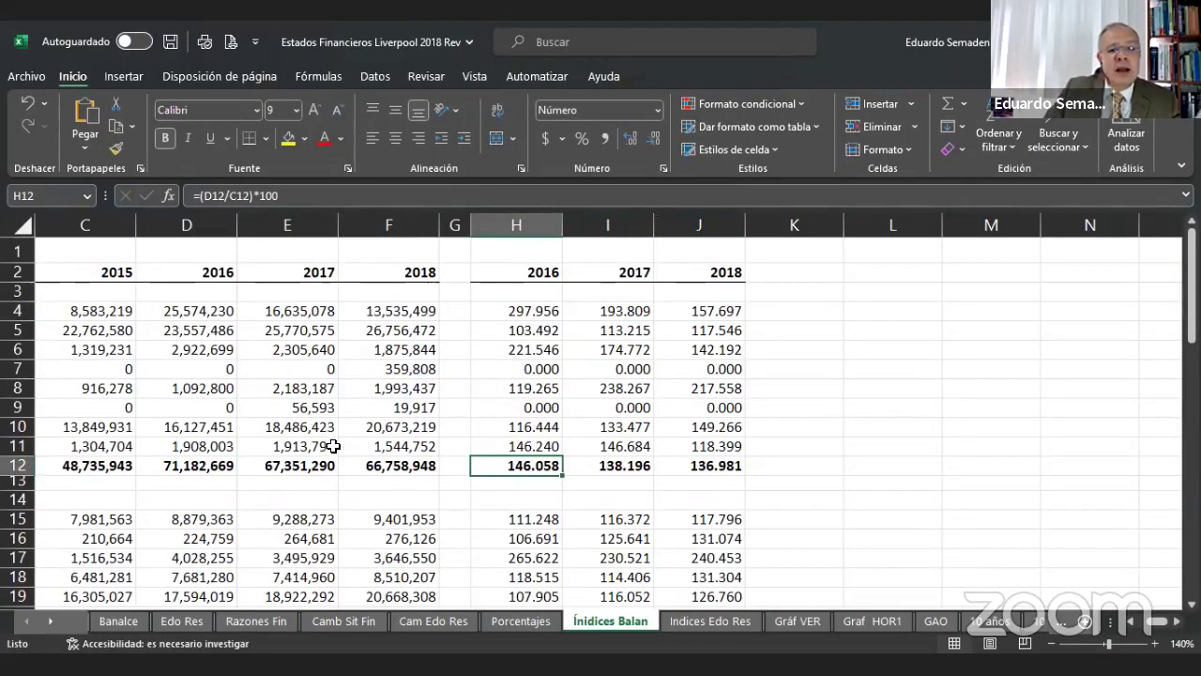
{"action": "left_click_drag", "start_coordinate": [516, 466], "coordinate": [713, 465]}
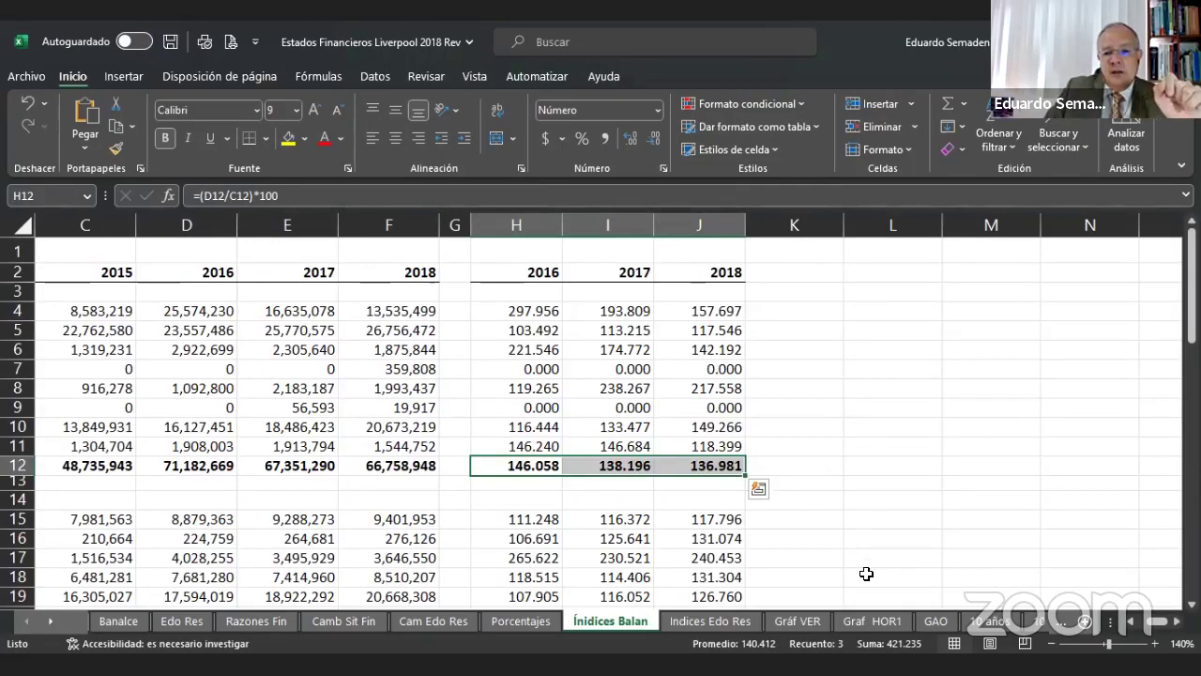
Review the index totals for non-current assets (row 24), total assets (H26:J26) and row 38.
{"action": "scroll", "coordinate": [853, 540], "scroll_direction": "down", "scroll_amount": 5}
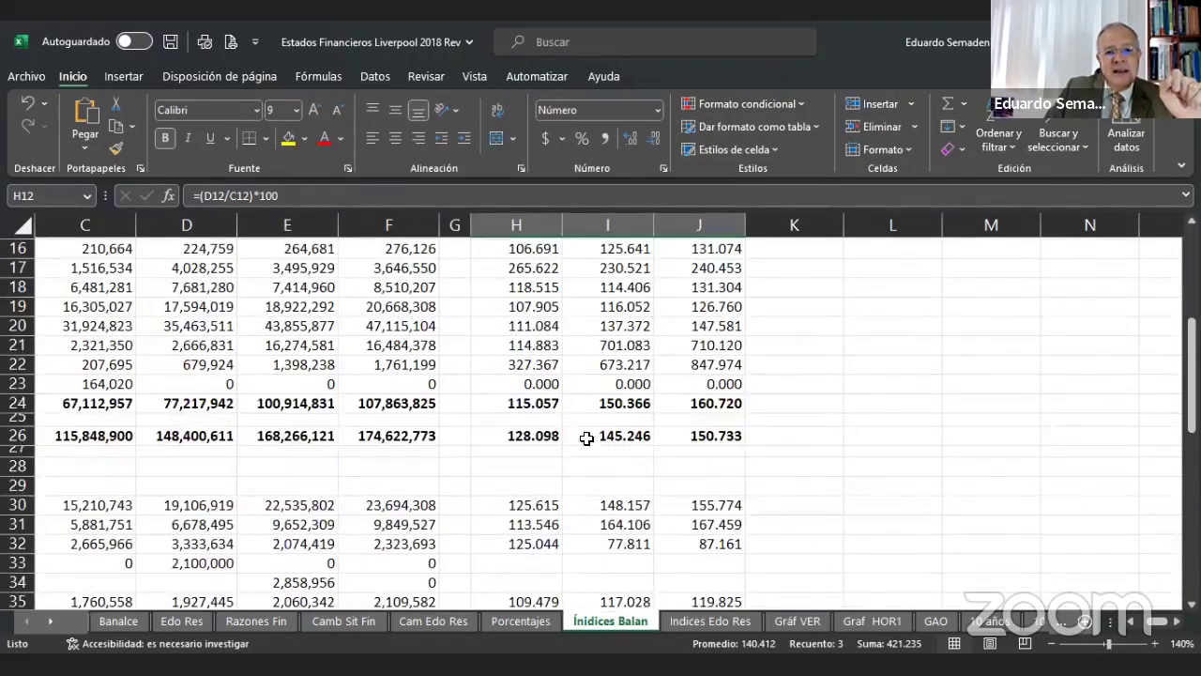
{"action": "left_click_drag", "start_coordinate": [521, 401], "coordinate": [713, 403]}
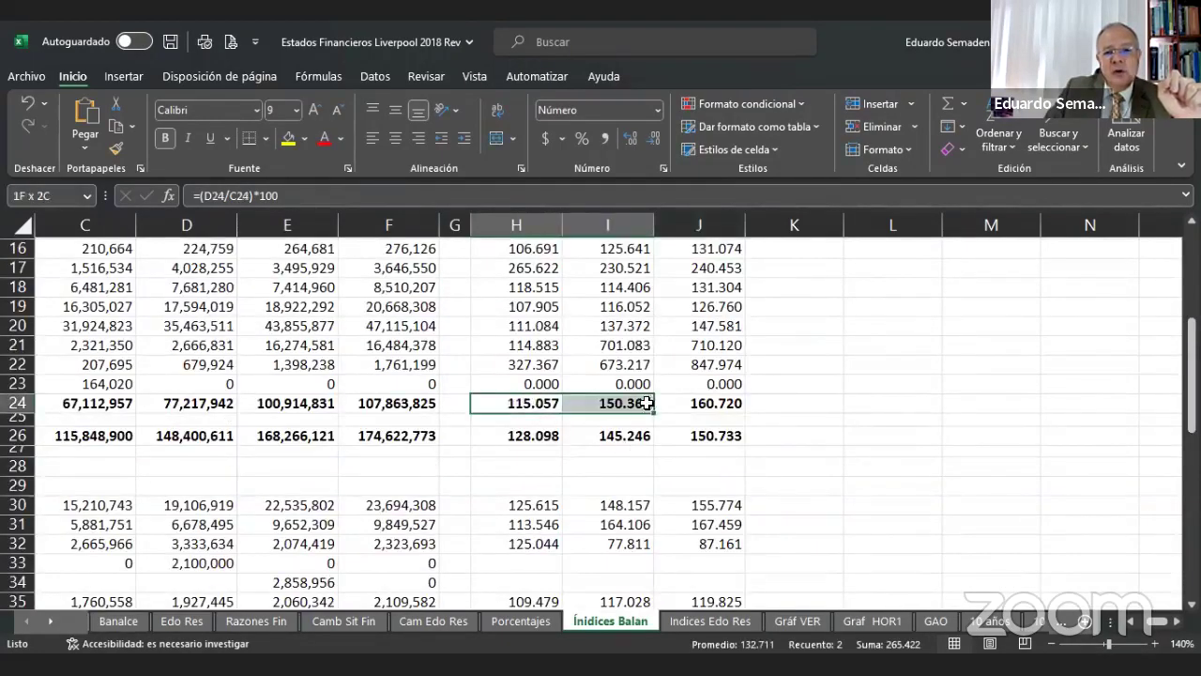
{"action": "left_click", "coordinate": [519, 431]}
{"action": "left_click_drag", "start_coordinate": [519, 432], "coordinate": [718, 434]}
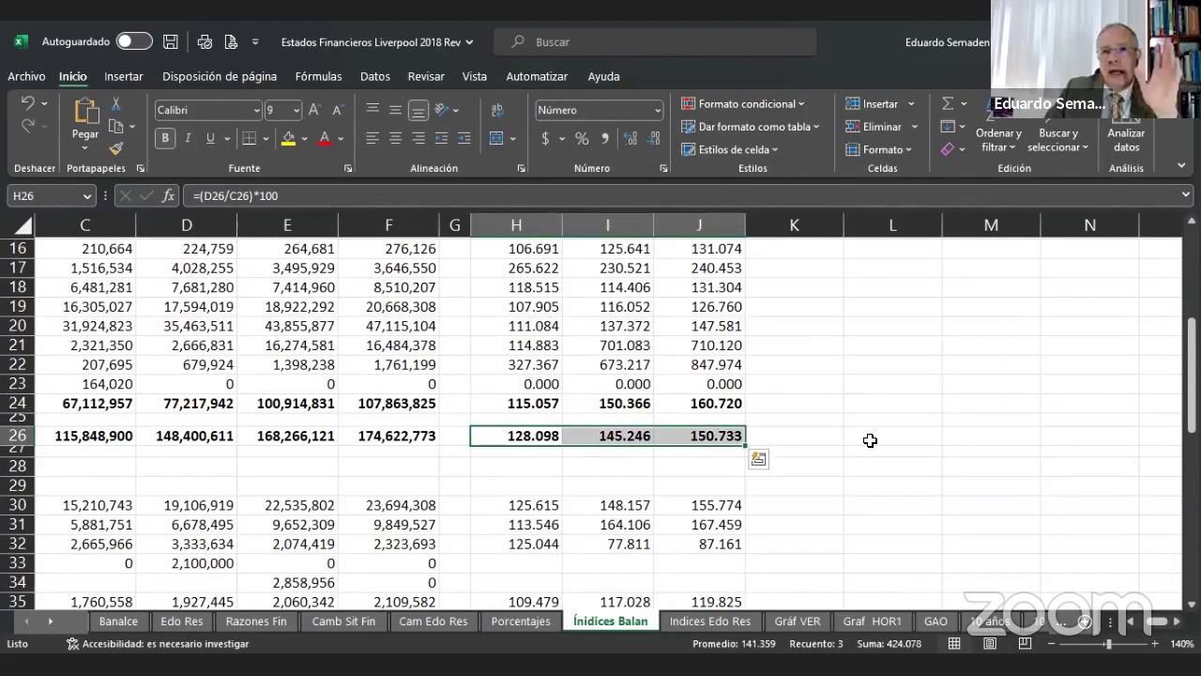
{"action": "scroll", "coordinate": [864, 444], "scroll_direction": "down", "scroll_amount": 3}
{"action": "scroll", "coordinate": [864, 443], "scroll_direction": "down", "scroll_amount": 2}
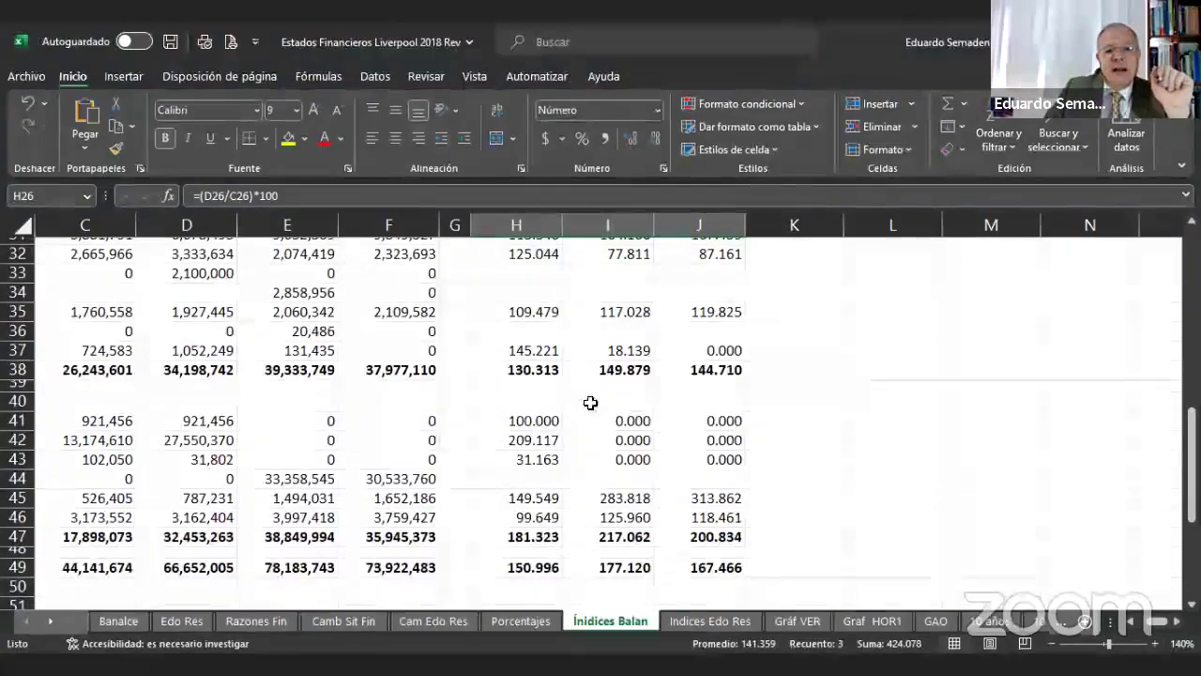
{"action": "left_click_drag", "start_coordinate": [517, 371], "coordinate": [708, 371]}
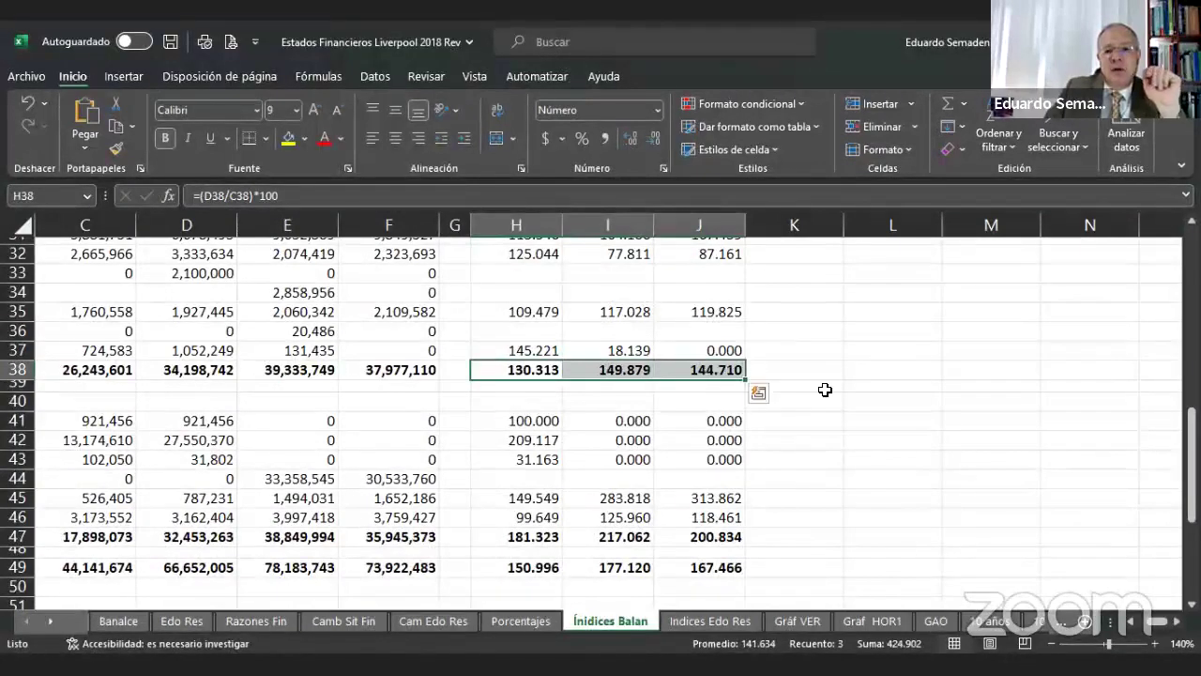
Review the index totals in rows 47, 49, 58 and 62, then return to H4.
{"action": "scroll", "coordinate": [823, 389], "scroll_direction": "down", "scroll_amount": 1}
{"action": "left_click_drag", "start_coordinate": [503, 477], "coordinate": [711, 478]}
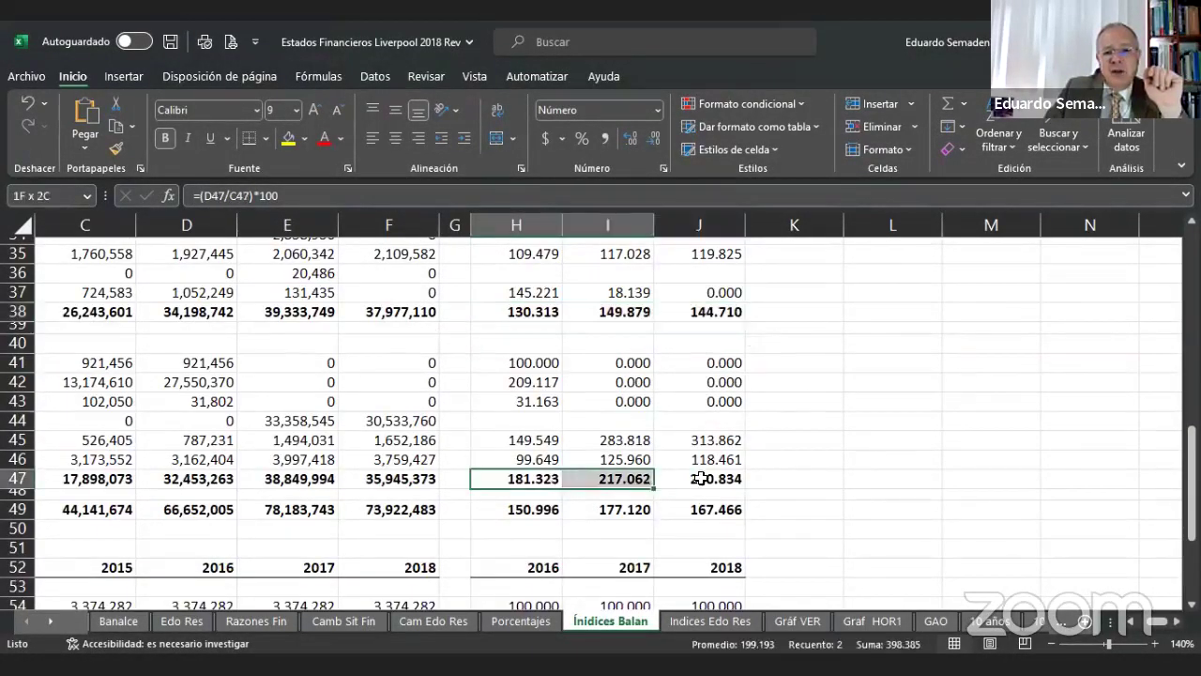
{"action": "left_click_drag", "start_coordinate": [507, 509], "coordinate": [710, 509]}
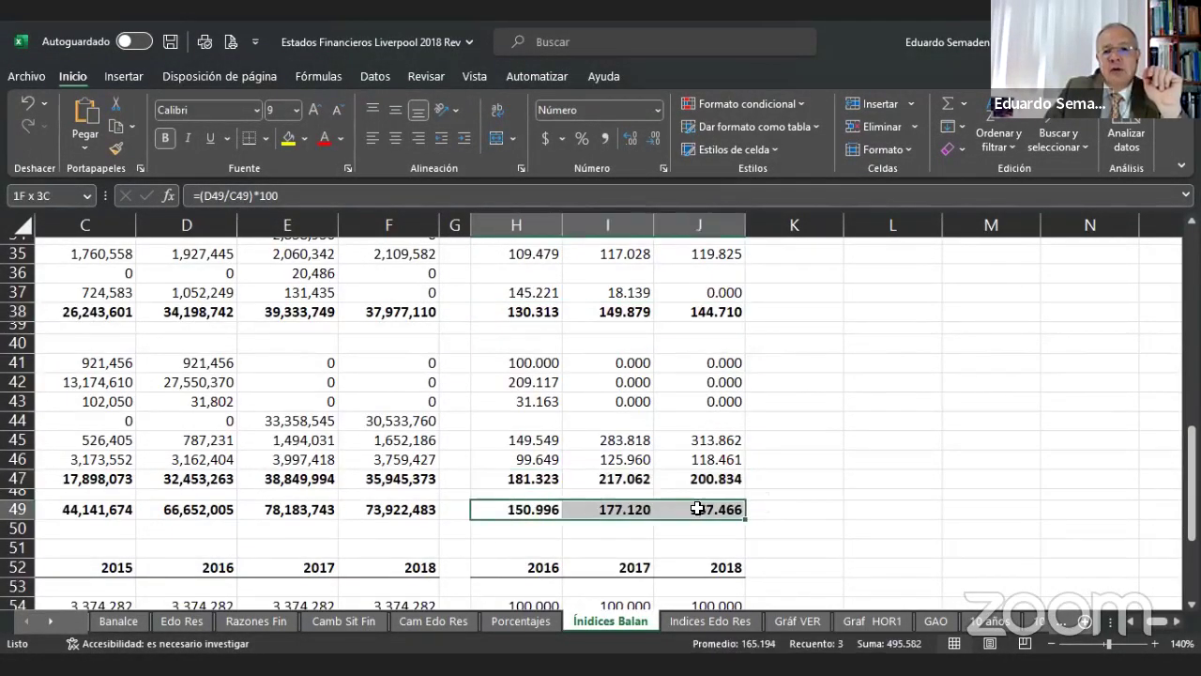
{"action": "scroll", "coordinate": [786, 494], "scroll_direction": "down", "scroll_amount": 5}
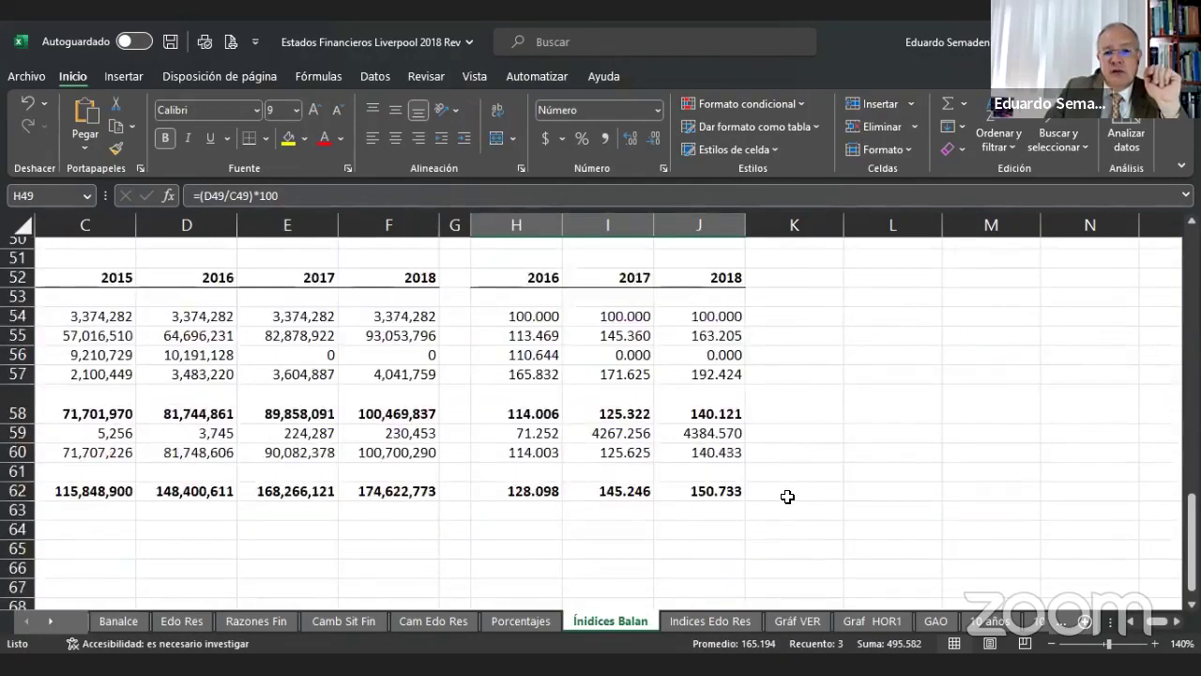
{"action": "scroll", "coordinate": [657, 413], "scroll_direction": "down", "scroll_amount": 1}
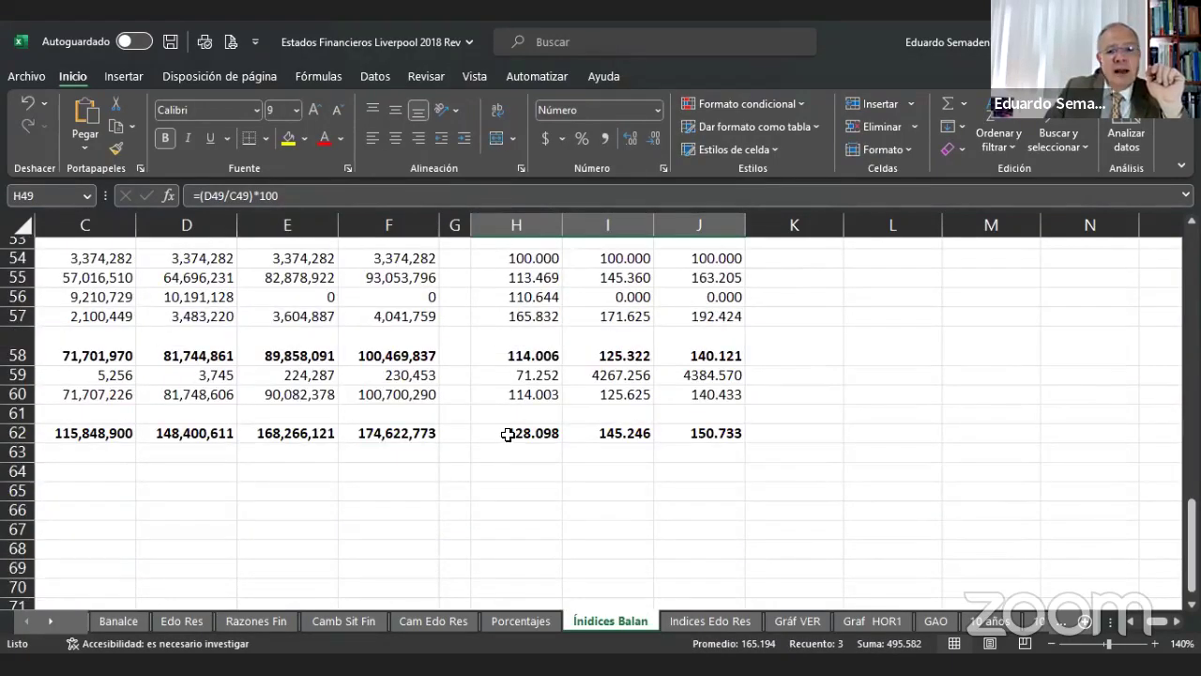
{"action": "left_click_drag", "start_coordinate": [511, 360], "coordinate": [705, 357]}
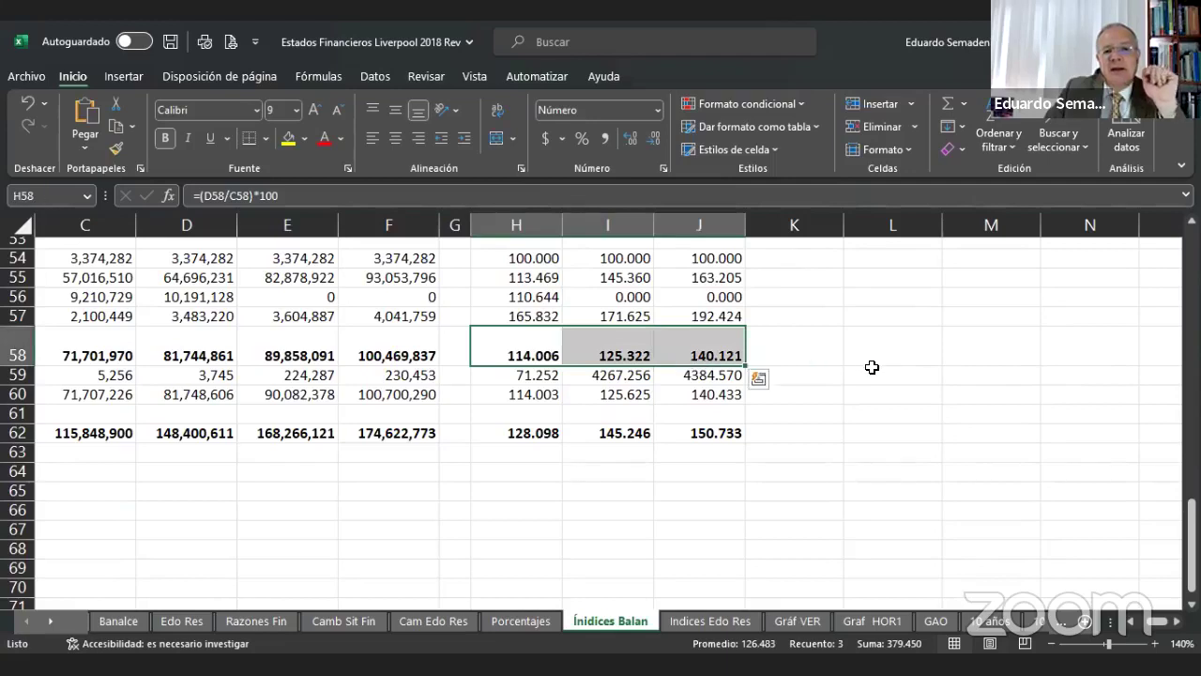
{"action": "left_click_drag", "start_coordinate": [488, 432], "coordinate": [694, 433]}
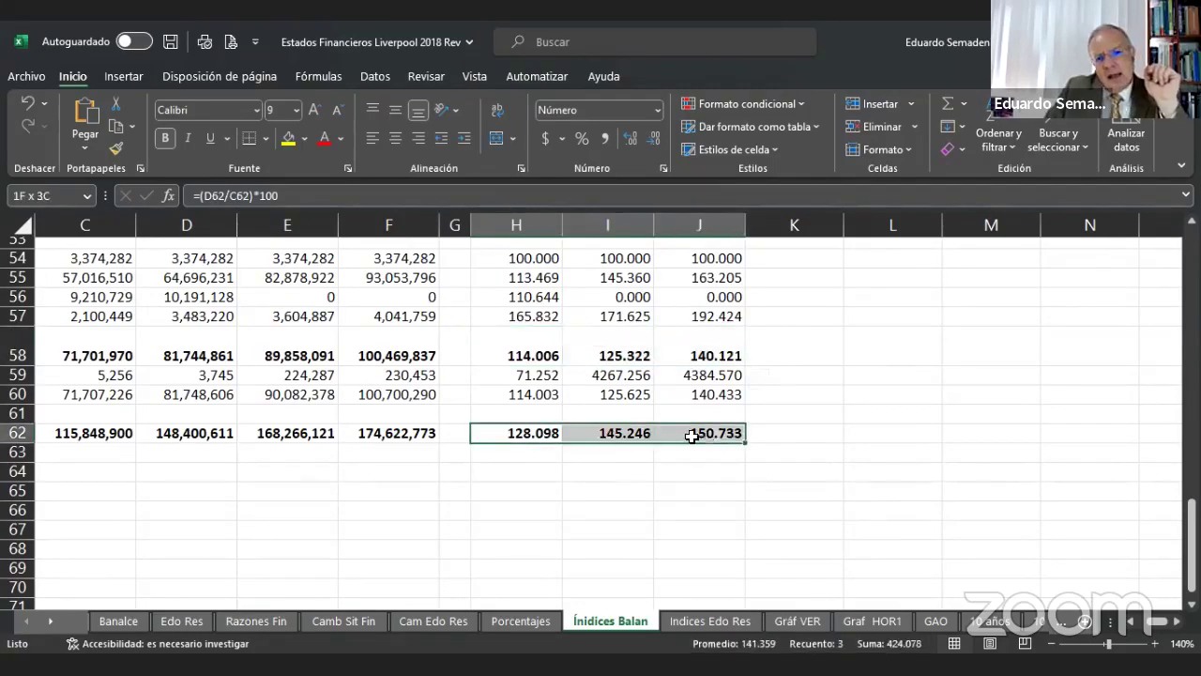
{"action": "left_click", "coordinate": [532, 352]}
{"action": "left_click_drag", "start_coordinate": [532, 353], "coordinate": [710, 354]}
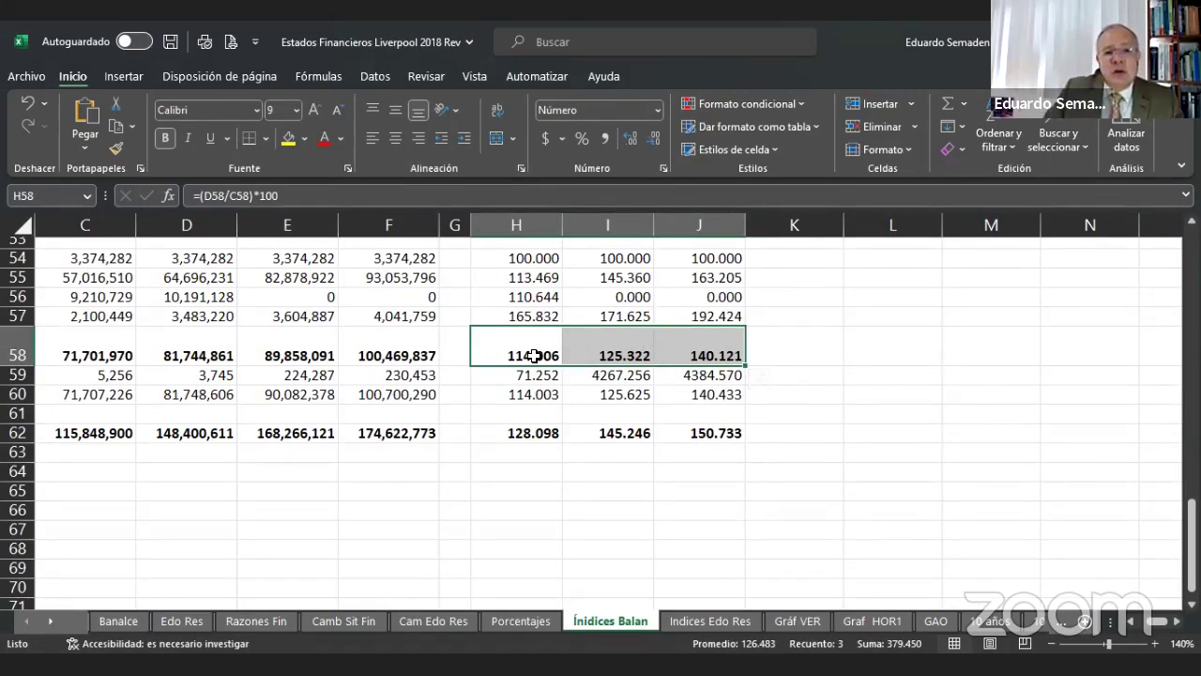
{"action": "key", "text": "ctrl+Home"}
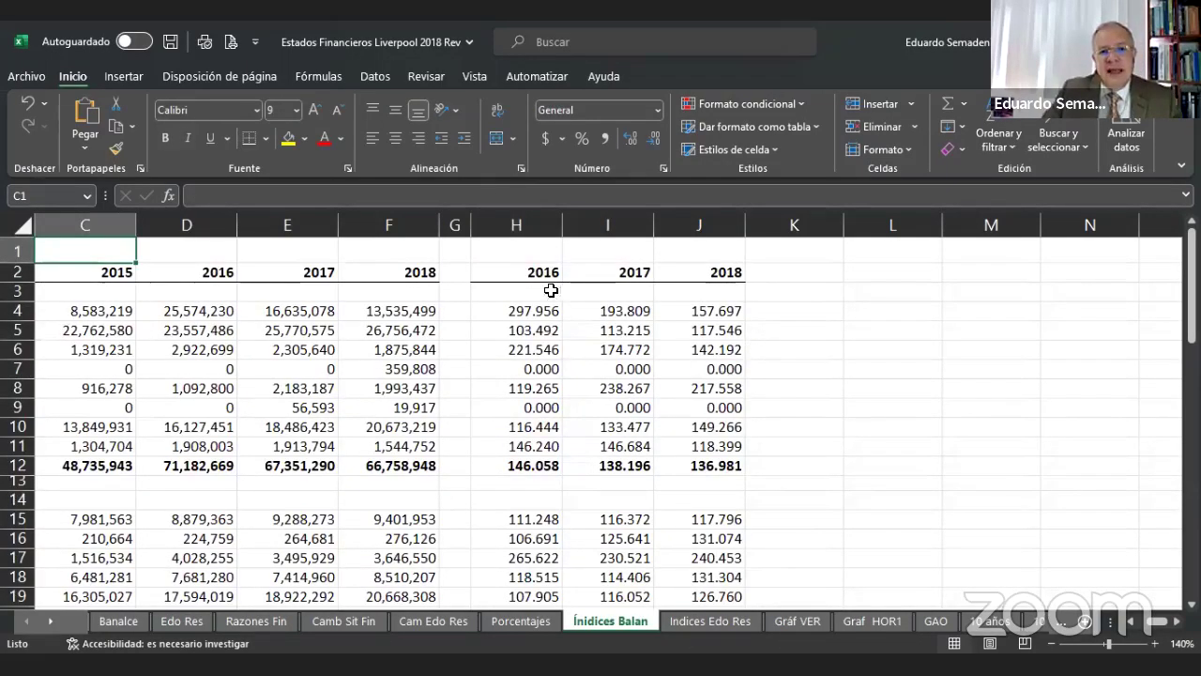
{"action": "left_click", "coordinate": [523, 310]}
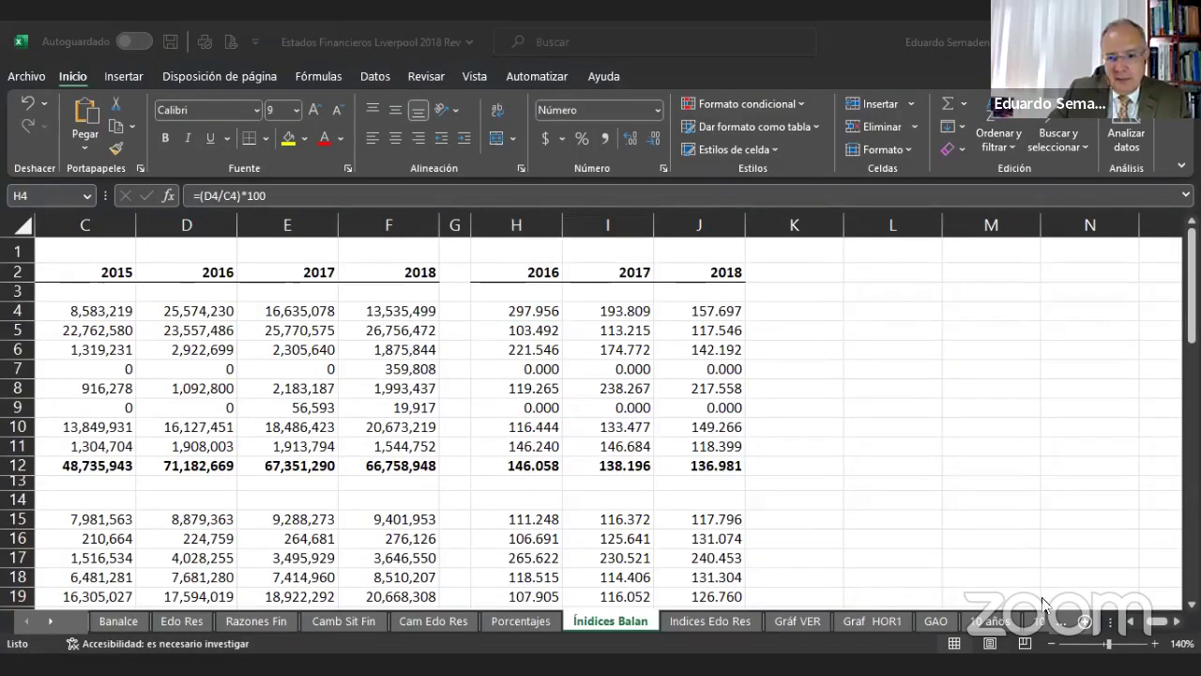
In the Word notes, start a new page headed 'Estados financieros convertidos a índices' with a blank line below.
{"action": "key", "text": "alt+Tab"}
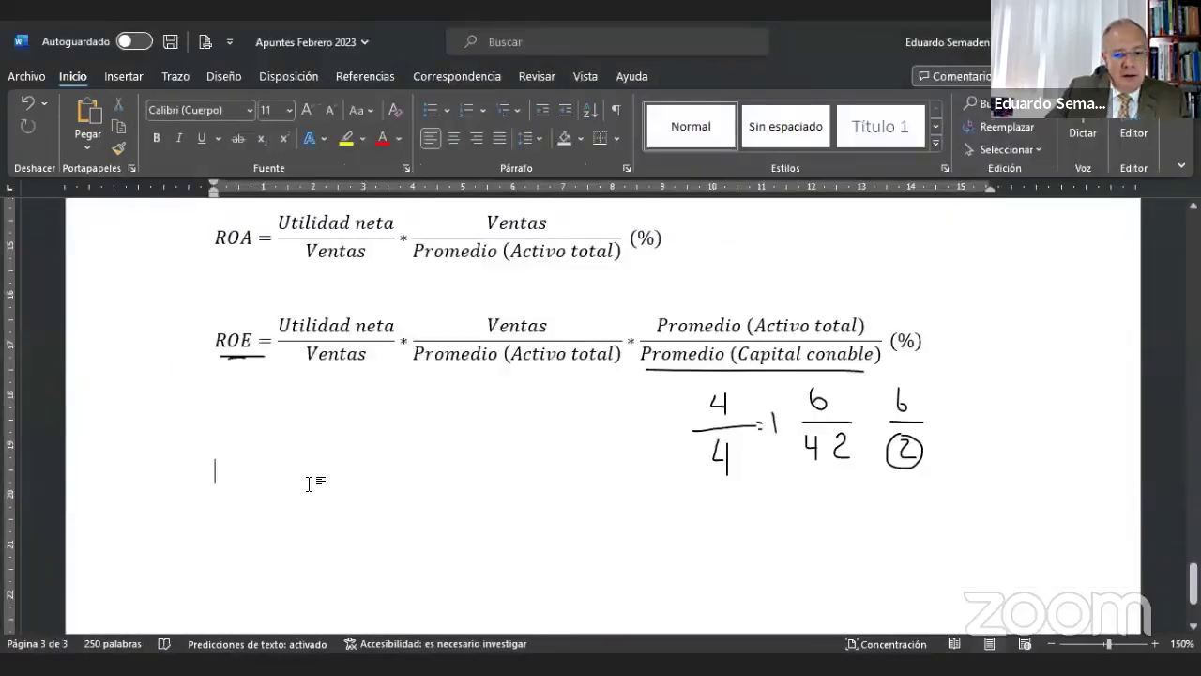
{"action": "scroll", "coordinate": [497, 466], "scroll_direction": "down", "scroll_amount": 3}
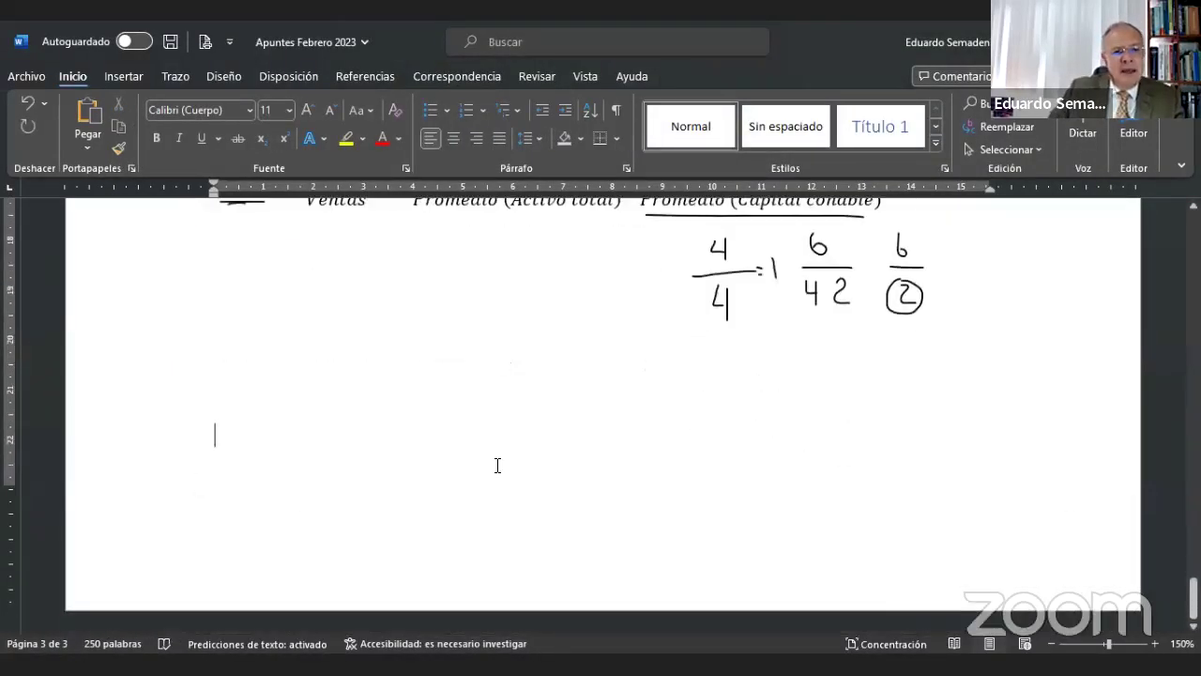
{"action": "left_click", "coordinate": [500, 460]}
{"action": "key", "text": "ctrl+Return"}
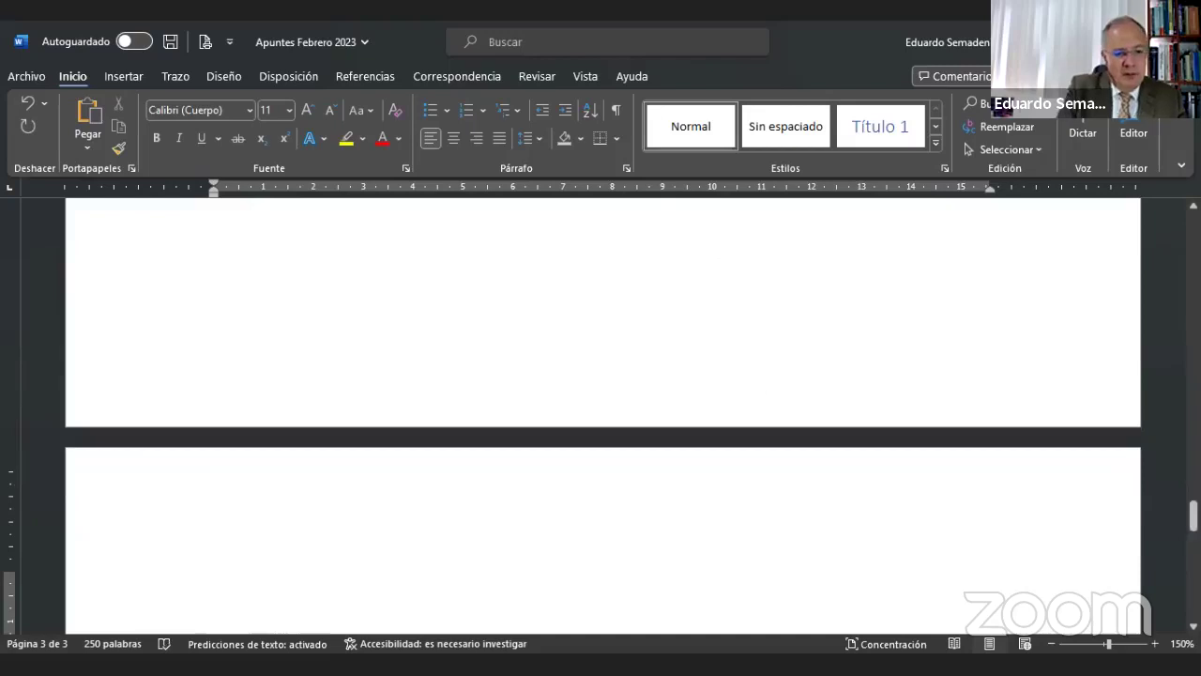
{"action": "type", "text": "Estado"}
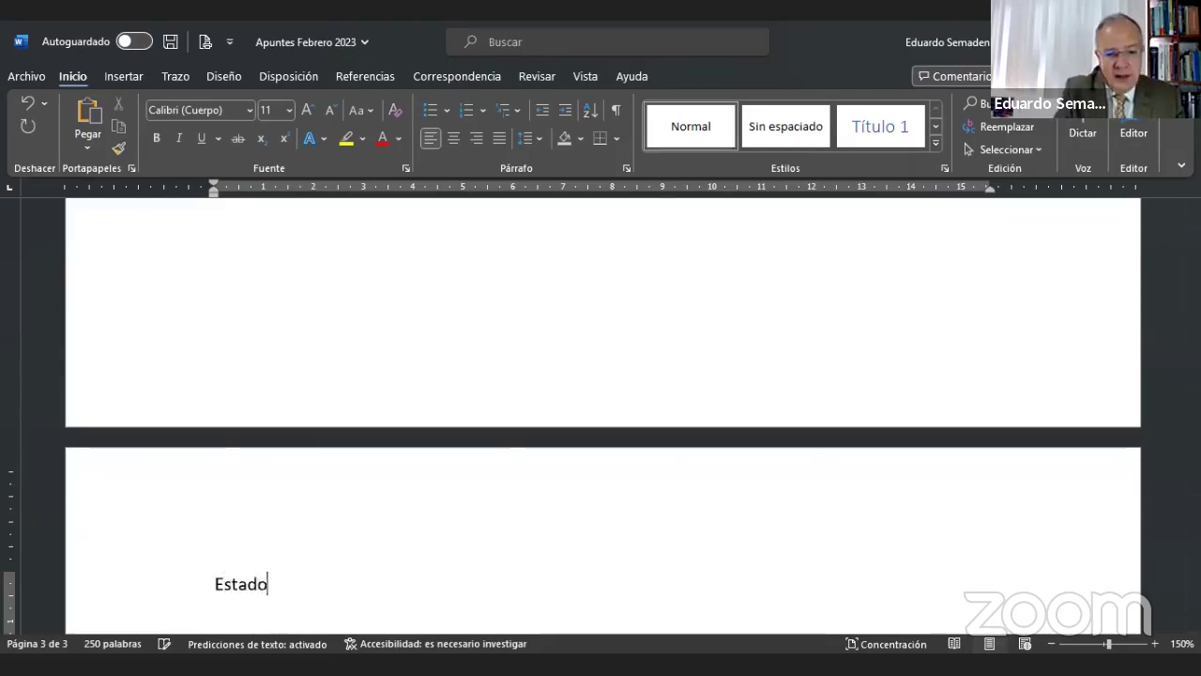
{"action": "type", "text": "s financiero"}
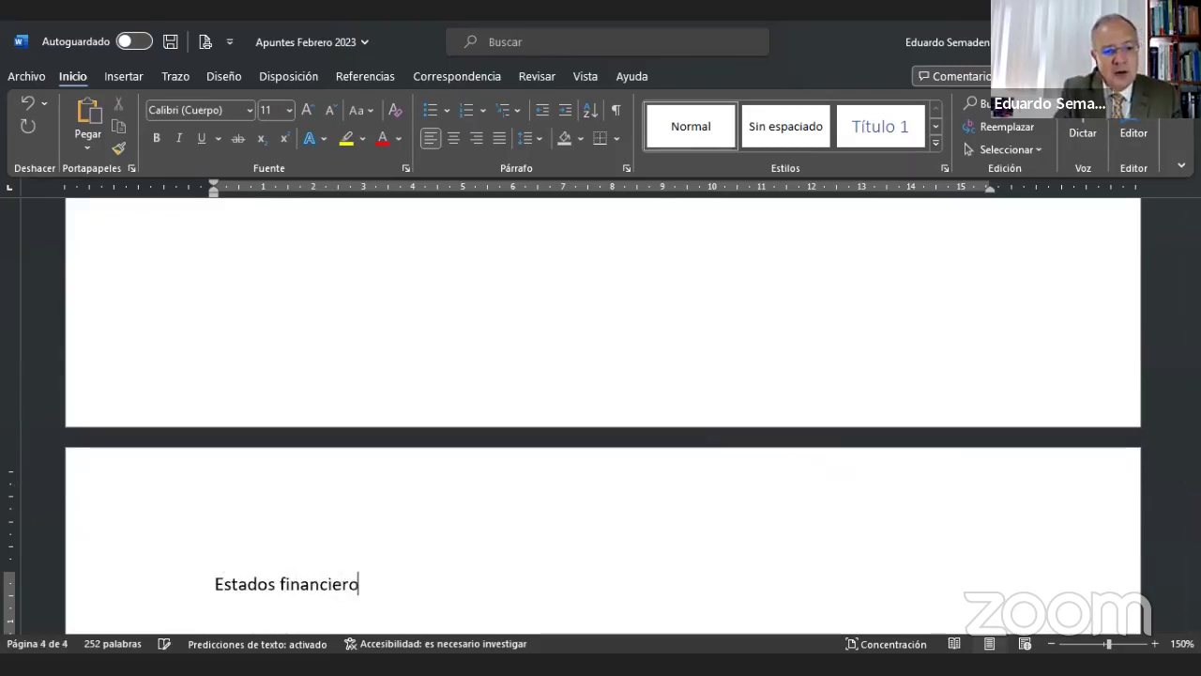
{"action": "type", "text": "s "}
{"action": "type", "text": "co"}
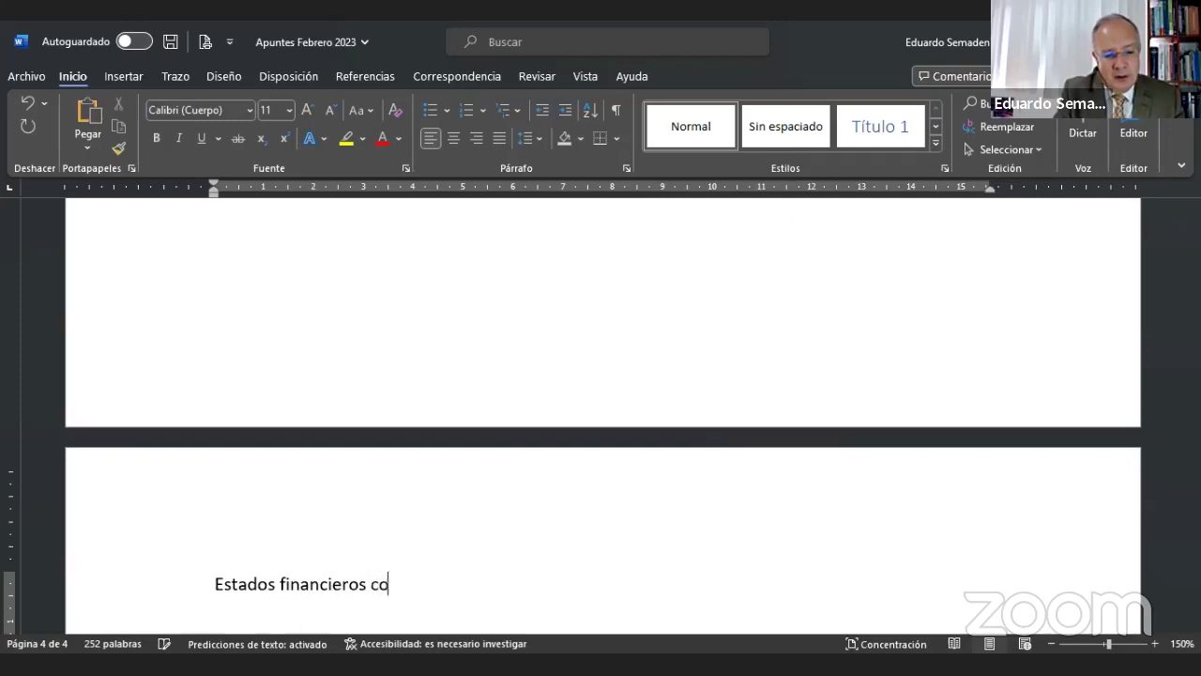
{"action": "type", "text": "nvertidos a índices"}
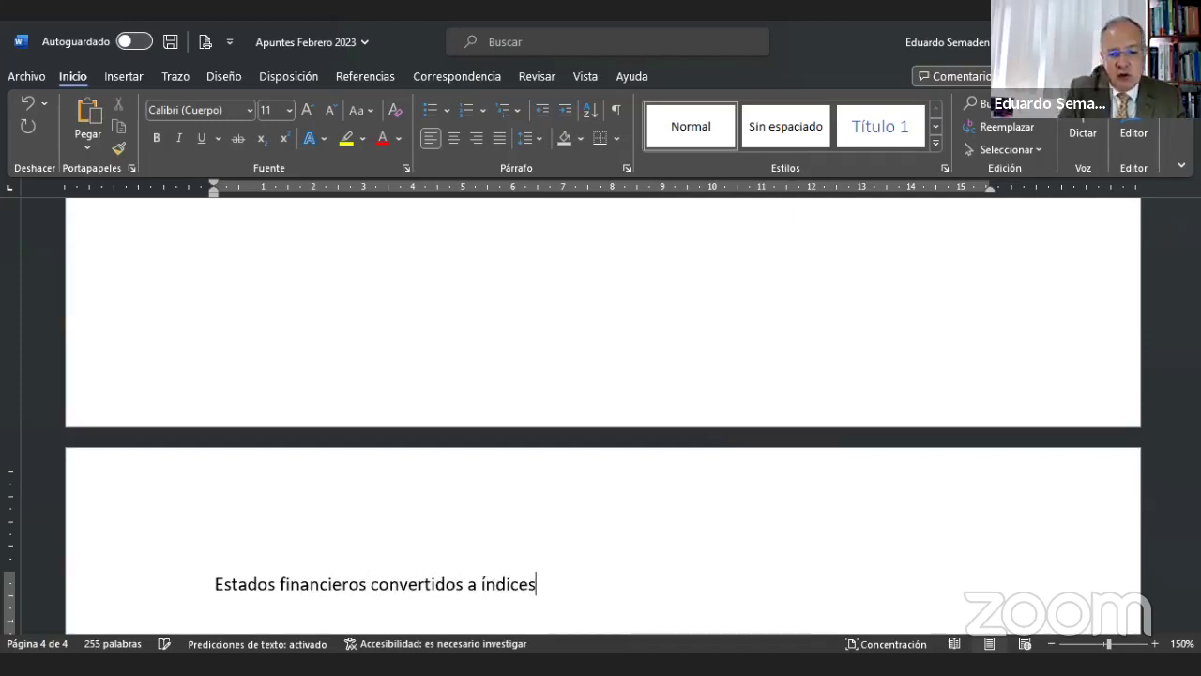
{"action": "key", "text": "Return"}
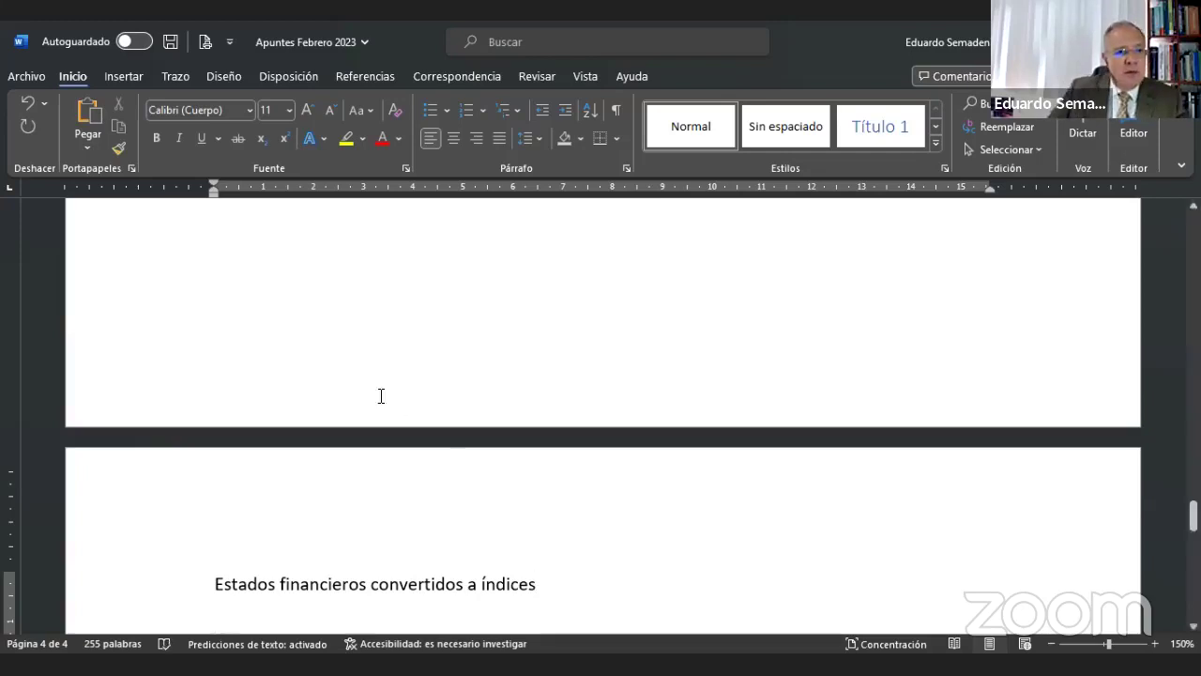
{"action": "left_click", "coordinate": [120, 78]}
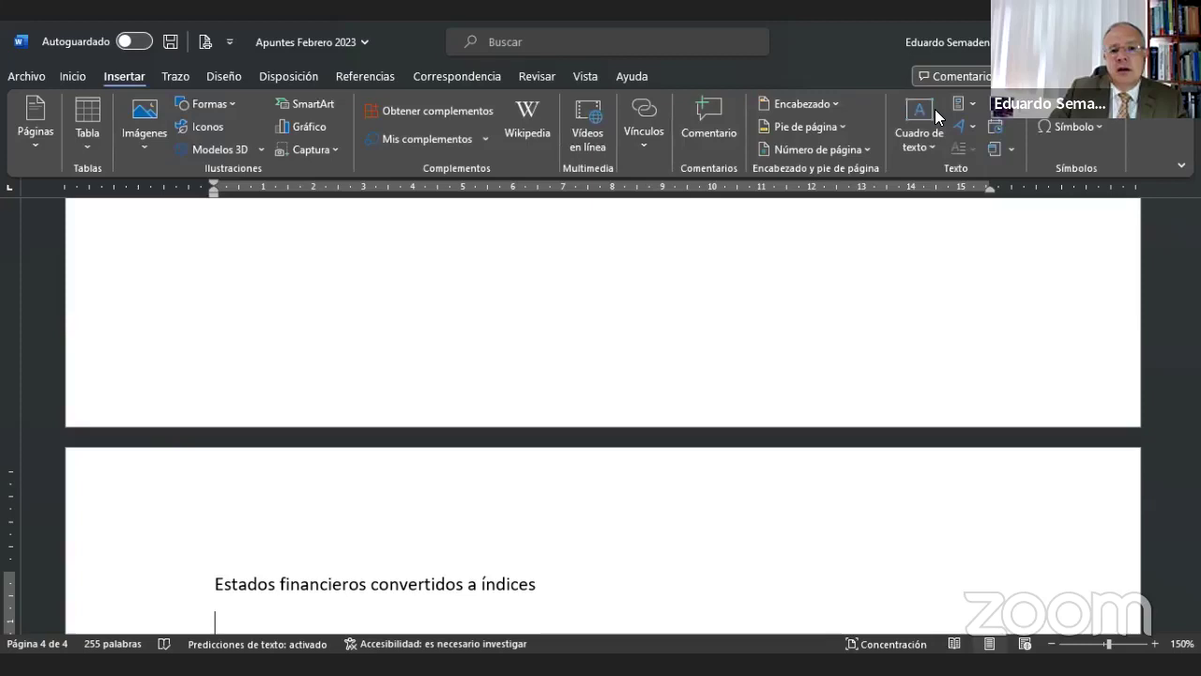
Insert a left-aligned equation under the heading that begins 'Índice ='.
{"action": "left_click", "coordinate": [1058, 103]}
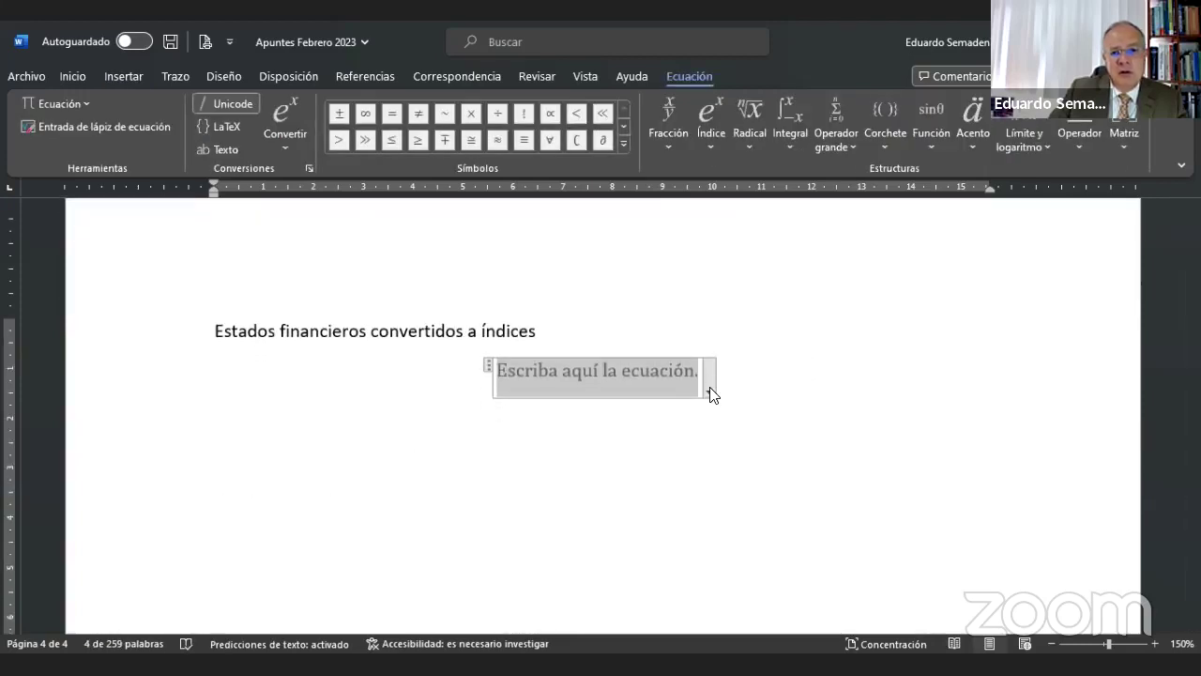
{"action": "left_click", "coordinate": [709, 392]}
{"action": "mouse_move", "coordinate": [673, 563]}
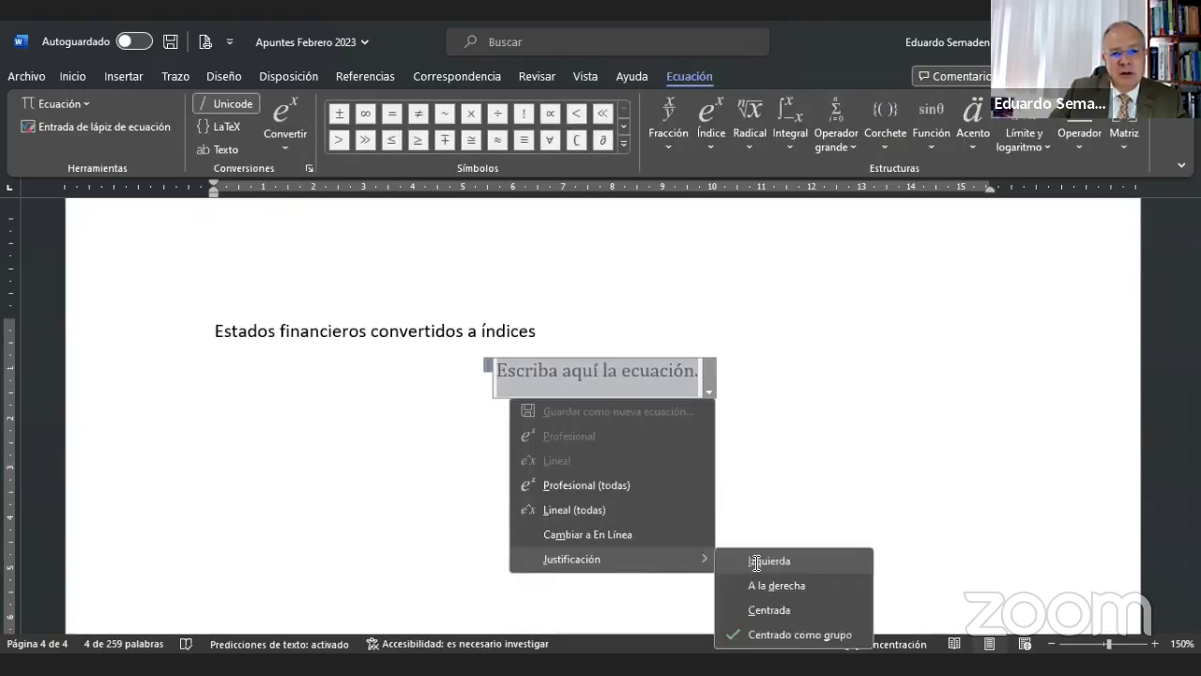
{"action": "left_click", "coordinate": [753, 556]}
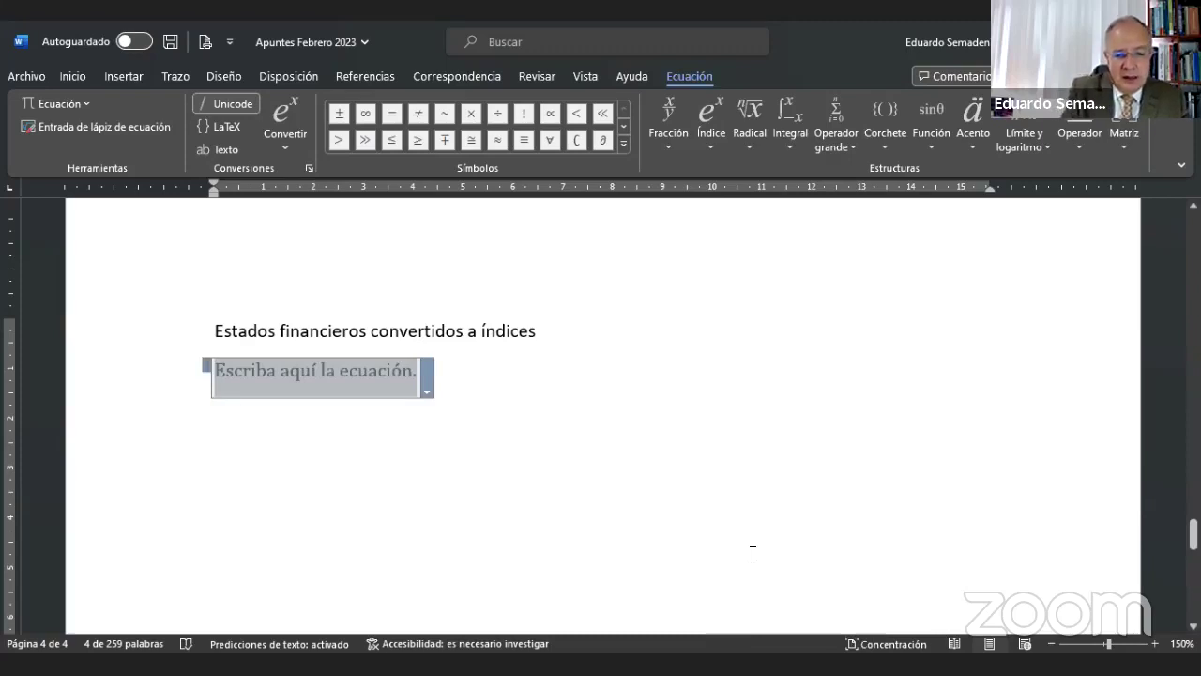
{"action": "type", "text": "Índice "}
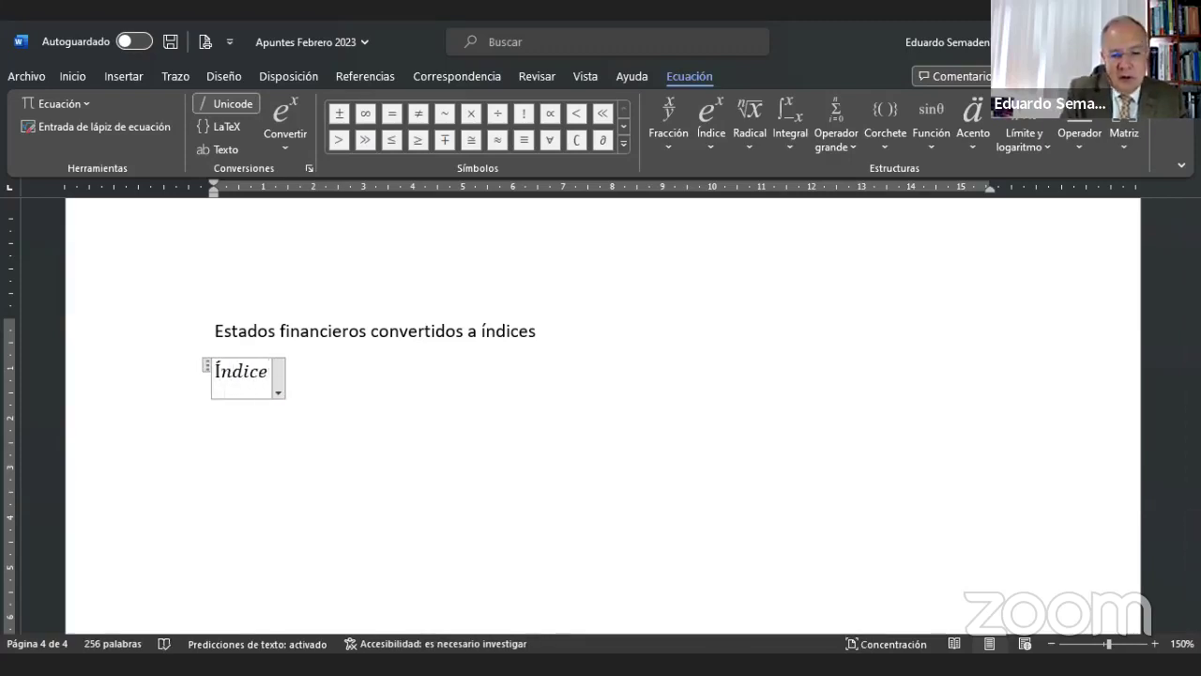
{"action": "type", "text": "="}
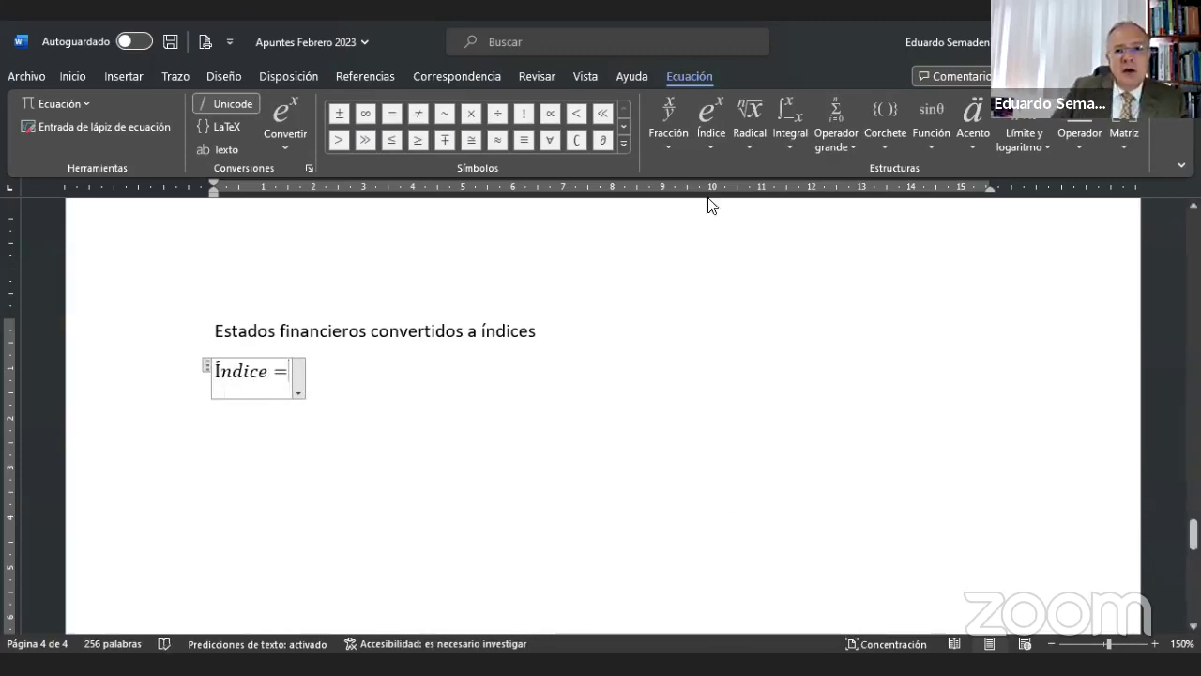
Complete the equation with the fraction Saldo reciente / Saldo anterior followed by * 100.
{"action": "left_click", "coordinate": [674, 122]}
{"action": "left_click", "coordinate": [690, 230]}
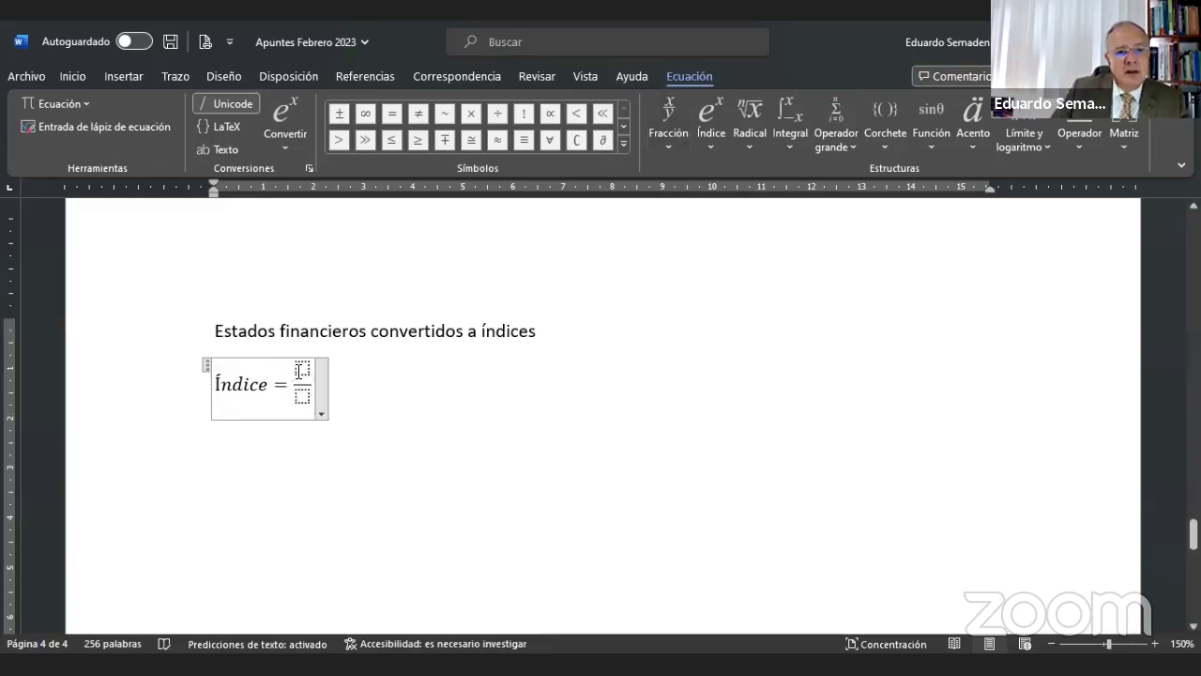
{"action": "left_click", "coordinate": [301, 369]}
{"action": "type", "text": "Sa"}
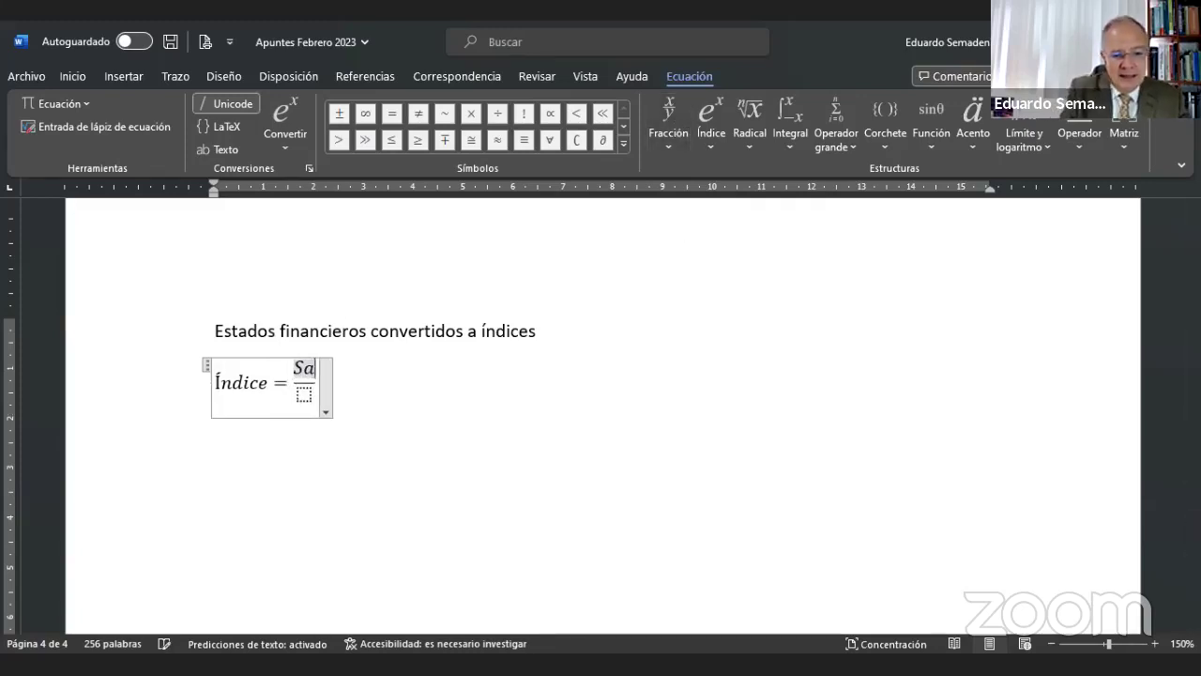
{"action": "type", "text": "ldo rec"}
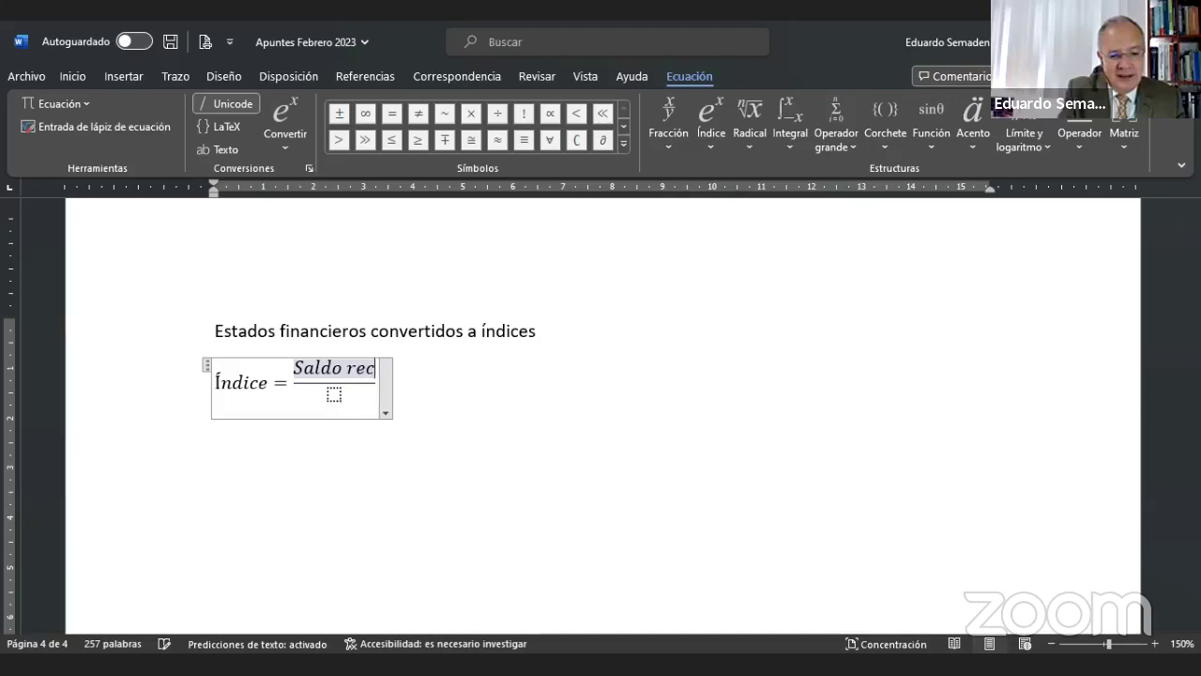
{"action": "type", "text": "iente"}
{"action": "key", "text": "BackSpace"}
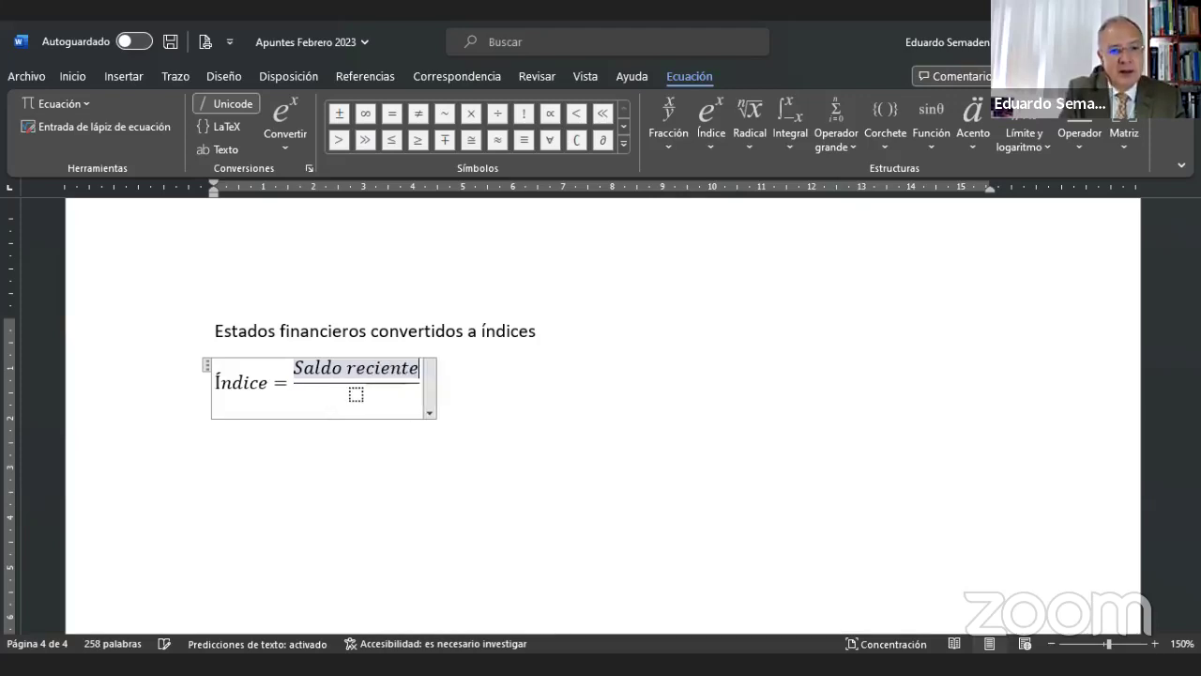
{"action": "key", "text": "Down"}
{"action": "type", "text": "Saldo"}
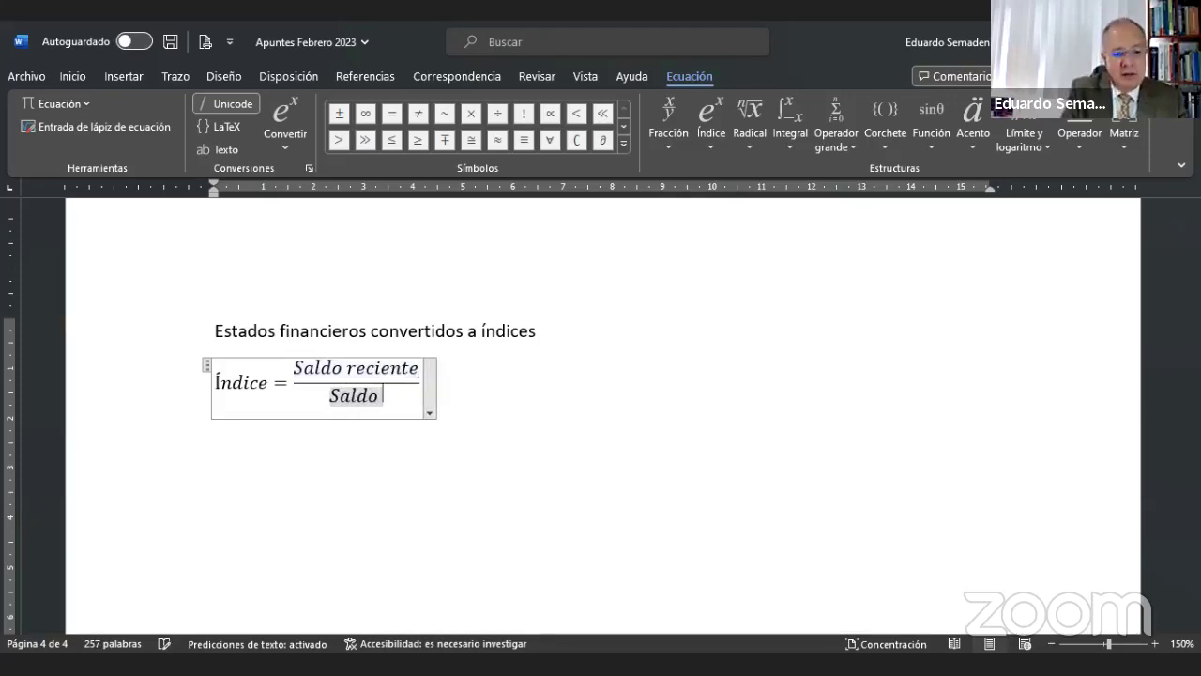
{"action": "type", "text": " anterior"}
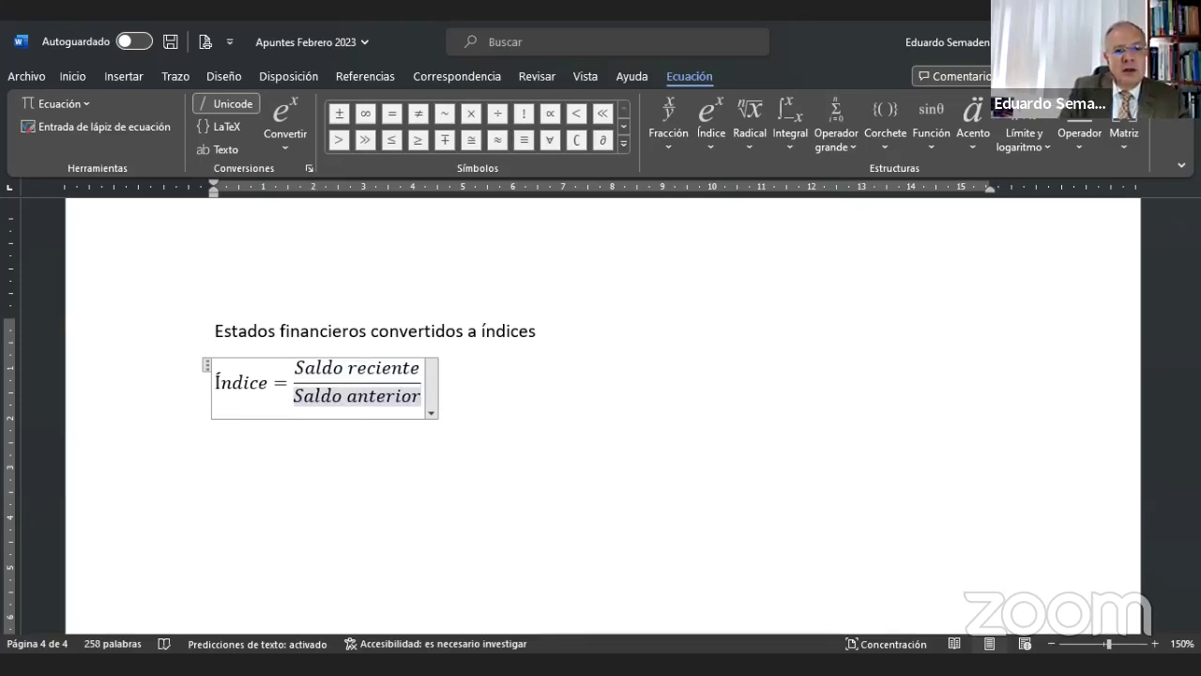
{"action": "key", "text": "Right"}
{"action": "type", "text": "* 100"}
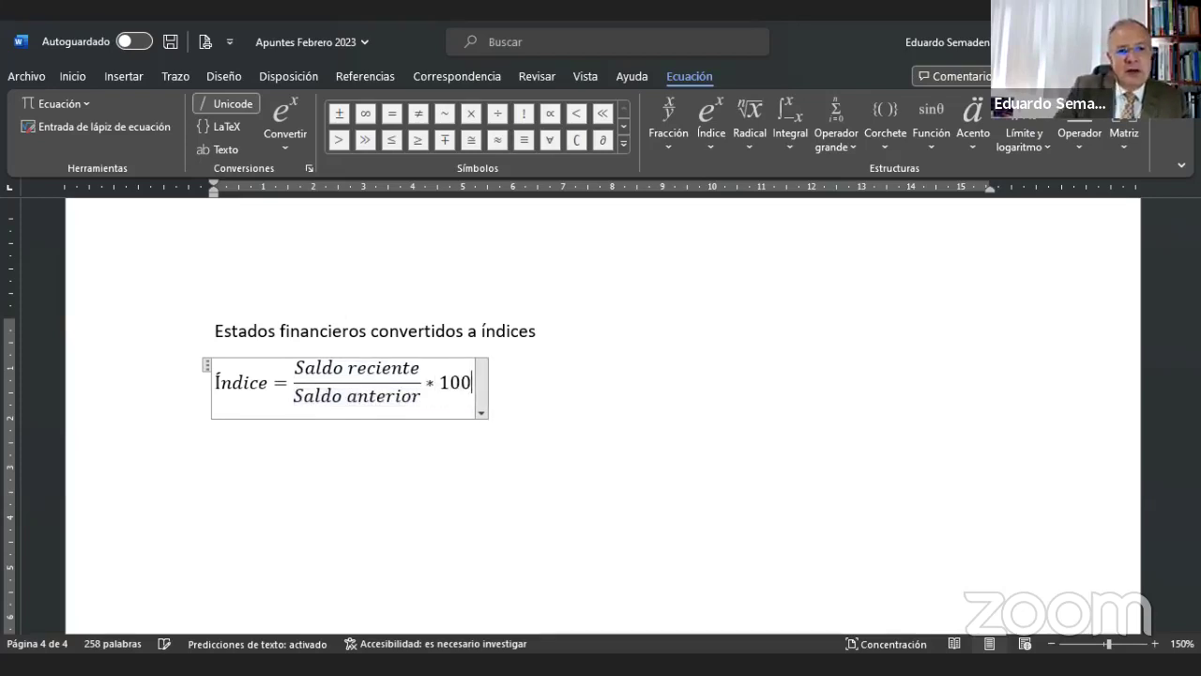
{"action": "left_click", "coordinate": [629, 418]}
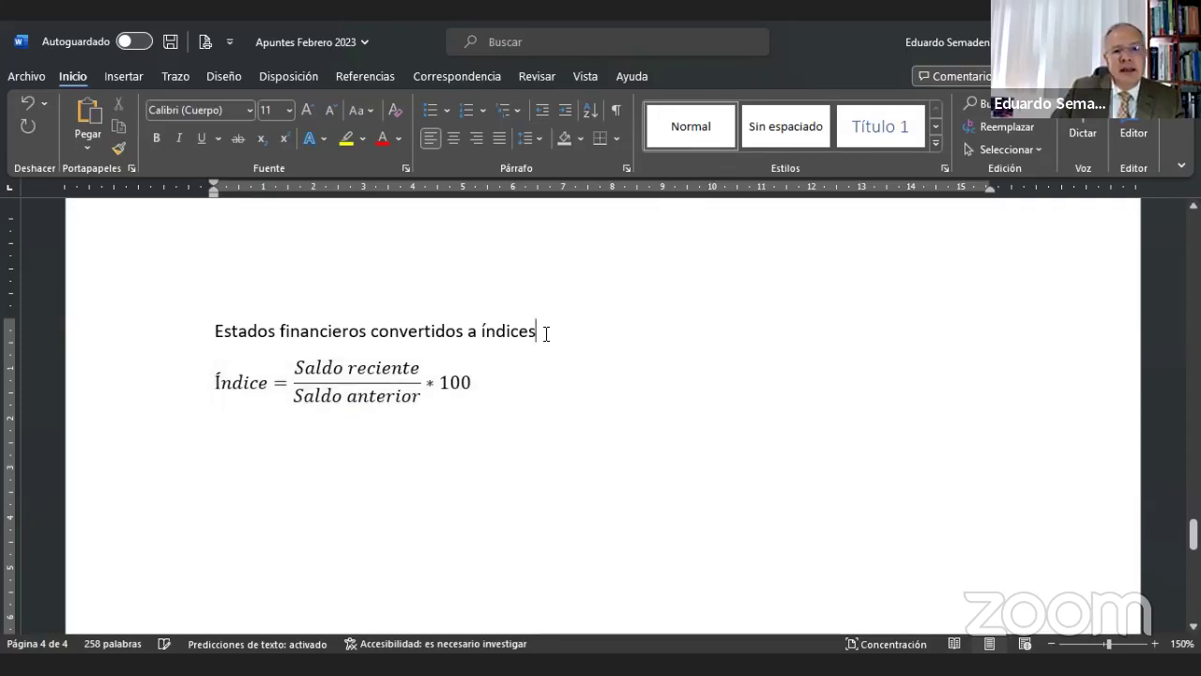
Add the line 'Establecer una base 100' right after the heading.
{"action": "key", "text": "Return"}
{"action": "type", "text": "Esr"}
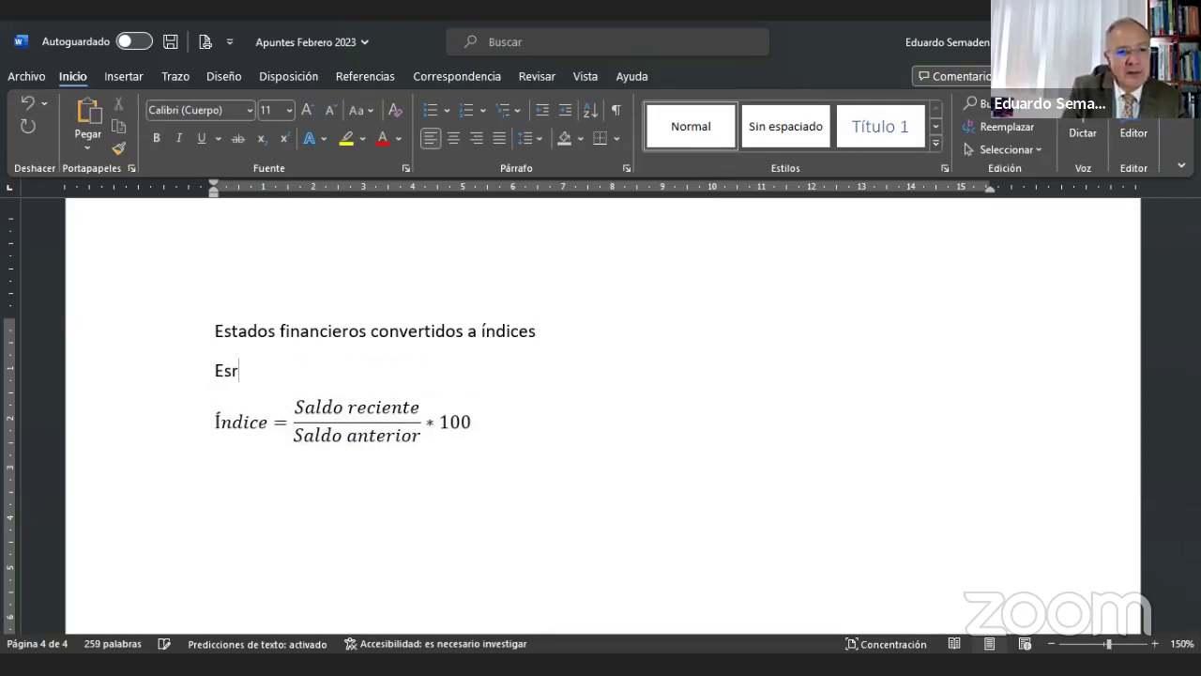
{"action": "key", "text": "BackSpace"}
{"action": "type", "text": "tab"}
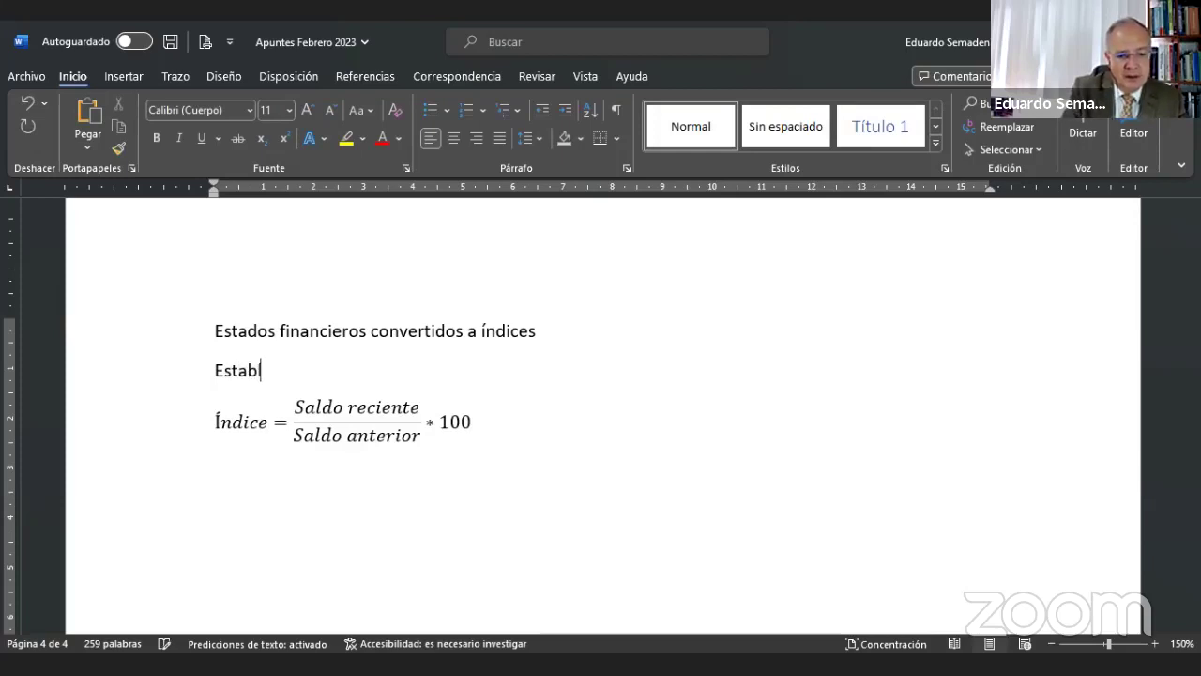
{"action": "type", "text": "lecer una base 100"}
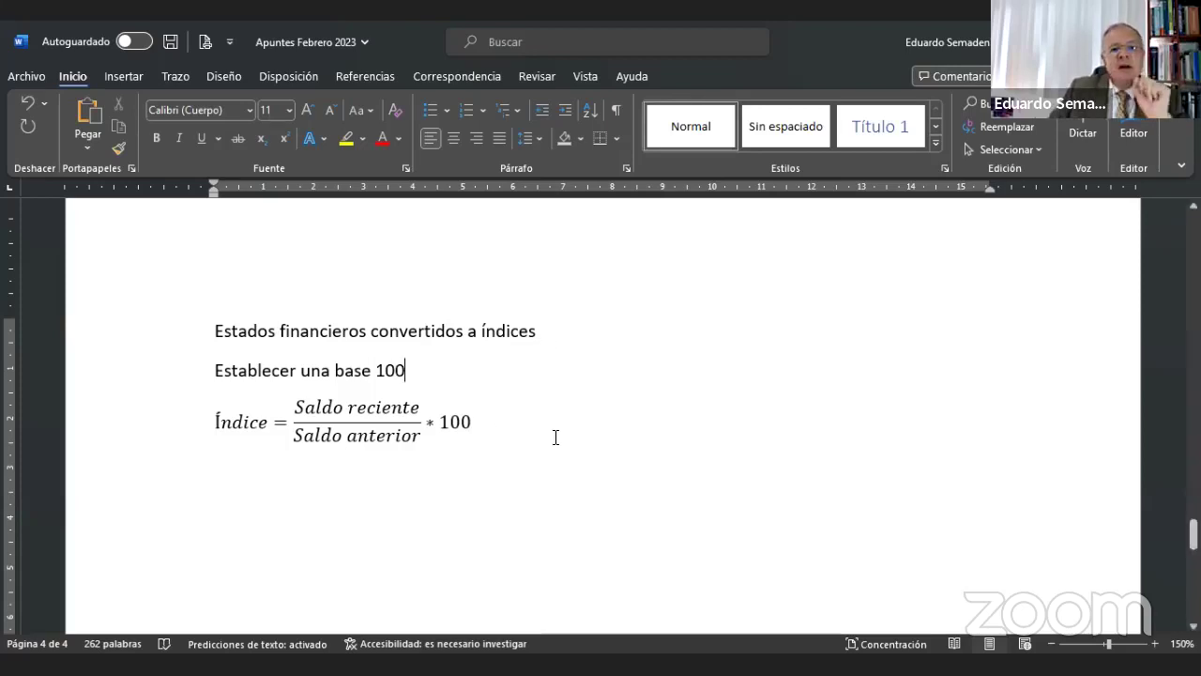
Change the equation's denominator from Saldo anterior to Saldo base 100.
{"action": "left_click", "coordinate": [422, 408]}
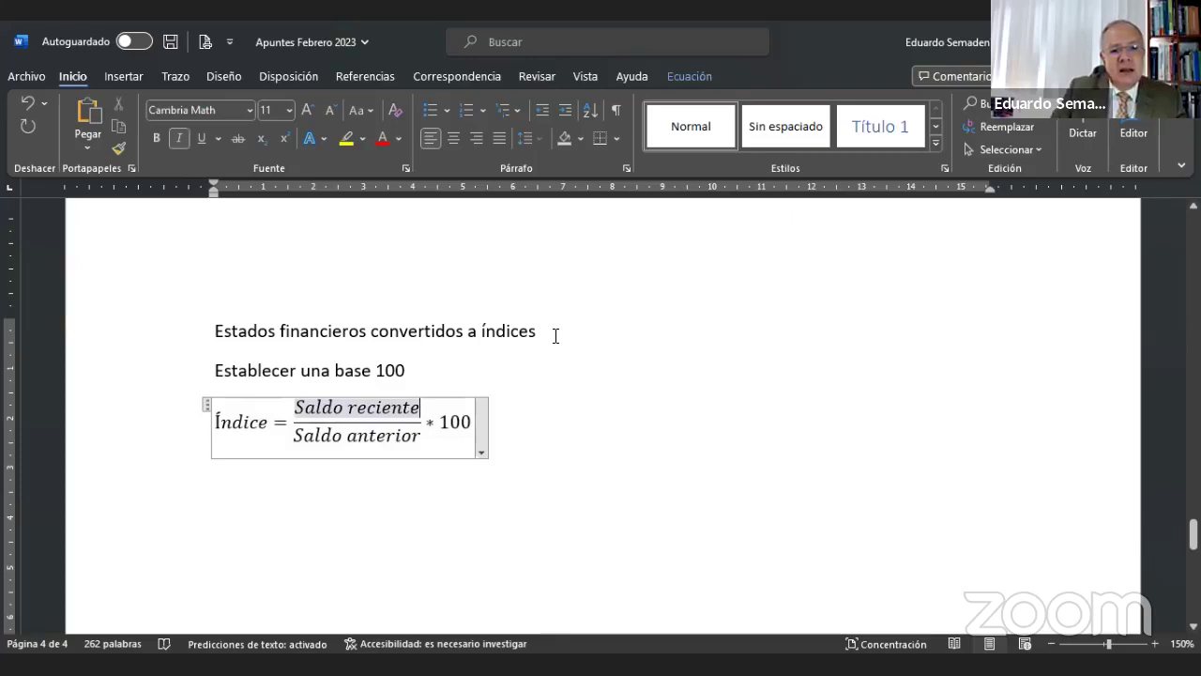
{"action": "key", "text": "Down"}
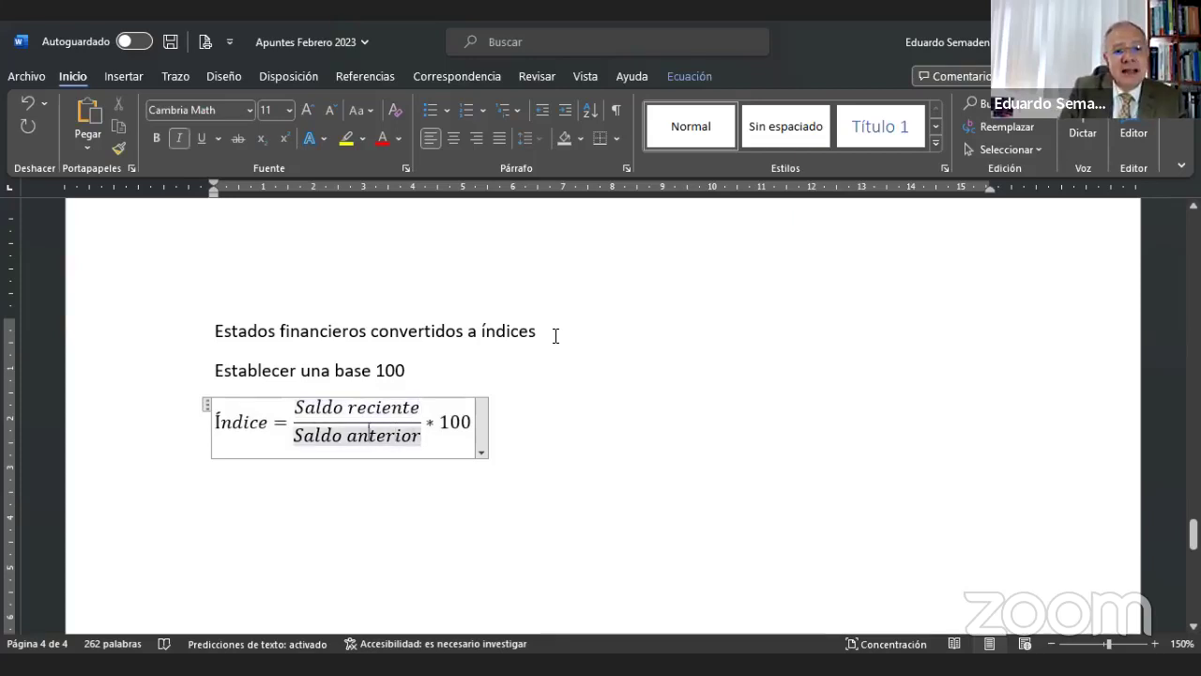
{"action": "key", "text": "Left"}
{"action": "key", "text": "Left"}
{"action": "type", "text": "base "}
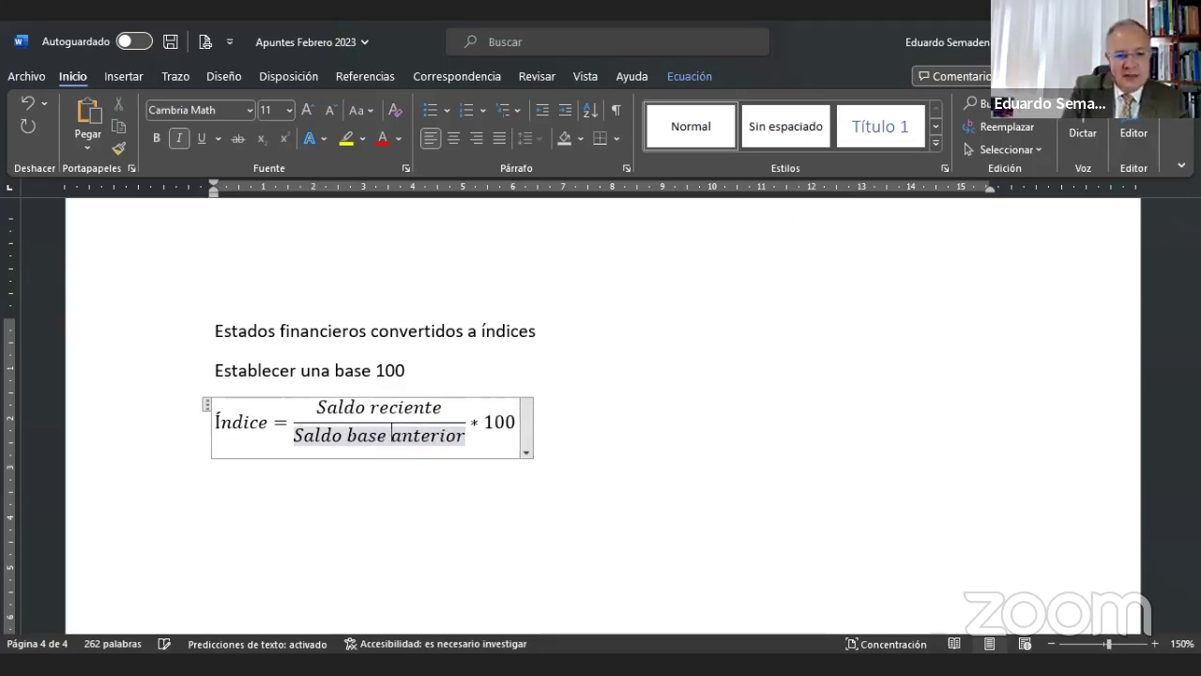
{"action": "type", "text": "100"}
{"action": "key", "text": "Delete"}
{"action": "key", "text": "Delete"}
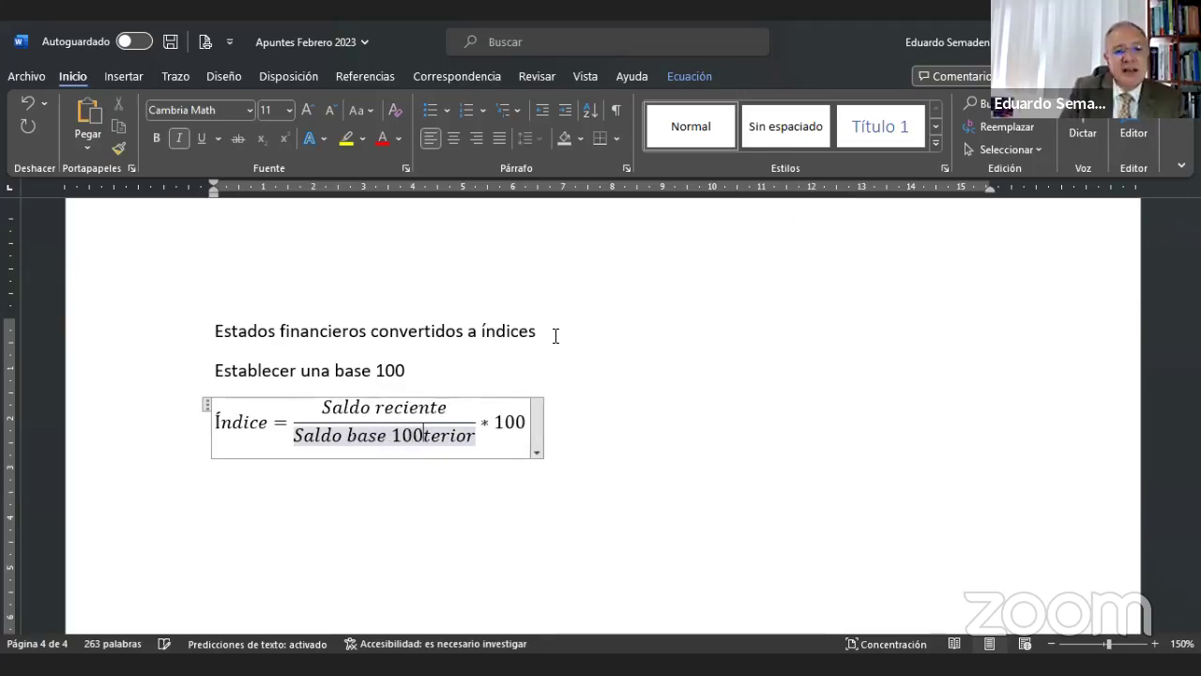
{"action": "key", "text": "Delete"}
{"action": "key", "text": "Delete"}
{"action": "key", "text": "Delete"}
{"action": "key", "text": "Delete"}
{"action": "key", "text": "Delete"}
{"action": "key", "text": "Delete"}
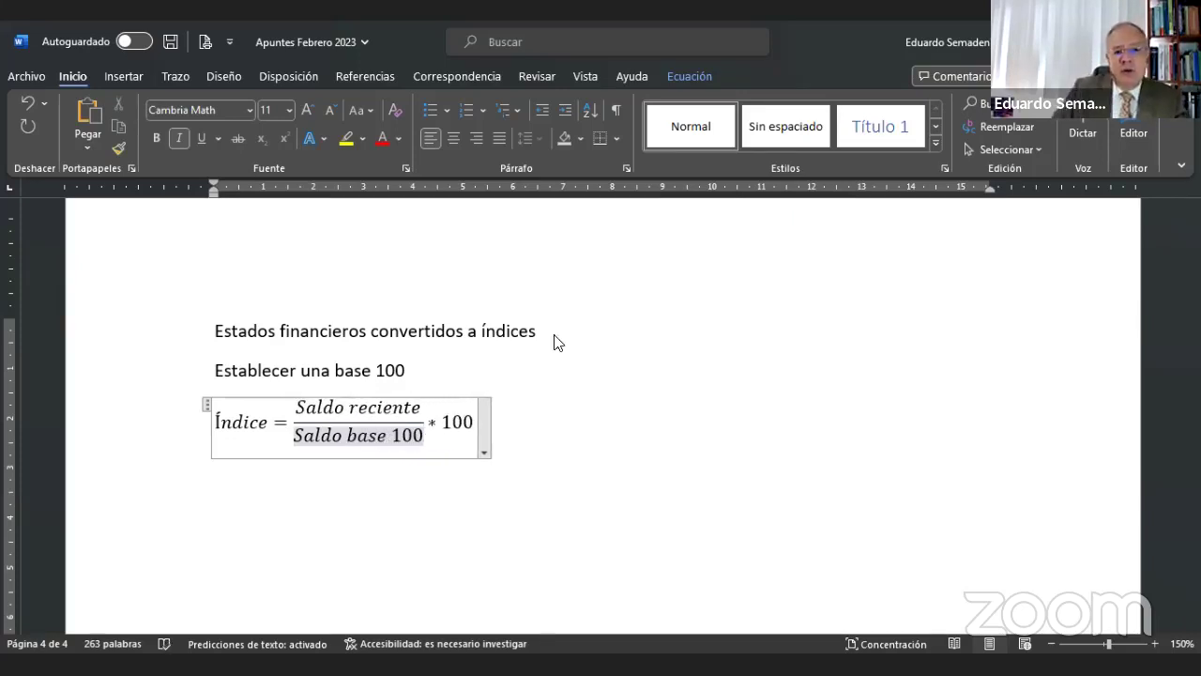
{"action": "left_click", "coordinate": [634, 436]}
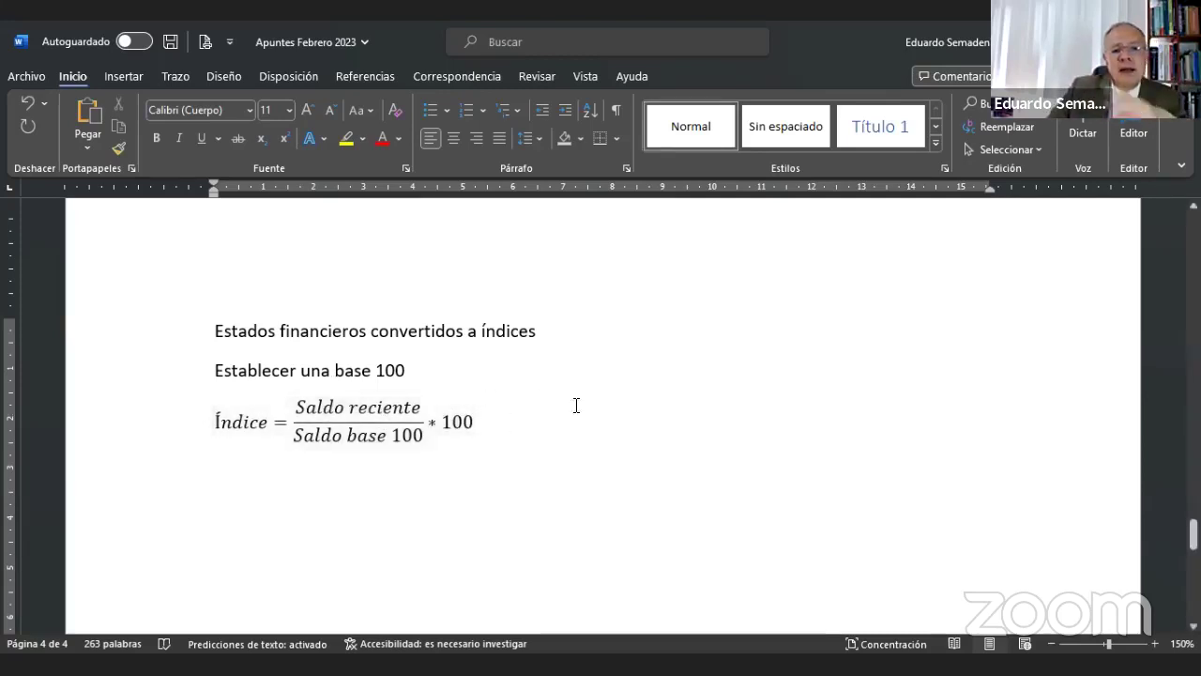
{"action": "left_click", "coordinate": [252, 480]}
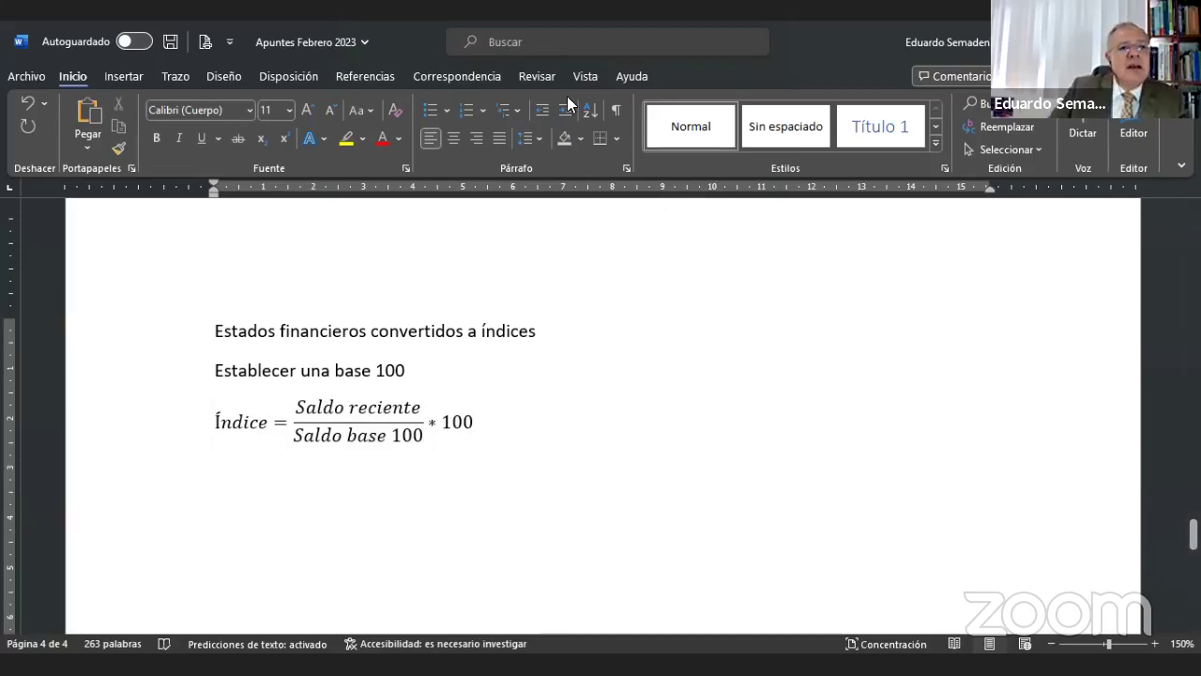
{"action": "left_click", "coordinate": [126, 75]}
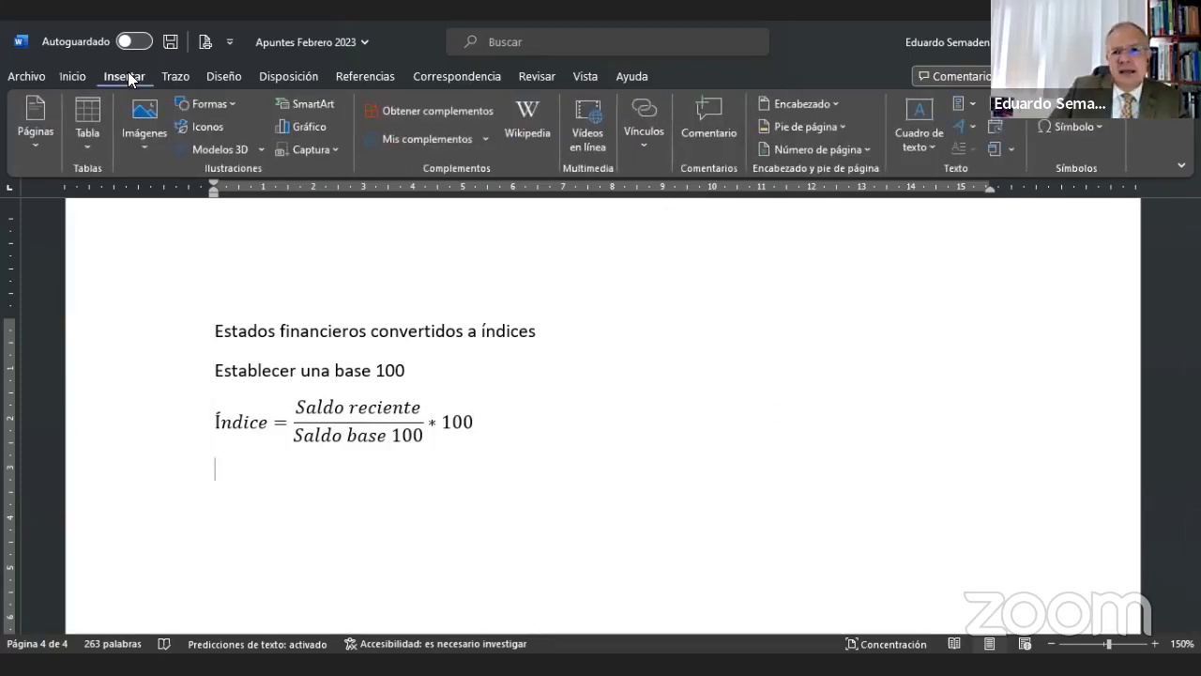
Insert a second left-aligned equation starting 'Crecimiento porcentual ='.
{"action": "left_click", "coordinate": [1051, 104]}
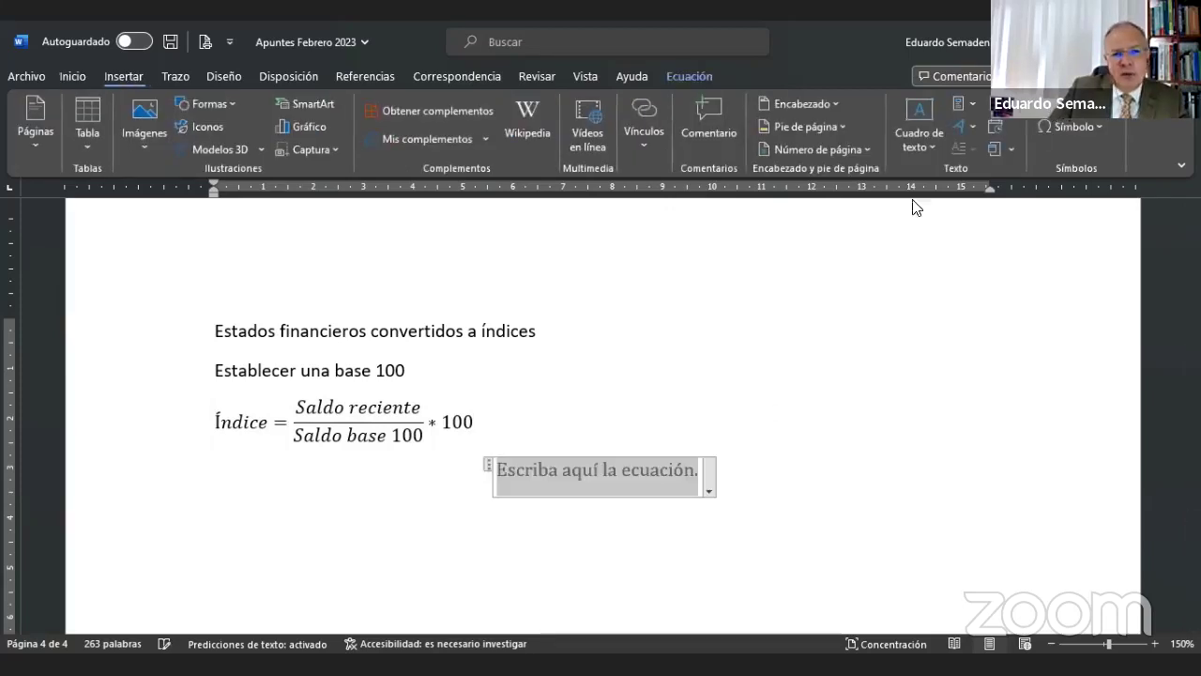
{"action": "left_click", "coordinate": [708, 489]}
{"action": "left_click", "coordinate": [742, 443]}
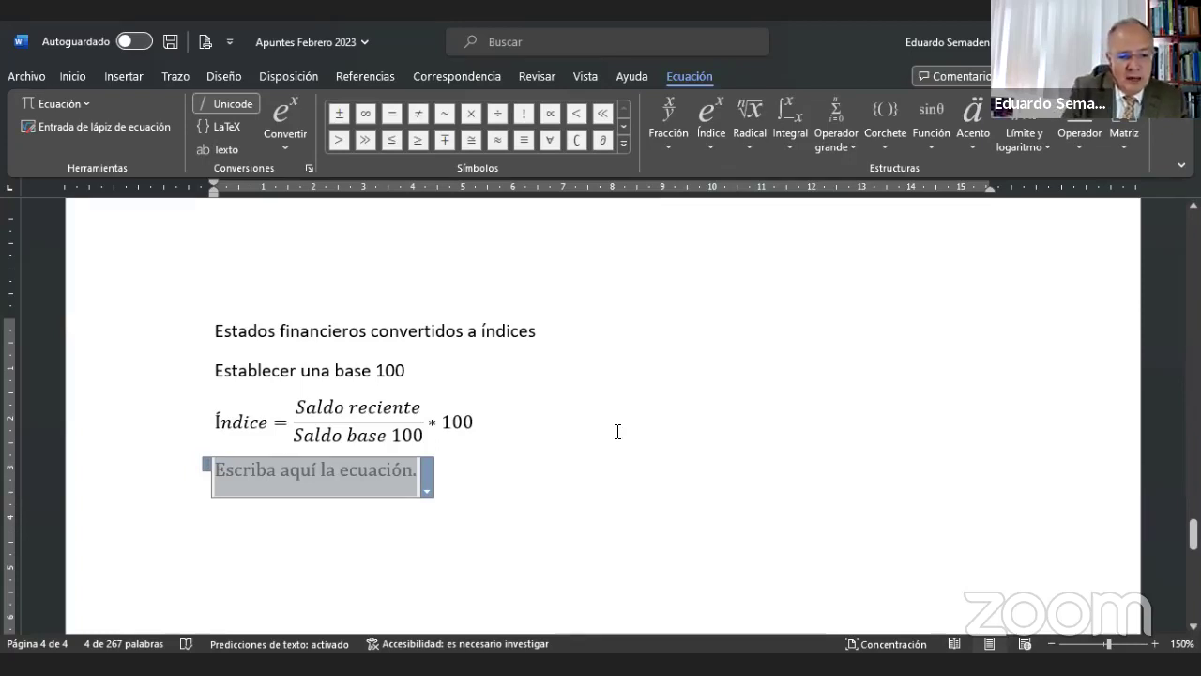
{"action": "type", "text": "Crecimient "}
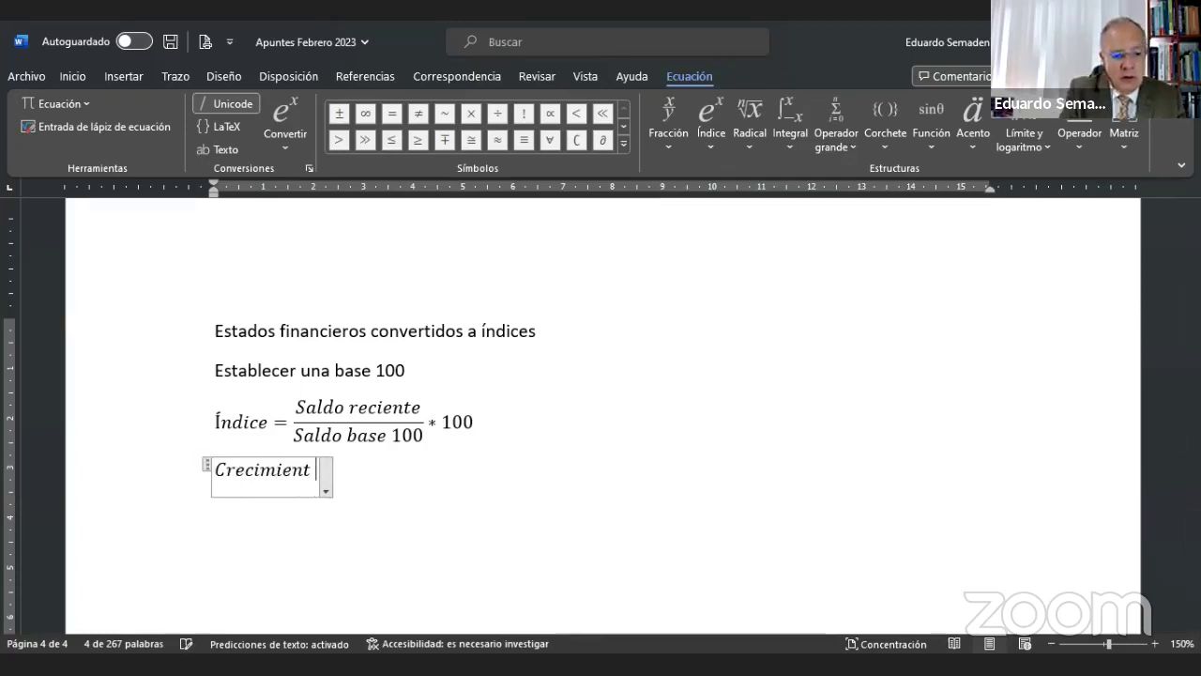
{"action": "type", "text": "po"}
{"action": "key", "text": "BackSpace"}
{"action": "key", "text": "BackSpace"}
{"action": "key", "text": "BackSpace"}
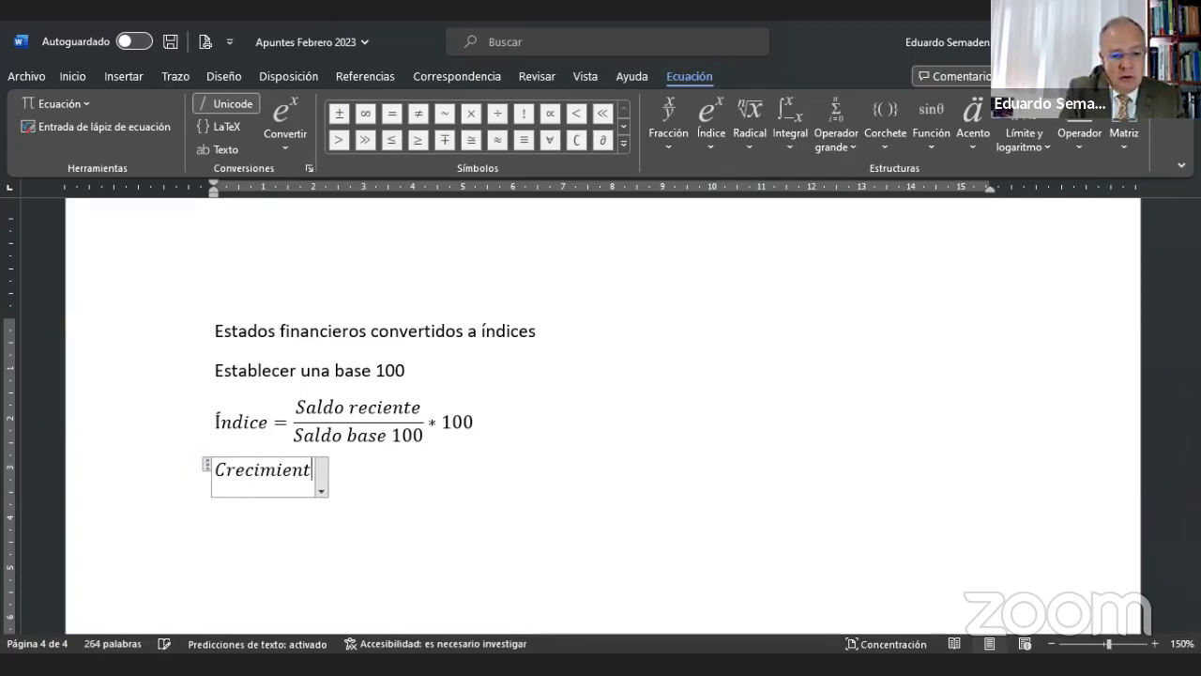
{"action": "type", "text": "o porcentual"}
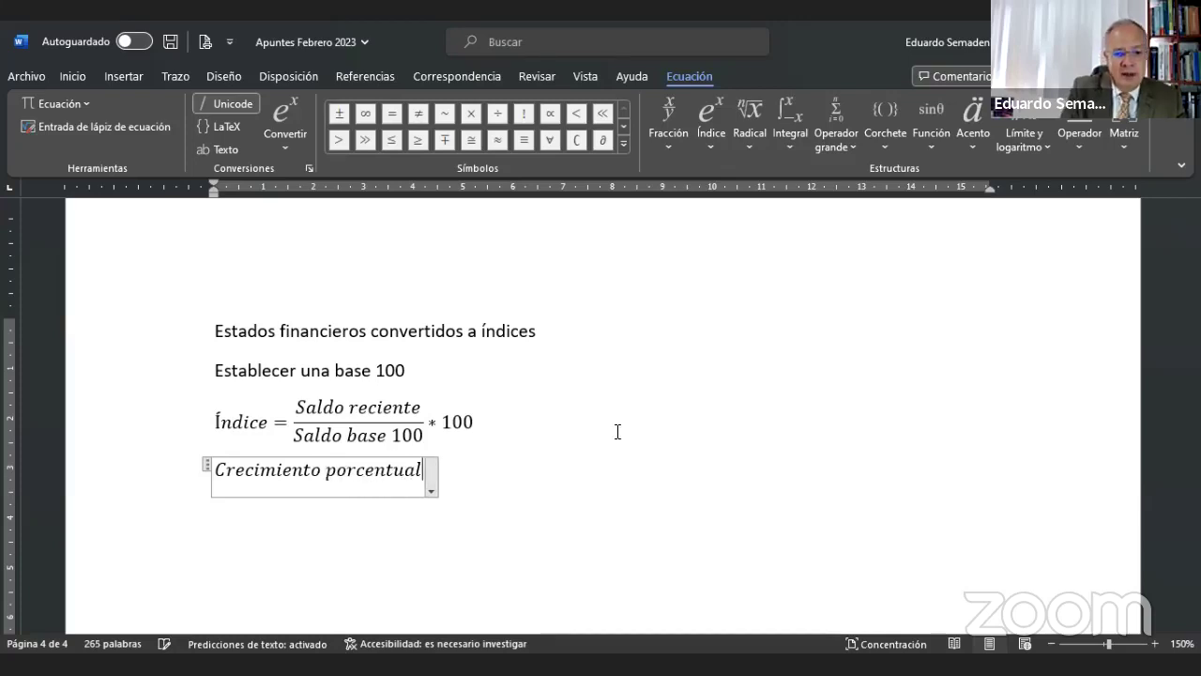
{"action": "type", "text": " ="}
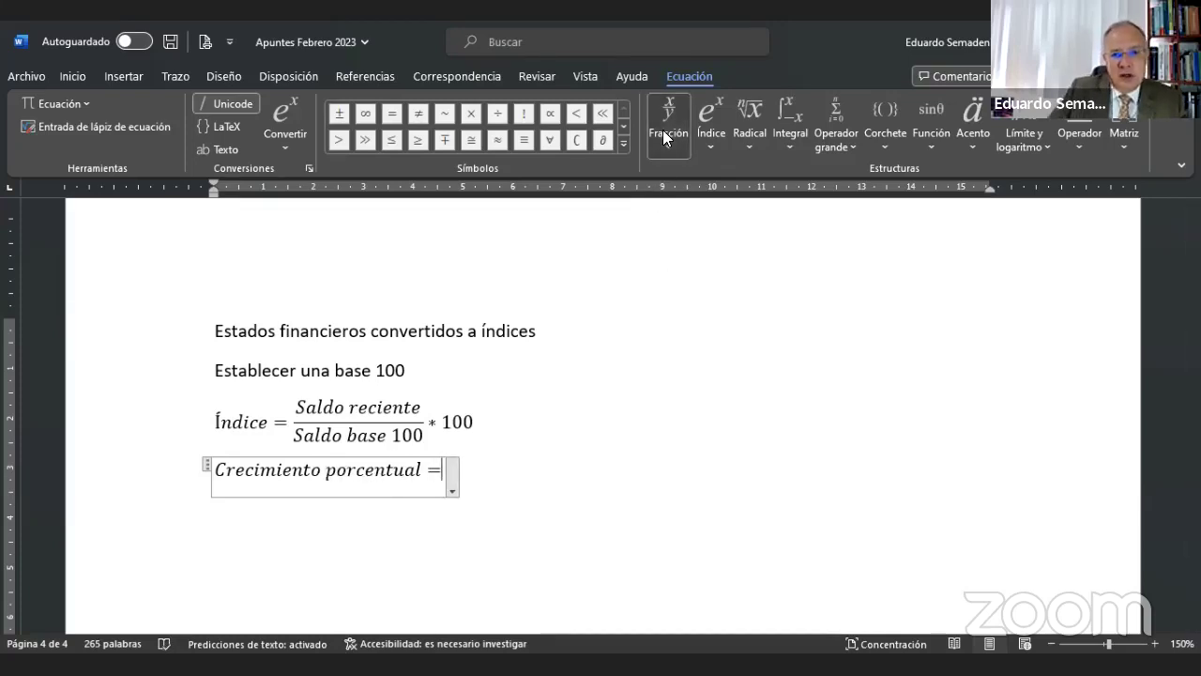
Finish it as the fraction Saldo reciente / Saldo anterior minus 1.
{"action": "left_click", "coordinate": [662, 130]}
{"action": "left_click", "coordinate": [672, 231]}
{"action": "left_click", "coordinate": [456, 469]}
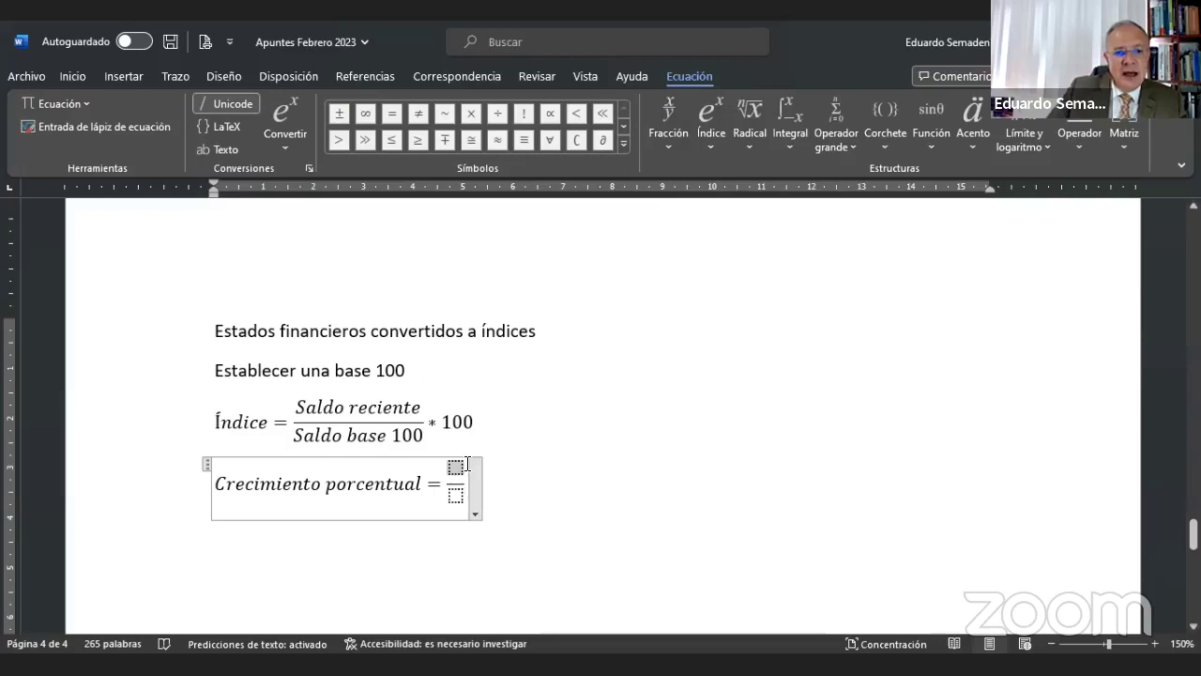
{"action": "type", "text": "Sal"}
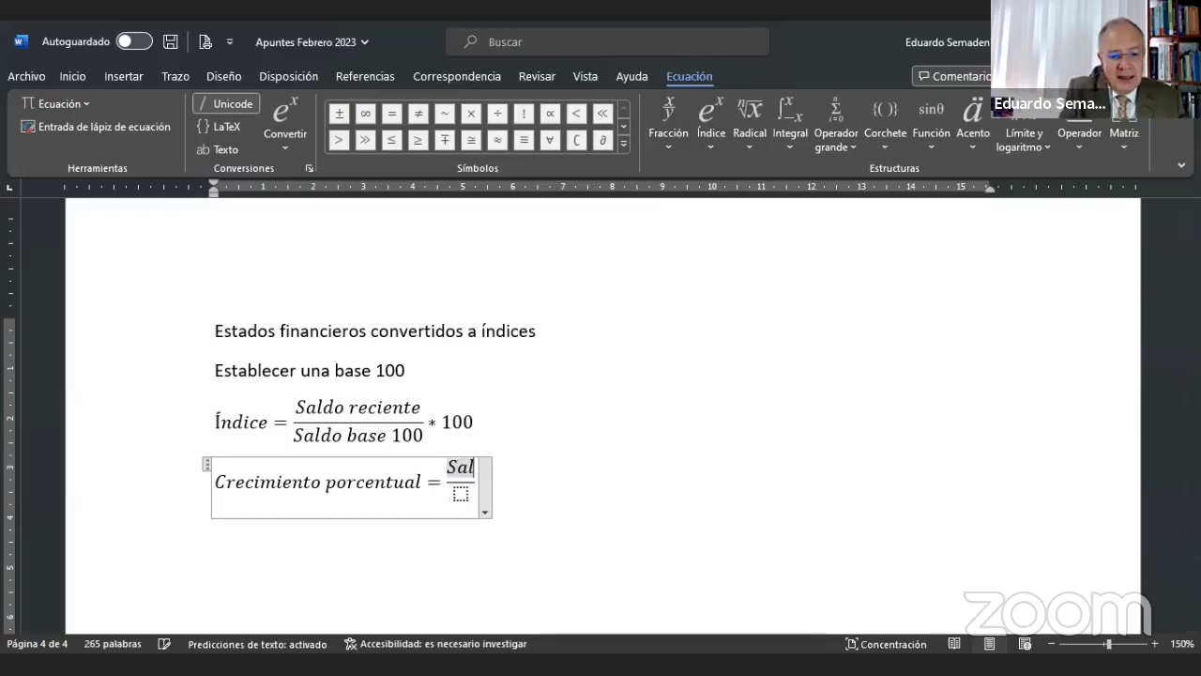
{"action": "type", "text": "do"}
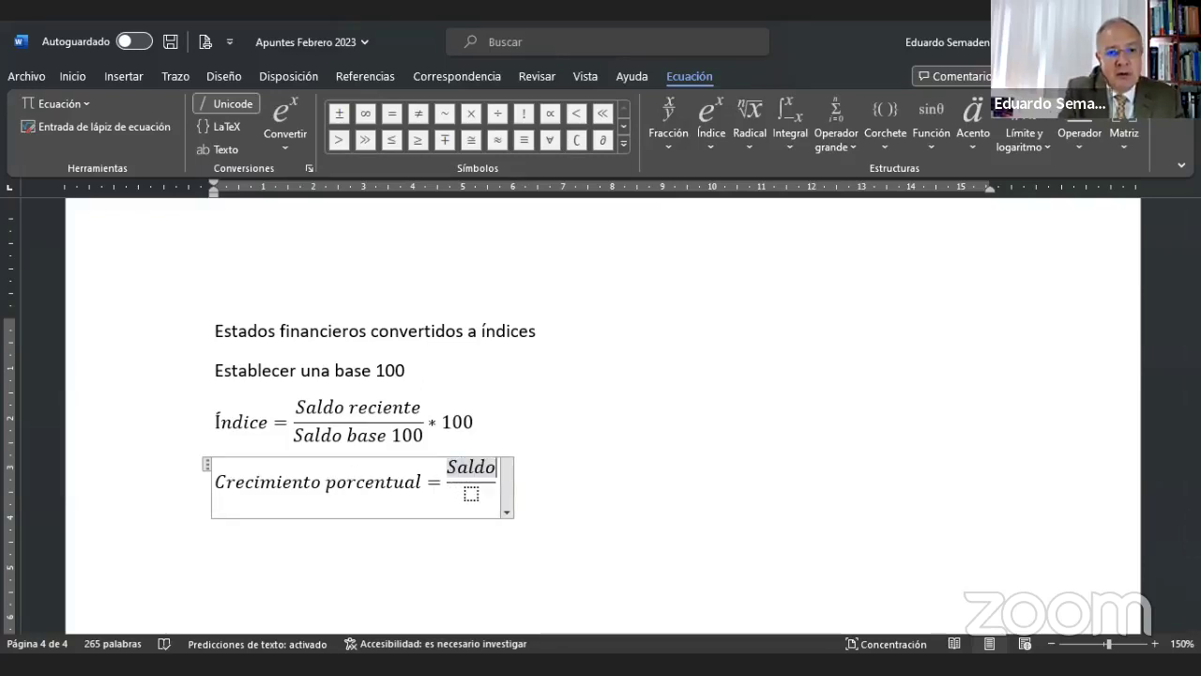
{"action": "type", "text": " reciente/"}
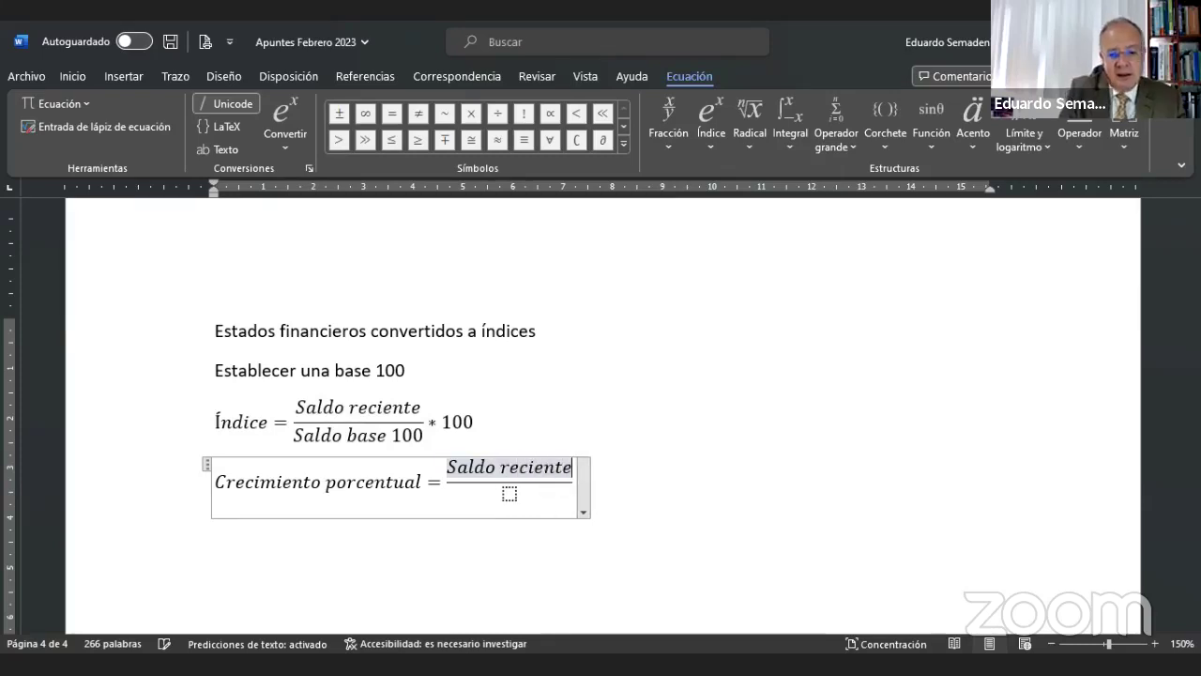
{"action": "type", "text": "Saldo a"}
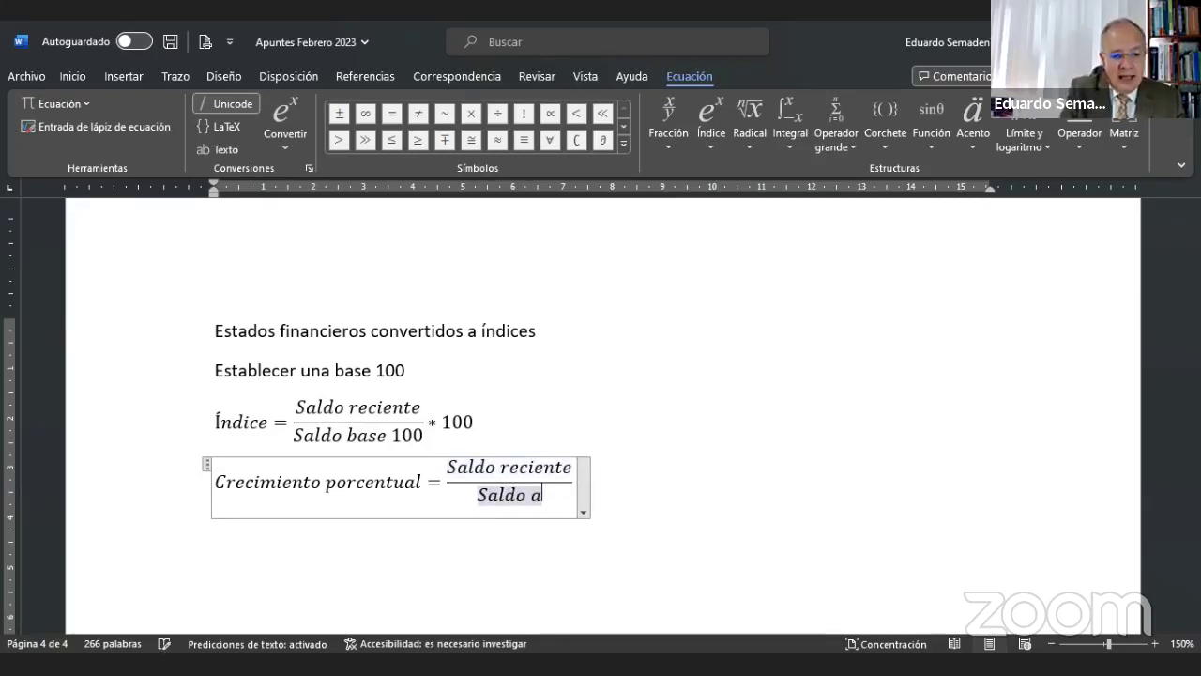
{"action": "type", "text": "nterior"}
{"action": "key", "text": "Right"}
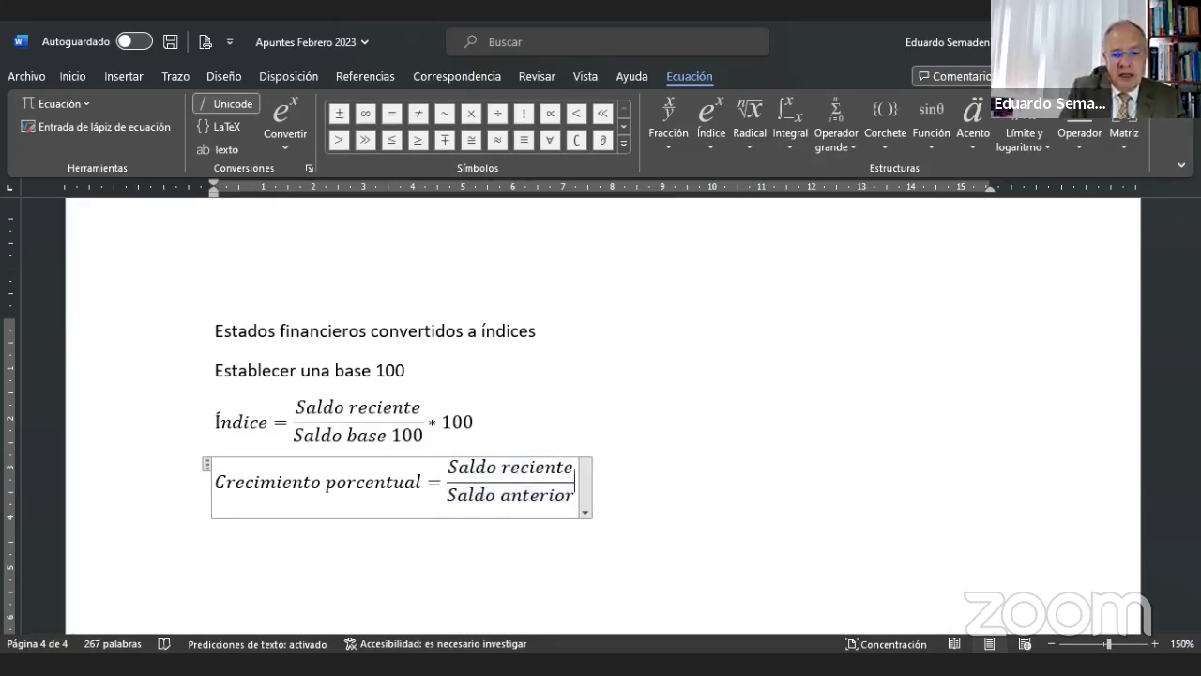
{"action": "type", "text": "-1"}
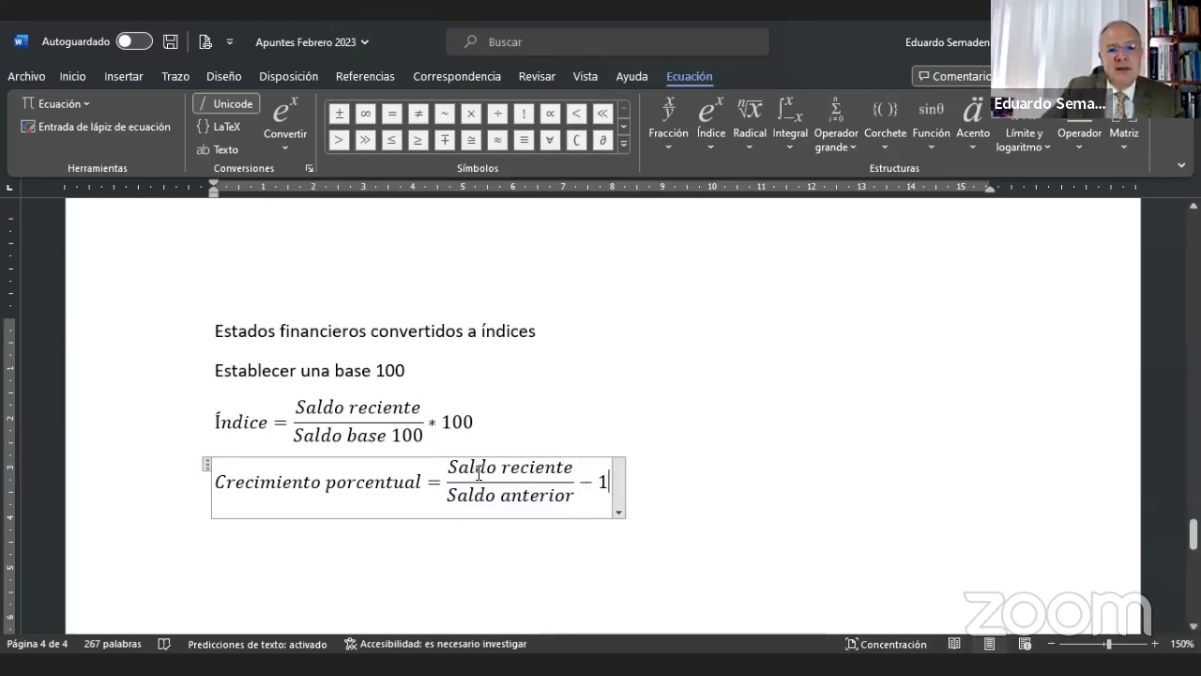
{"action": "left_click", "coordinate": [764, 490]}
Compare the Índice and Crecimiento porcentual equations, then return to the Liverpool workbook.
{"action": "left_click", "coordinate": [188, 498]}
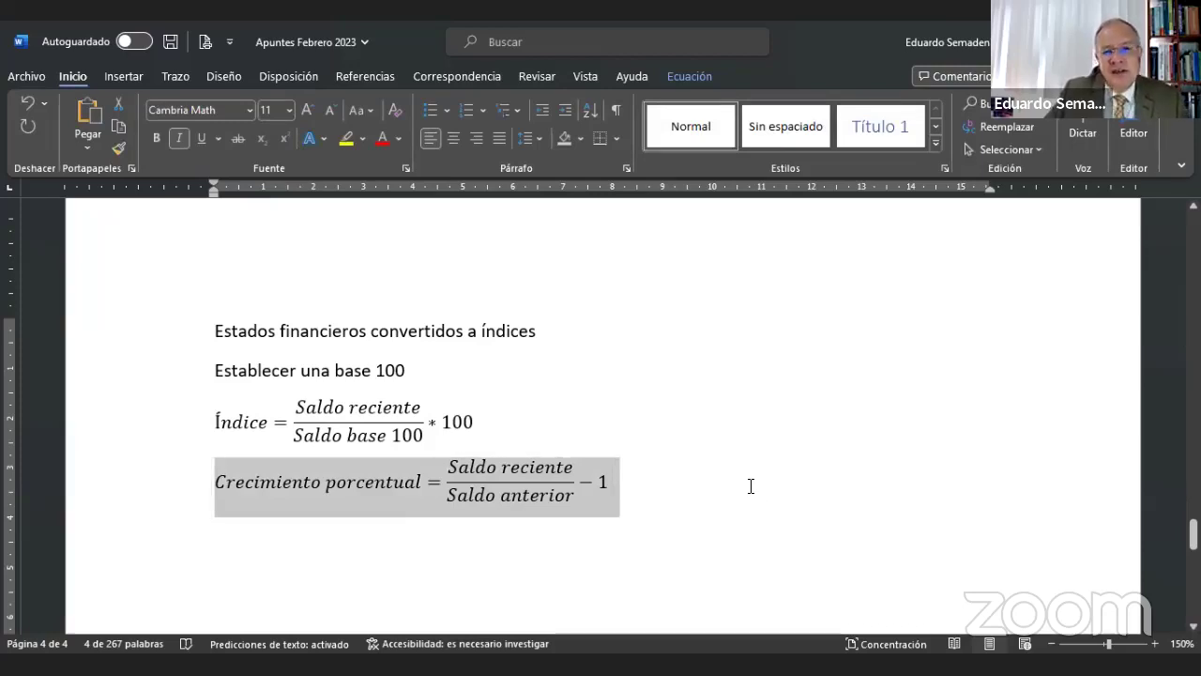
{"action": "left_click", "coordinate": [188, 422]}
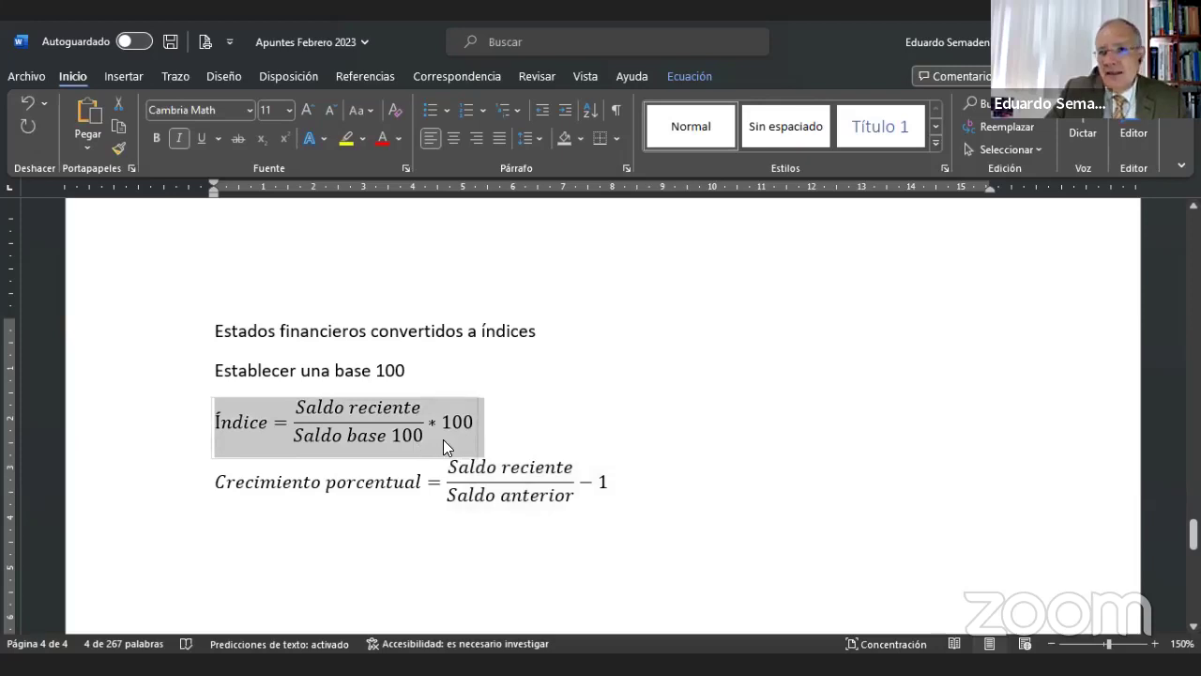
{"action": "left_click", "coordinate": [166, 492]}
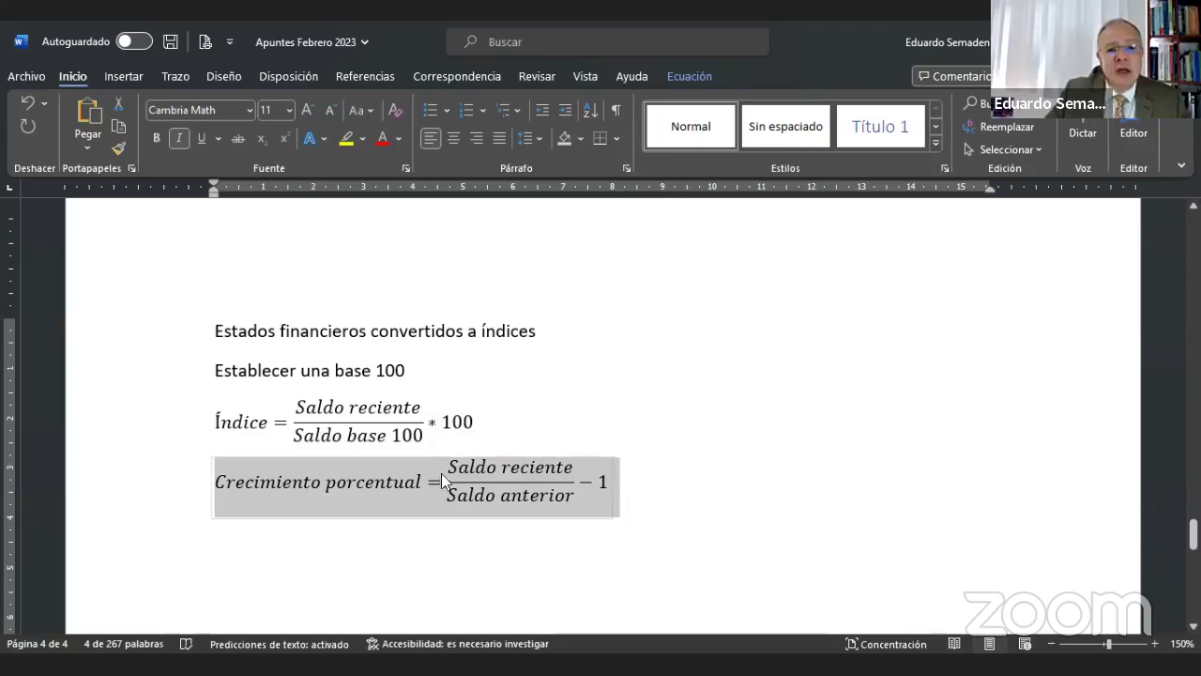
{"action": "left_click", "coordinate": [661, 482]}
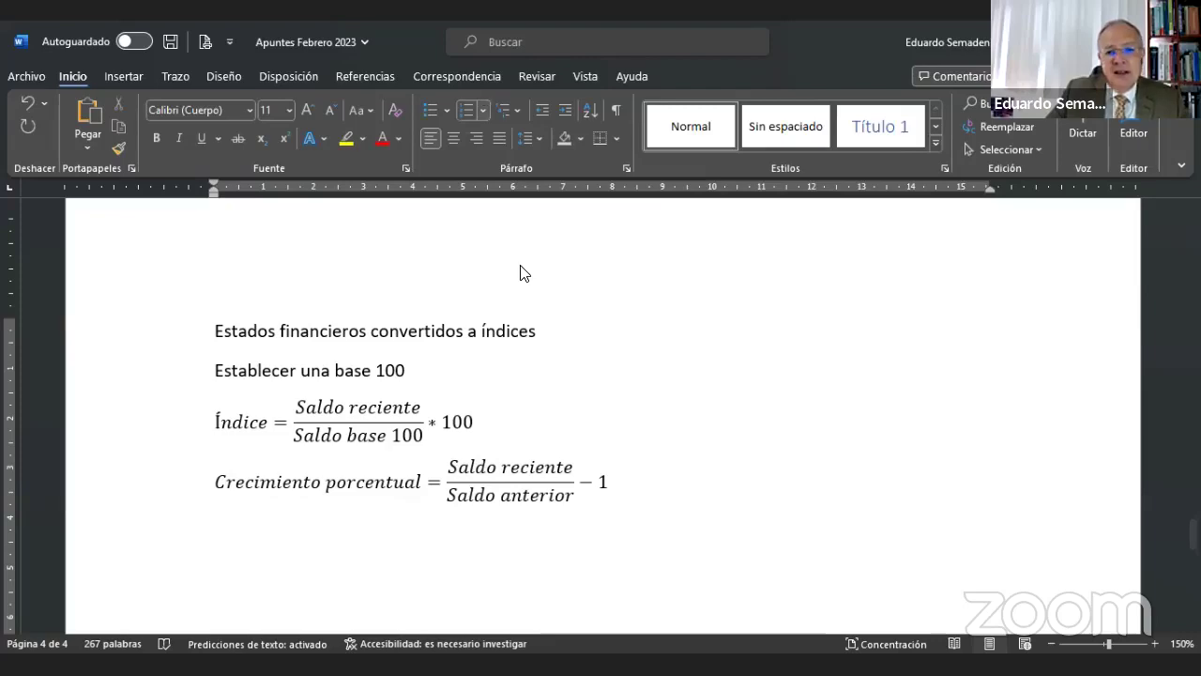
{"action": "key", "text": "alt+Tab"}
Enter =(I4/H4)-1 in L4 for the 2016-to-2017 index growth.
{"action": "left_click", "coordinate": [885, 315]}
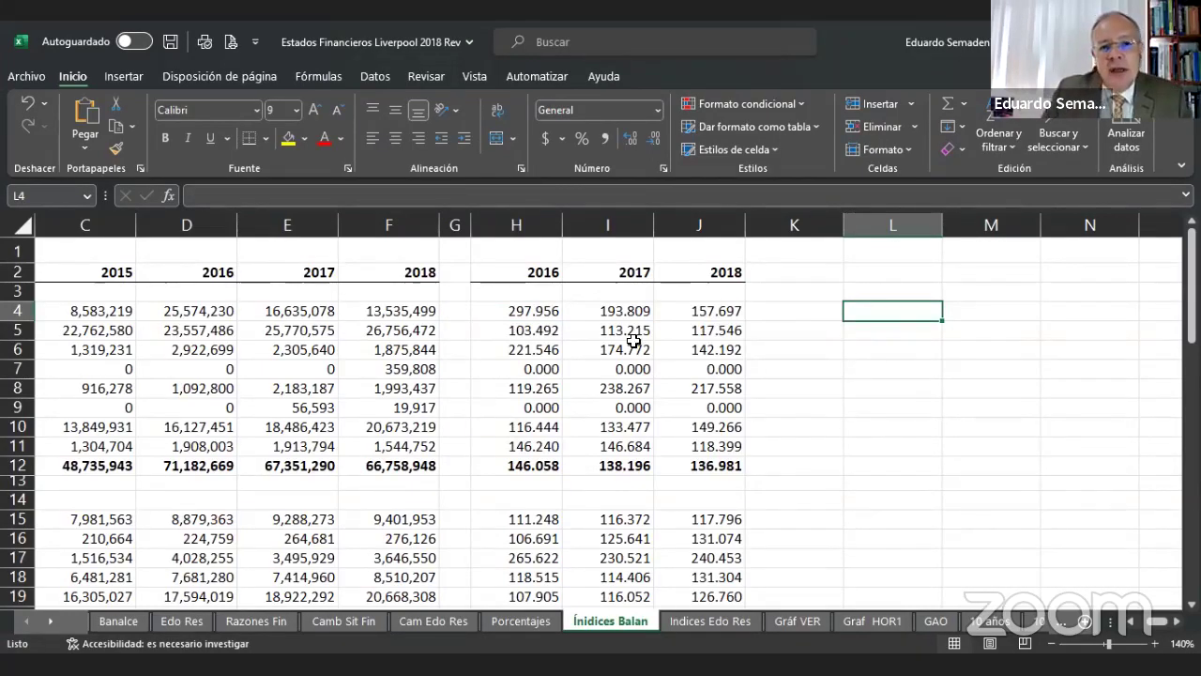
{"action": "type", "text": "="}
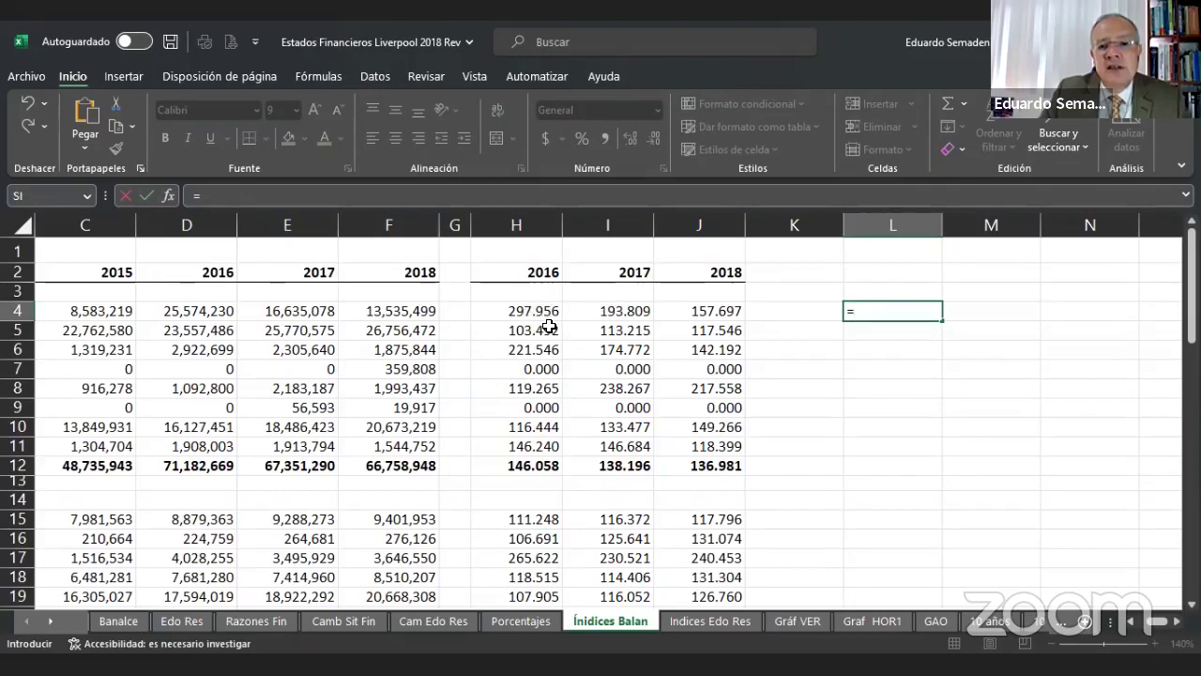
{"action": "type", "text": "("}
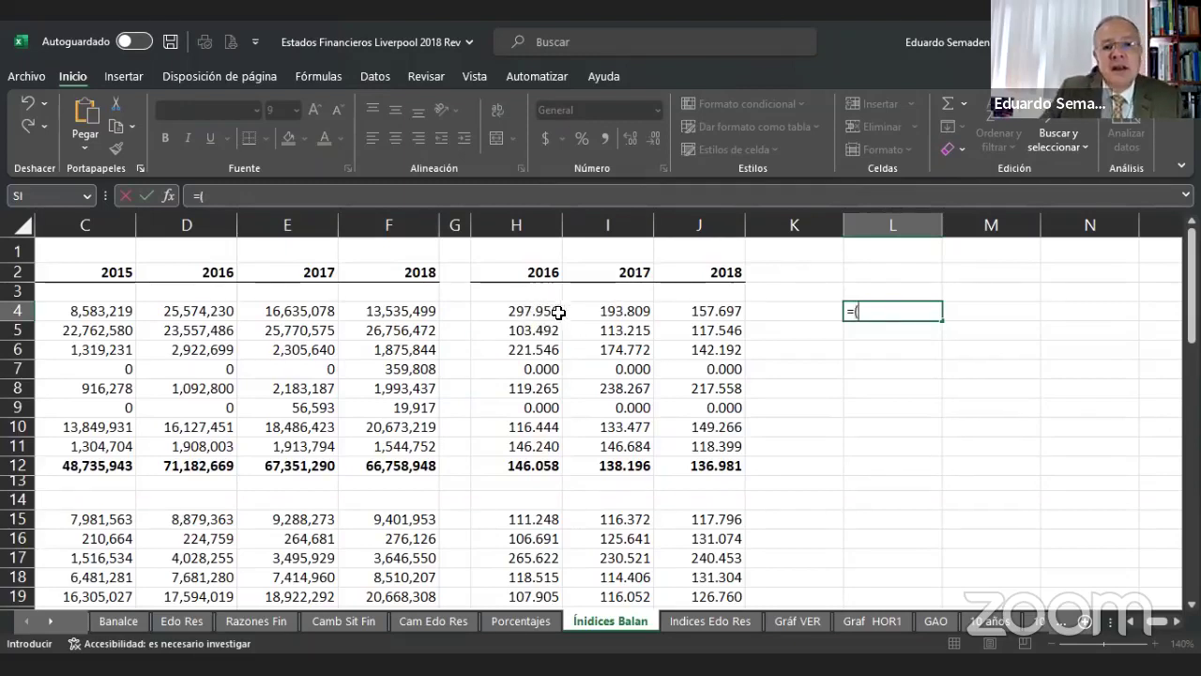
{"action": "left_click", "coordinate": [621, 315]}
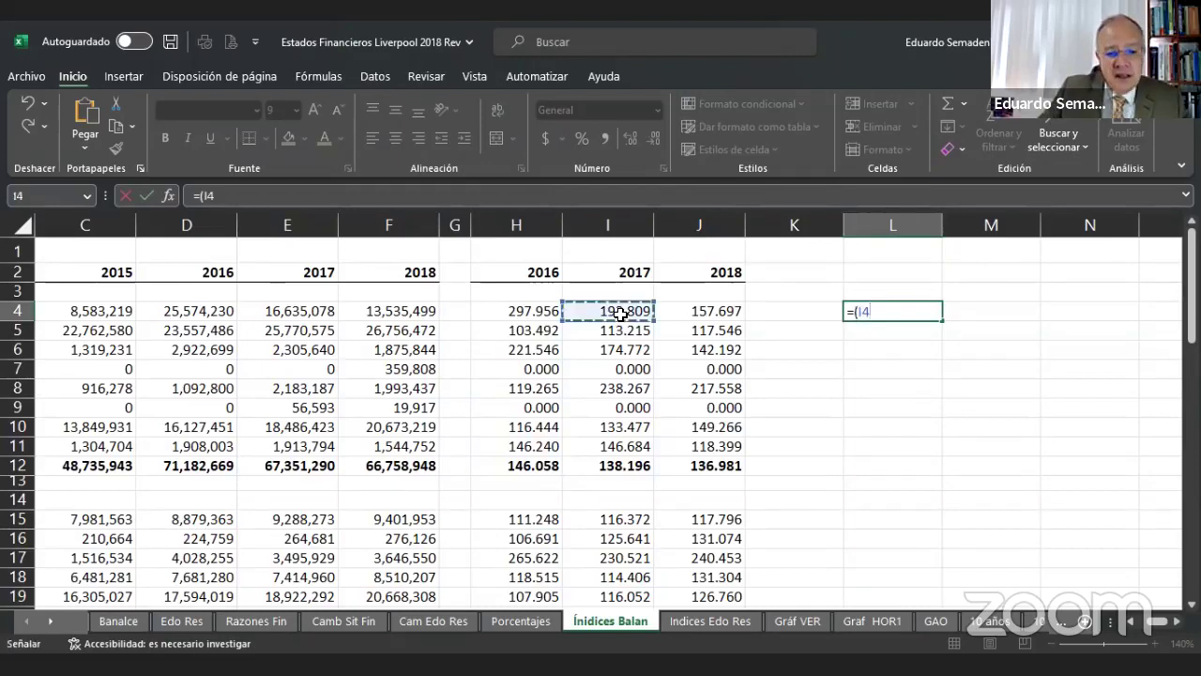
{"action": "type", "text": "/"}
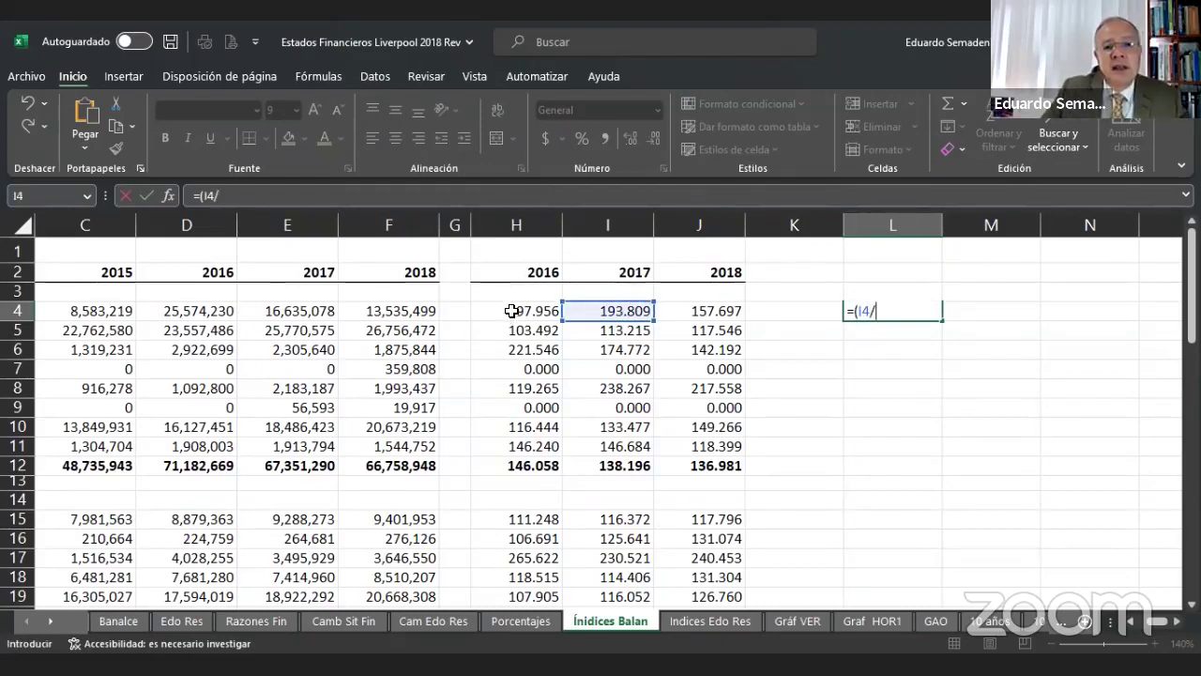
{"action": "left_click", "coordinate": [509, 310]}
{"action": "type", "text": ")"}
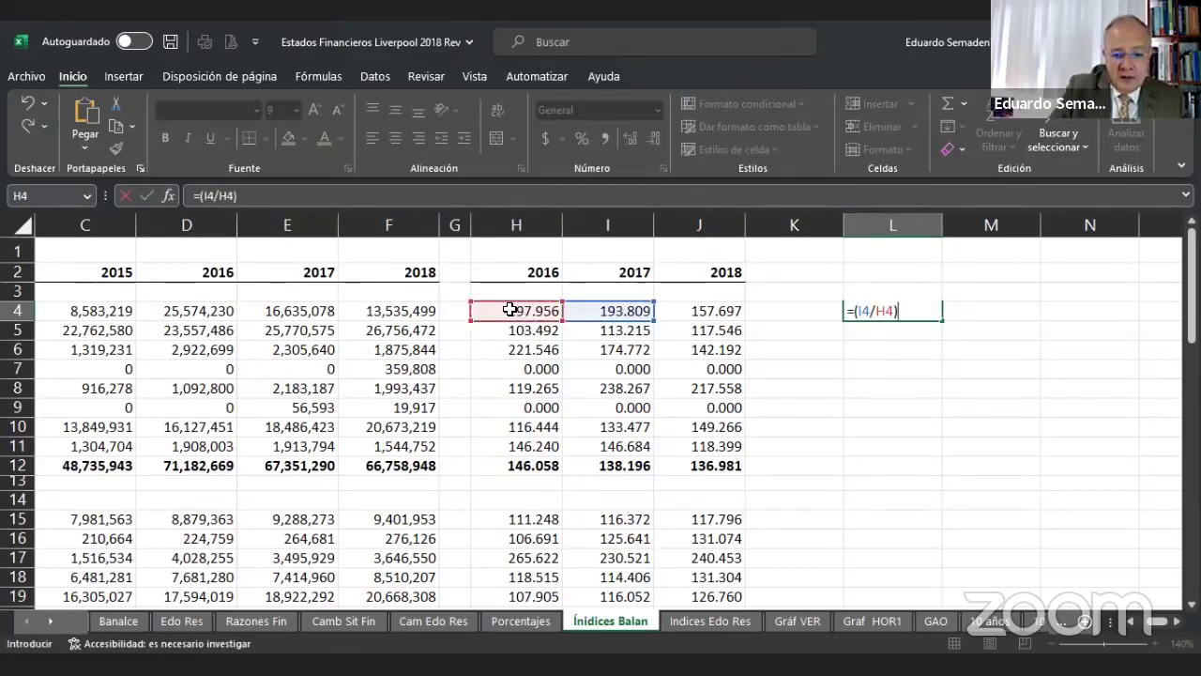
{"action": "type", "text": "-1"}
{"action": "key", "text": "Return"}
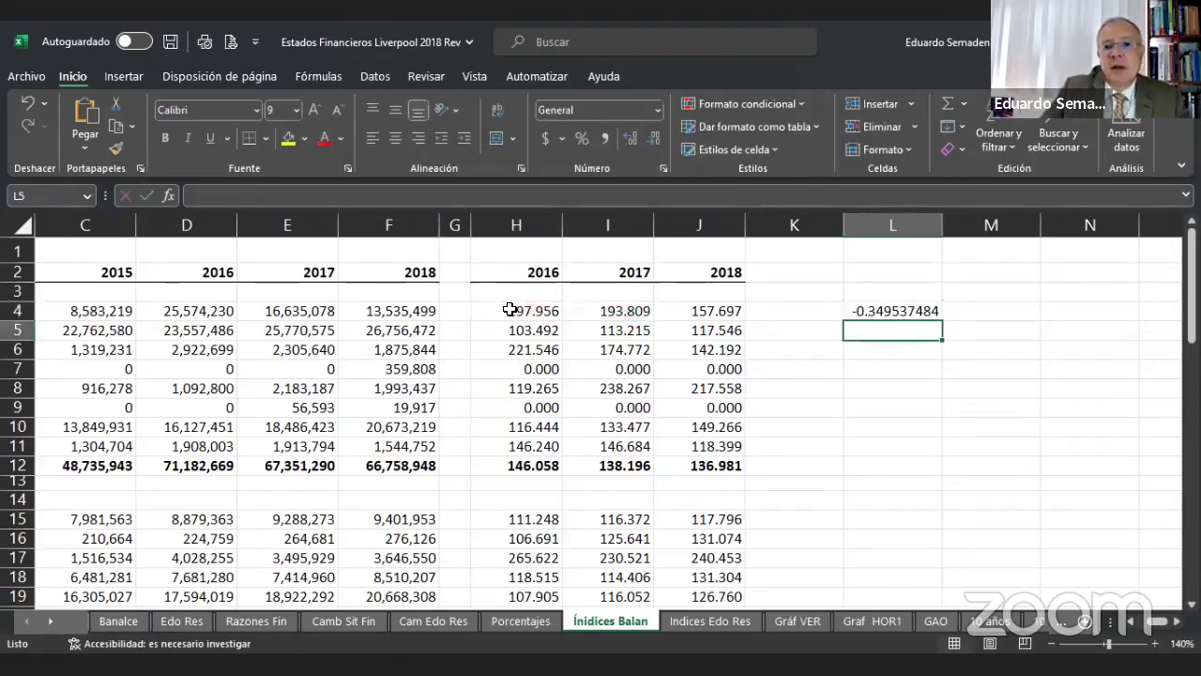
Format L4 as a two-decimal percentage (-34.95%) and review the H4 and I4 index formulas.
{"action": "left_click", "coordinate": [877, 310]}
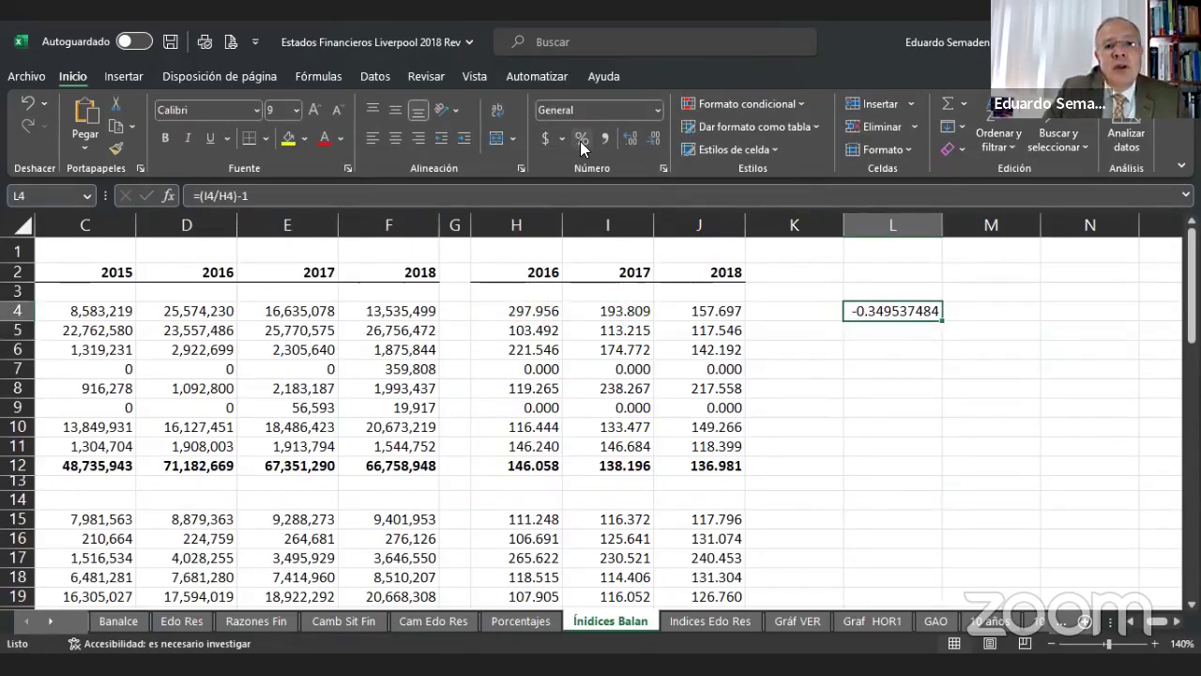
{"action": "left_click", "coordinate": [580, 141]}
{"action": "left_click", "coordinate": [628, 141]}
{"action": "left_click", "coordinate": [628, 141]}
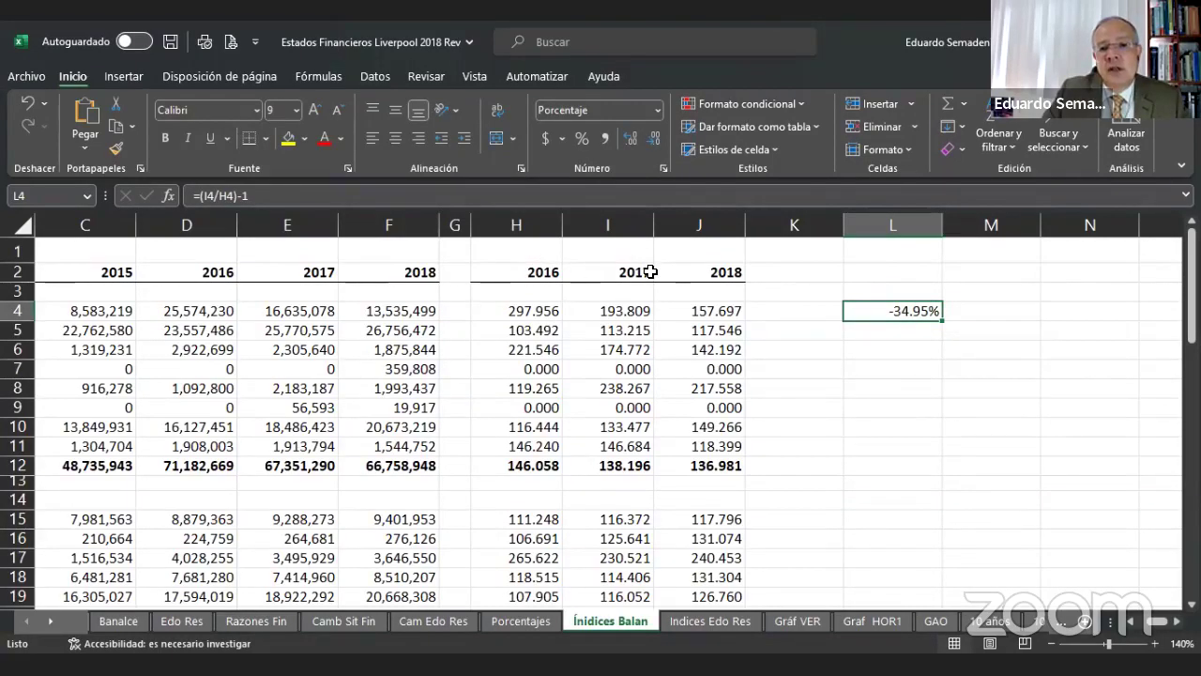
{"action": "left_click", "coordinate": [549, 314]}
{"action": "left_click", "coordinate": [566, 311]}
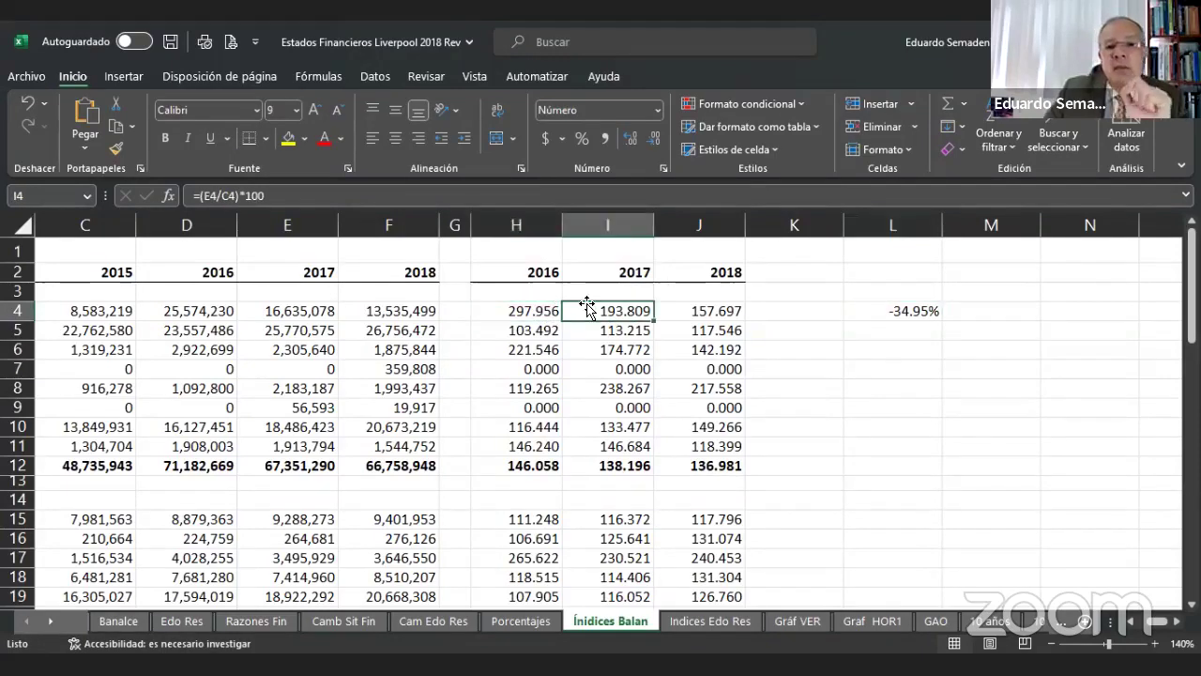
{"action": "left_click", "coordinate": [920, 310]}
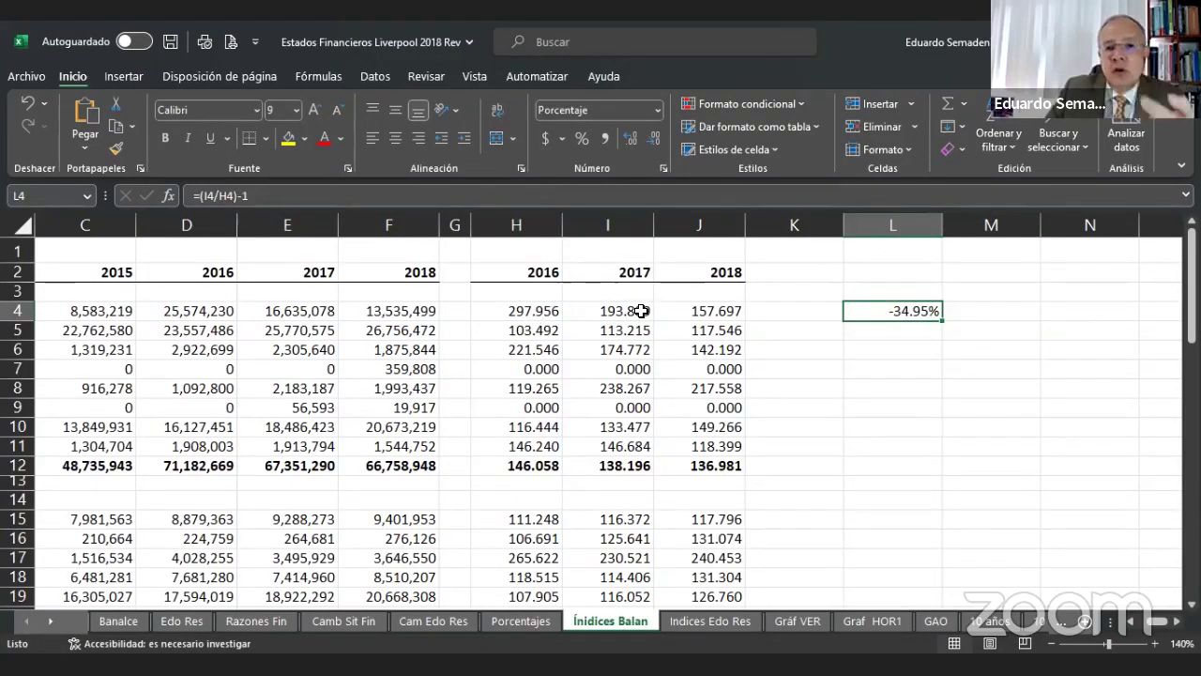
{"action": "left_click", "coordinate": [878, 336]}
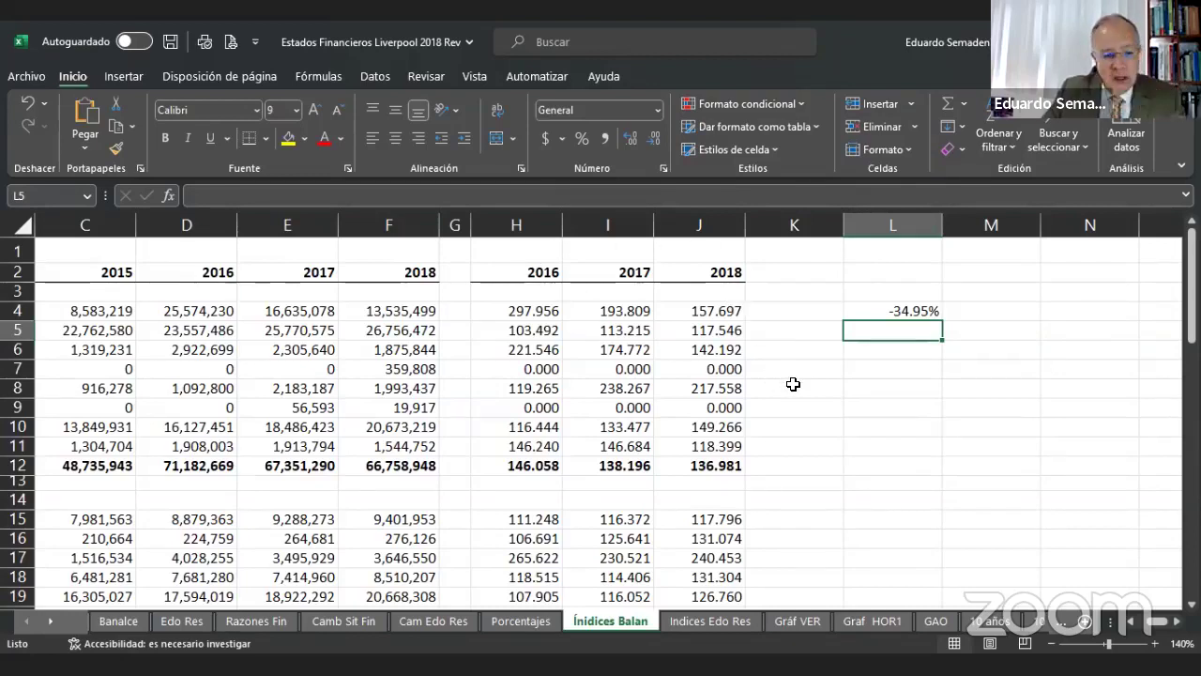
Enter =(J4/H4)-1 in L5 and format it as a two-decimal percentage (-47.07%).
{"action": "type", "text": "=("}
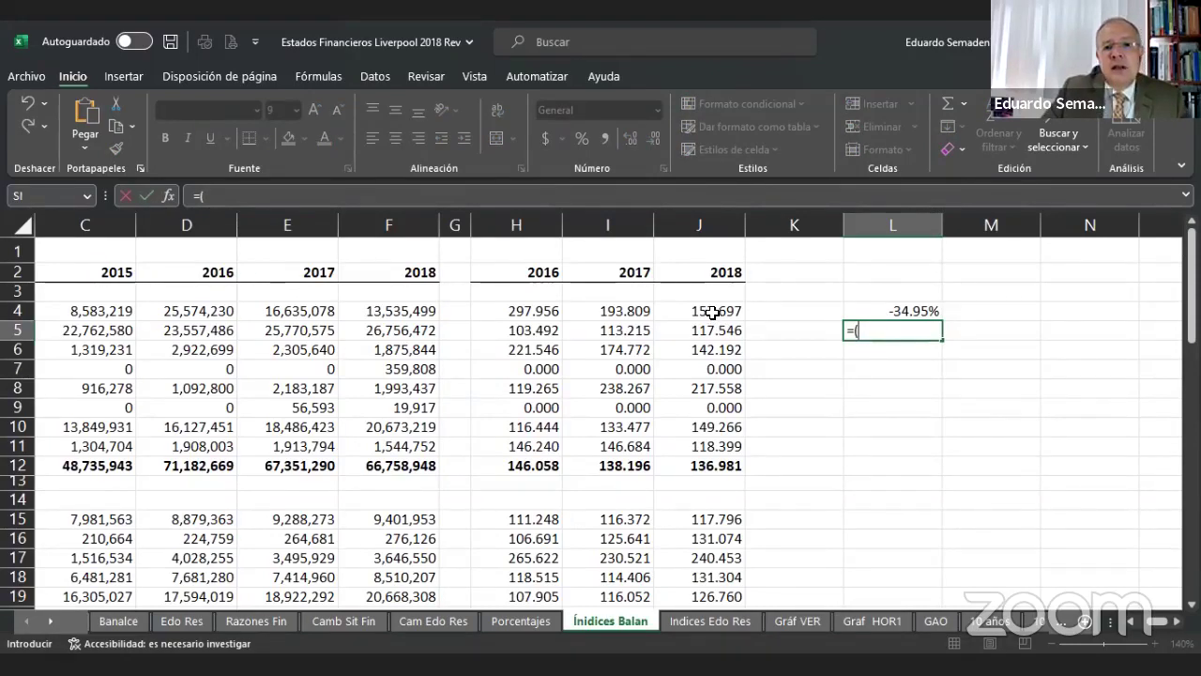
{"action": "left_click", "coordinate": [713, 313]}
{"action": "type", "text": "/"}
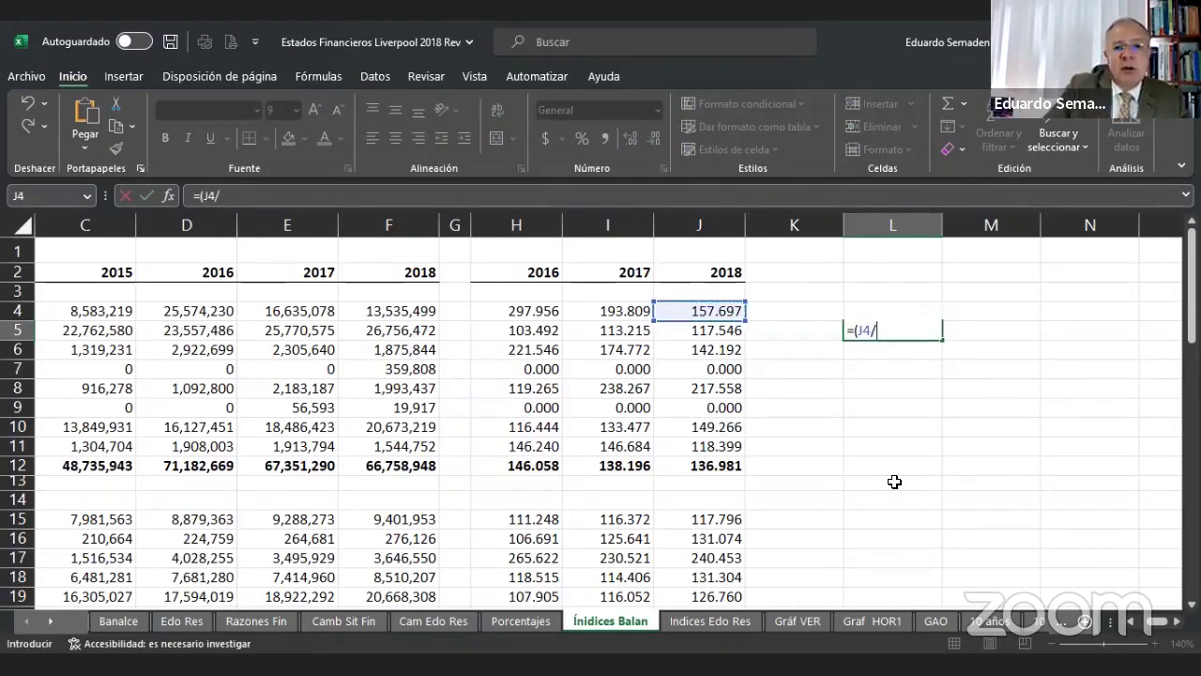
{"action": "left_click", "coordinate": [528, 314]}
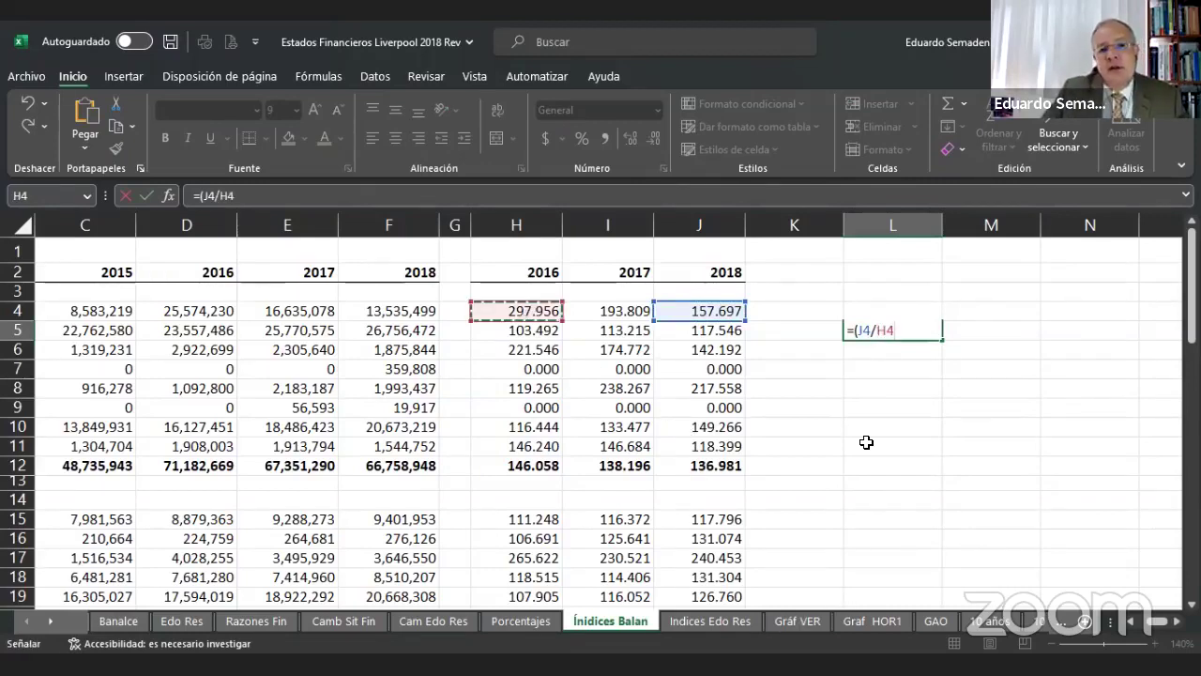
{"action": "type", "text": "-1"}
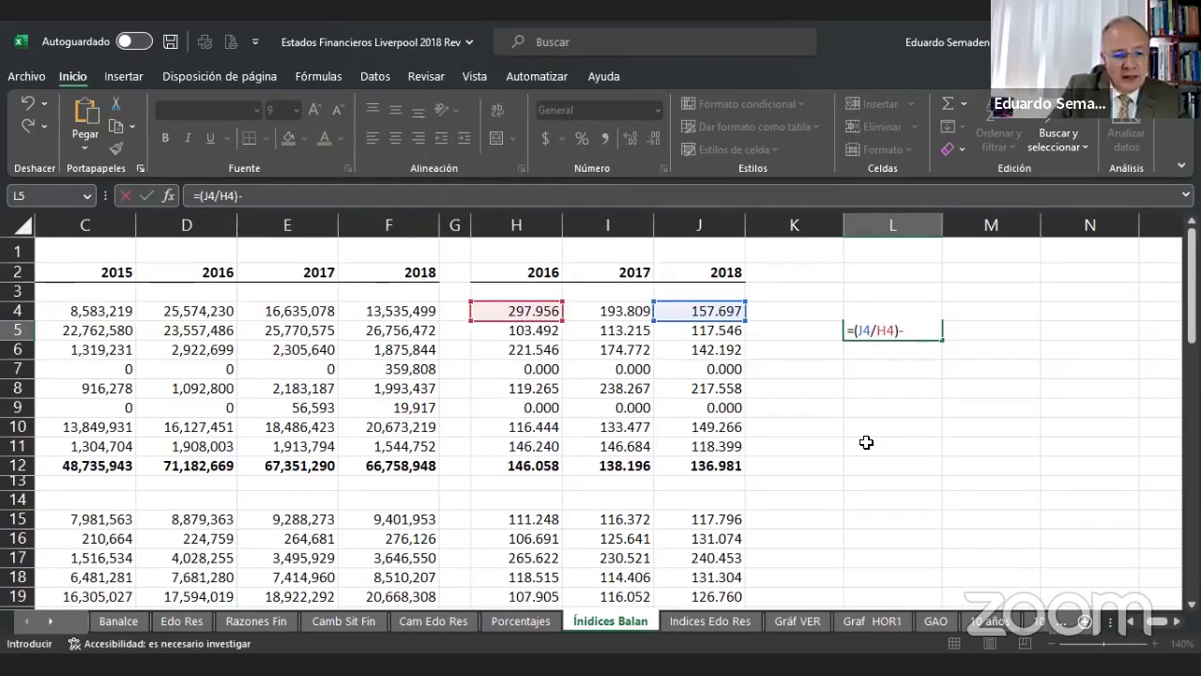
{"action": "key", "text": "Return"}
{"action": "left_click", "coordinate": [876, 330]}
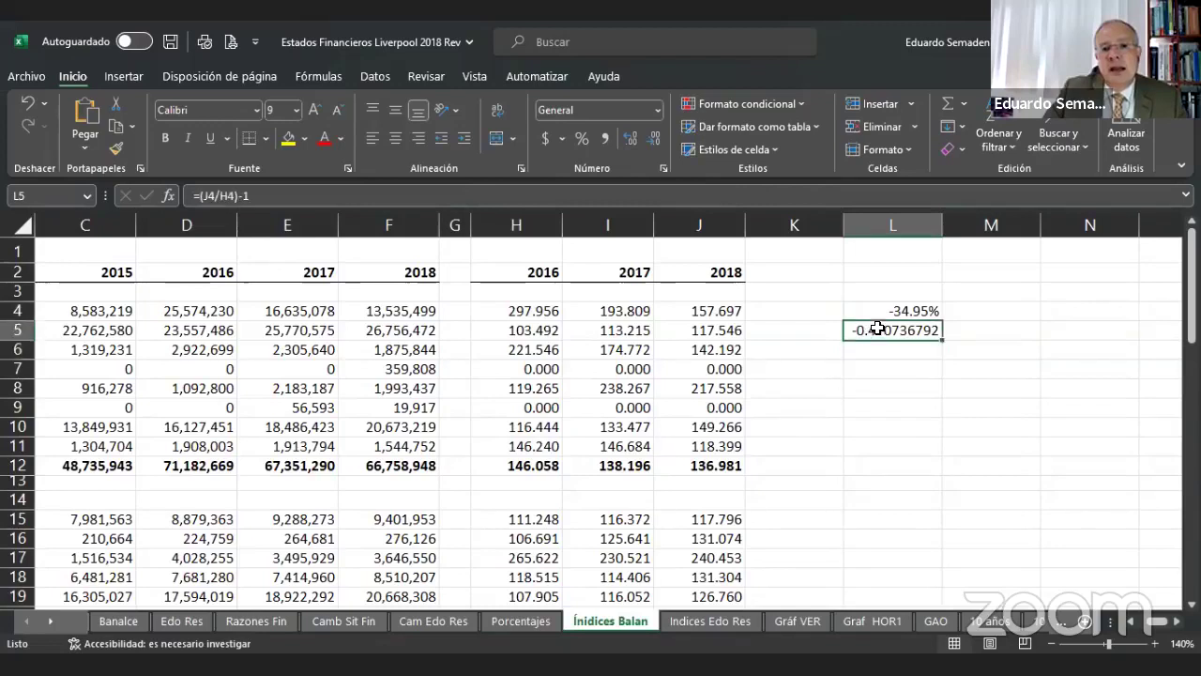
{"action": "left_click", "coordinate": [584, 138]}
{"action": "double_click", "coordinate": [630, 138]}
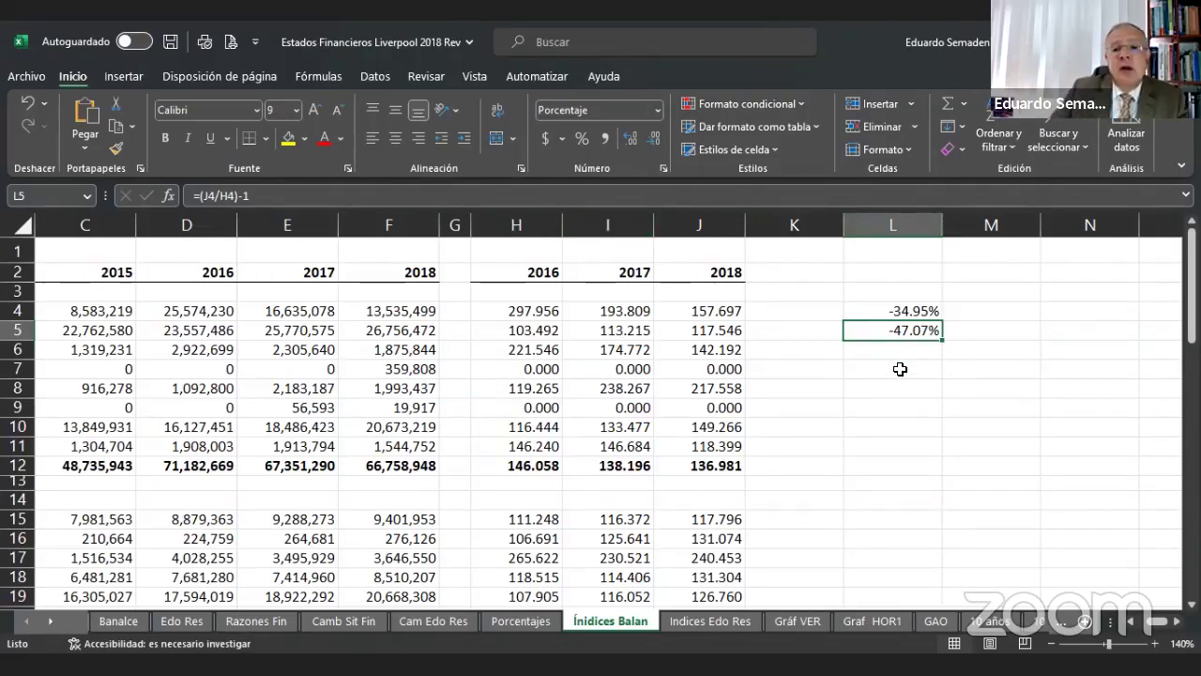
{"action": "left_click_drag", "start_coordinate": [530, 313], "coordinate": [722, 312]}
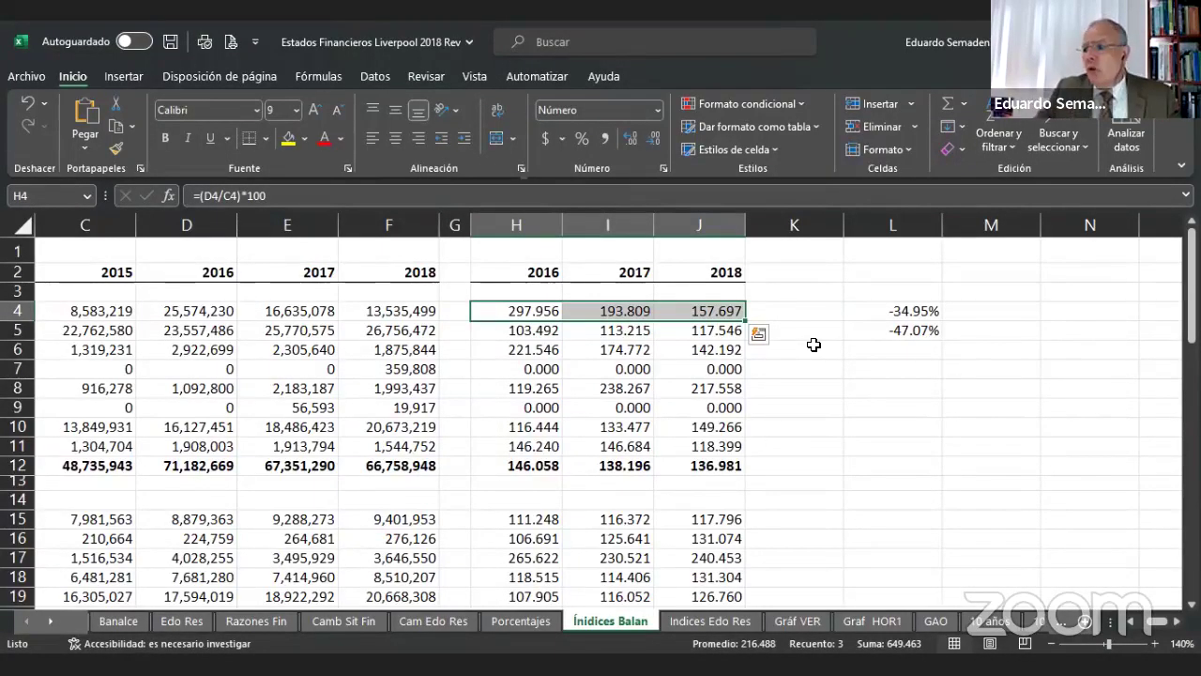
{"action": "key", "text": "Escape"}
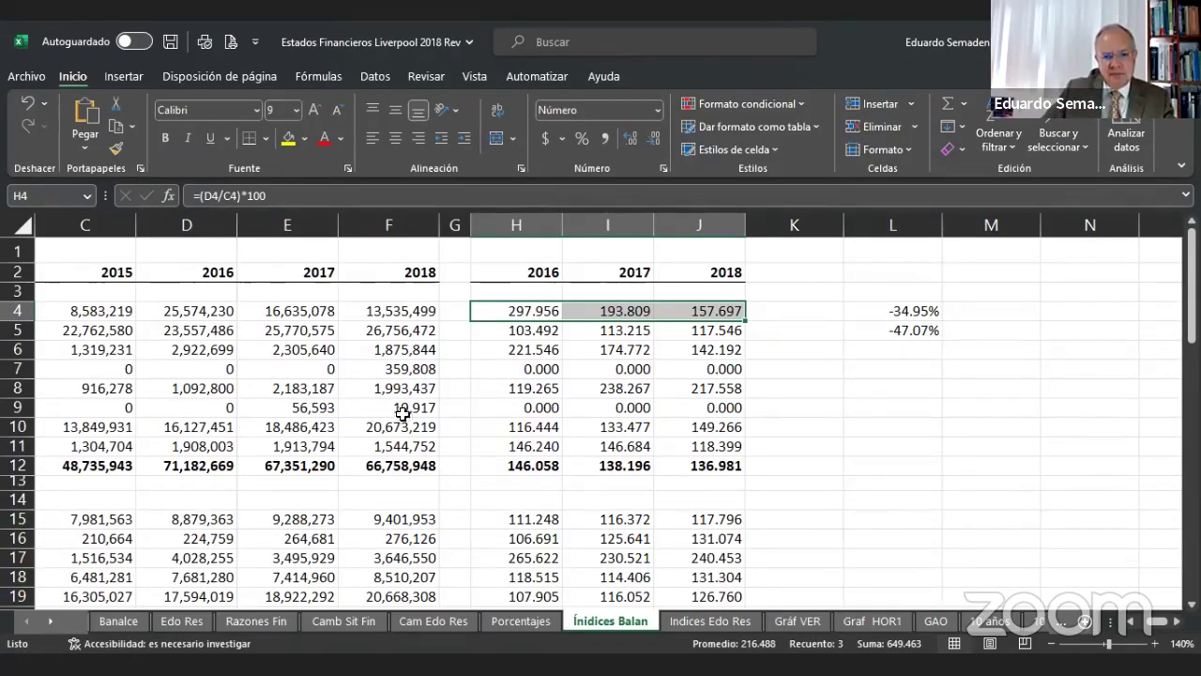
Open Indices Edo Res zoomed in and select the Total de ingresos indices 110.02, 133.82, 148.46.
{"action": "left_click", "coordinate": [694, 622]}
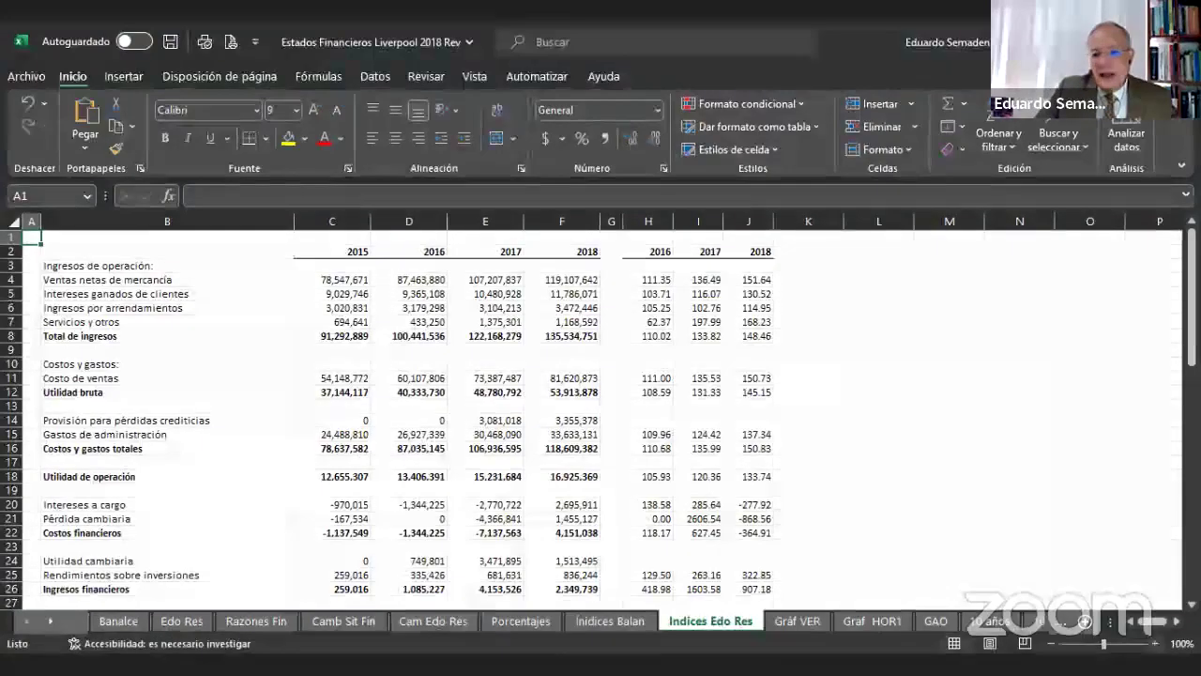
{"action": "left_click", "coordinate": [1156, 644]}
{"action": "left_click", "coordinate": [1156, 644]}
{"action": "left_click", "coordinate": [1157, 643]}
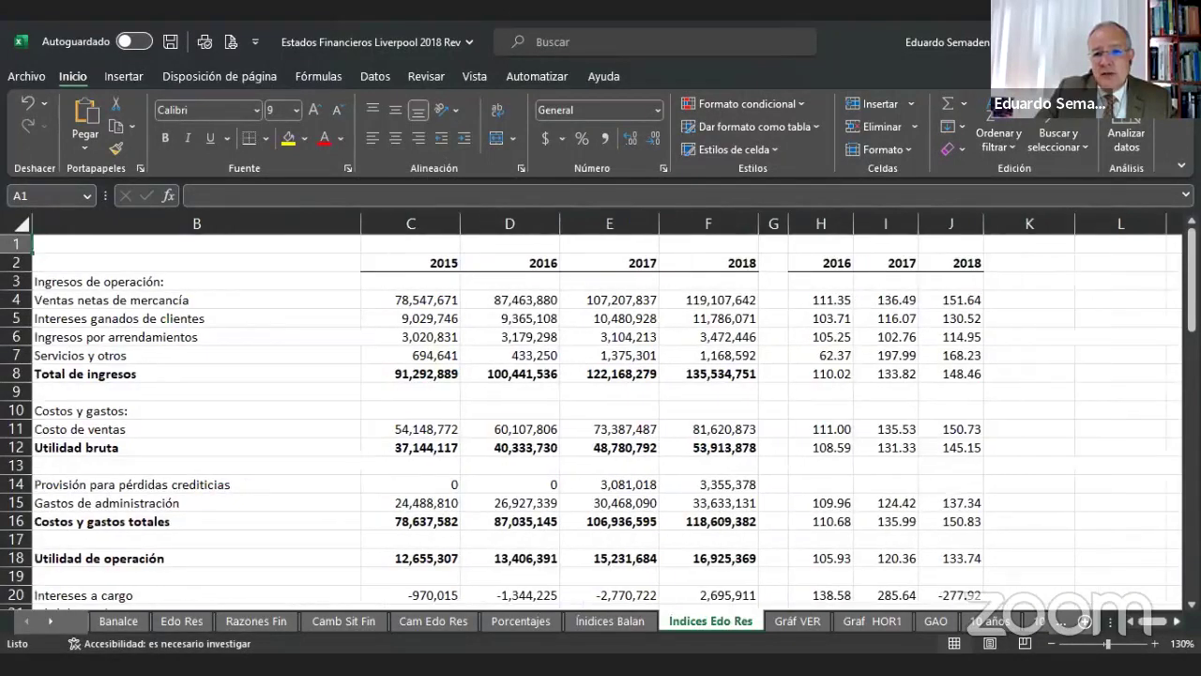
{"action": "scroll", "coordinate": [569, 397], "scroll_direction": "right", "scroll_amount": 3}
{"action": "left_click", "coordinate": [422, 307]}
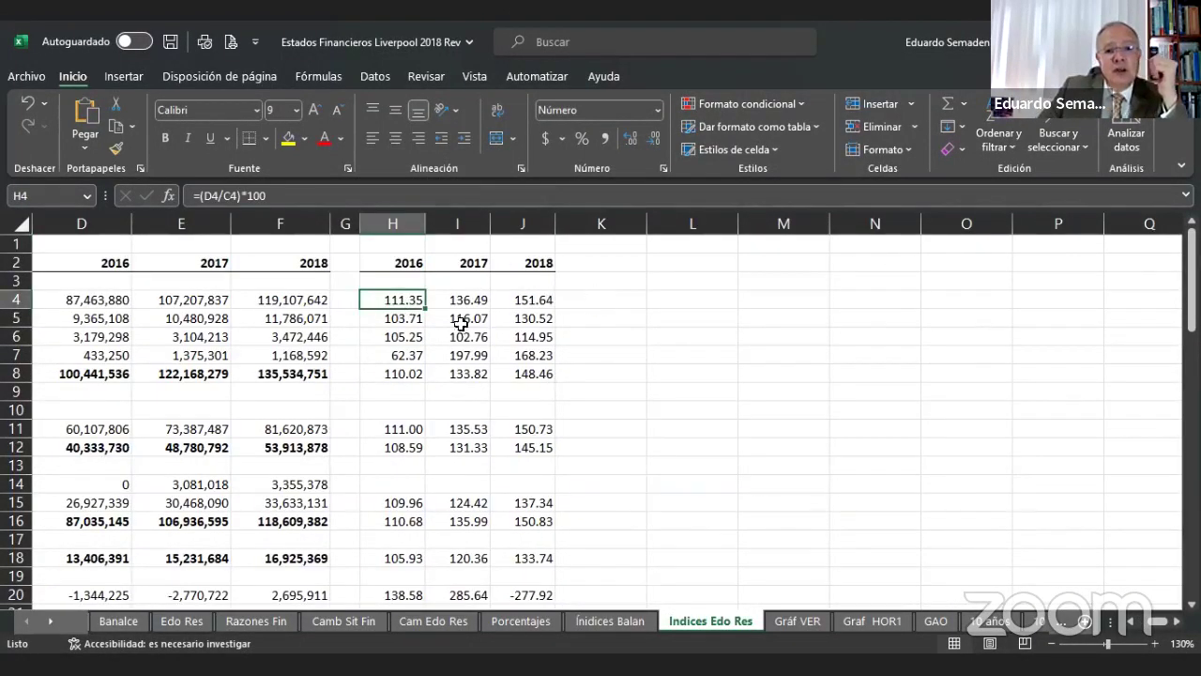
{"action": "left_click", "coordinate": [1156, 645]}
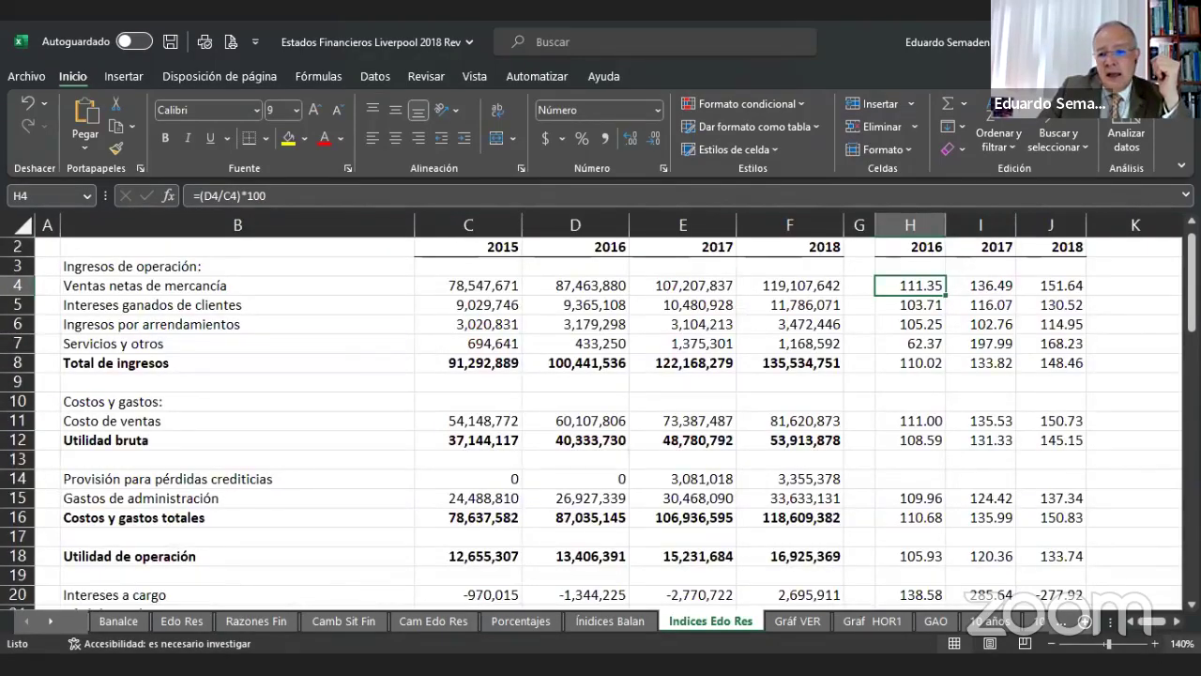
{"action": "scroll", "coordinate": [804, 527], "scroll_direction": "right", "scroll_amount": 2}
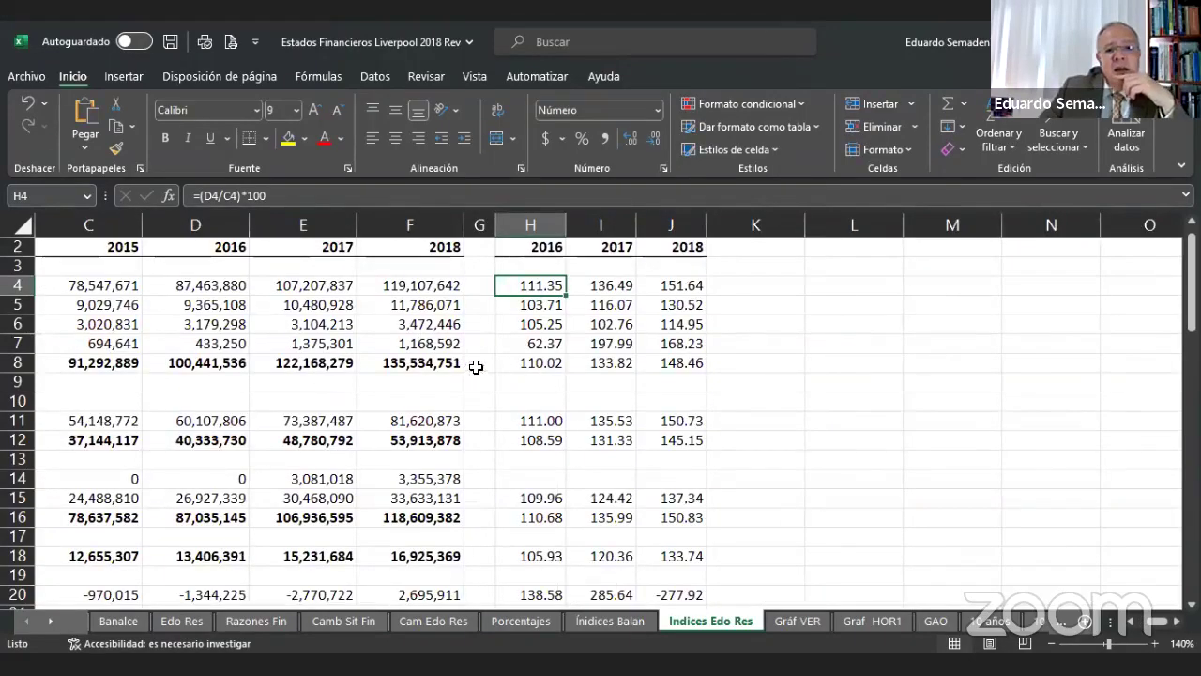
{"action": "left_click_drag", "start_coordinate": [530, 362], "coordinate": [689, 362]}
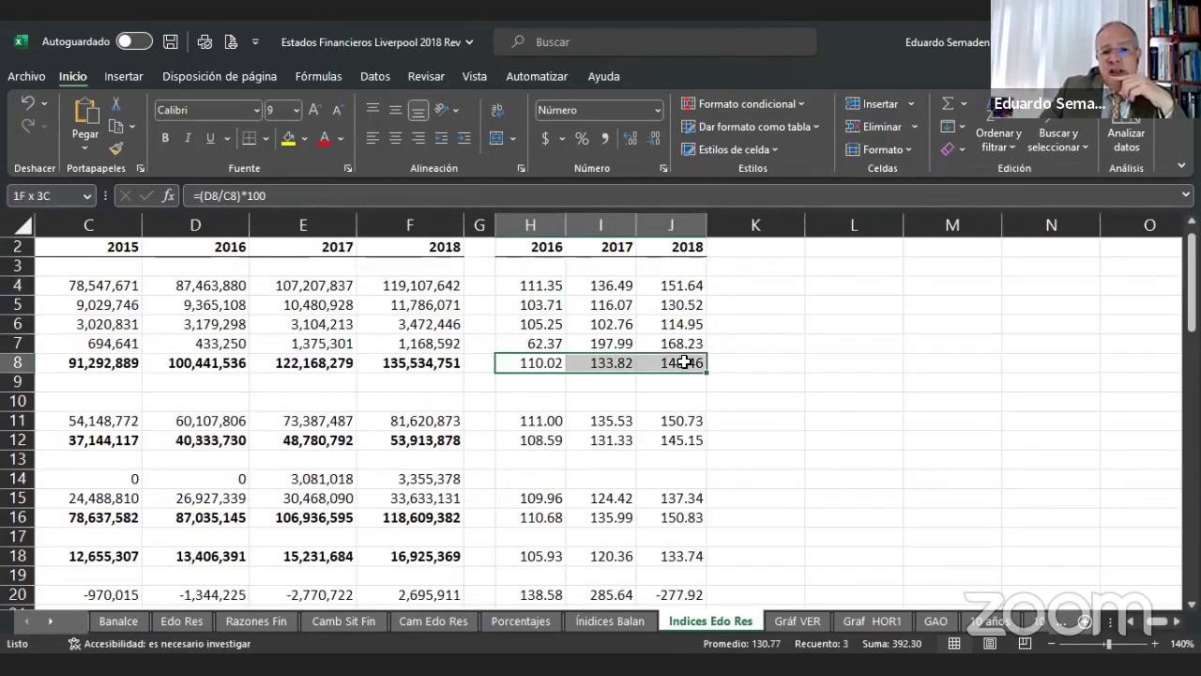
{"action": "left_click_drag", "start_coordinate": [532, 440], "coordinate": [689, 440]}
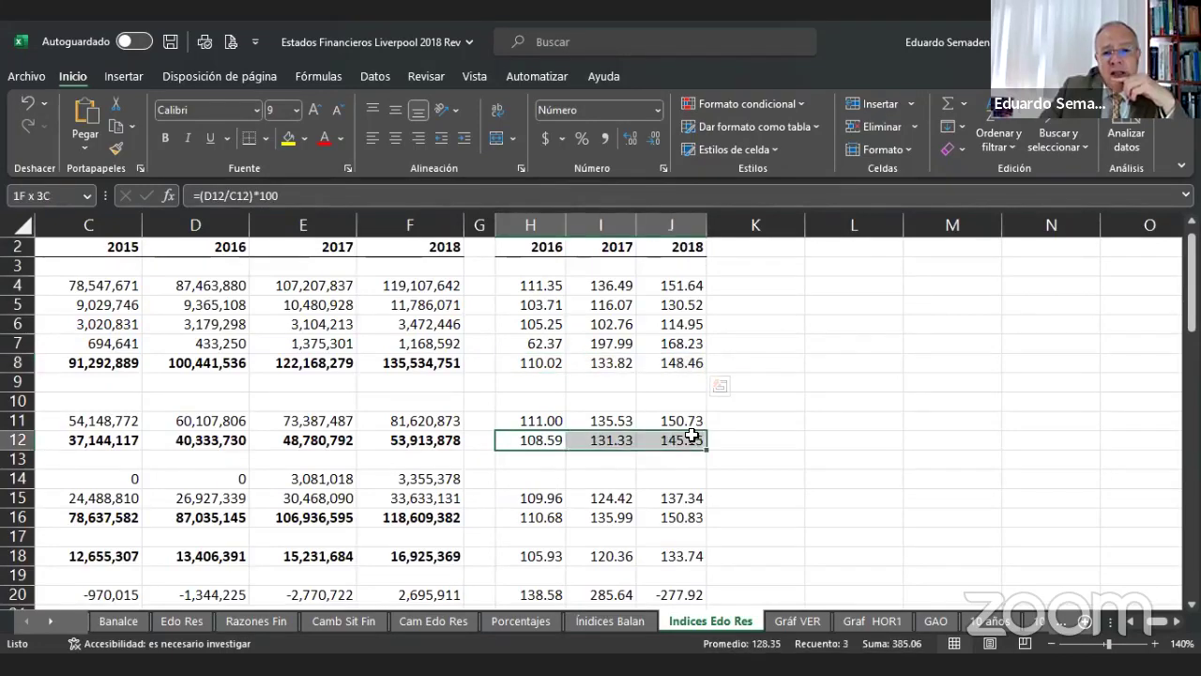
{"action": "left_click_drag", "start_coordinate": [532, 517], "coordinate": [673, 520]}
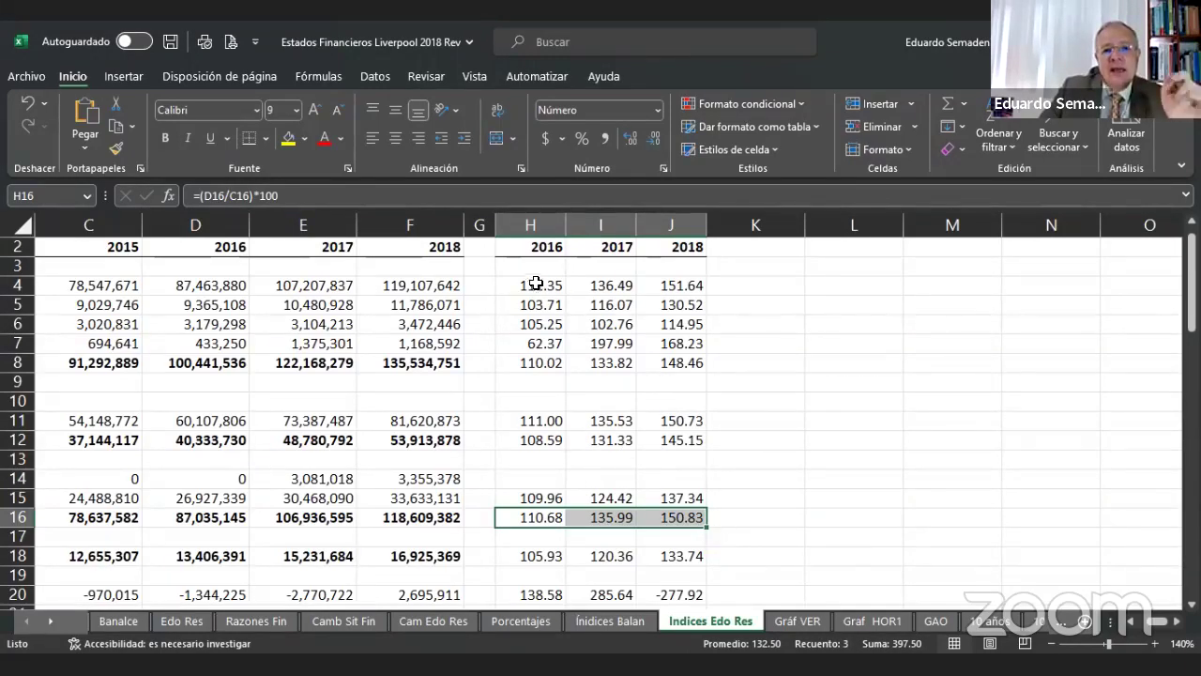
{"action": "left_click_drag", "start_coordinate": [539, 284], "coordinate": [685, 290]}
{"action": "scroll", "coordinate": [783, 406], "scroll_direction": "down", "scroll_amount": 3}
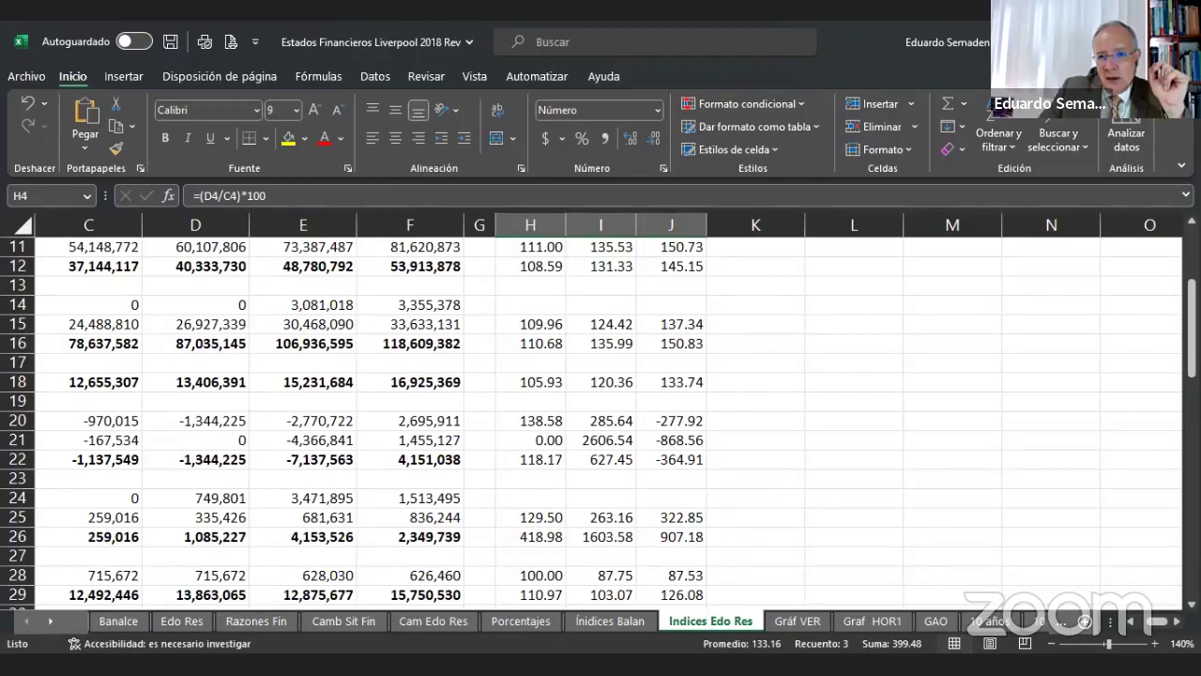
{"action": "left_click", "coordinate": [1132, 623]}
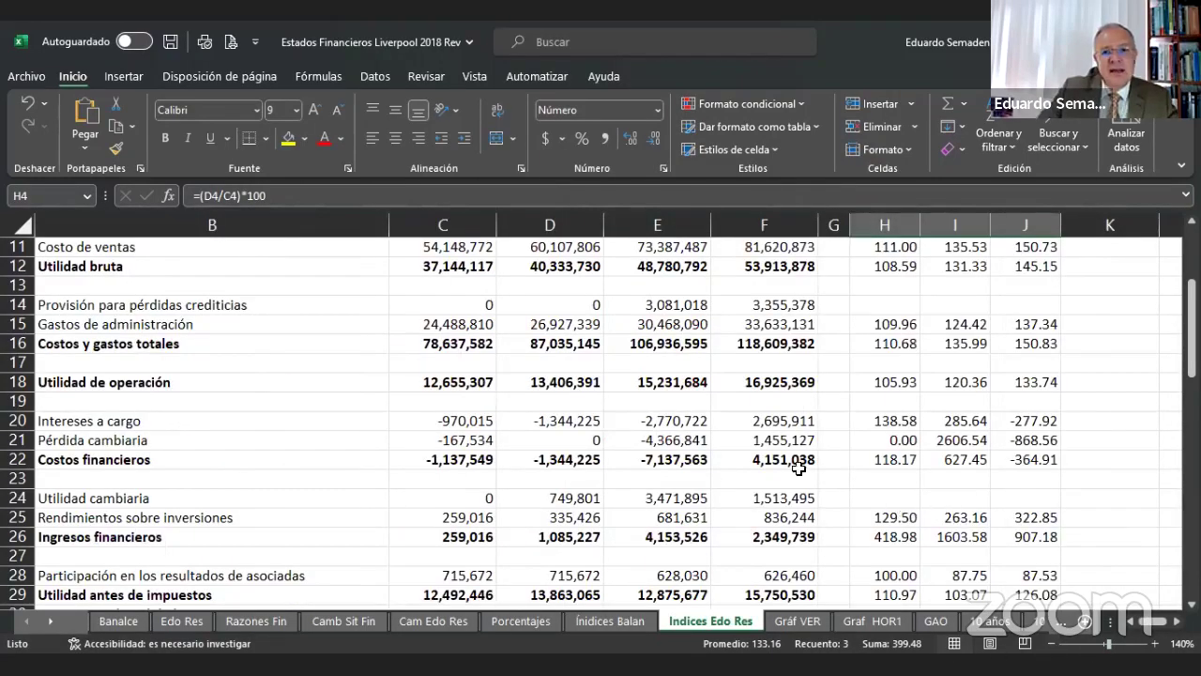
{"action": "scroll", "coordinate": [708, 480], "scroll_direction": "down", "scroll_amount": 1}
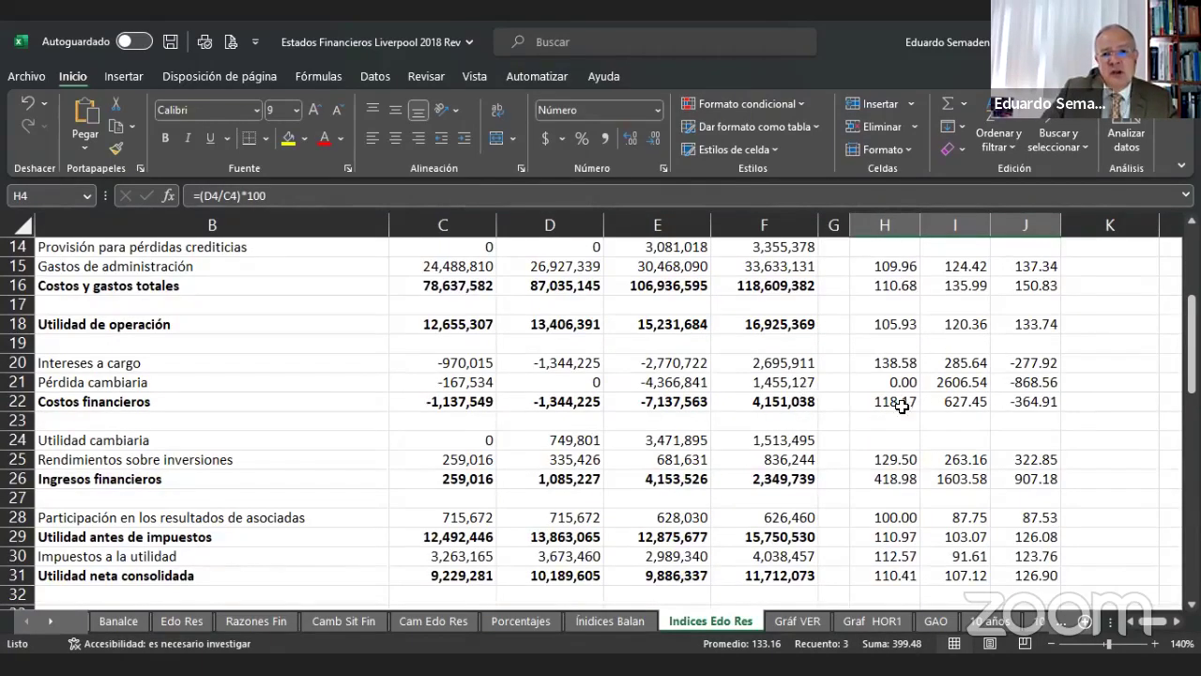
{"action": "left_click_drag", "start_coordinate": [901, 401], "coordinate": [1028, 402]}
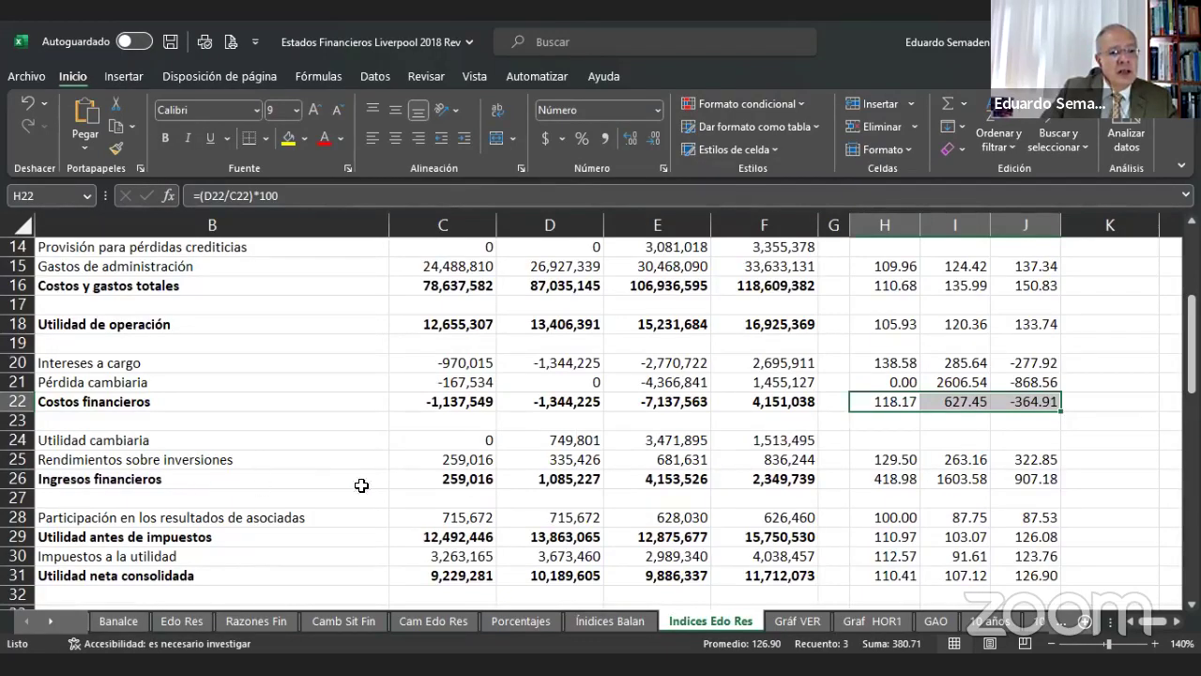
{"action": "left_click", "coordinate": [459, 480]}
{"action": "left_click", "coordinate": [891, 479]}
{"action": "left_click_drag", "start_coordinate": [921, 477], "coordinate": [1033, 478]}
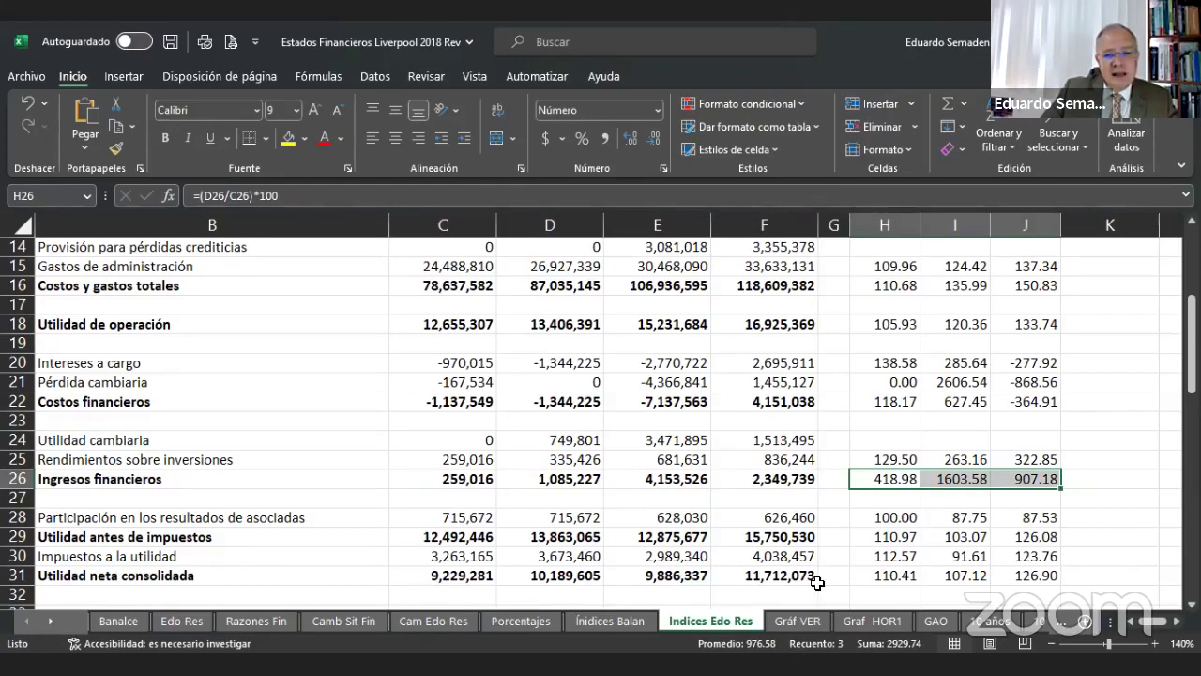
{"action": "left_click_drag", "start_coordinate": [896, 576], "coordinate": [1030, 577]}
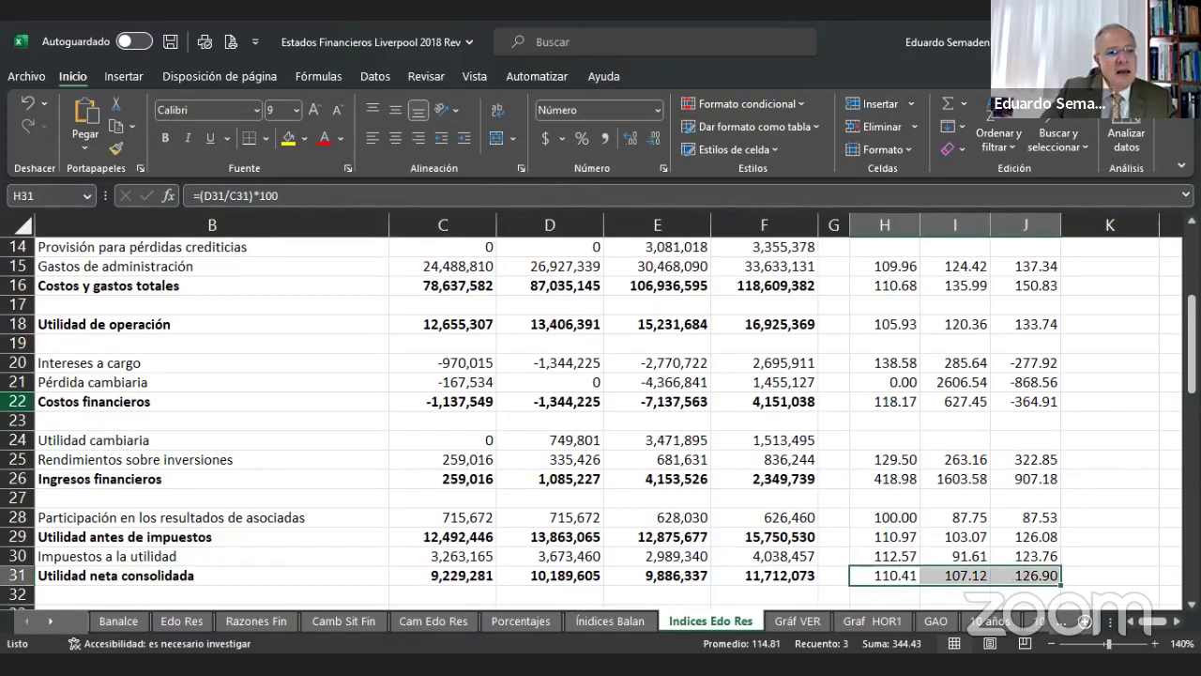
{"action": "left_click_drag", "start_coordinate": [879, 324], "coordinate": [1029, 325]}
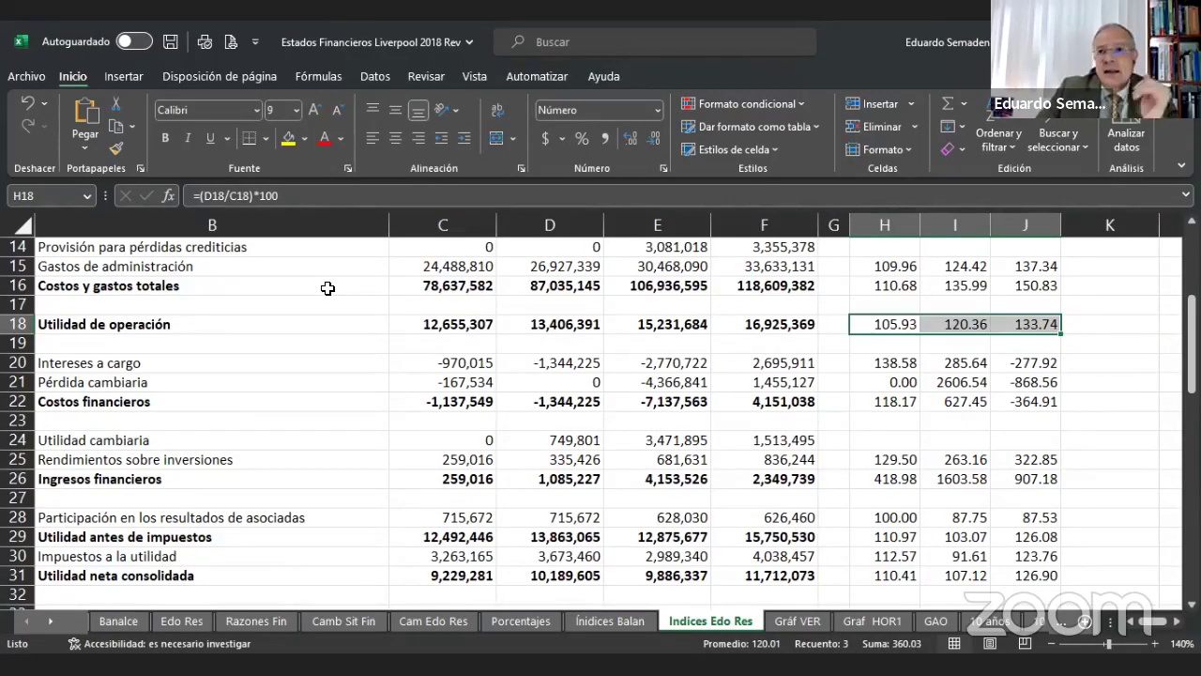
{"action": "scroll", "coordinate": [371, 319], "scroll_direction": "up", "scroll_amount": 1}
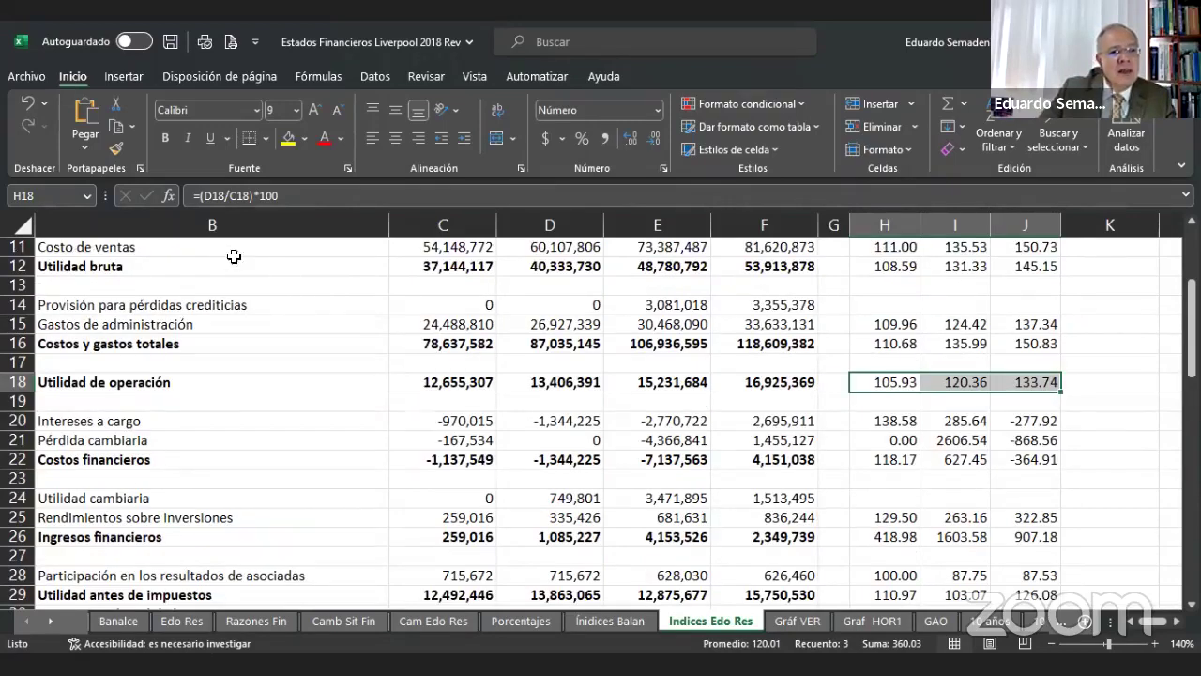
{"action": "left_click_drag", "start_coordinate": [443, 270], "coordinate": [1027, 267]}
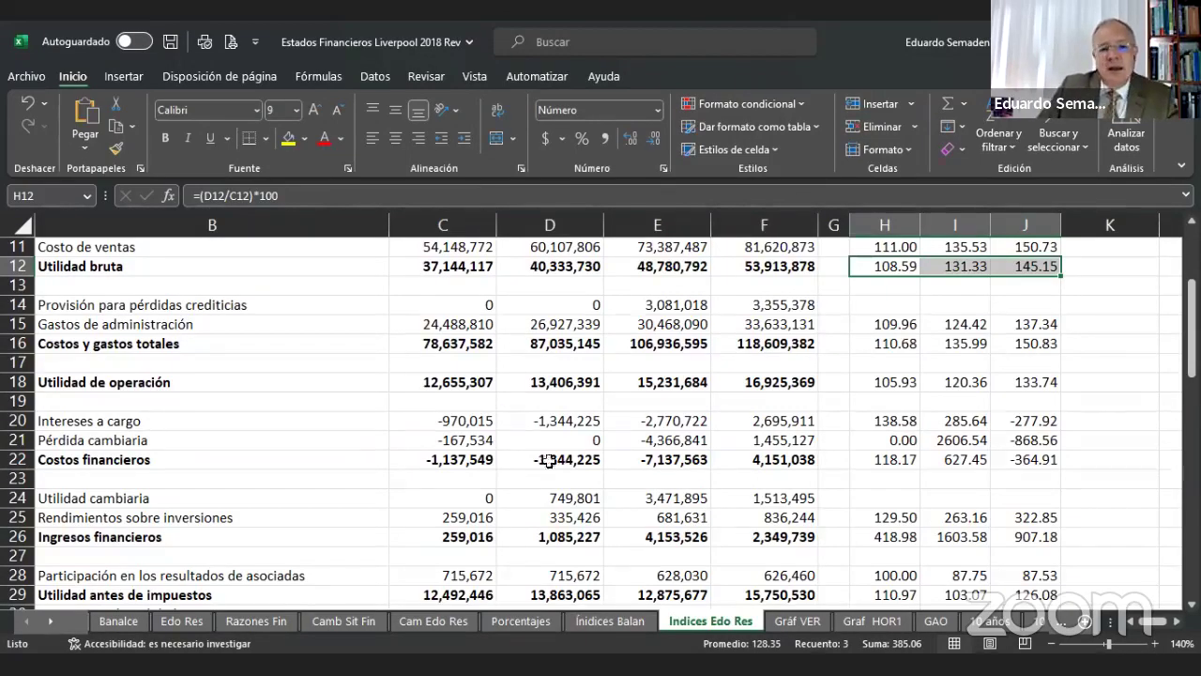
{"action": "scroll", "coordinate": [554, 457], "scroll_direction": "up", "scroll_amount": 4}
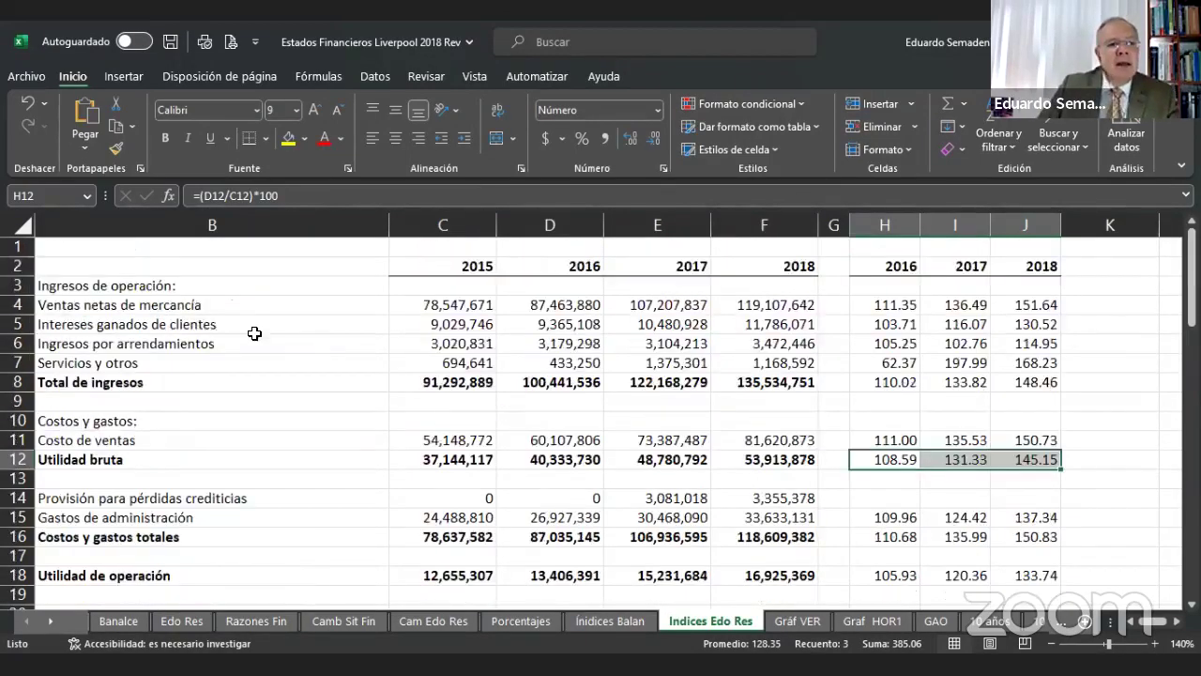
Review the 2015 base-year amounts in column C, including Ventas netas in C4, then go to Gráf VER.
{"action": "left_click", "coordinate": [1128, 621]}
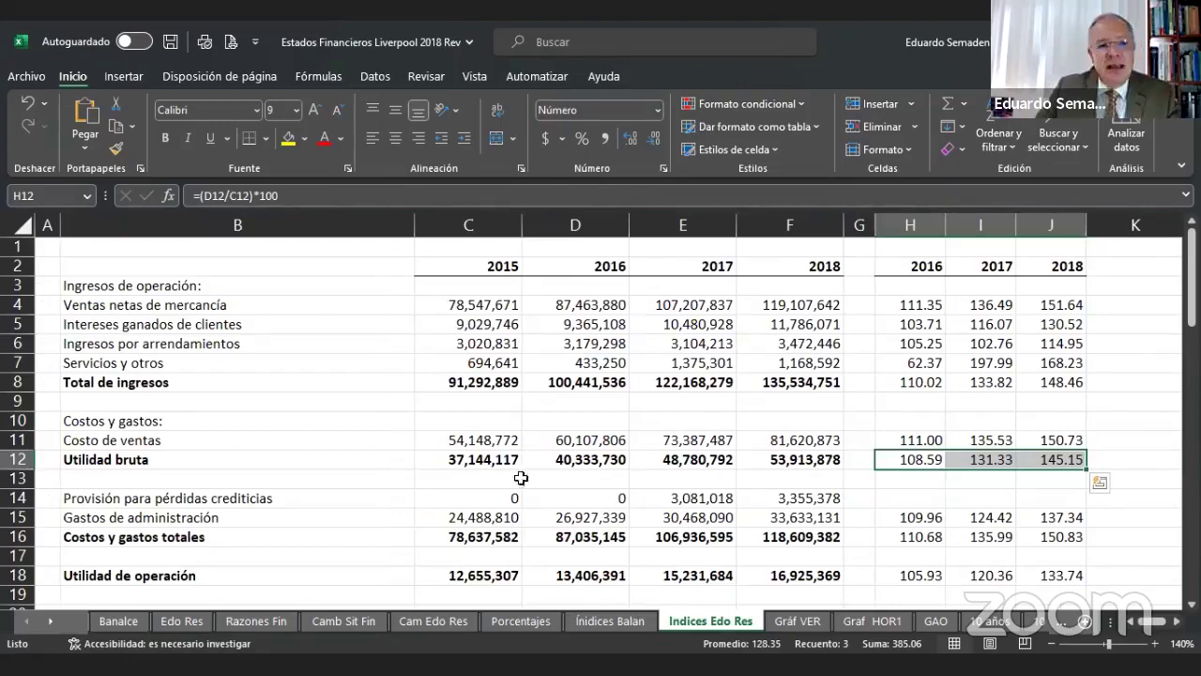
{"action": "left_click", "coordinate": [35, 247]}
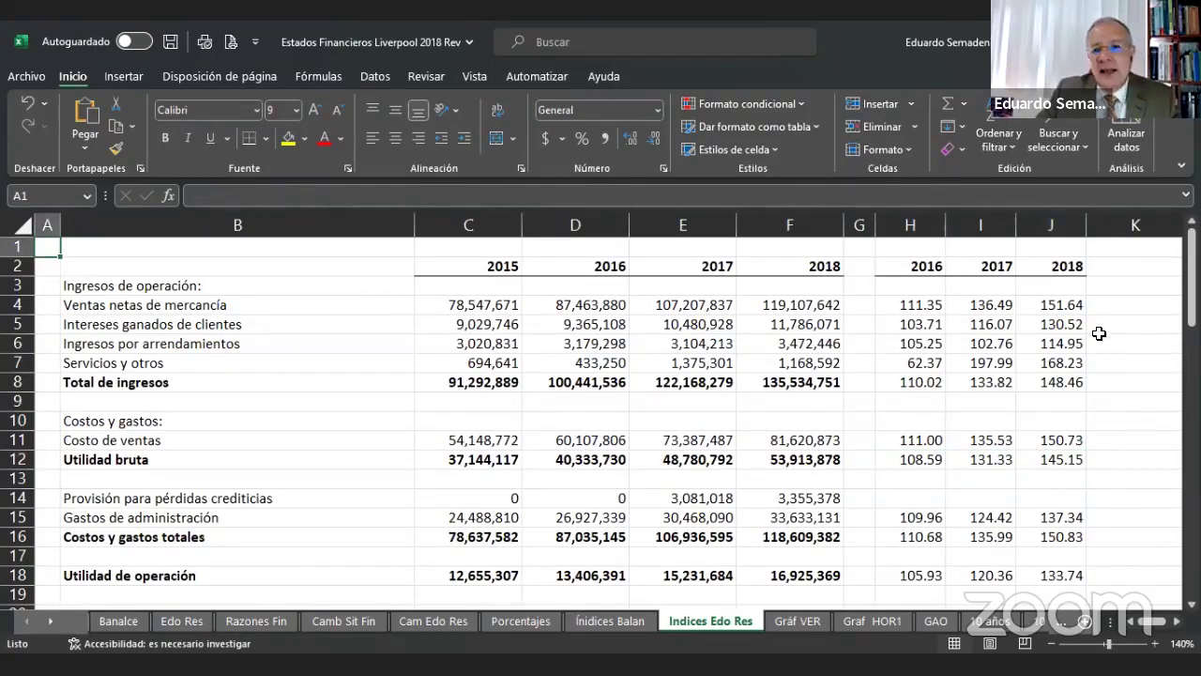
{"action": "left_click", "coordinate": [920, 302]}
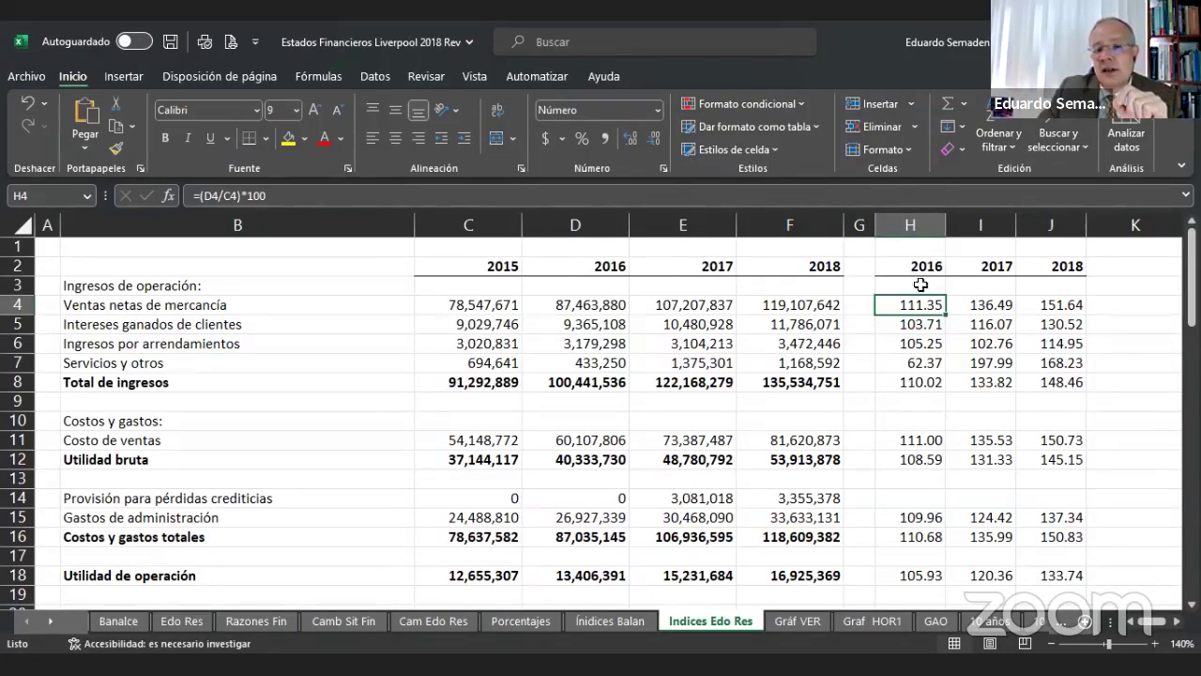
{"action": "left_click_drag", "start_coordinate": [462, 265], "coordinate": [462, 560]}
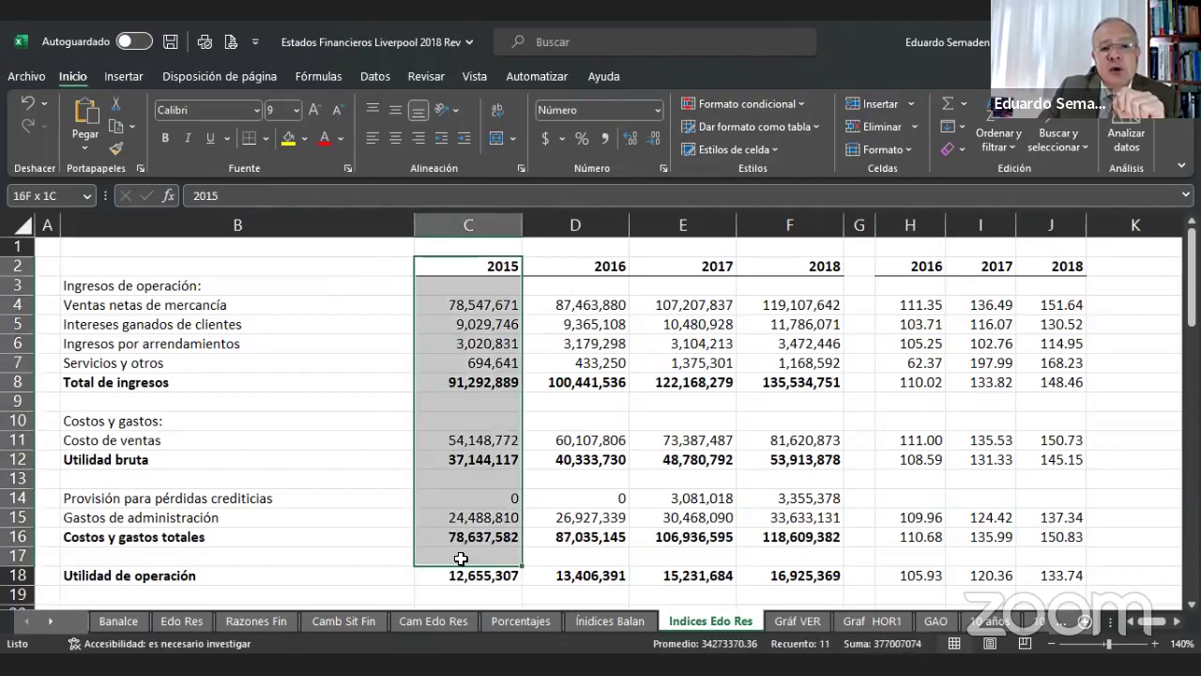
{"action": "left_click", "coordinate": [466, 265]}
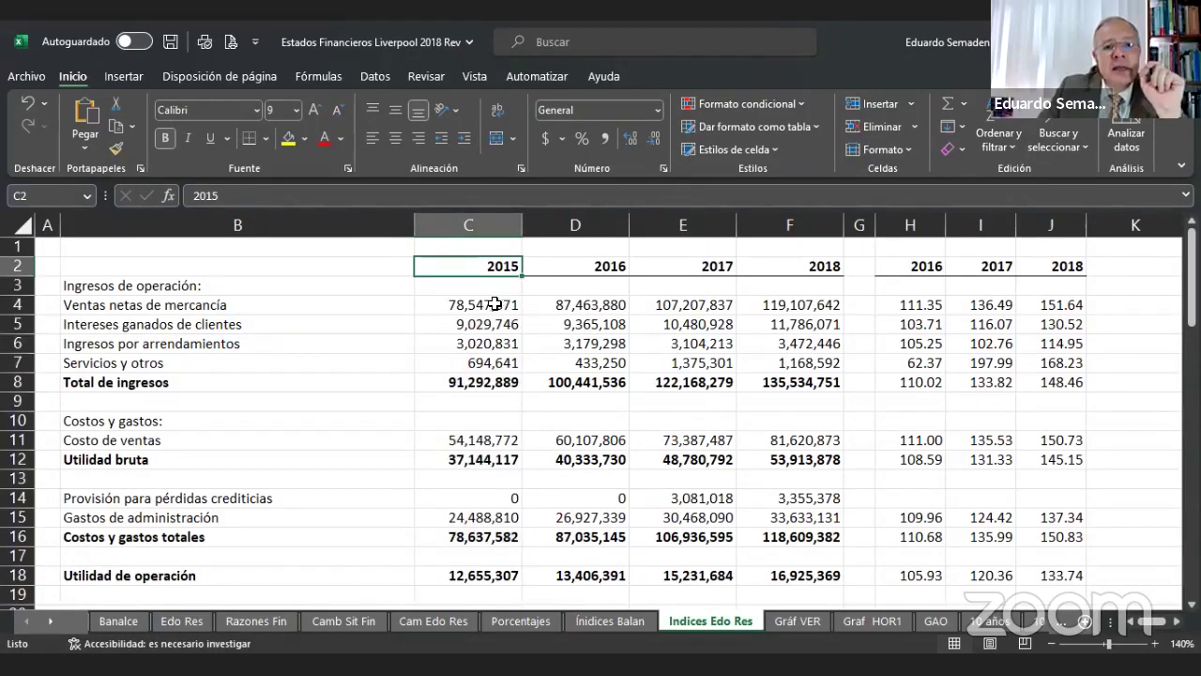
{"action": "left_click", "coordinate": [495, 303]}
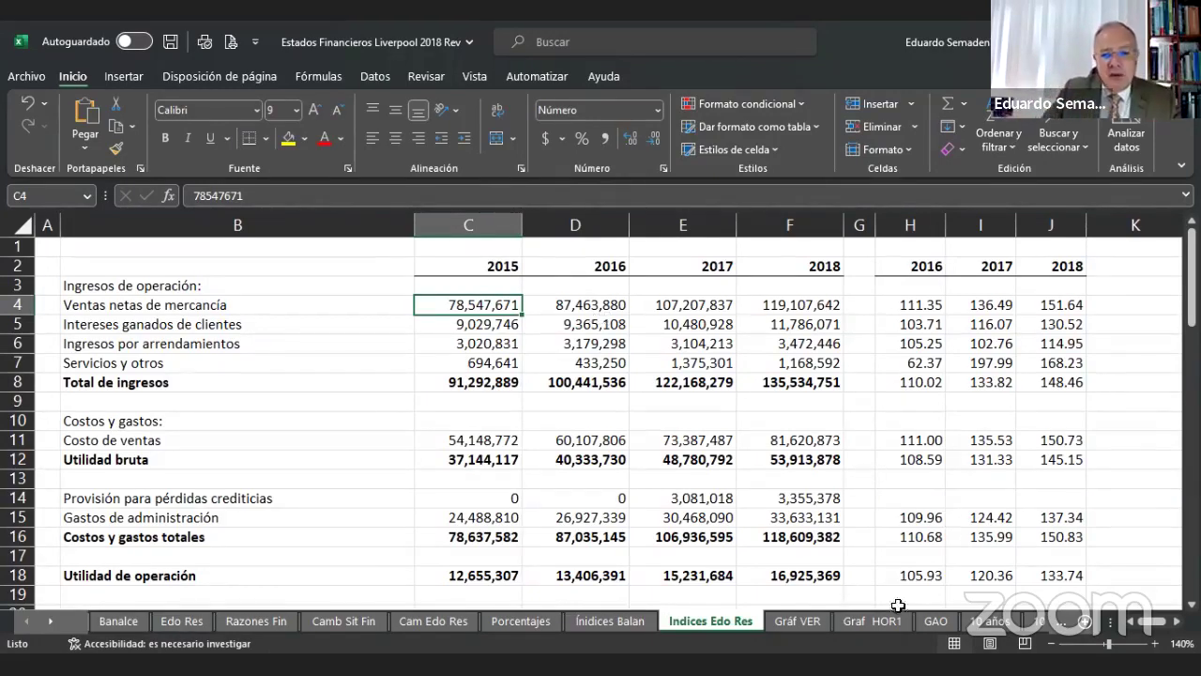
{"action": "left_click", "coordinate": [798, 620]}
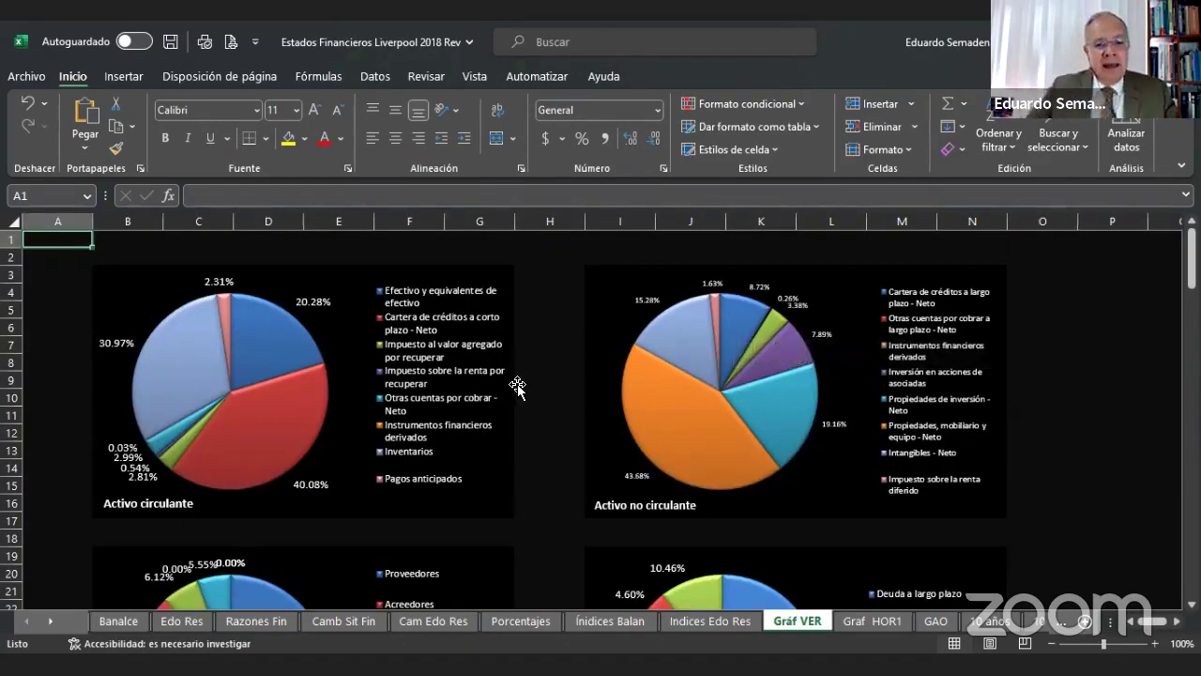
{"action": "left_click", "coordinate": [873, 620]}
{"action": "scroll", "coordinate": [903, 419], "scroll_direction": "down", "scroll_amount": 3}
{"action": "scroll", "coordinate": [904, 419], "scroll_direction": "down", "scroll_amount": 1}
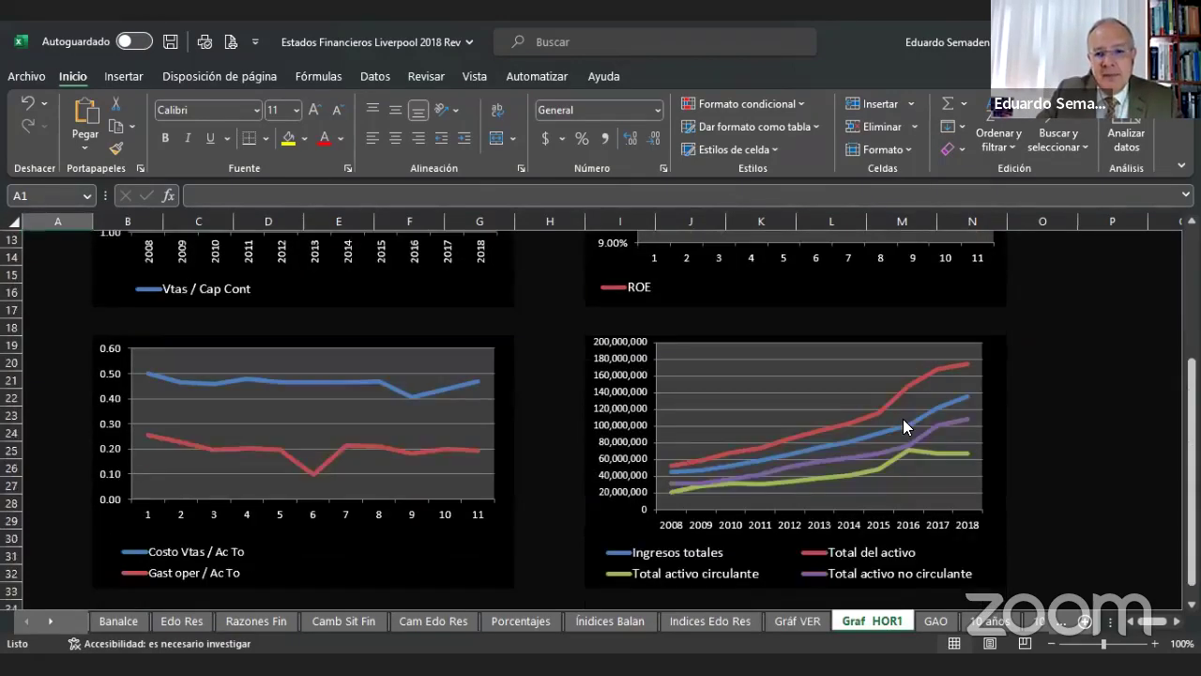
{"action": "scroll", "coordinate": [903, 418], "scroll_direction": "down", "scroll_amount": 4}
{"action": "scroll", "coordinate": [903, 418], "scroll_direction": "down", "scroll_amount": 2}
{"action": "scroll", "coordinate": [903, 419], "scroll_direction": "up", "scroll_amount": 9}
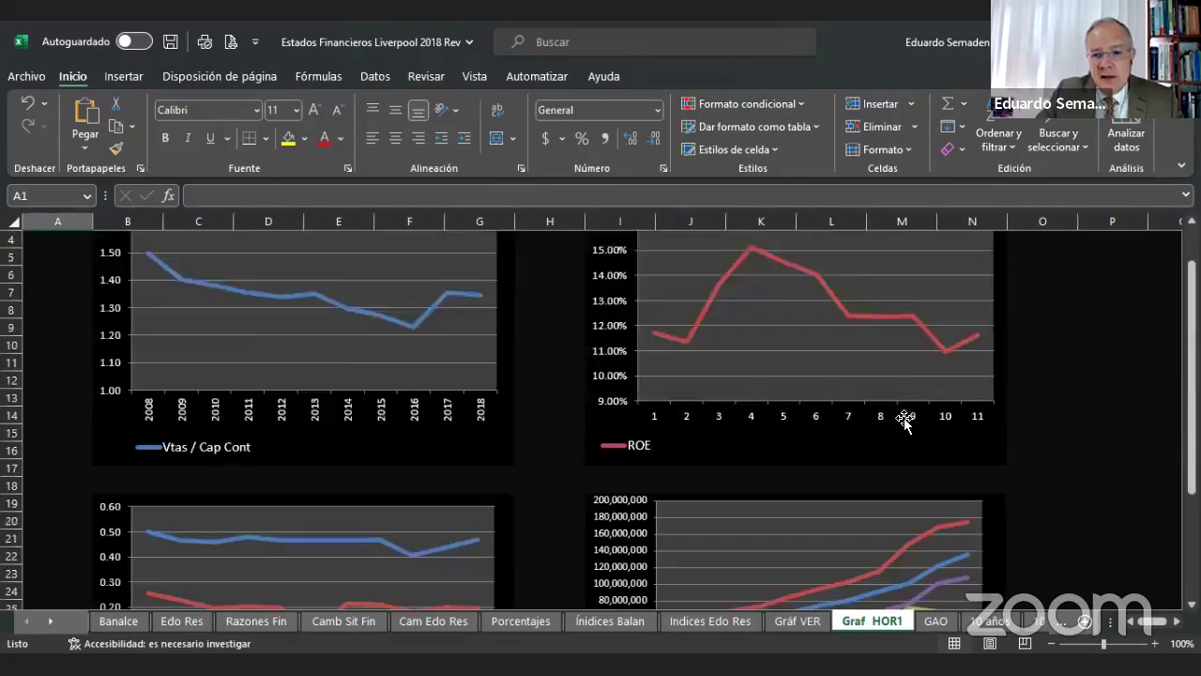
{"action": "scroll", "coordinate": [903, 418], "scroll_direction": "up", "scroll_amount": 1}
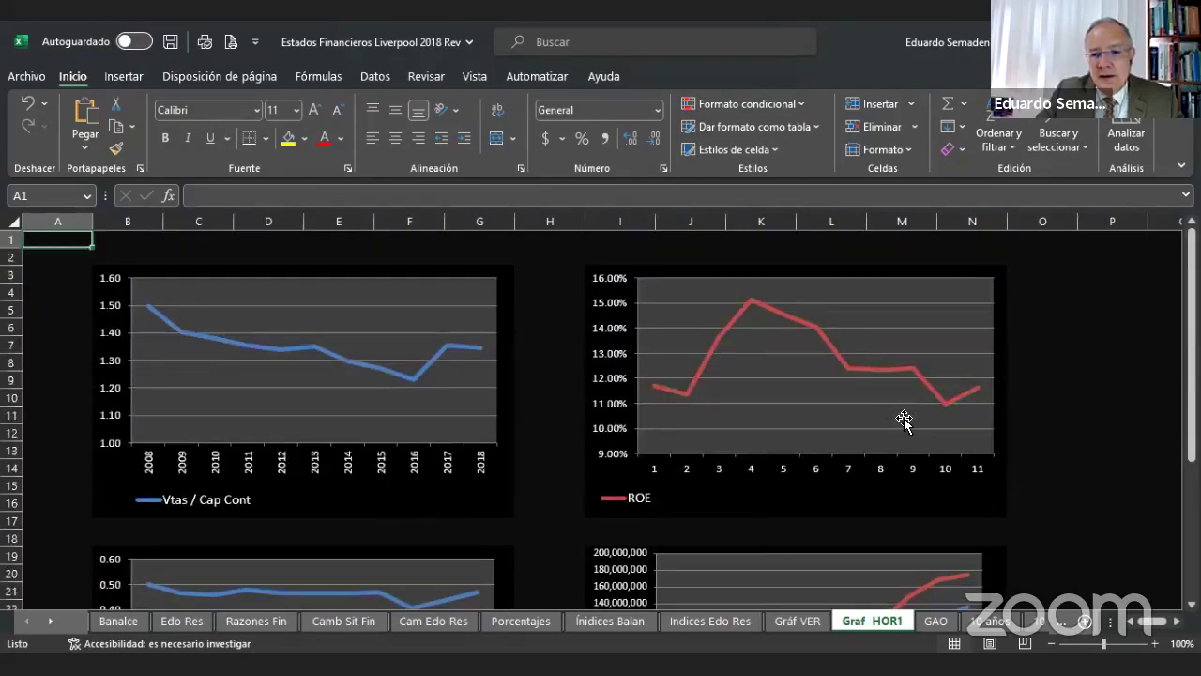
{"action": "left_click", "coordinate": [804, 621]}
{"action": "scroll", "coordinate": [742, 506], "scroll_direction": "down", "scroll_amount": 7}
{"action": "scroll", "coordinate": [741, 509], "scroll_direction": "down", "scroll_amount": 5}
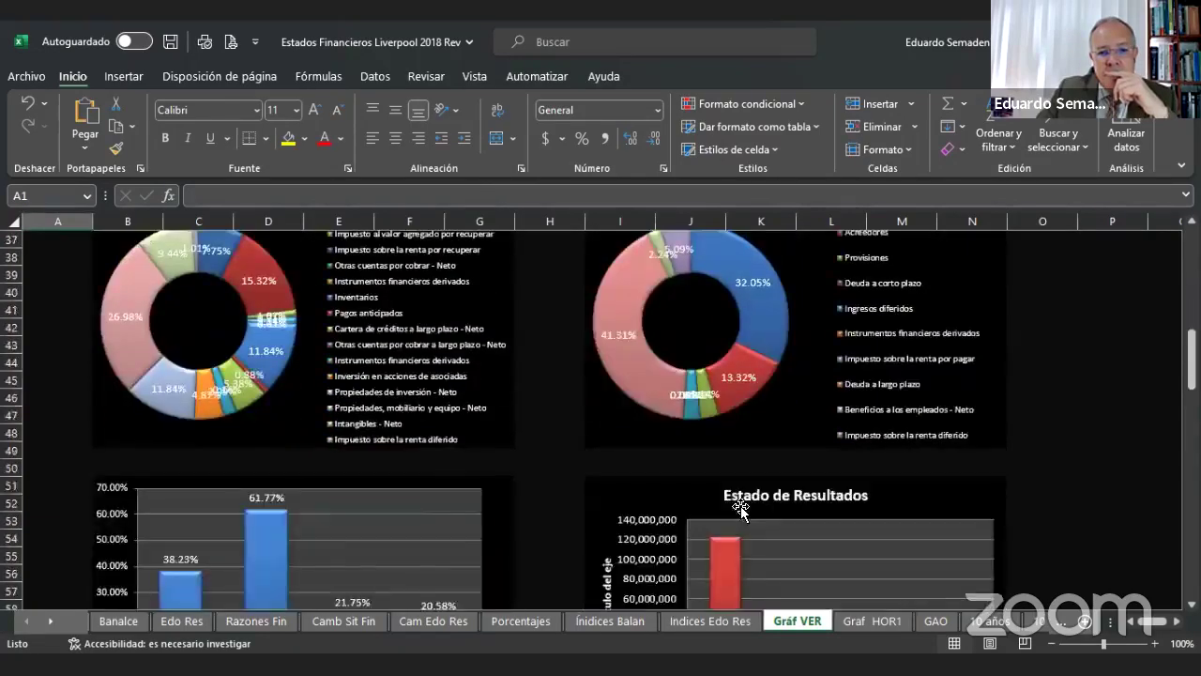
{"action": "scroll", "coordinate": [741, 509], "scroll_direction": "down", "scroll_amount": 9}
{"action": "scroll", "coordinate": [741, 510], "scroll_direction": "down", "scroll_amount": 2}
{"action": "scroll", "coordinate": [742, 510], "scroll_direction": "up", "scroll_amount": 2}
{"action": "scroll", "coordinate": [741, 509], "scroll_direction": "up", "scroll_amount": 13}
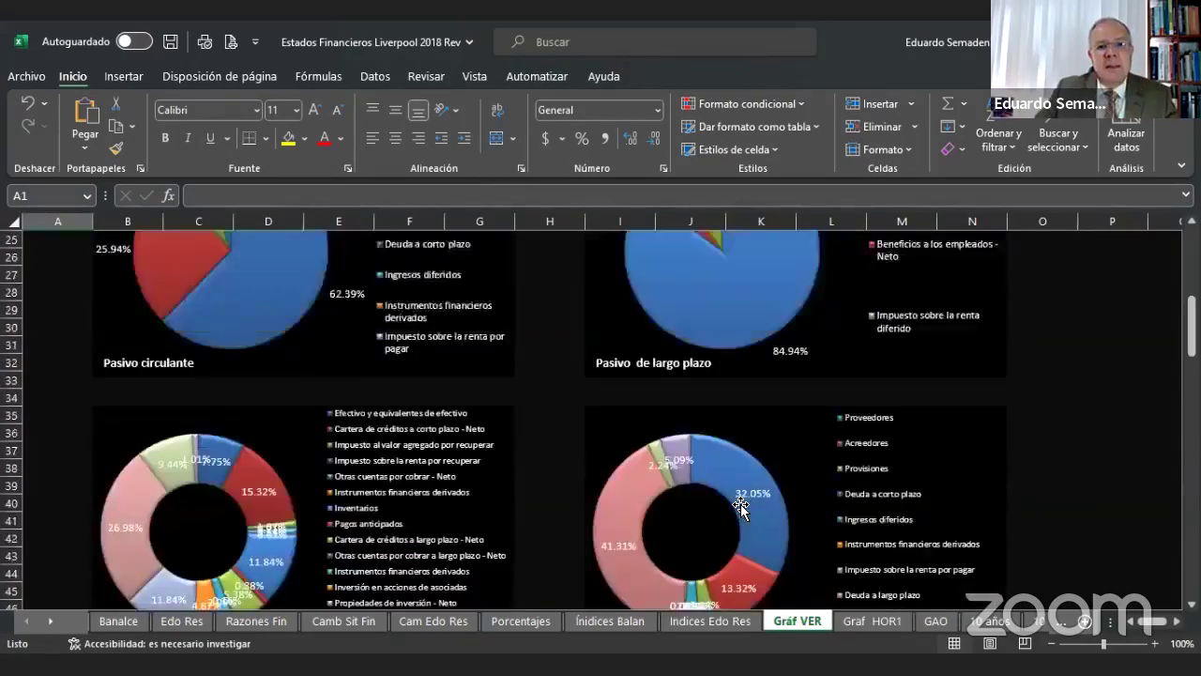
{"action": "scroll", "coordinate": [741, 507], "scroll_direction": "up", "scroll_amount": 8}
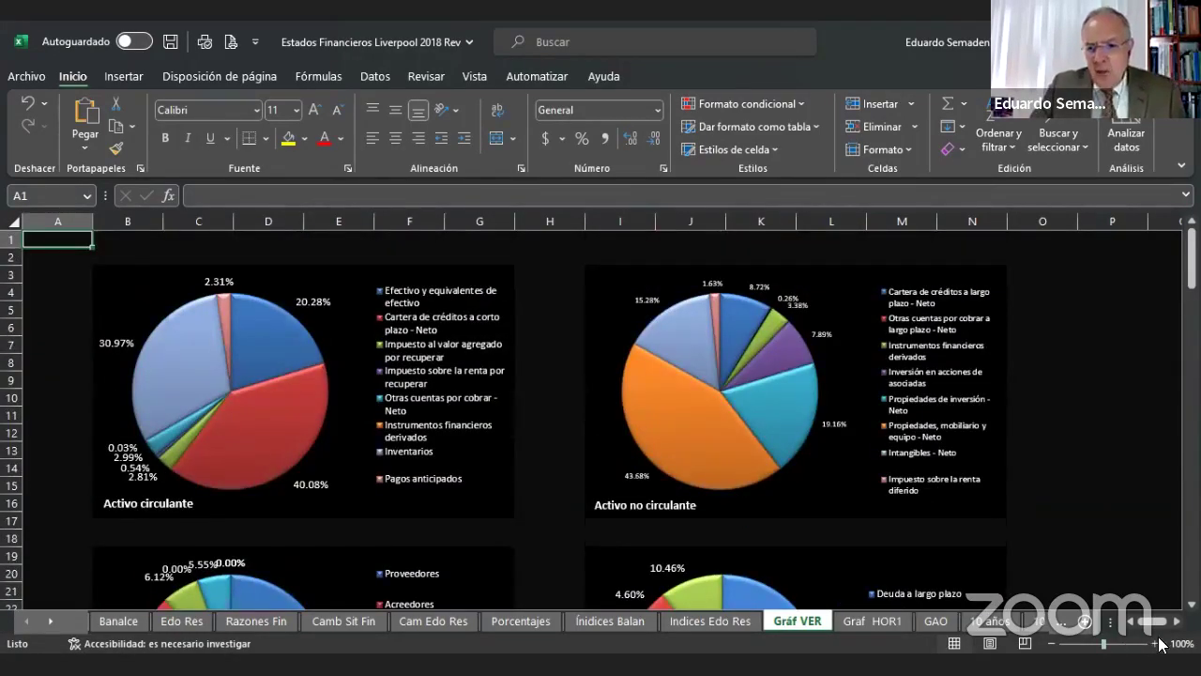
{"action": "left_click", "coordinate": [1155, 643]}
{"action": "left_click", "coordinate": [1155, 643]}
{"action": "left_click", "coordinate": [1155, 643]}
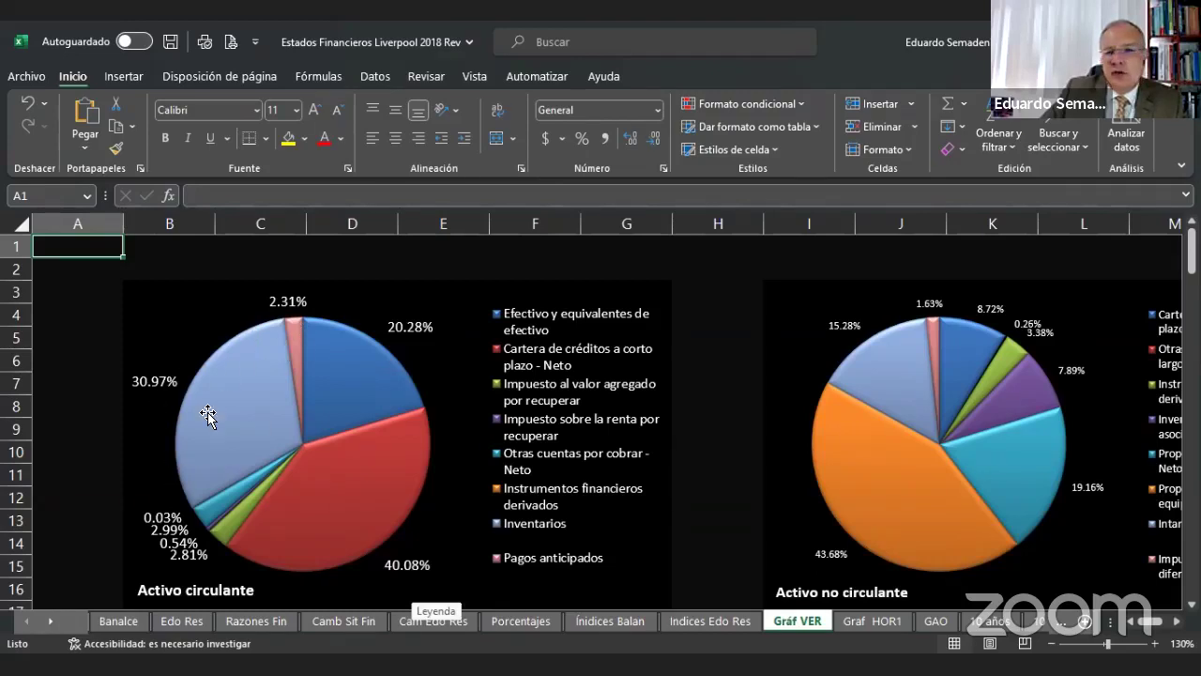
{"action": "mouse_move", "coordinate": [350, 450]}
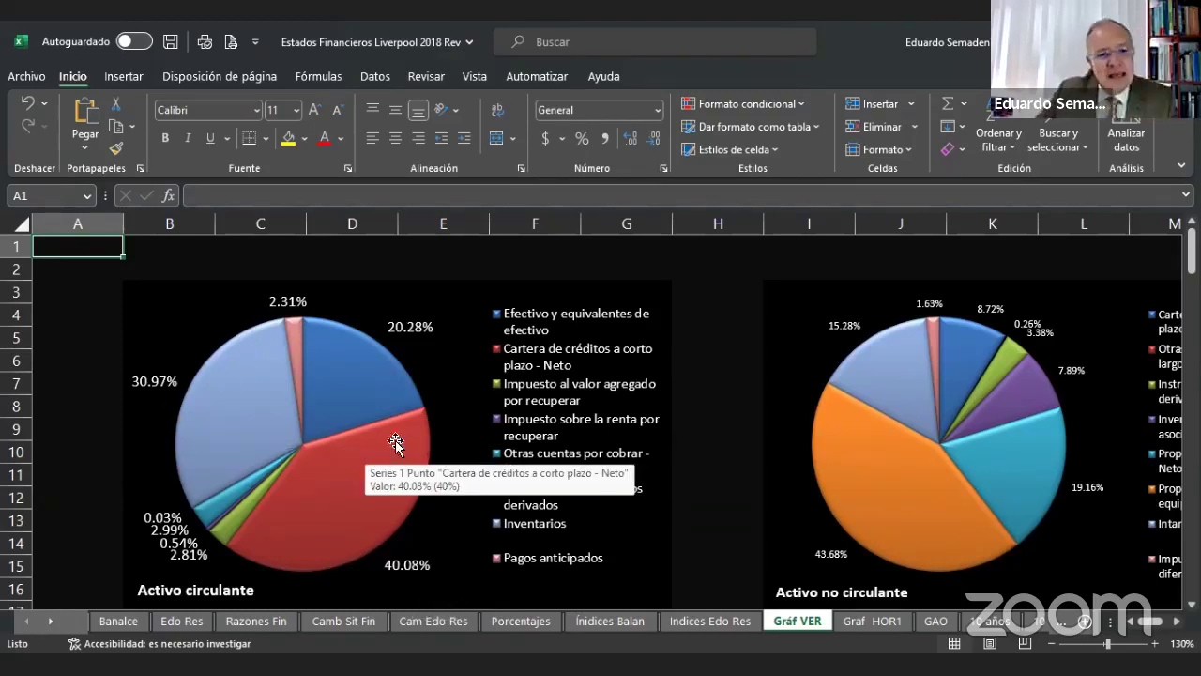
{"action": "mouse_move", "coordinate": [245, 413]}
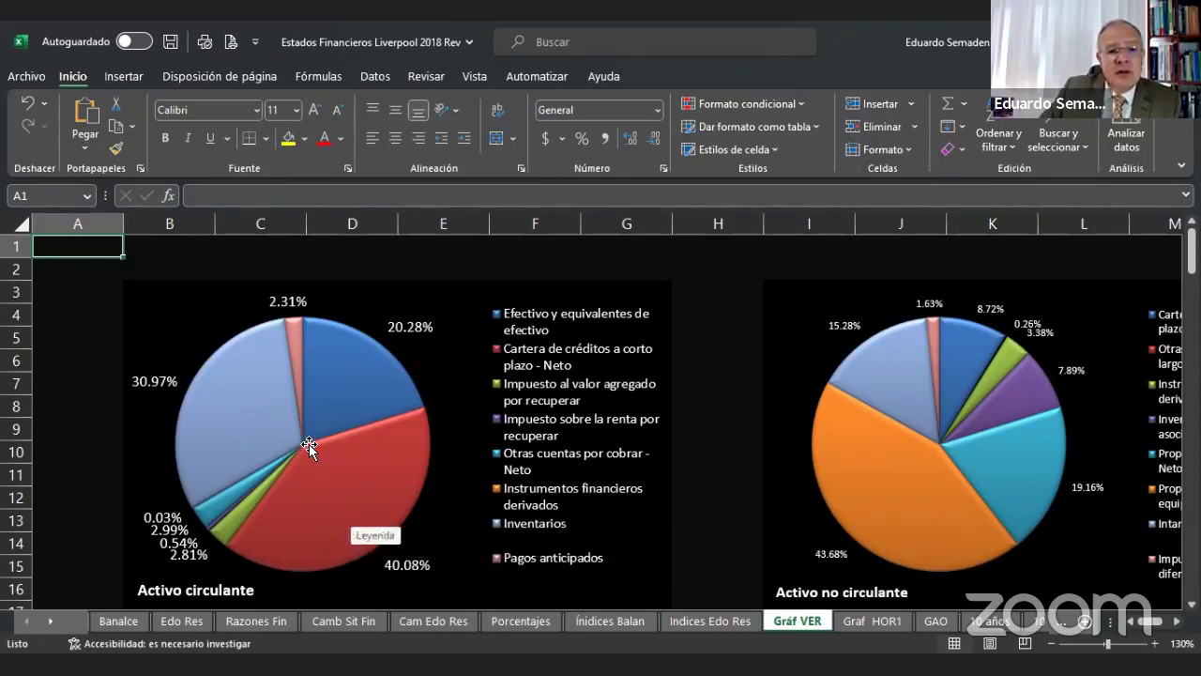
{"action": "mouse_move", "coordinate": [346, 479]}
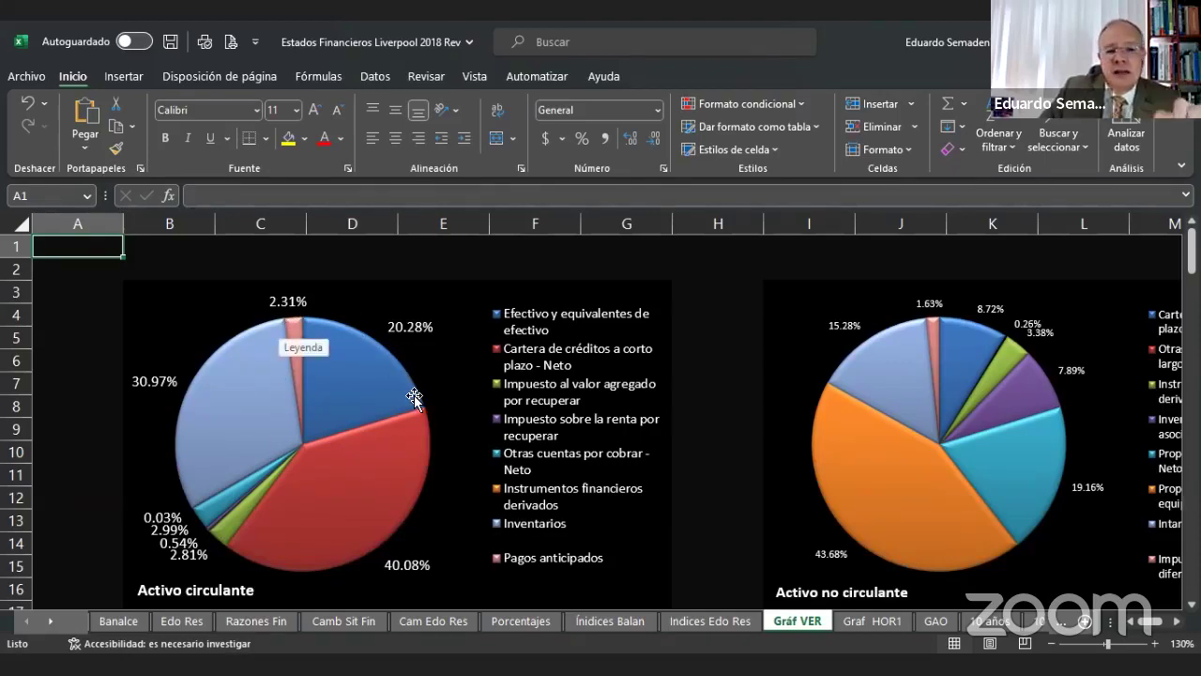
{"action": "mouse_move", "coordinate": [413, 405]}
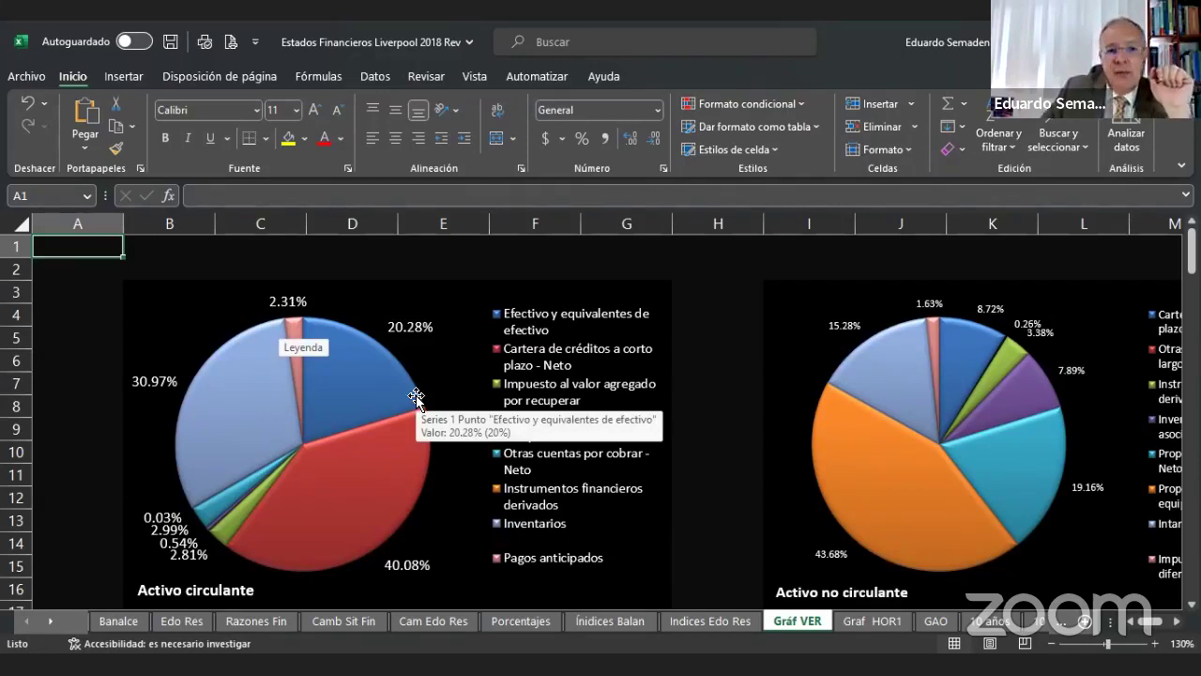
{"action": "scroll", "coordinate": [1162, 618], "scroll_direction": "right", "scroll_amount": 1}
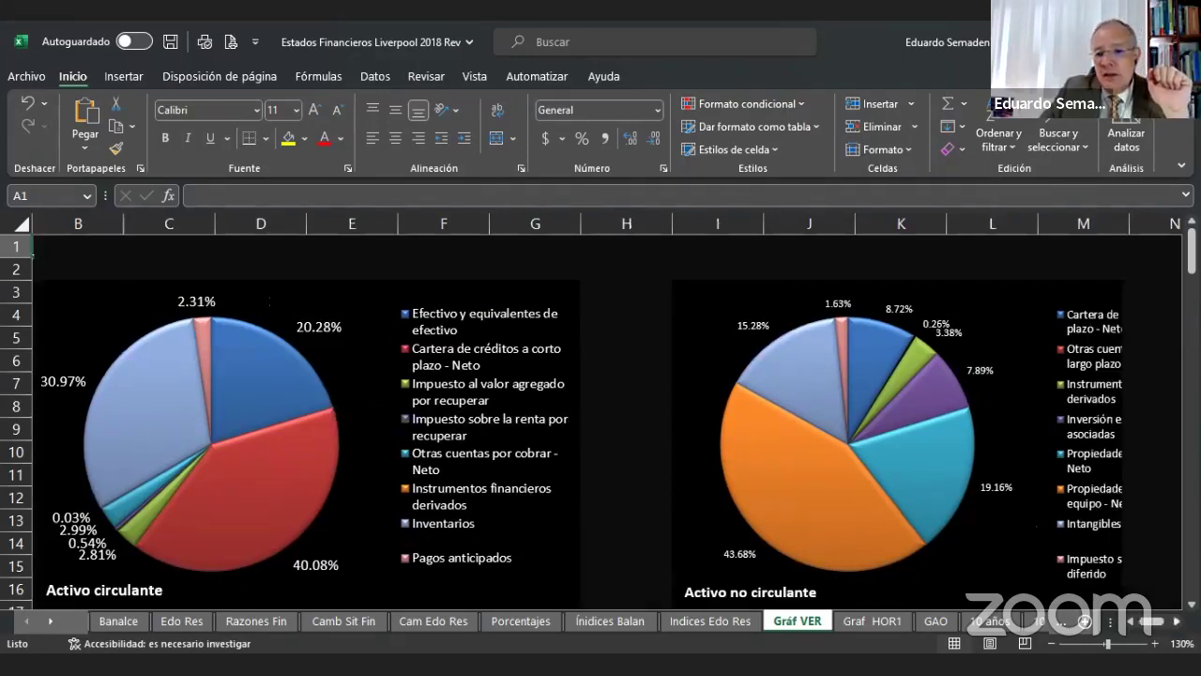
{"action": "scroll", "coordinate": [606, 422], "scroll_direction": "right", "scroll_amount": 2}
{"action": "scroll", "coordinate": [607, 421], "scroll_direction": "right", "scroll_amount": 1}
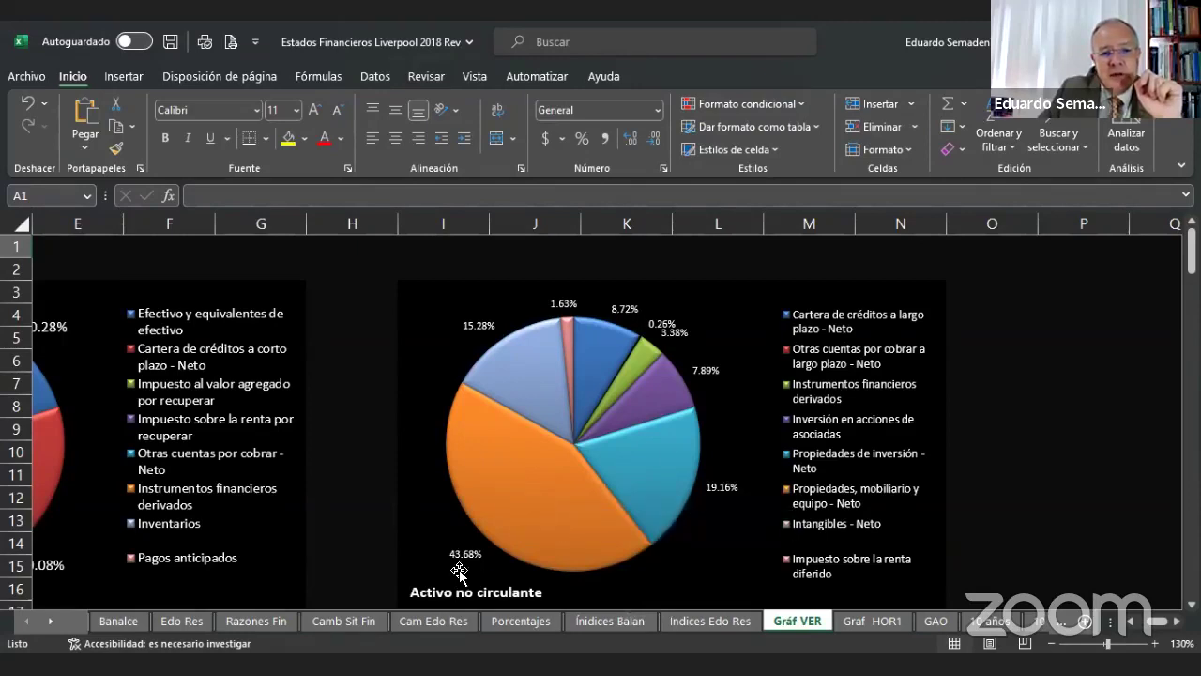
{"action": "mouse_move", "coordinate": [544, 568]}
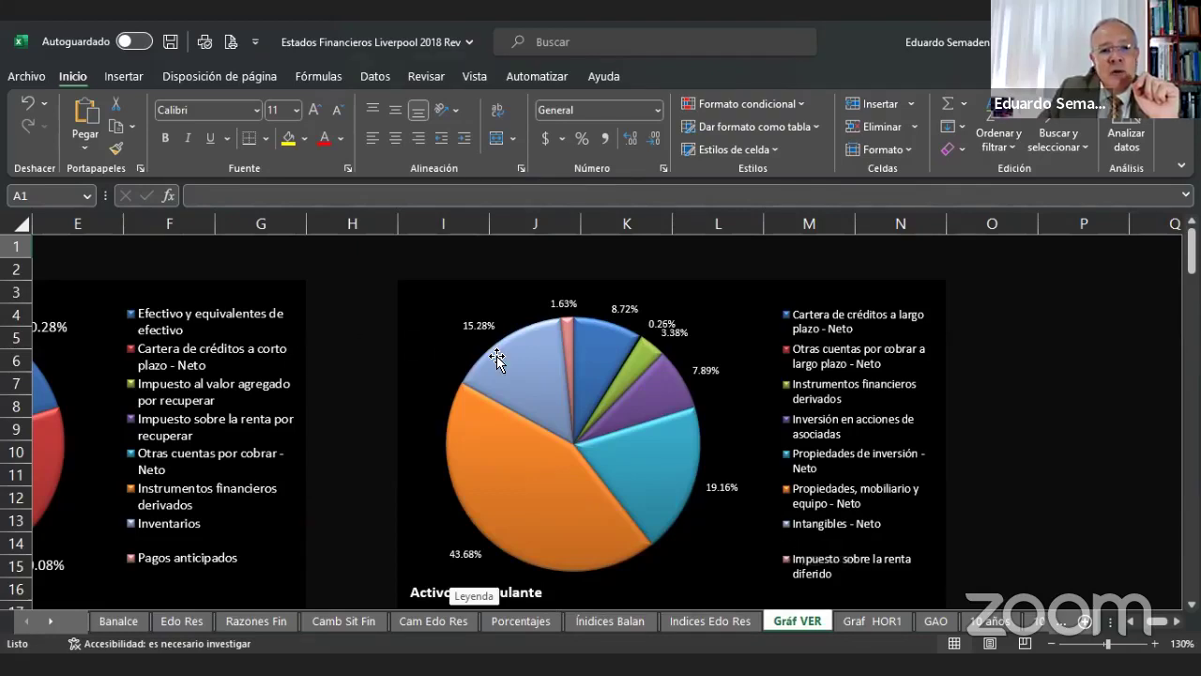
{"action": "mouse_move", "coordinate": [512, 361]}
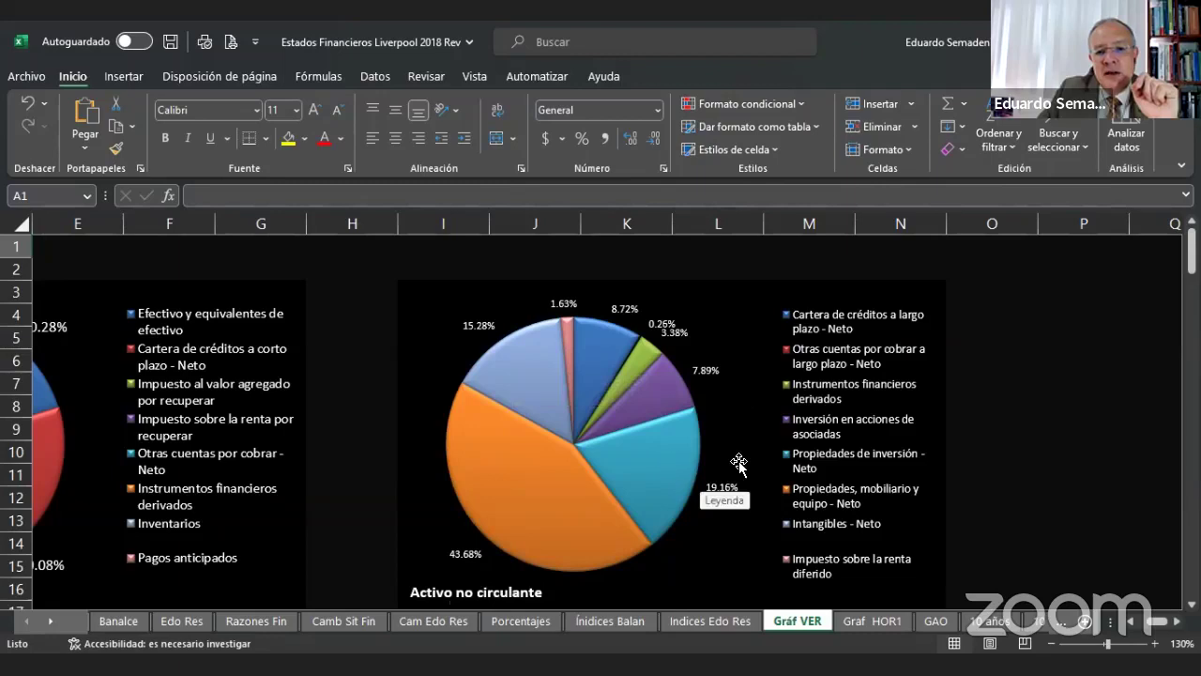
{"action": "mouse_move", "coordinate": [651, 458]}
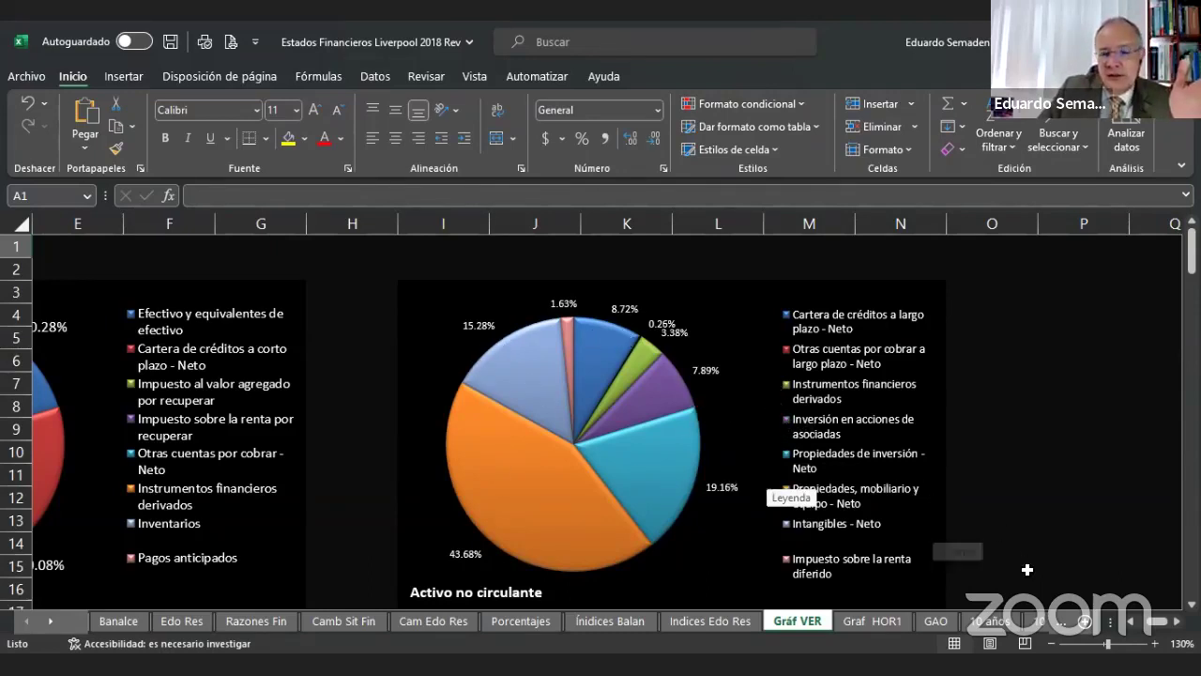
{"action": "left_click", "coordinate": [1128, 621]}
Scroll down and right on Gráf VER to see the Pasivo circulante and Pasivo de largo plazo charts.
{"action": "left_click", "coordinate": [1130, 621]}
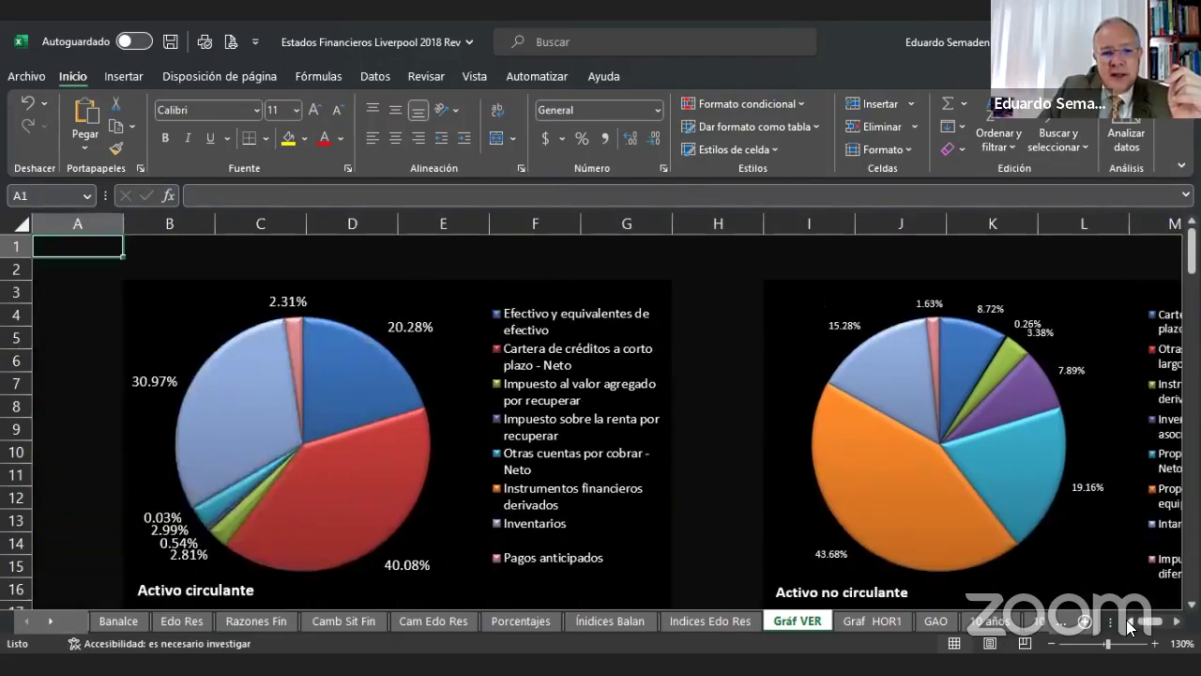
{"action": "scroll", "coordinate": [549, 441], "scroll_direction": "down", "scroll_amount": 3}
{"action": "scroll", "coordinate": [545, 435], "scroll_direction": "down", "scroll_amount": 2}
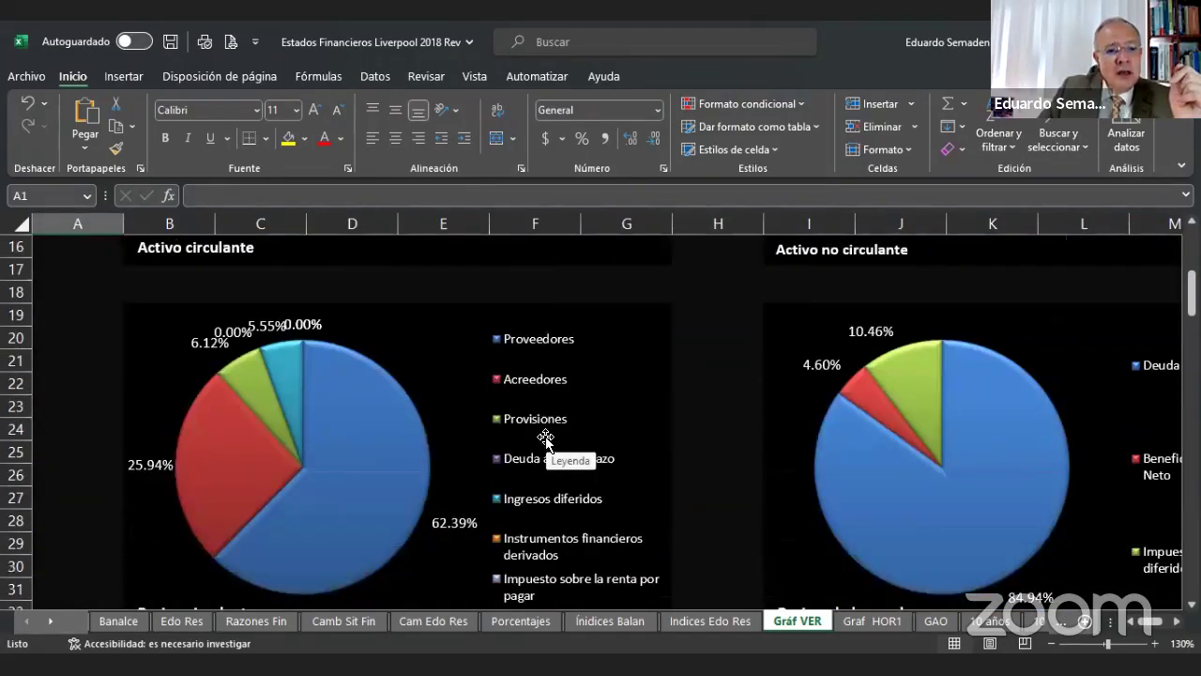
{"action": "scroll", "coordinate": [545, 439], "scroll_direction": "down", "scroll_amount": 1}
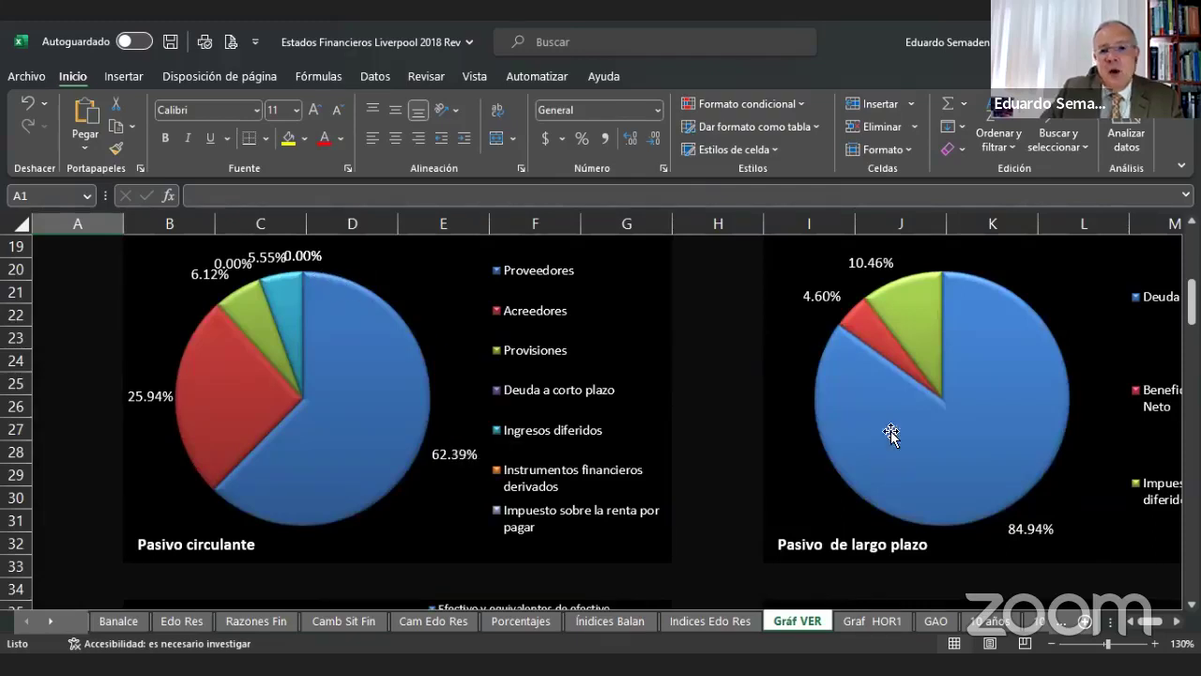
{"action": "scroll", "coordinate": [606, 419], "scroll_direction": "right", "scroll_amount": 2}
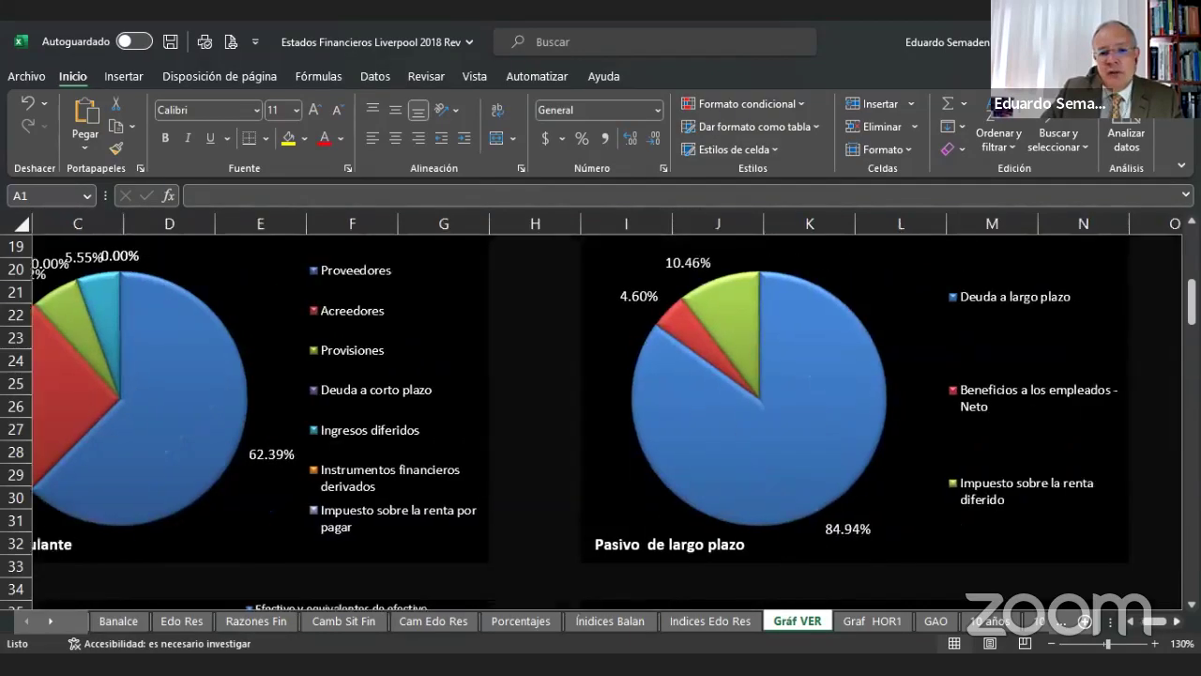
{"action": "scroll", "coordinate": [606, 419], "scroll_direction": "right", "scroll_amount": 1}
{"action": "scroll", "coordinate": [606, 418], "scroll_direction": "right", "scroll_amount": 1}
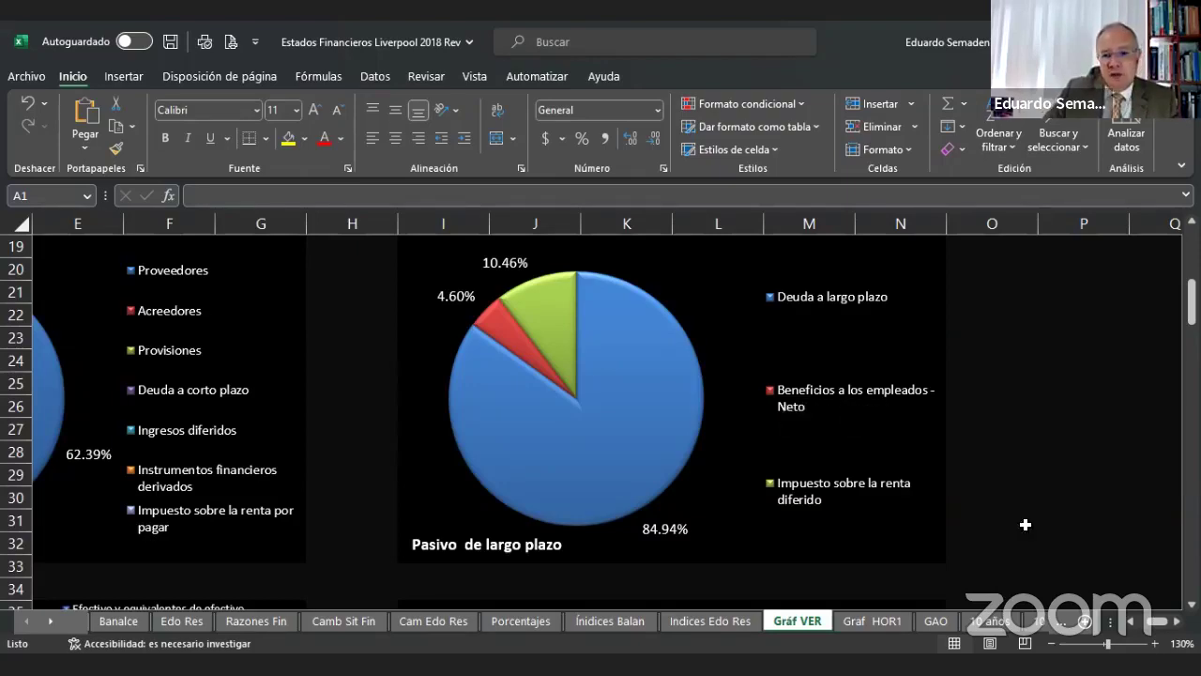
{"action": "left_click", "coordinate": [1131, 621]}
Scroll to the assets doughnut chart and read Cartera de créditos a corto plazo - Neto at 15.32%.
{"action": "scroll", "coordinate": [594, 469], "scroll_direction": "down", "scroll_amount": 3}
{"action": "scroll", "coordinate": [579, 459], "scroll_direction": "down", "scroll_amount": 2}
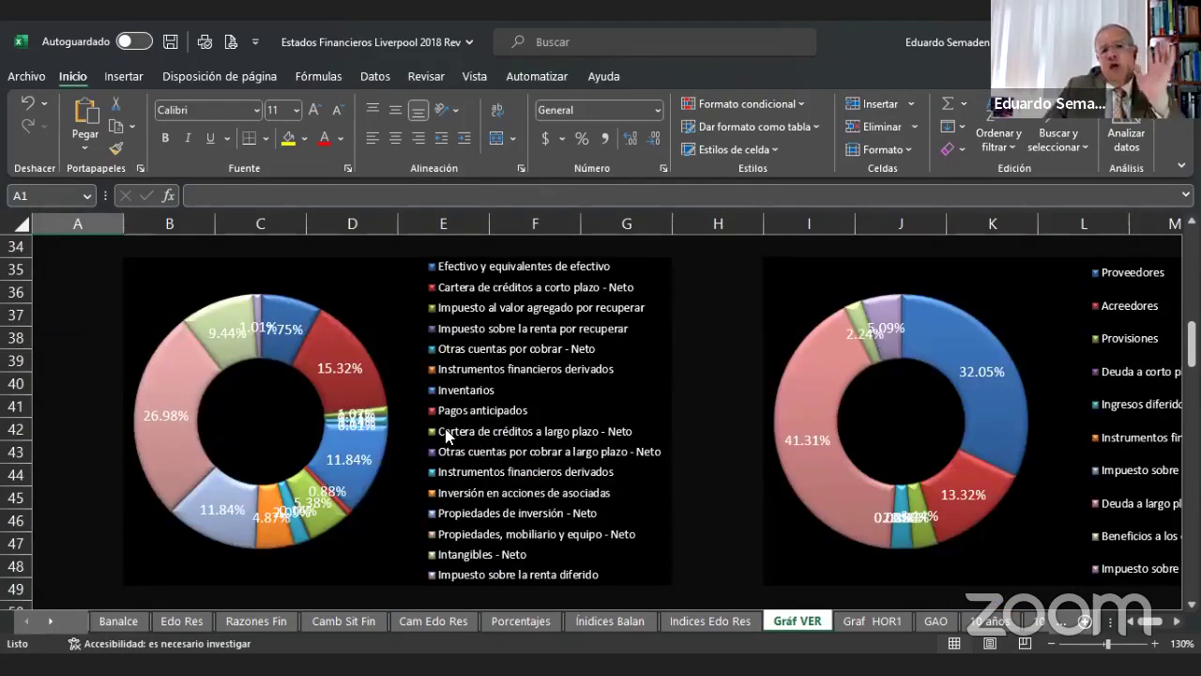
{"action": "mouse_move", "coordinate": [372, 396]}
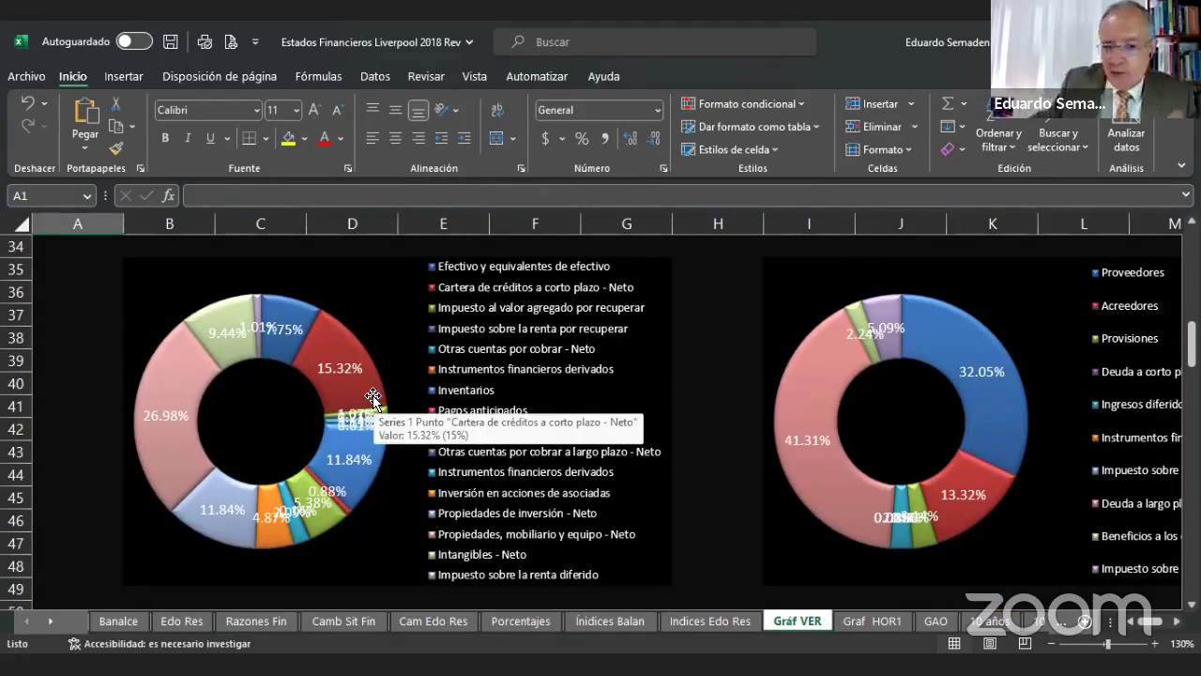